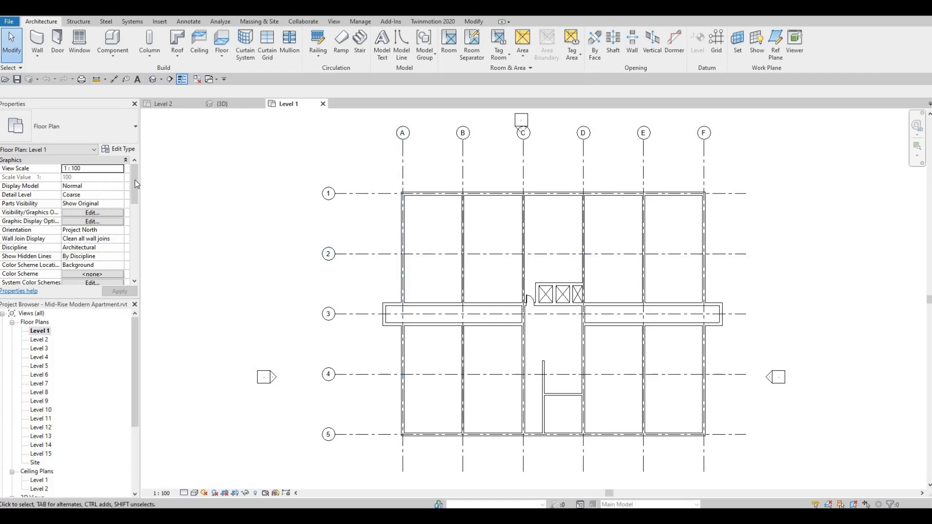
Step: Set the Level 1 floor plan's underlay base level to Level 2
left_click_drag(136, 185, 137, 217)
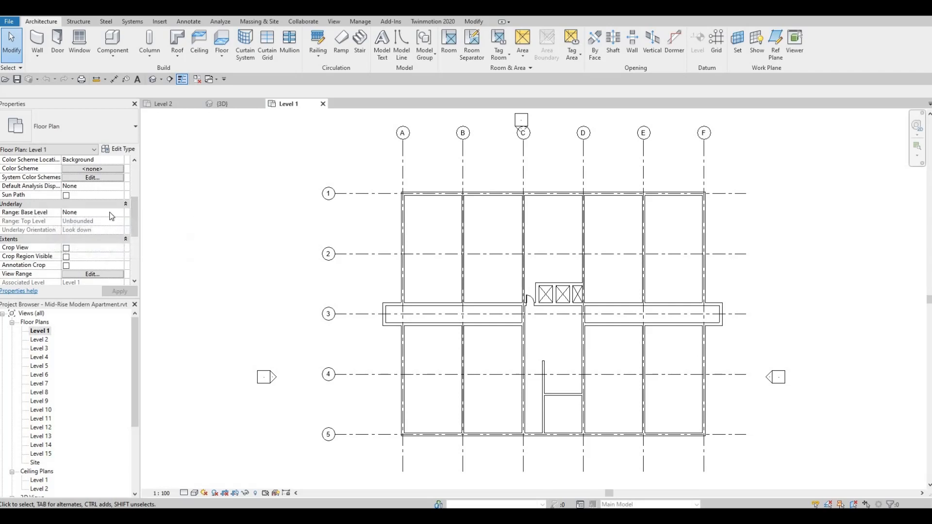
middle_click_drag(205, 240, 207, 239)
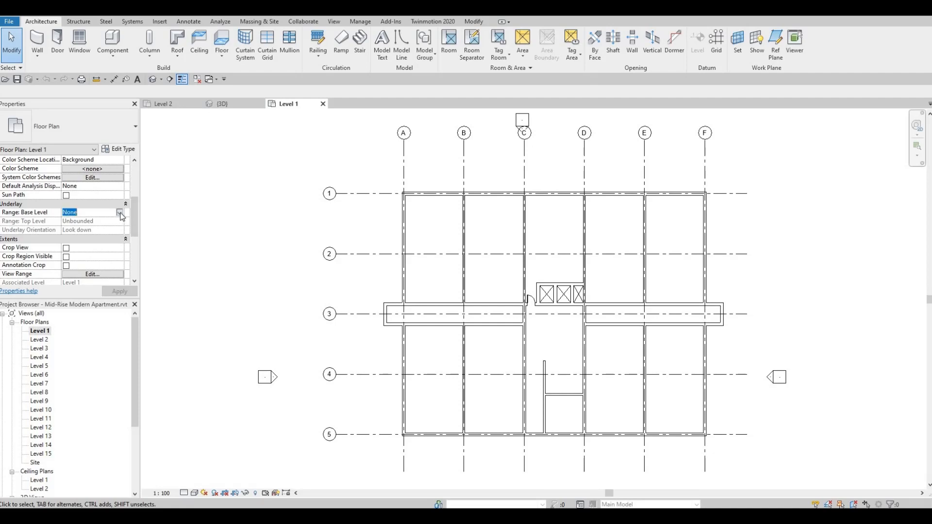
left_click(120, 213)
left_click(79, 236)
left_click(116, 292)
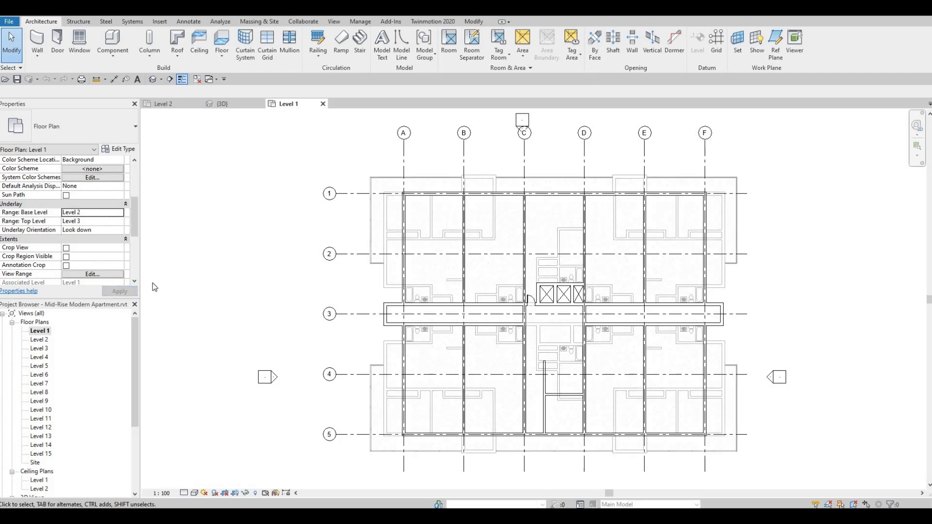
Step: Start the Wall tool with the basic wall type Interior Wall 2
scroll(280, 267, "up", 4)
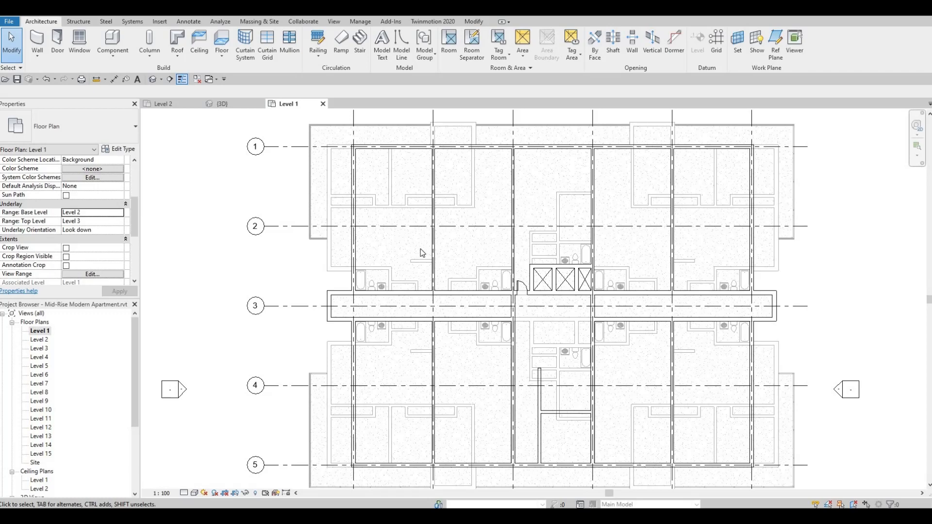
scroll(408, 253, "up", 1)
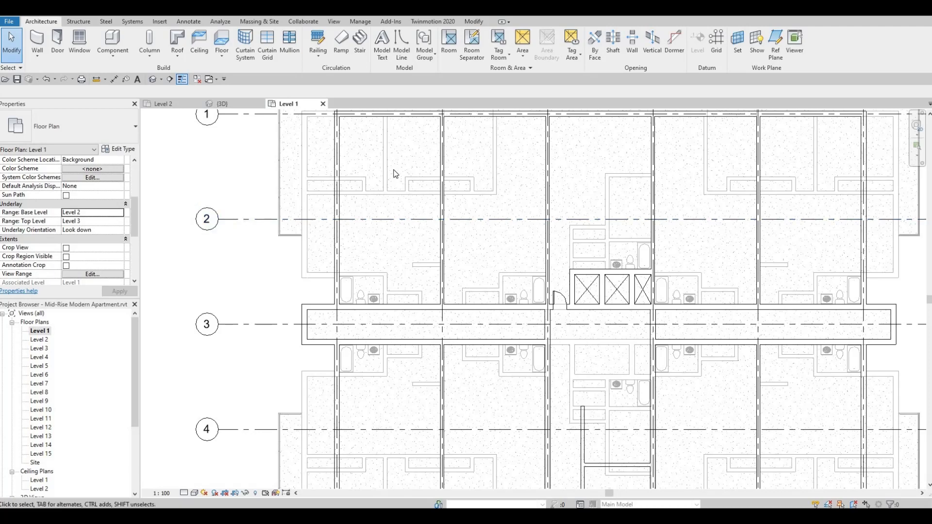
scroll(396, 175, "down", 1)
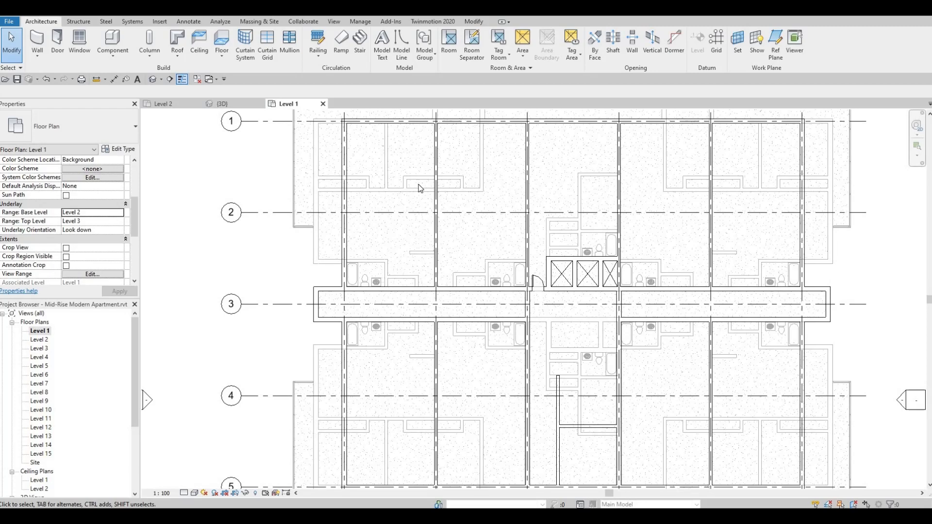
scroll(426, 173, "down", 1)
middle_click_drag(461, 193, 422, 240)
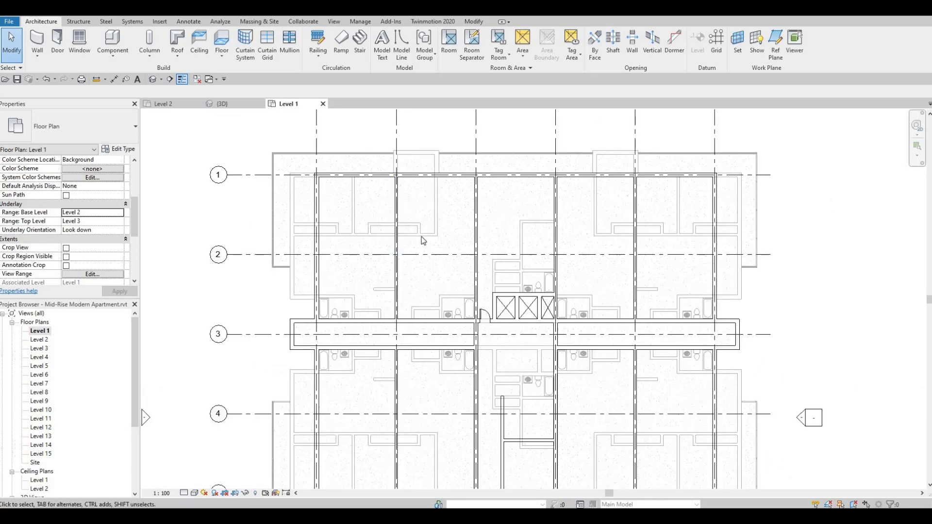
left_click(38, 42)
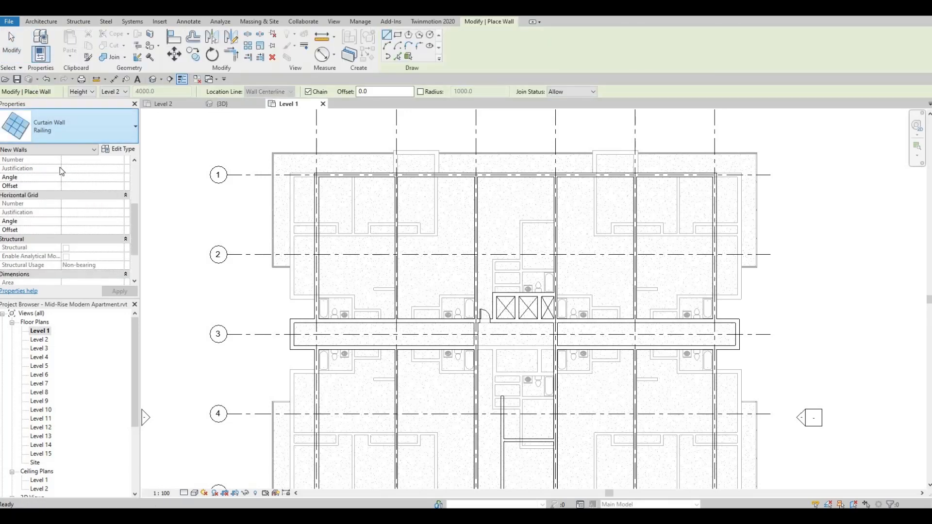
left_click(98, 123)
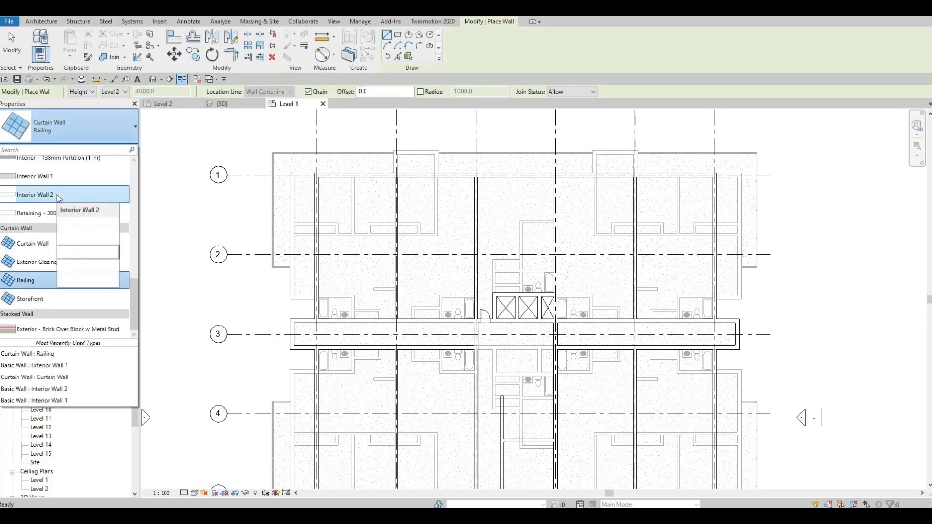
left_click(57, 194)
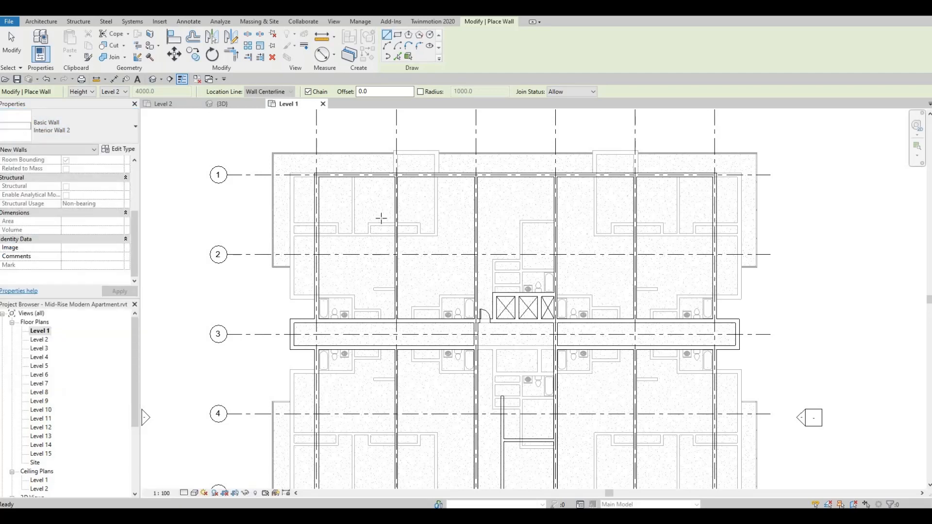
Step: Trace the L-shaped partition between grids B and C, about 4500 mm down from the grid 1 wall and across to the grid B wall
scroll(365, 209, "up", 3)
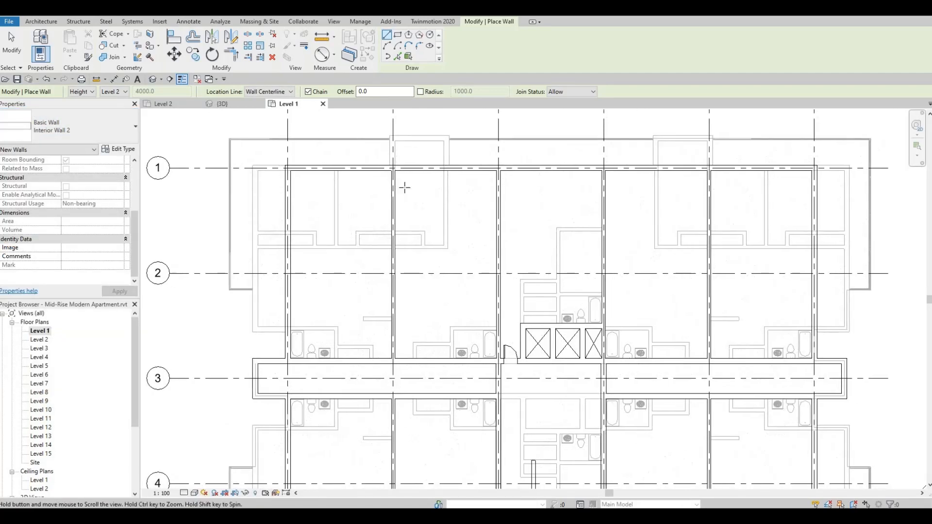
scroll(405, 233, "up", 1)
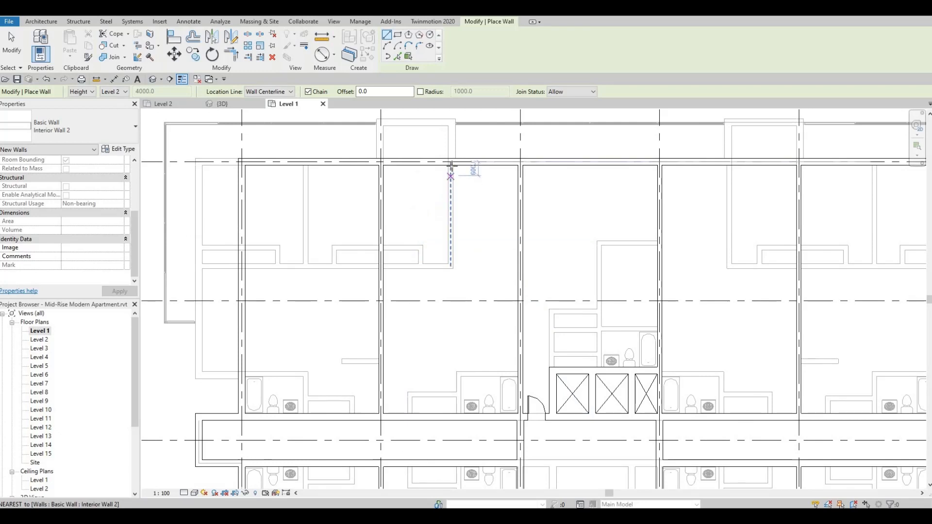
scroll(450, 166, "up", 1)
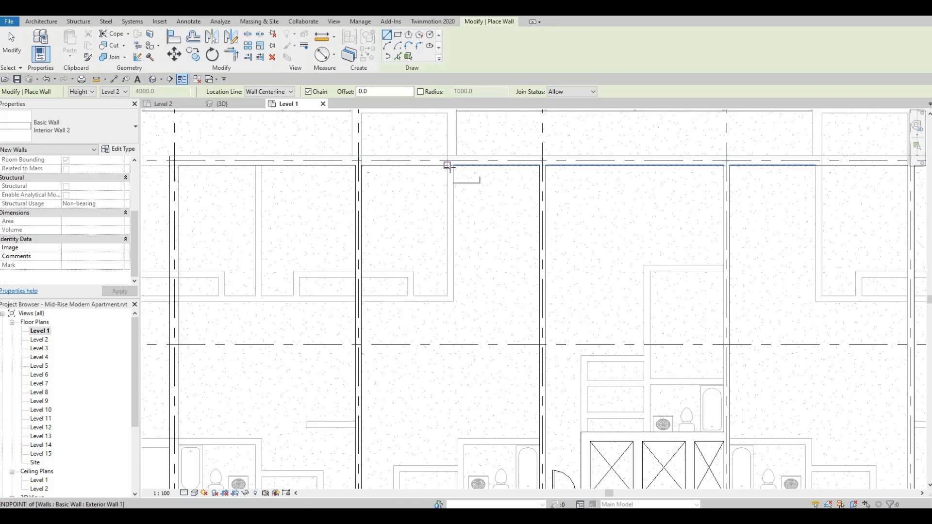
scroll(447, 166, "up", 1)
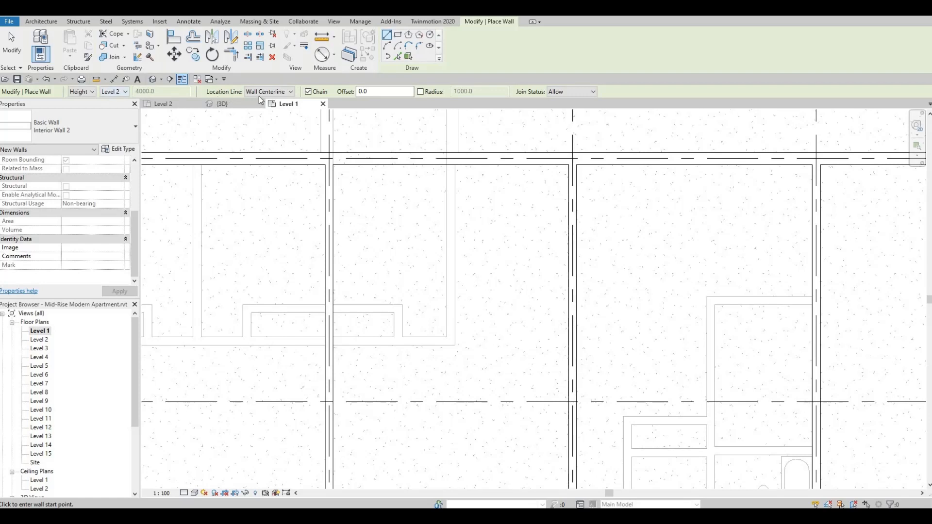
scroll(505, 175, "up", 1)
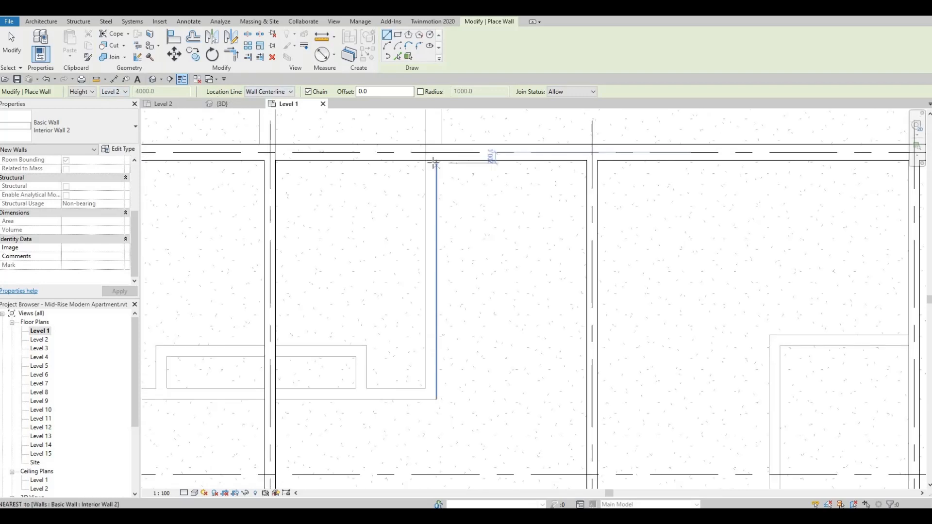
left_click(430, 160)
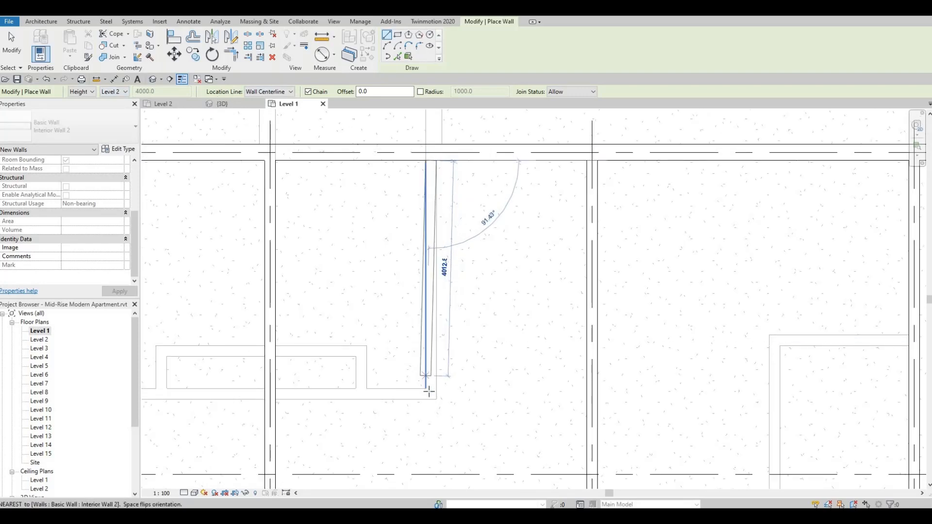
left_click(430, 393)
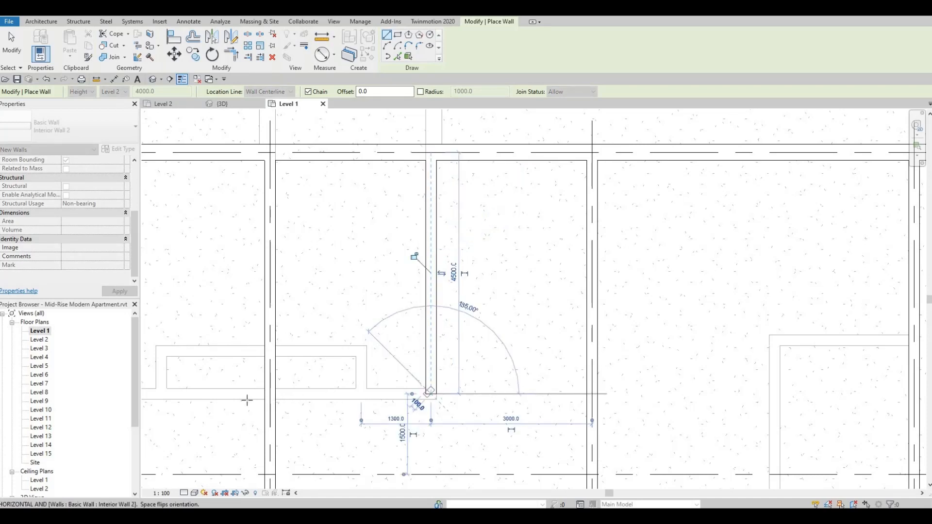
left_click(270, 395)
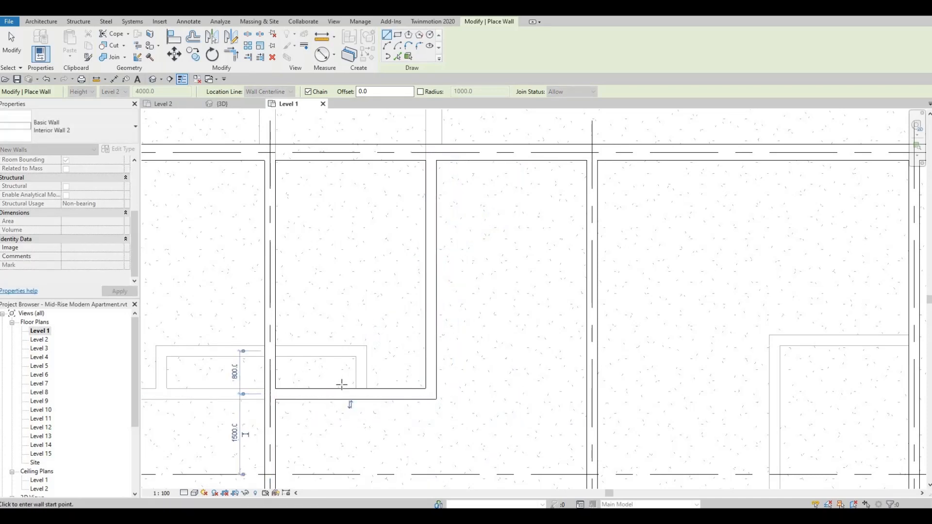
key("Escape")
Step: Trace the closet enclosure inside that partition, about 800 mm up from its horizontal wall and 1700 mm across to the grid B wall
left_click(361, 394)
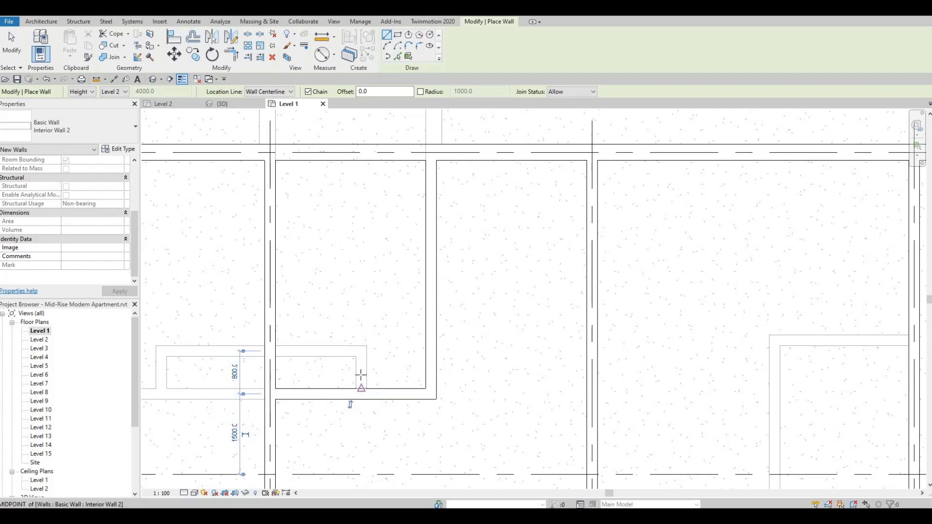
left_click(300, 353)
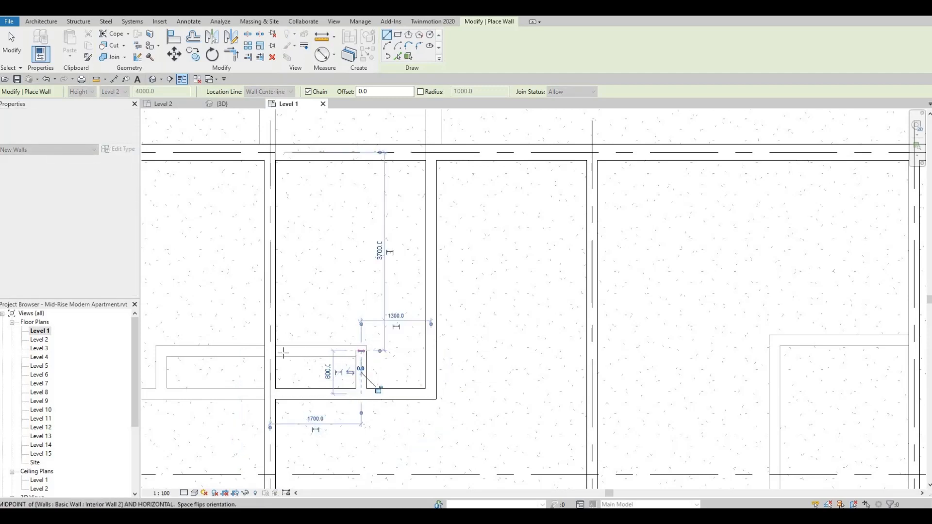
left_click(275, 352)
key("Escape")
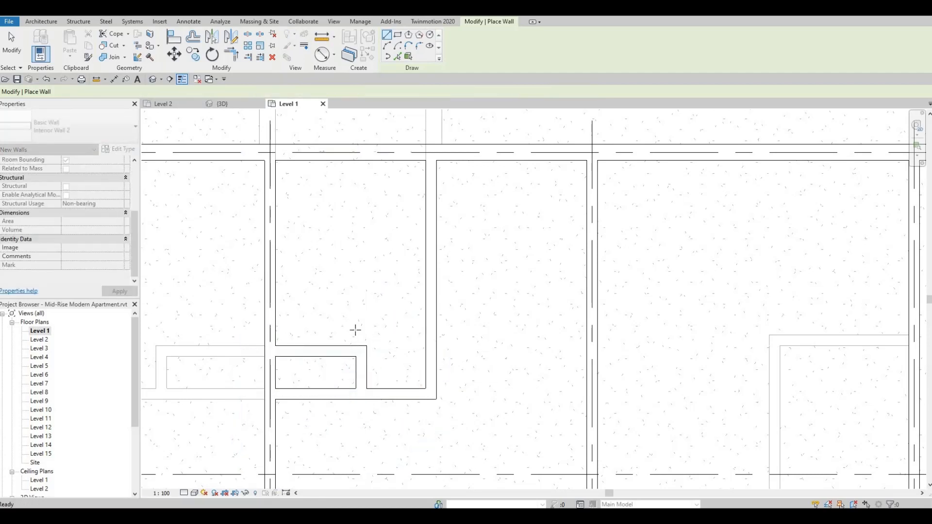
Step: Trace the closet walls beside the bathroom between grids B and C, about 965 mm up from the grid 3 corridor wall and 2100 mm across
scroll(374, 287, "down", 2)
scroll(412, 219, "down", 2)
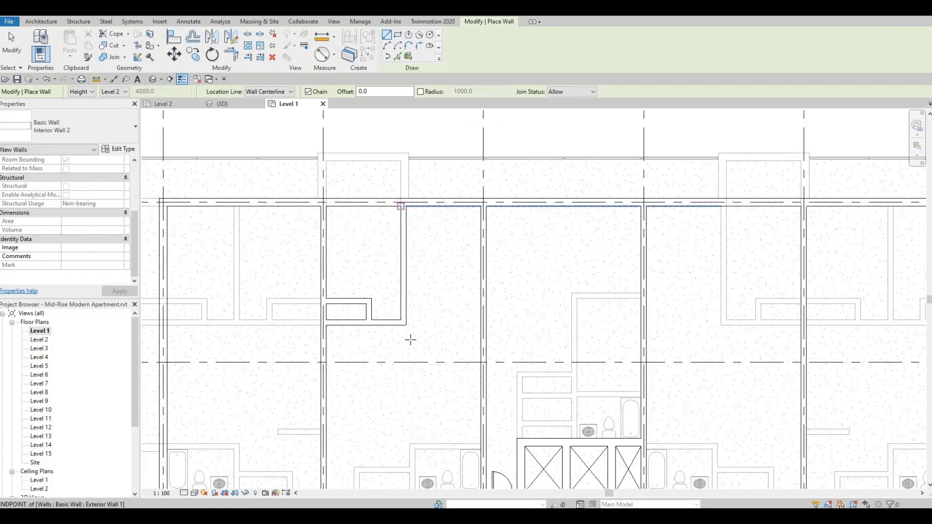
middle_click_drag(408, 342, 409, 325)
scroll(410, 324, "down", 4)
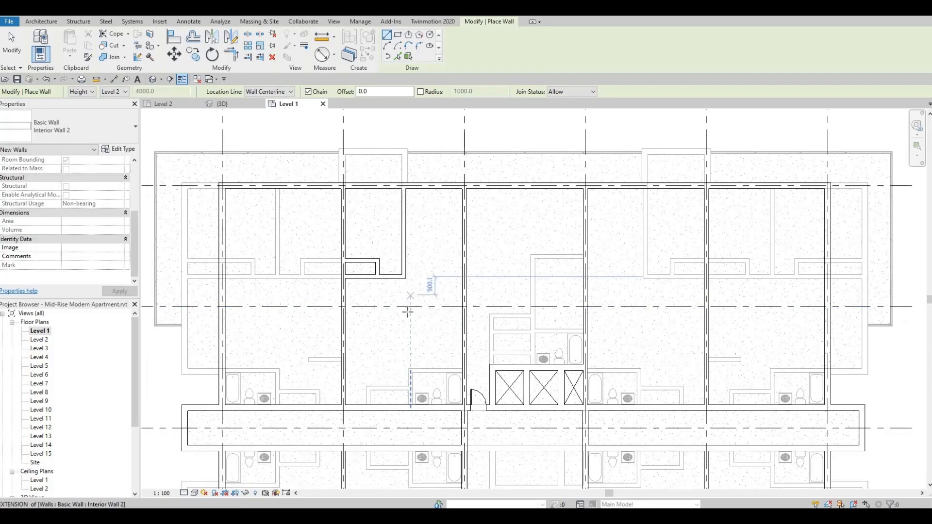
scroll(383, 231, "up", 3)
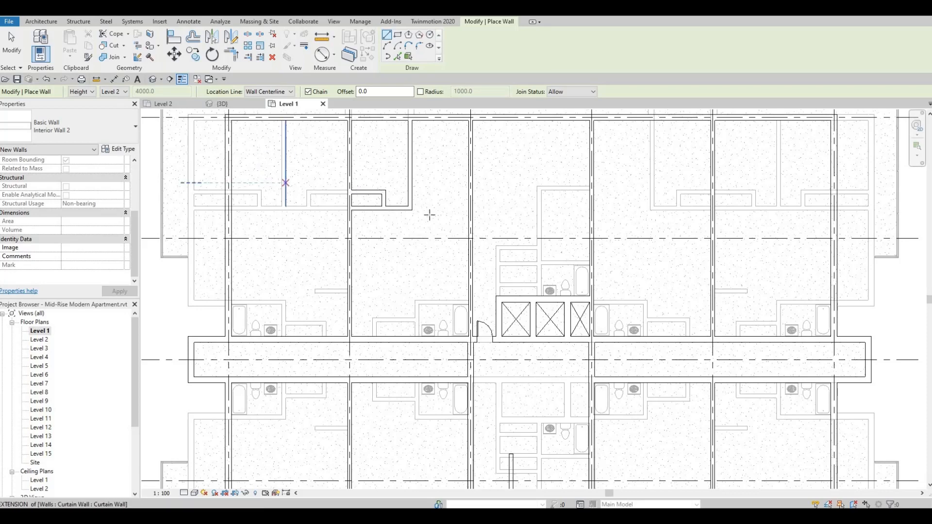
scroll(430, 215, "down", 1)
middle_click_drag(429, 225, 433, 184)
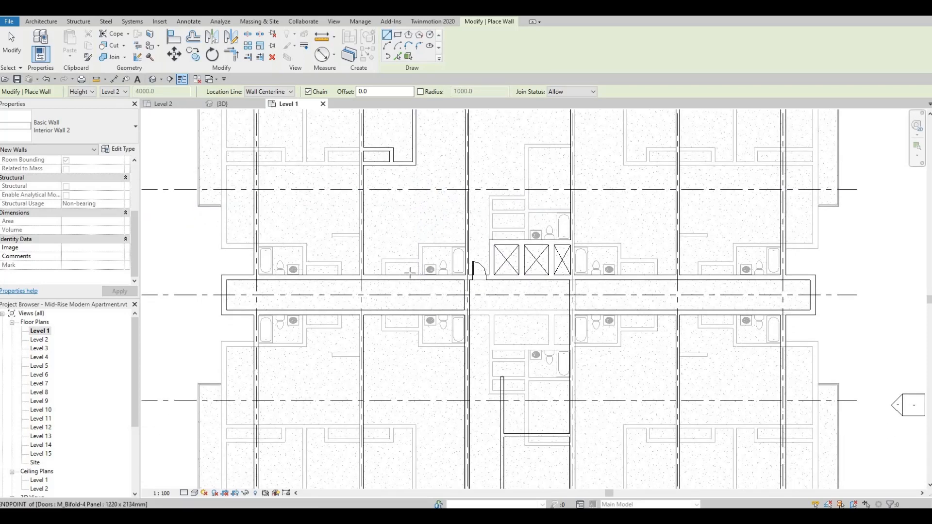
scroll(410, 273, "up", 4)
scroll(427, 257, "up", 3)
scroll(431, 263, "down", 4)
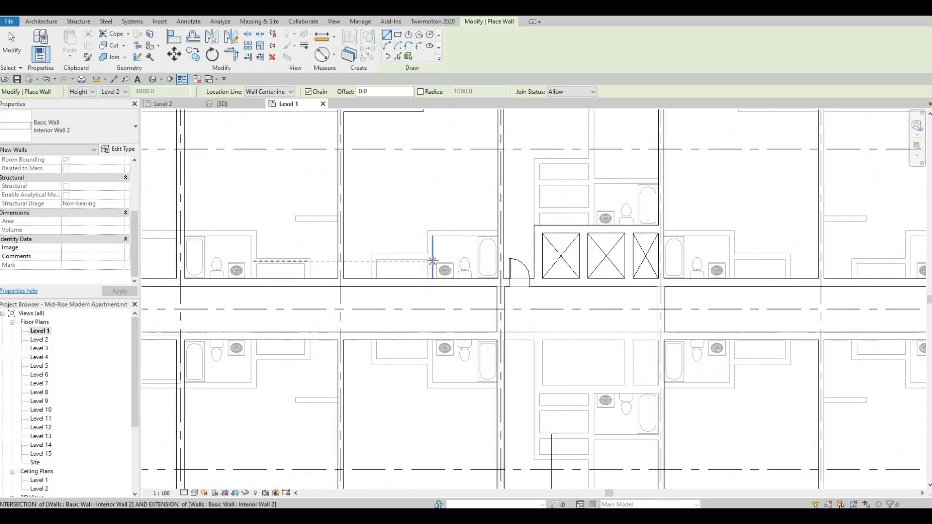
scroll(433, 260, "down", 2)
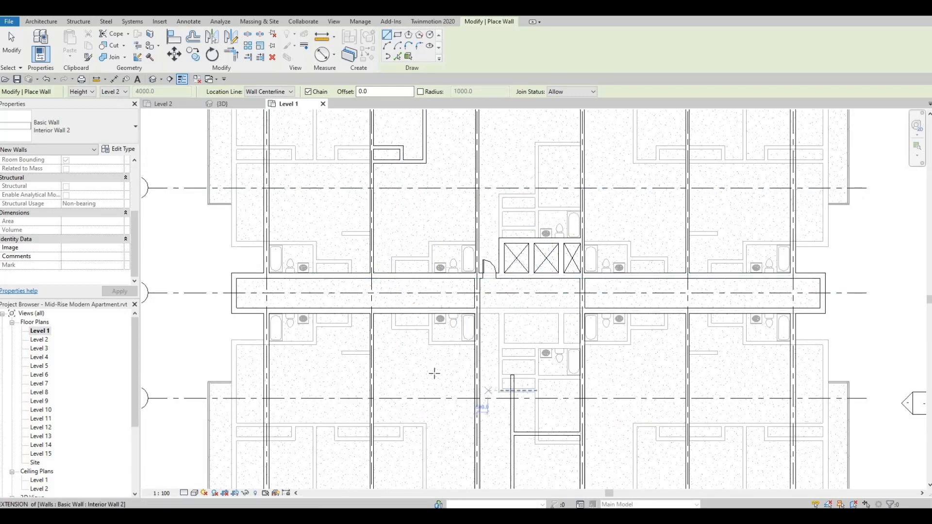
scroll(429, 235, "up", 2)
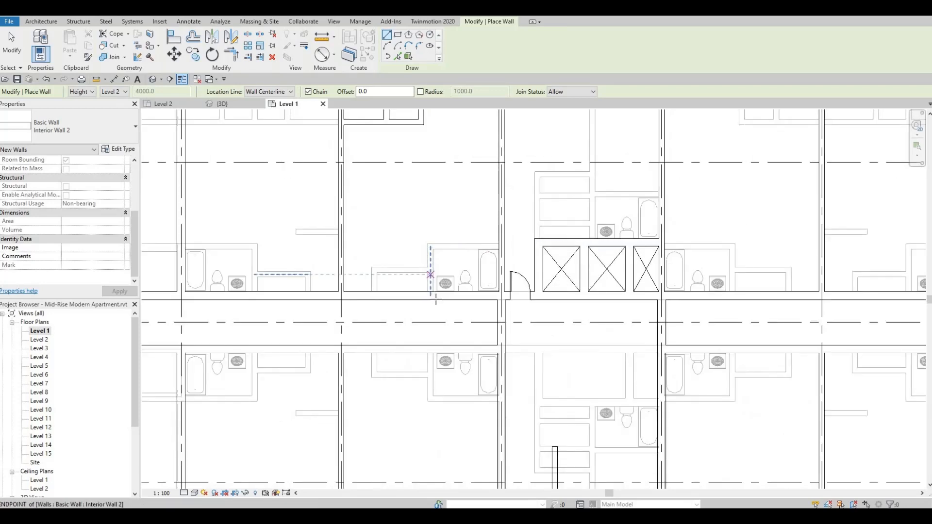
scroll(433, 285, "up", 5)
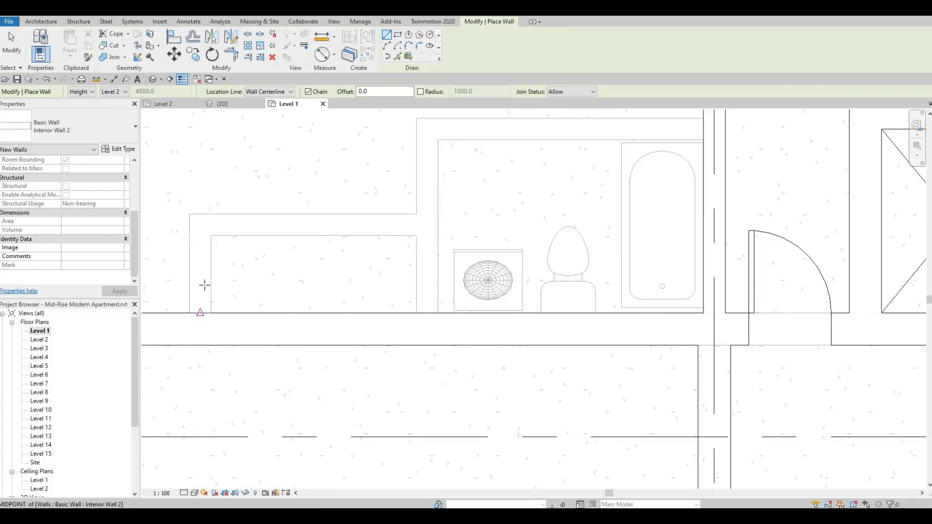
left_click(201, 225)
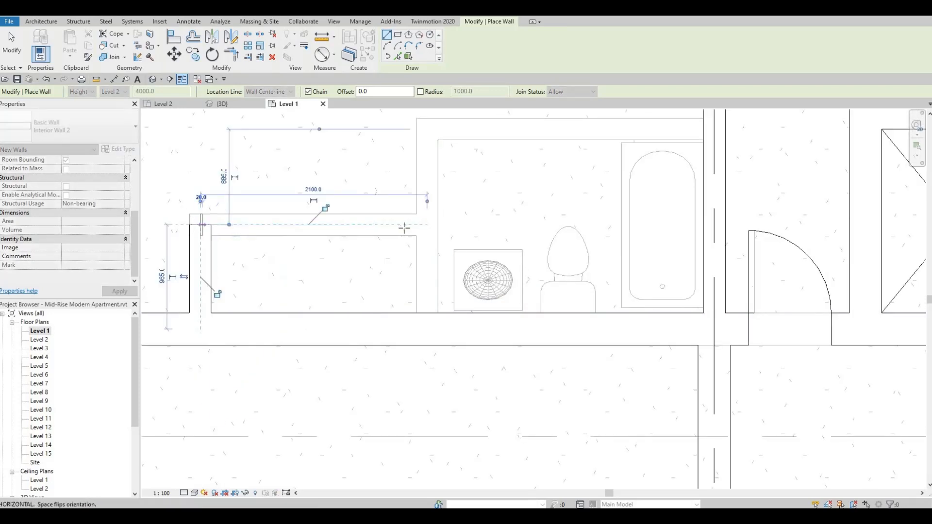
left_click(427, 225)
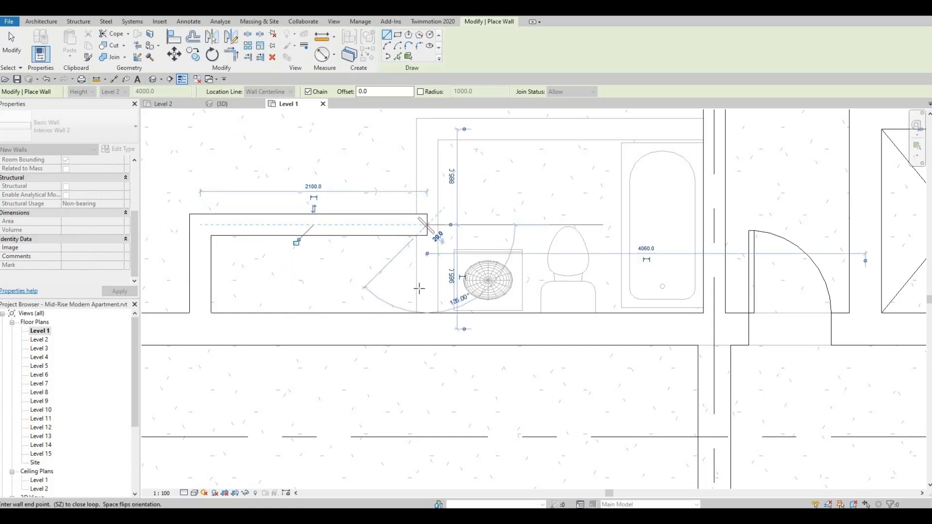
key("Escape")
Step: Trace the adjoining bathroom walls, about 1700 mm up from the corridor wall and across to the grid C wall
left_click(427, 309)
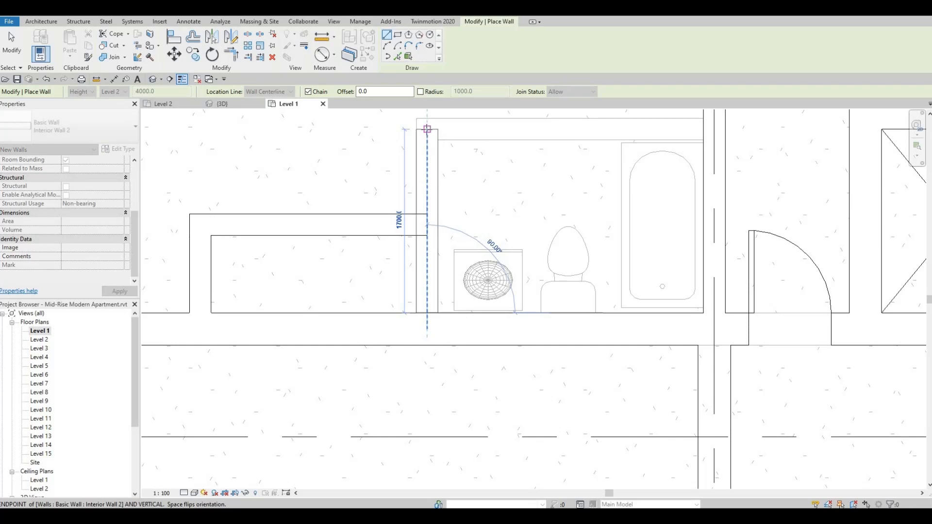
left_click(442, 129)
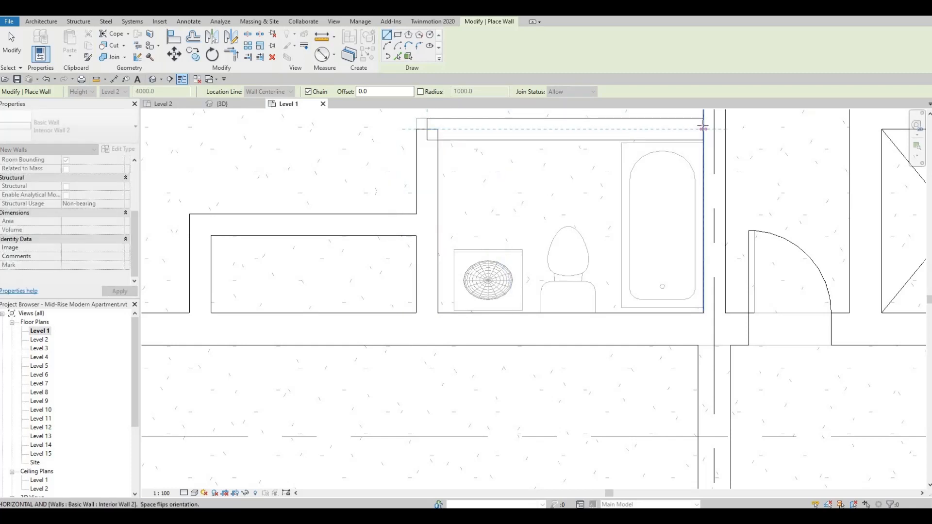
left_click(704, 128)
key("Escape")
scroll(556, 194, "down", 3)
scroll(557, 208, "up", 2)
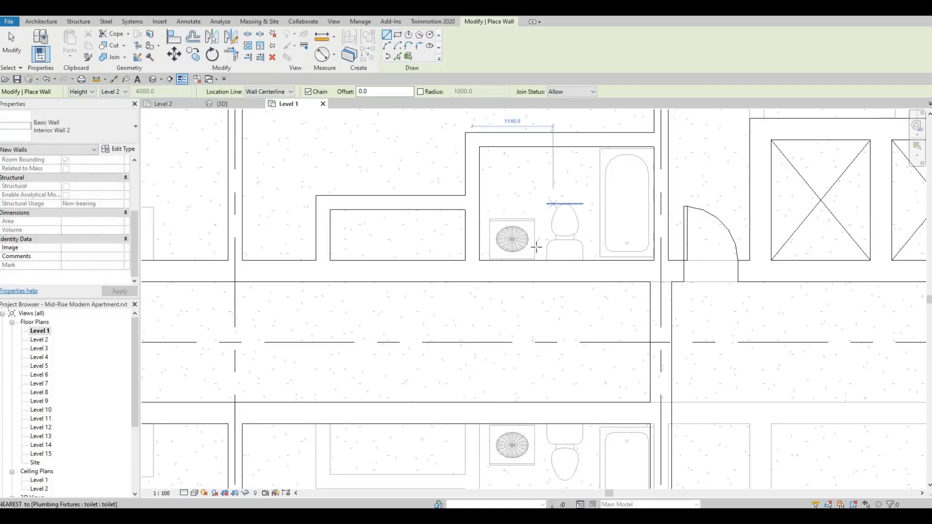
scroll(537, 248, "down", 4)
scroll(468, 249, "up", 3)
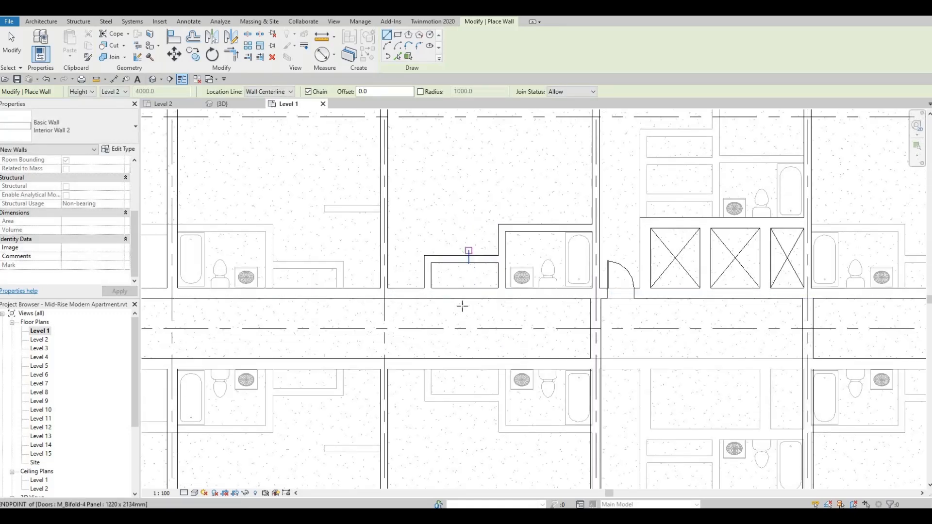
Step: Place an M_Single-Flush 0762 x 2032mm door in the grid 3 corridor wall, centred between grid B and the closet with 620 mm each side
middle_click_drag(469, 270, 462, 306)
middle_click_drag(507, 290, 461, 285)
middle_click_drag(403, 296, 433, 302)
key("Escape")
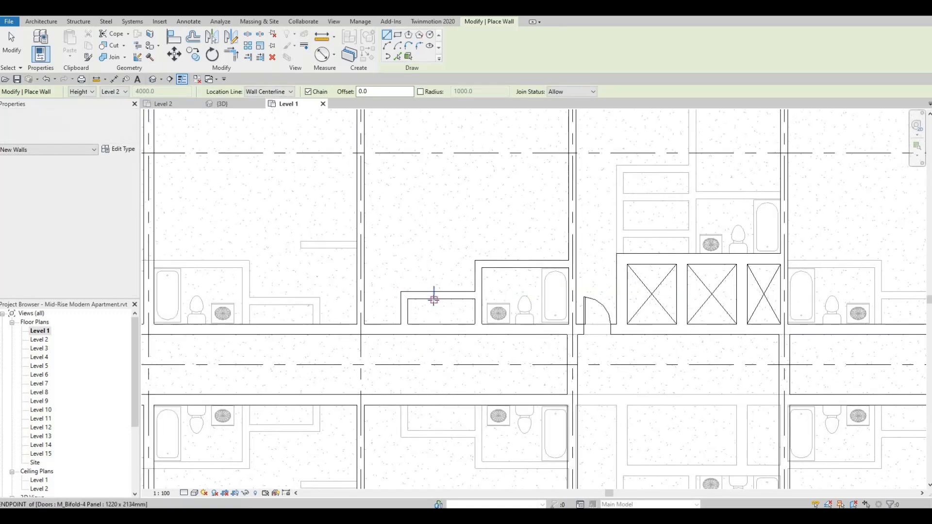
scroll(433, 298, "down", 1)
key("Escape")
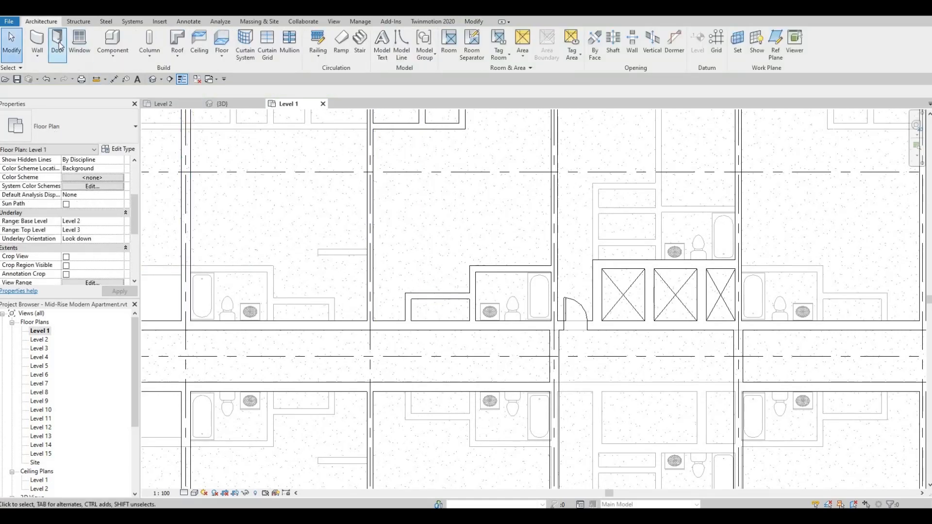
left_click(58, 44)
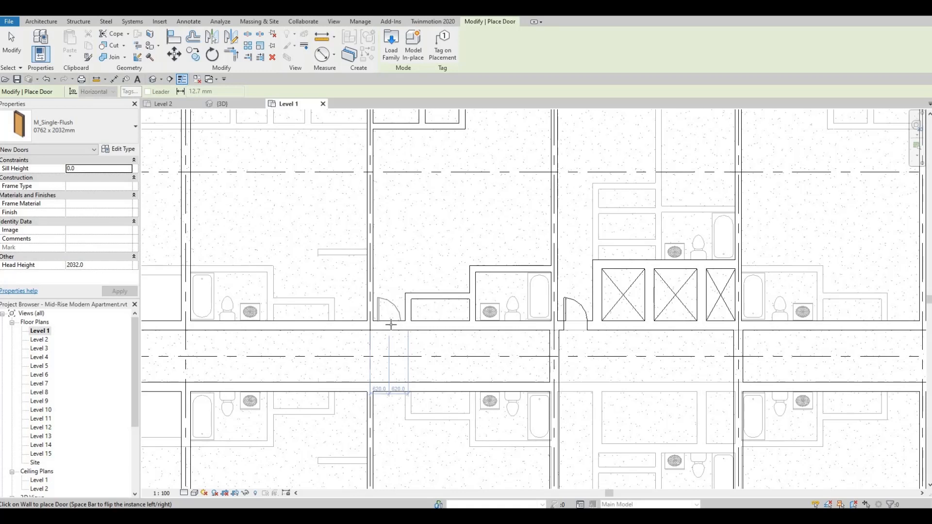
left_click(394, 322)
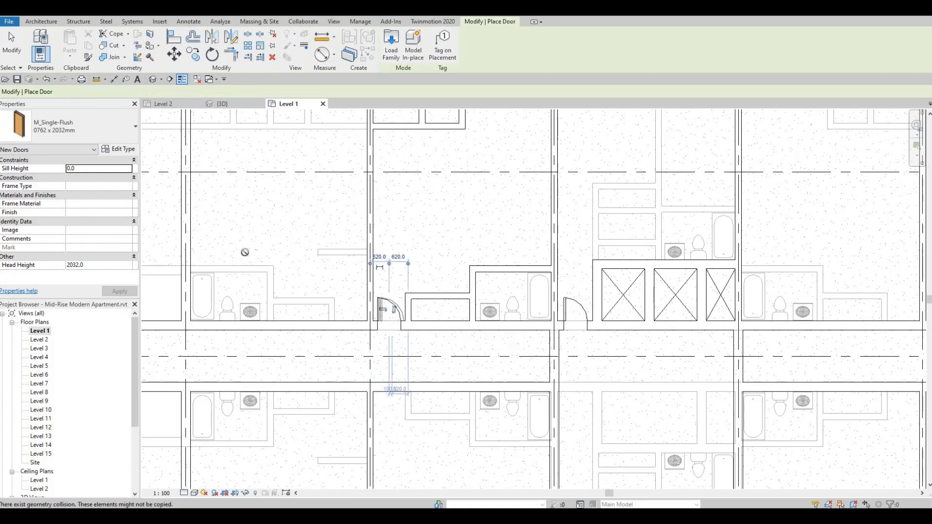
Step: Place an M_Bifold-4 Panel 1220 x 2134mm door centred in the closet wall beside the bathroom, 1050 mm each side
left_click(126, 138)
left_click(62, 185)
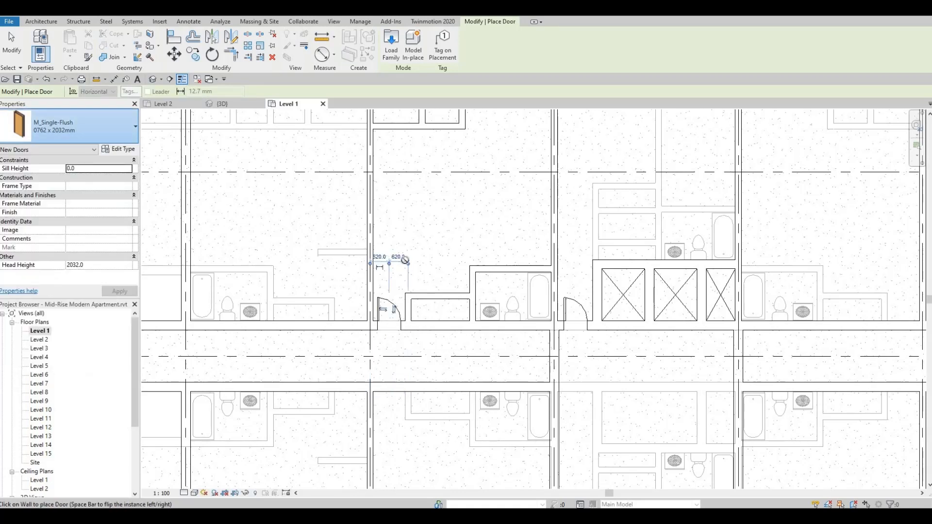
left_click(439, 292)
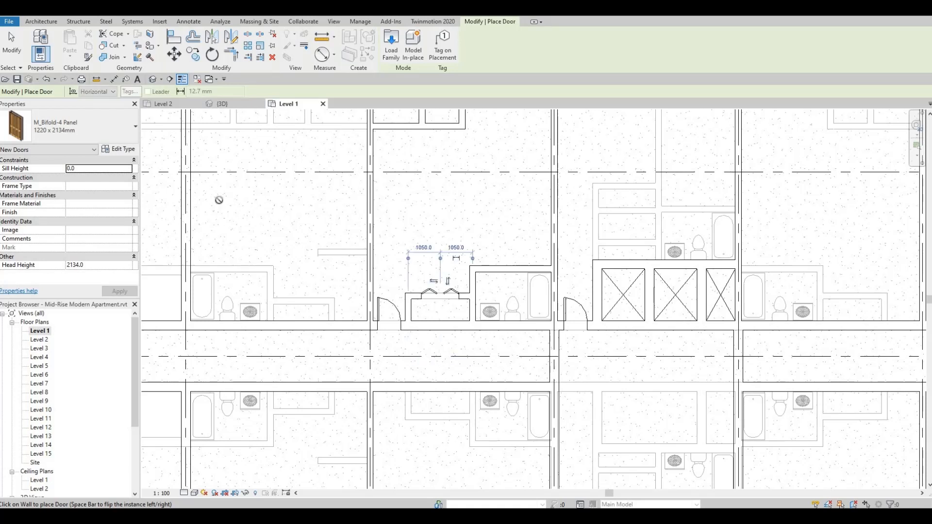
Step: Place the vanity component over its underlay outline in the bathroom between grids B and C, rotated with its back to the corridor wall
left_click(45, 22)
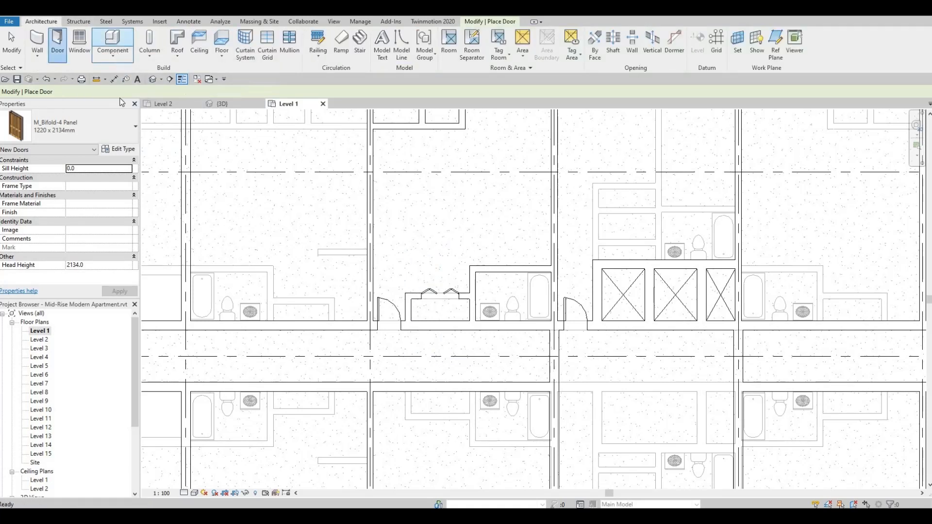
scroll(485, 301, "up", 1)
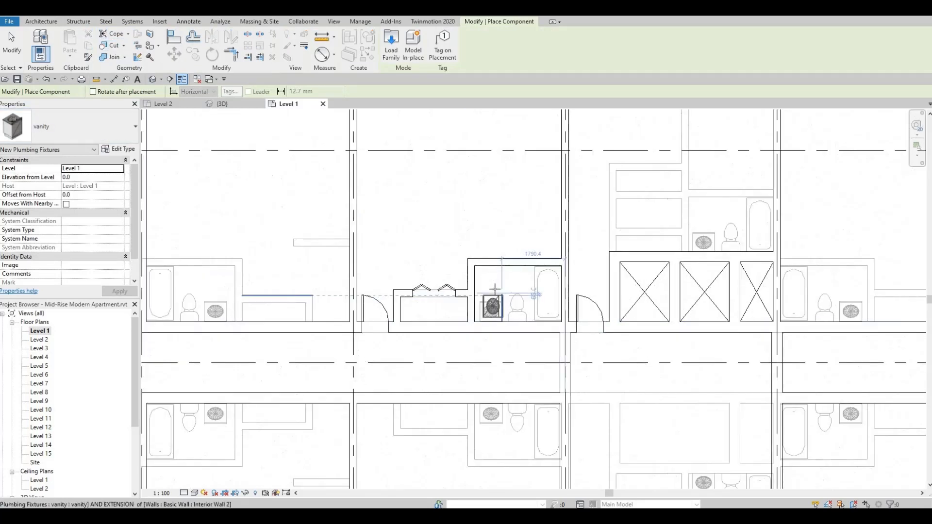
scroll(485, 315, "up", 1)
key("space")
key("space")
key("space")
key("space")
key("space")
key("space")
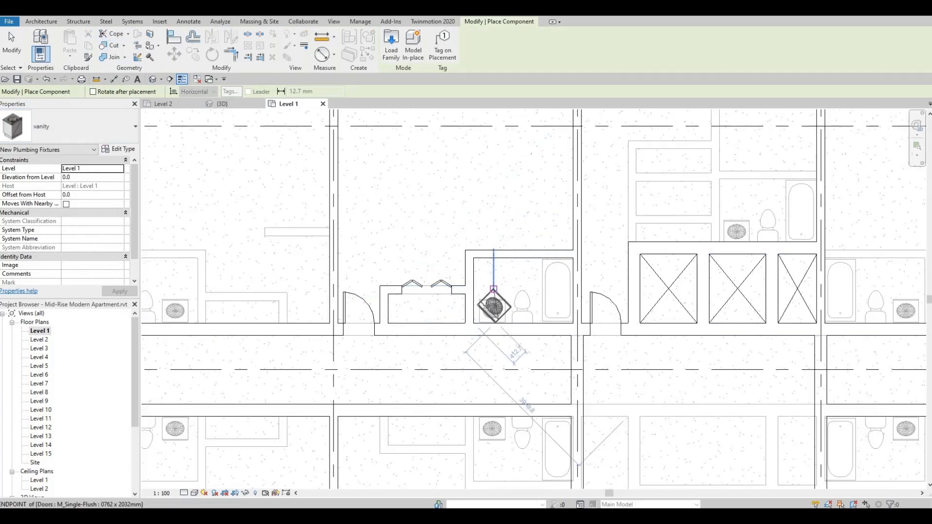
scroll(488, 305, "up", 2)
key("space")
scroll(486, 297, "up", 1)
key("space")
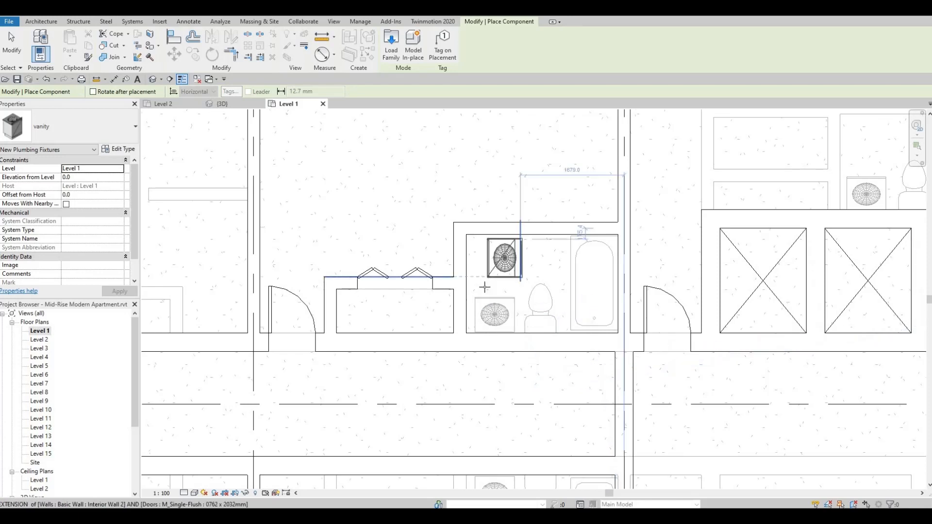
key("space")
key("space")
key("space")
key("space")
key("space")
key("space")
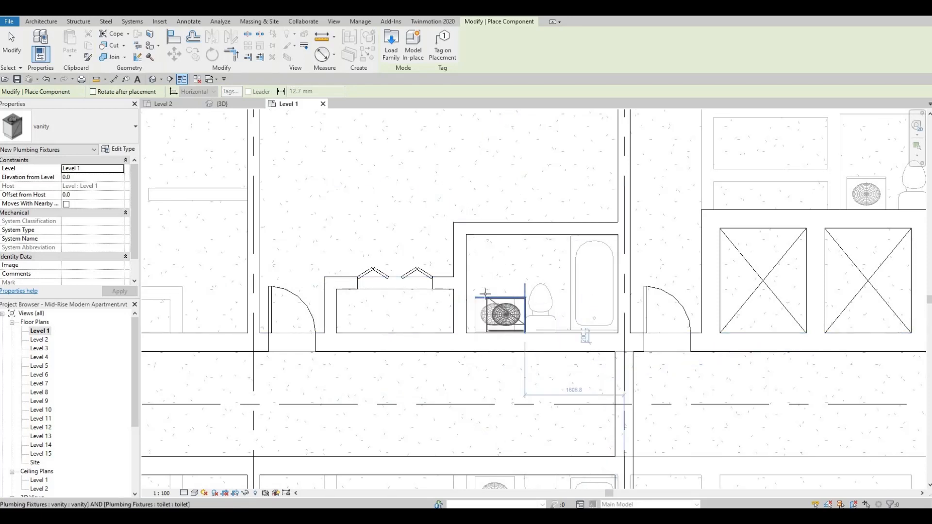
key("space")
left_click(474, 294)
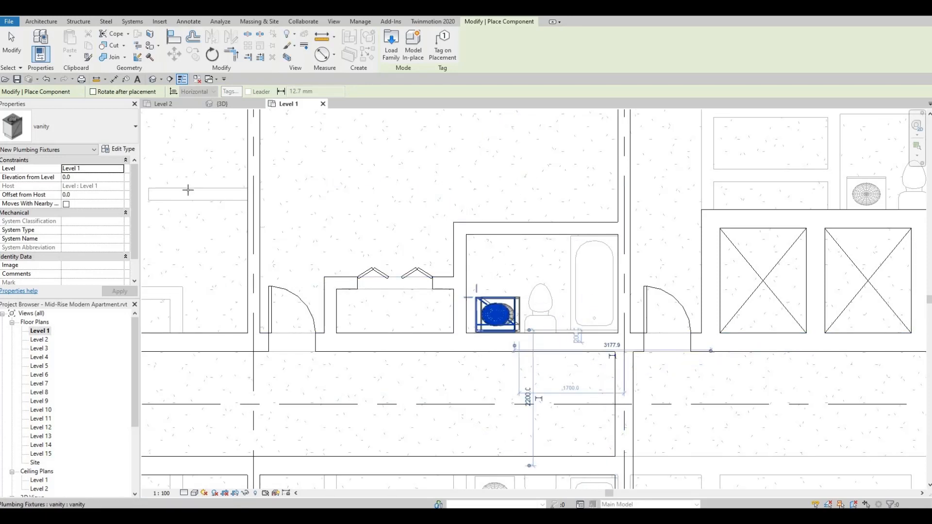
Step: Place the toilet component over its underlay outline beside the vanity
left_click(101, 135)
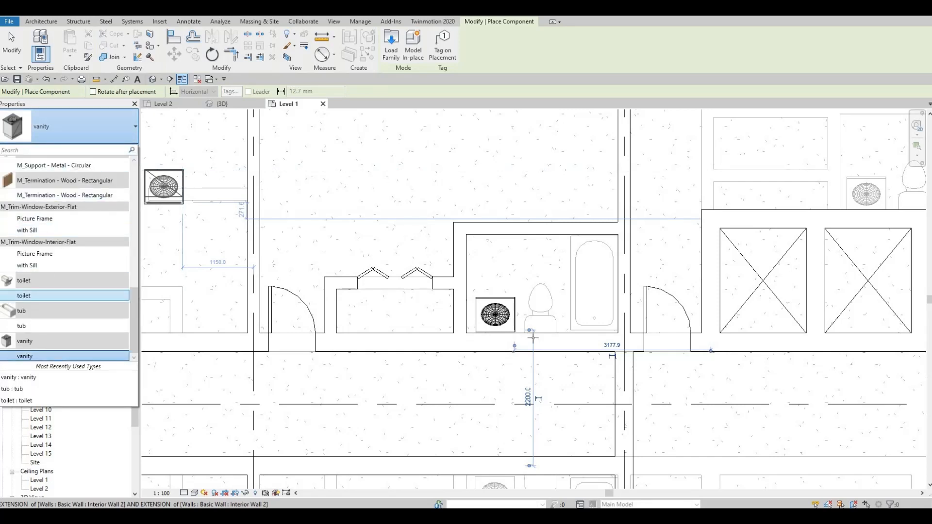
left_click(62, 296)
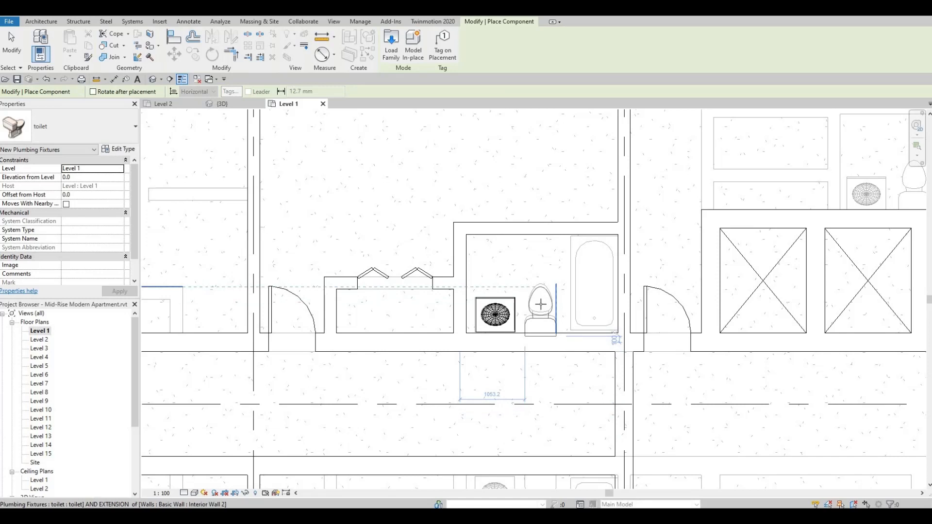
left_click(540, 304)
key("Escape")
key("Escape")
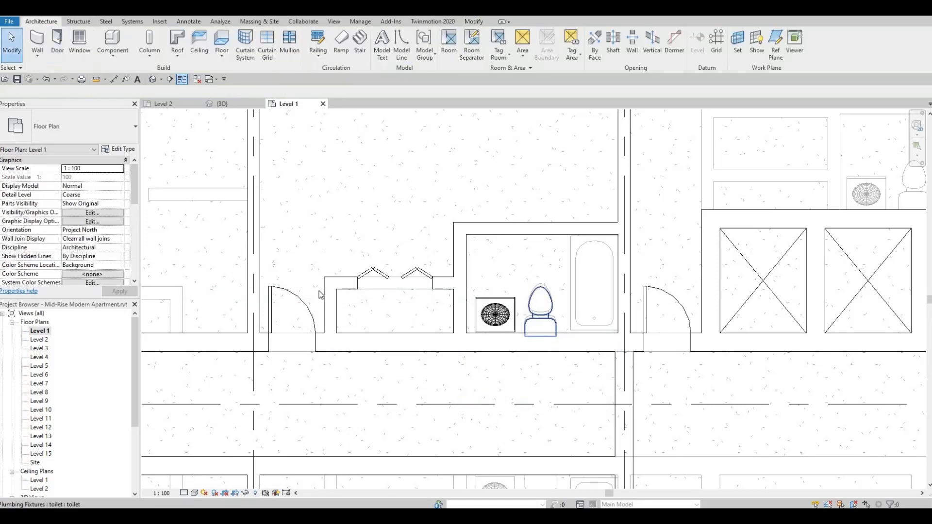
Step: Place the tub component on the bathroom's grid C wall, matching the underlay tub
left_click(116, 45)
left_click(72, 130)
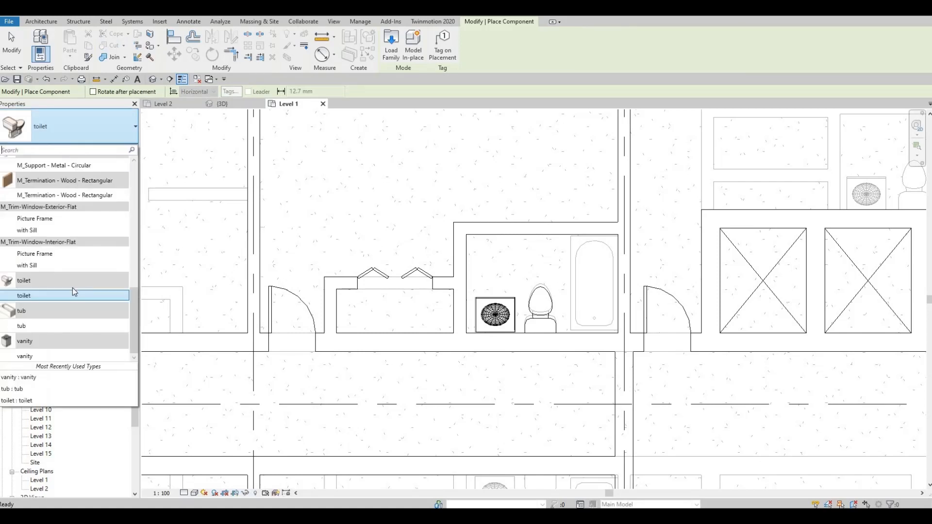
left_click(49, 326)
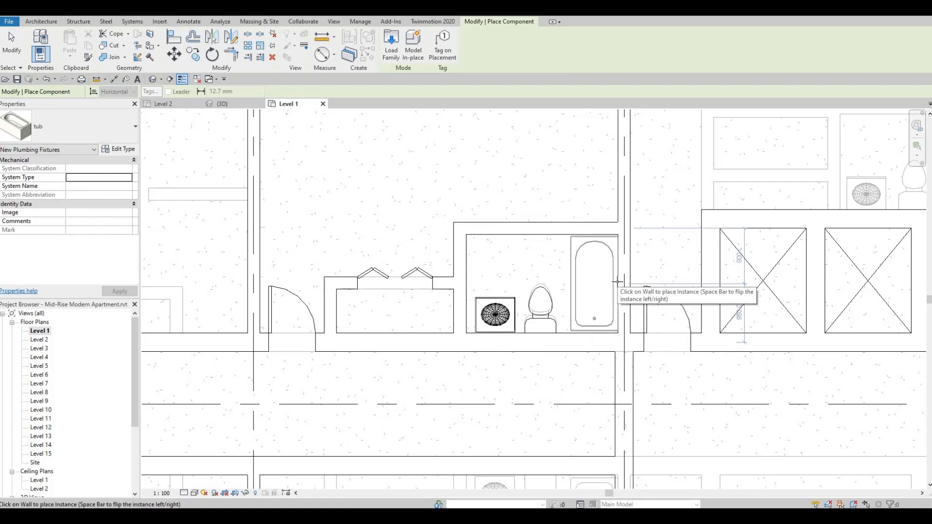
key("Escape")
key("Escape")
Step: Nudge the toilet up until its tank sits flush with the inner face of the corridor wall
scroll(604, 277, "up", 3)
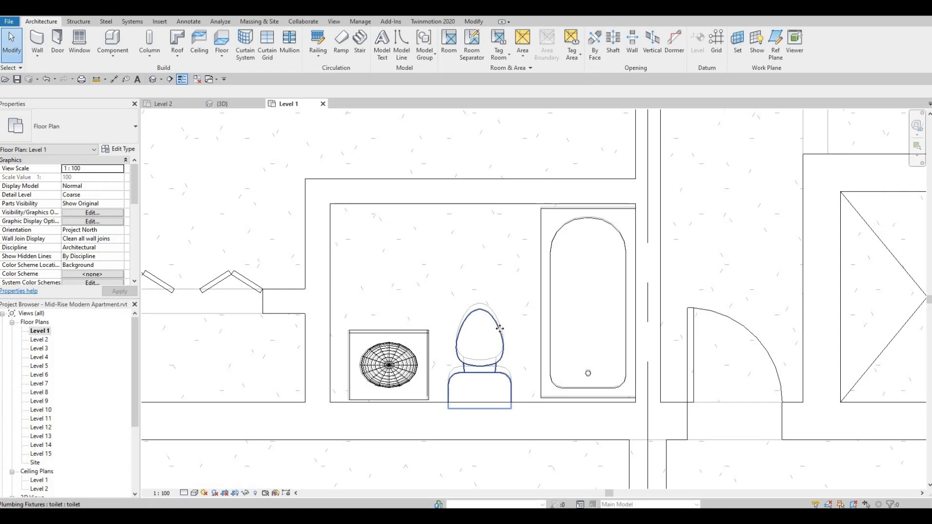
left_click(499, 328)
key("Up")
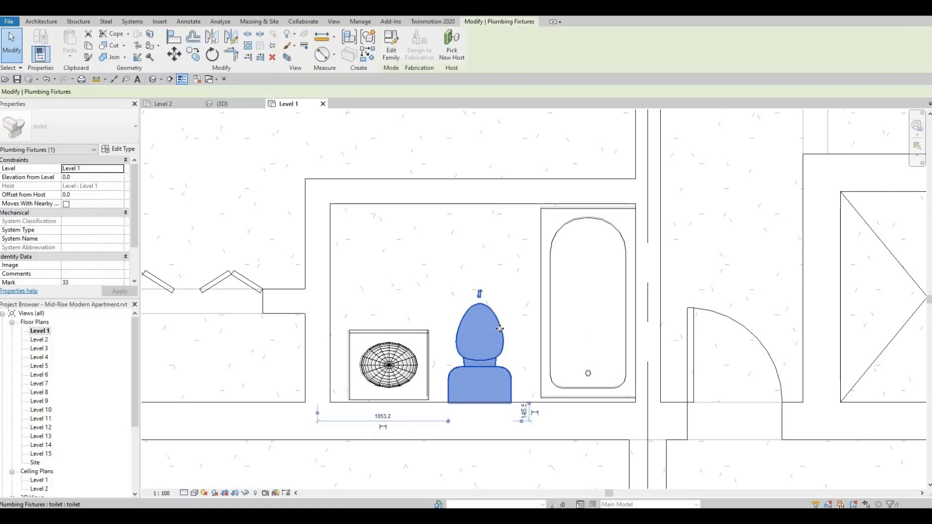
key("Escape")
scroll(500, 328, "down", 3)
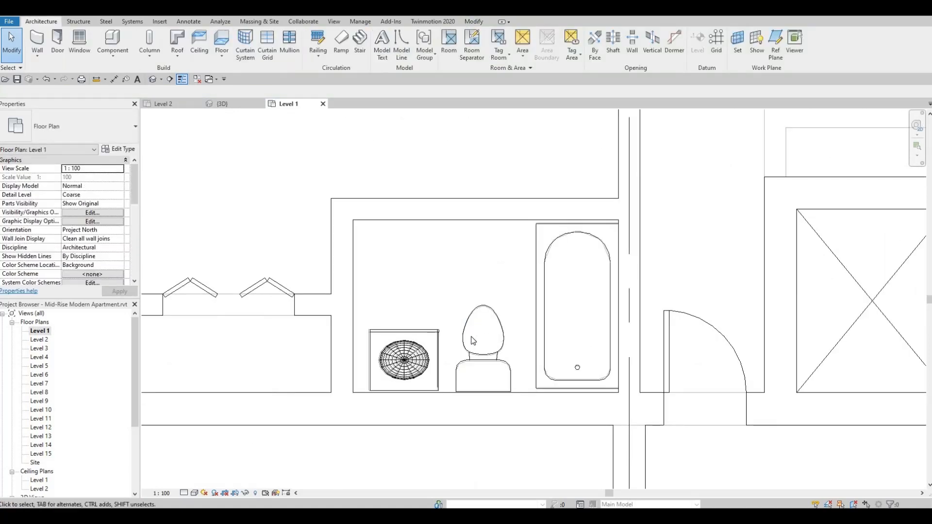
Step: Place an M_Bifold-4 Panel 1220 x 2134mm door centred in the bedroom closet wall at grid B, 850 mm each side
scroll(487, 304, "down", 4)
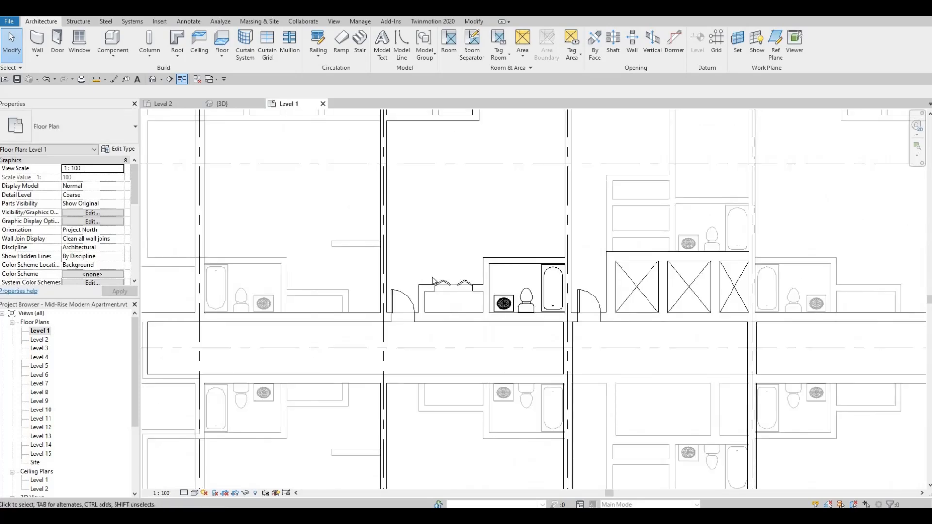
middle_click_drag(476, 189, 489, 324)
scroll(489, 324, "down", 1)
middle_click_drag(285, 237, 286, 272)
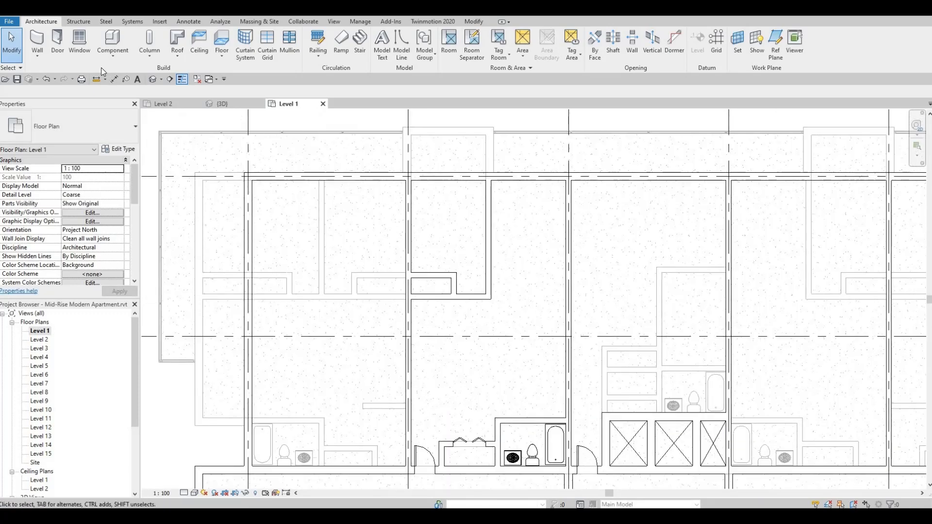
left_click(57, 41)
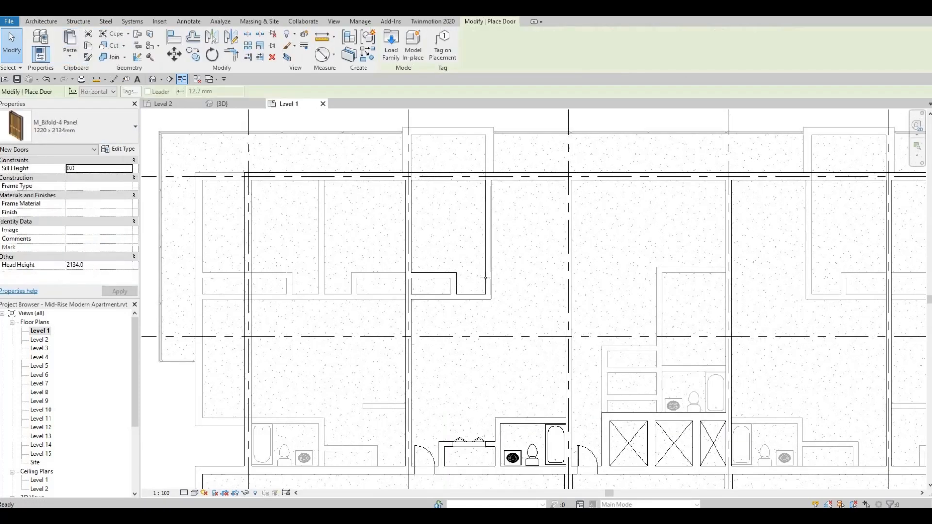
key("space")
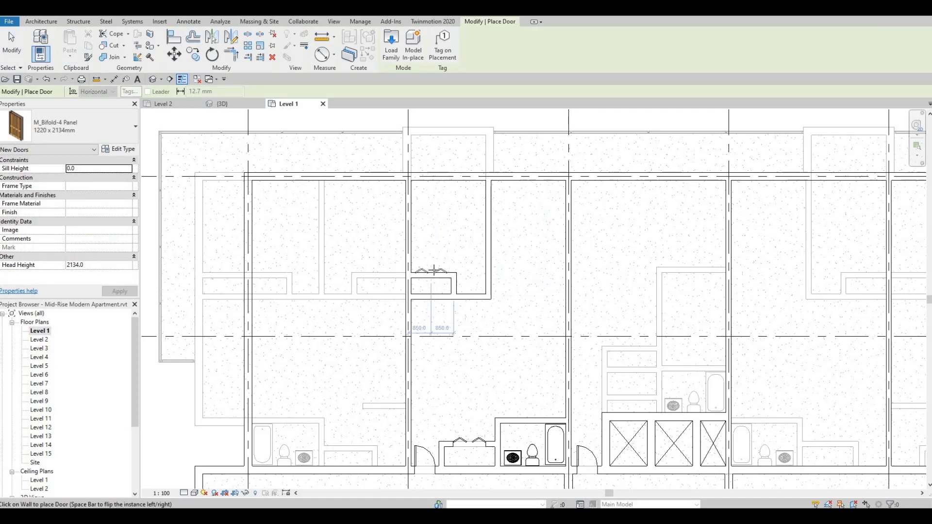
left_click(422, 270)
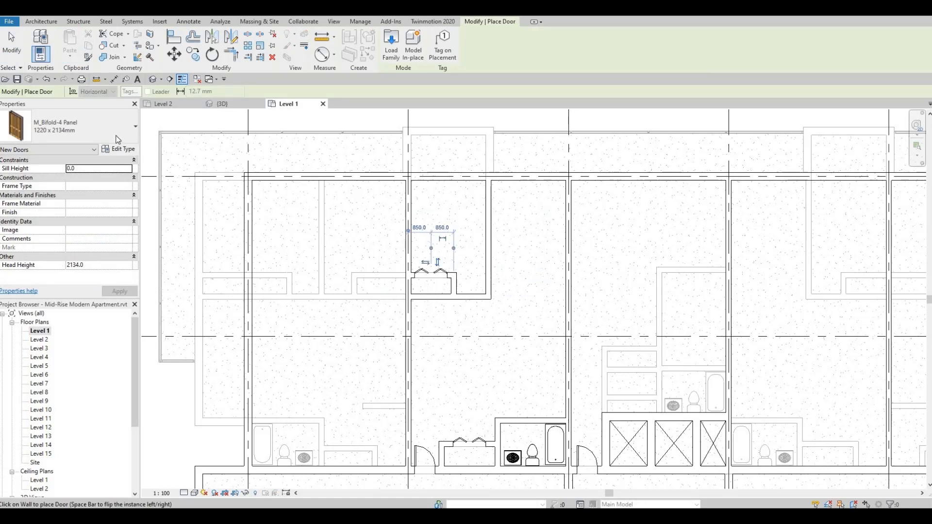
Step: Place an M_Single-Flush 0762 x 2032mm door in the bedroom wall beside the closet, 650 mm each side and swinging into the bedroom
left_click(118, 140)
left_click(43, 209)
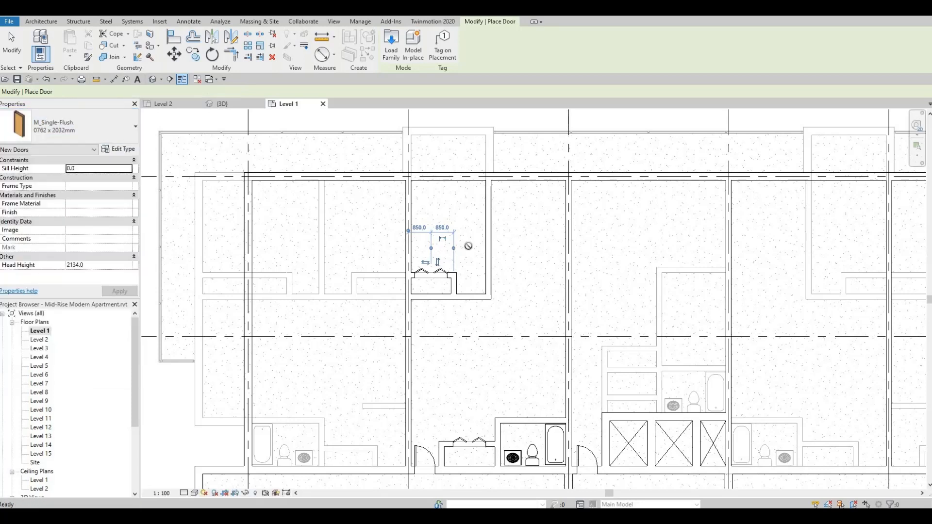
left_click(475, 291)
key("Escape")
key("Escape")
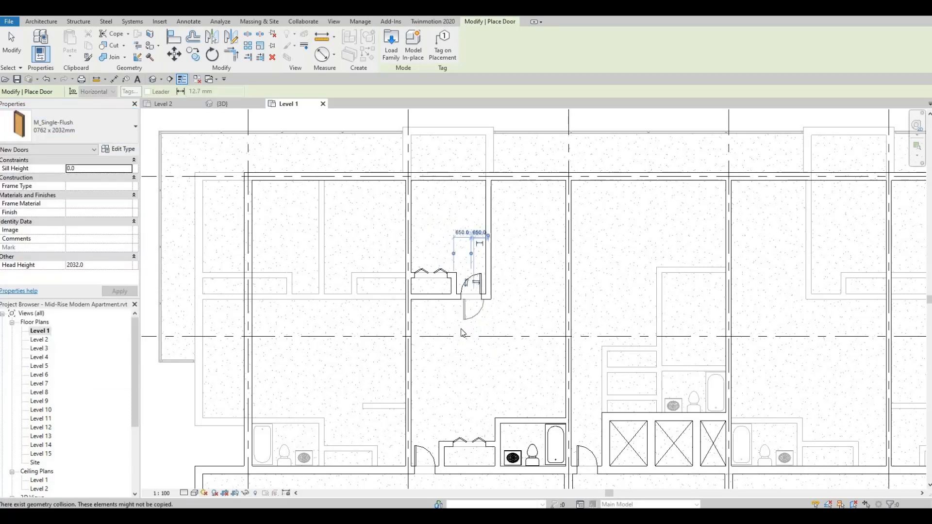
Step: Examine the unit between grids B and C and the grid 1 exterior wall against the underlay on the Level 1 plan
middle_click_drag(470, 293, 510, 262)
scroll(512, 260, "down", 2)
scroll(499, 270, "up", 1)
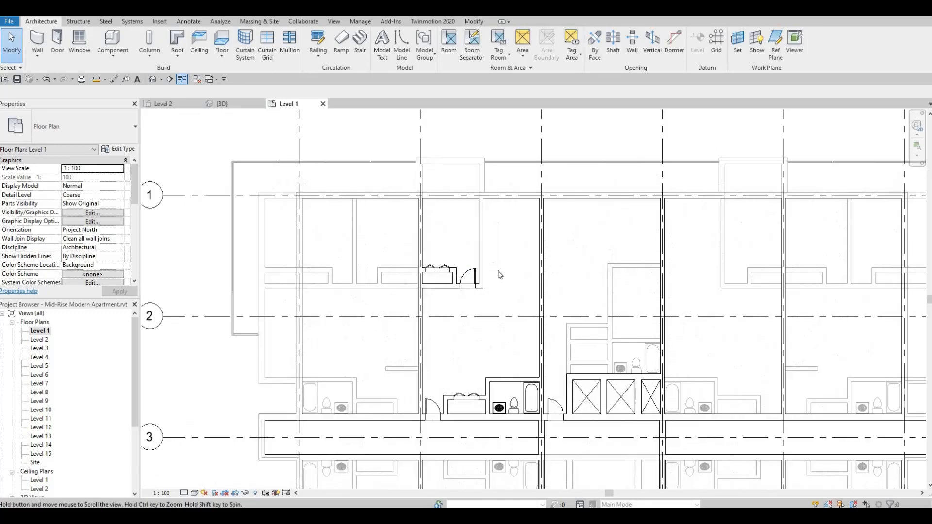
scroll(485, 256, "down", 1)
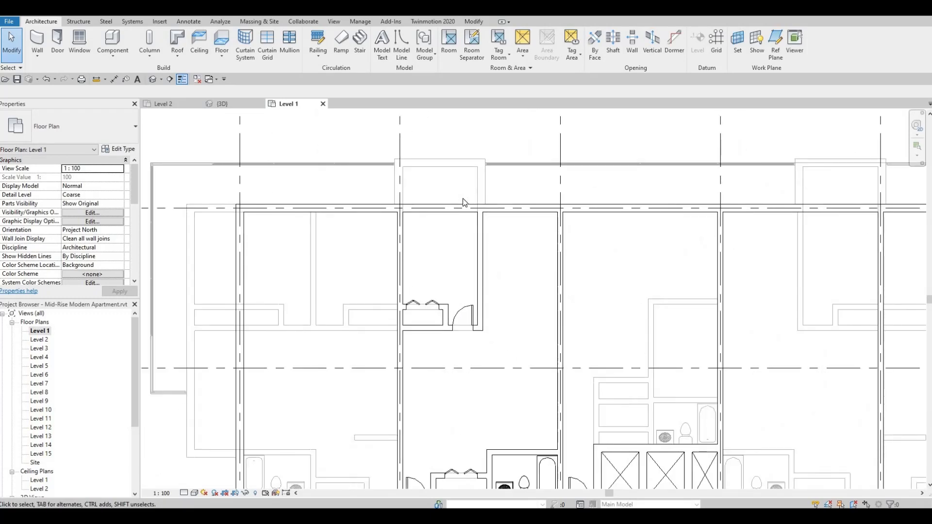
scroll(462, 199, "up", 2)
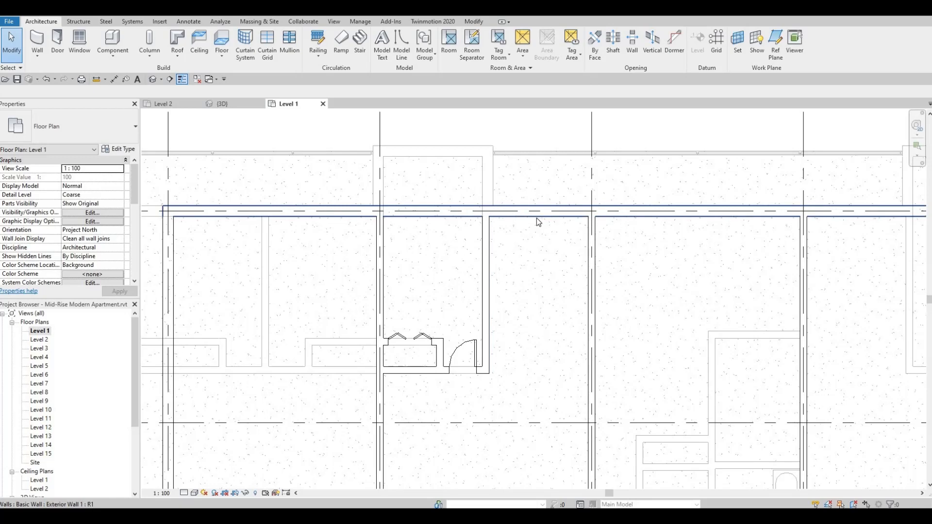
scroll(521, 277, "down", 2)
middle_click_drag(521, 277, 532, 229)
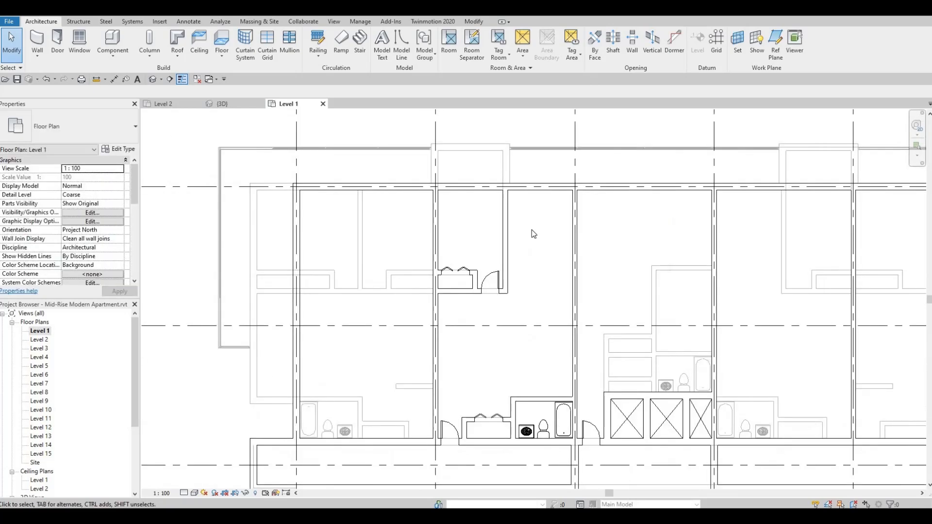
middle_click_drag(533, 310, 537, 276)
middle_click_drag(477, 367, 481, 293)
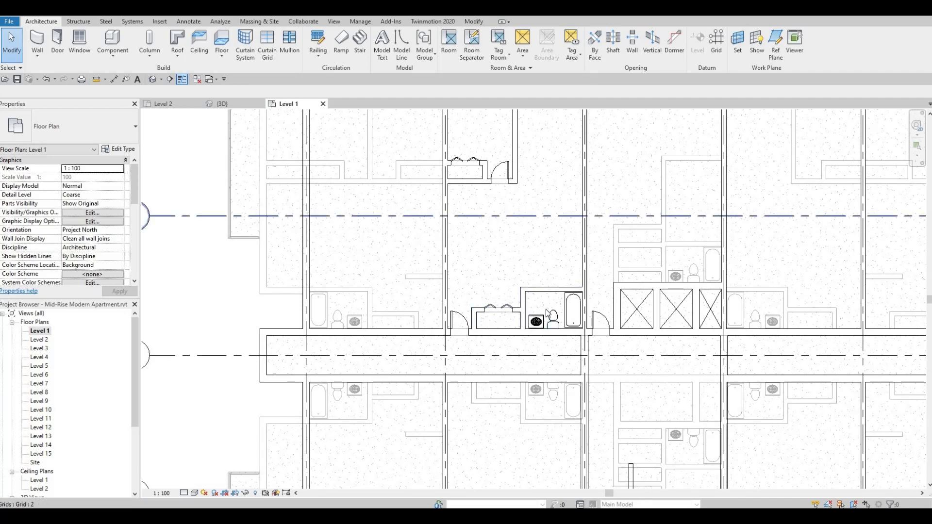
middle_click_drag(526, 120, 519, 208)
middle_click_drag(519, 288, 506, 245)
scroll(507, 248, "down", 2)
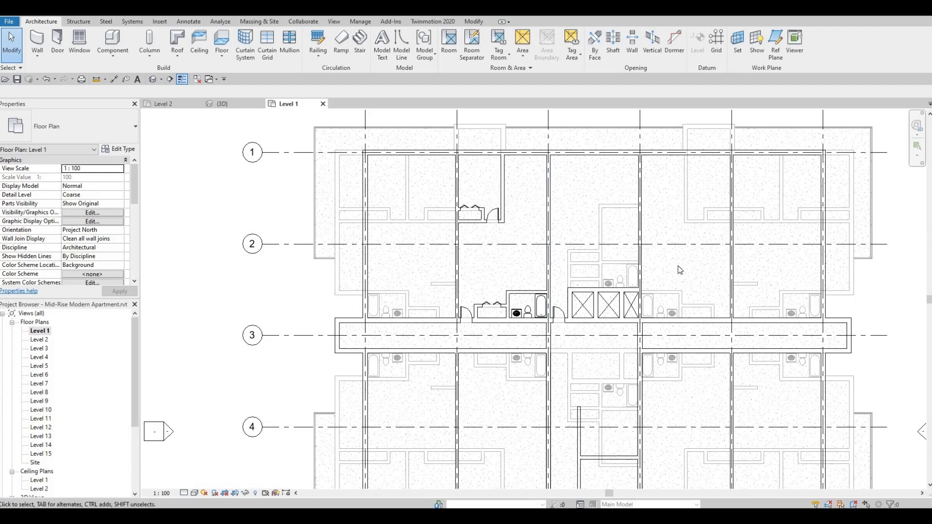
middle_click_drag(476, 196, 475, 248)
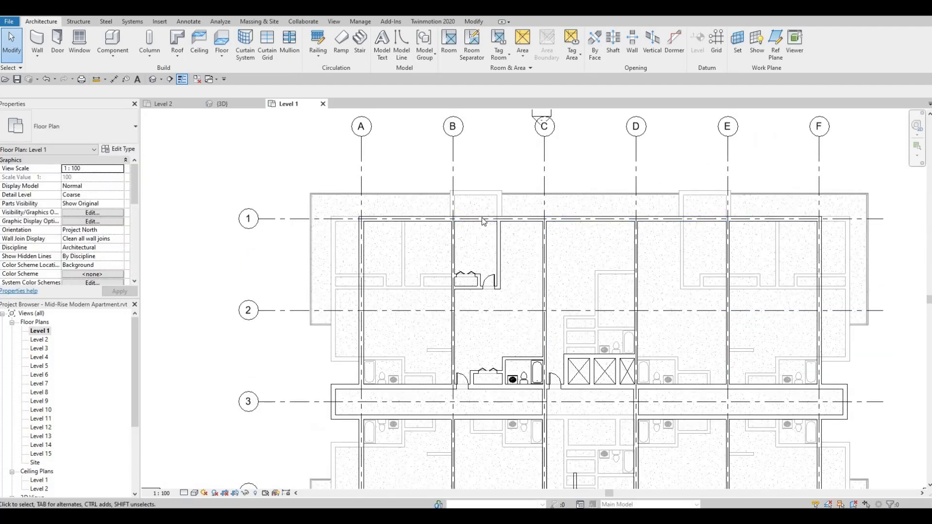
scroll(478, 199, "up", 3)
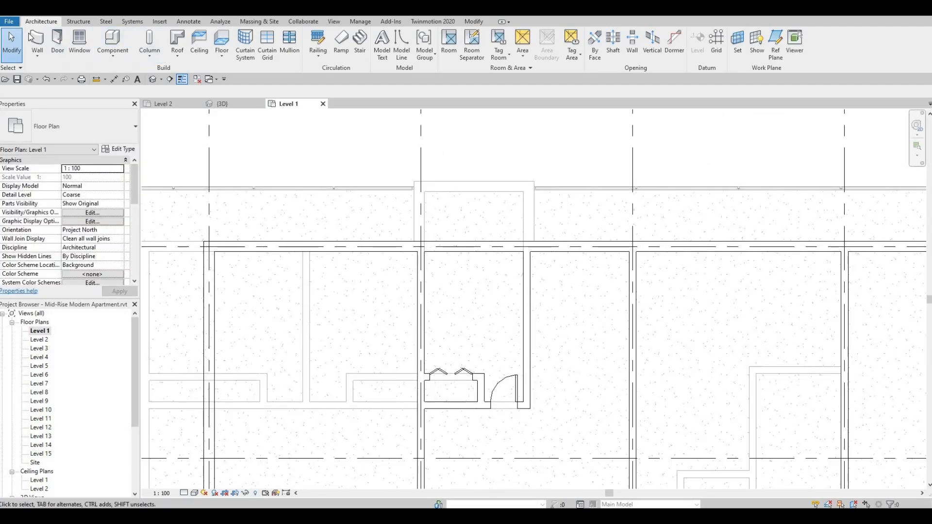
Step: Draw a Curtain Wall about 2600 mm long in the grid 1 exterior wall along the bedroom, starting at the grid B partition
left_click(39, 45)
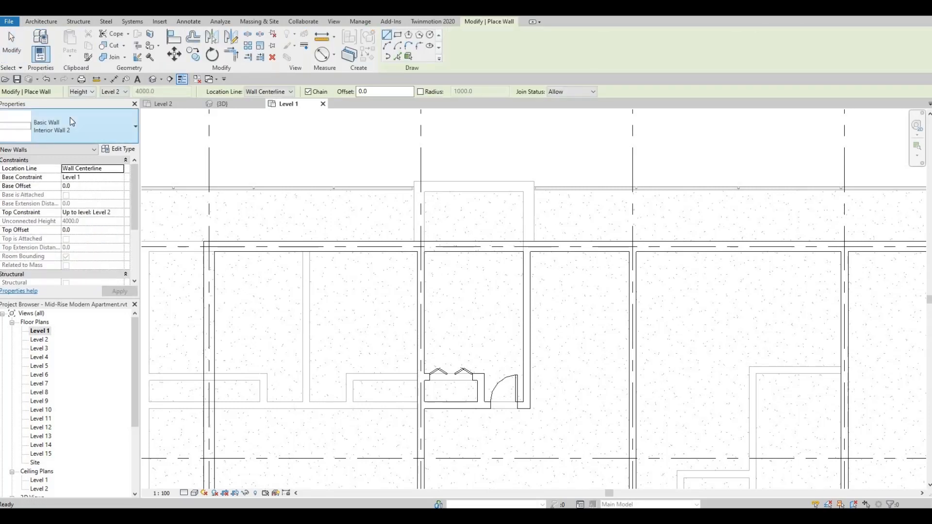
left_click(70, 117)
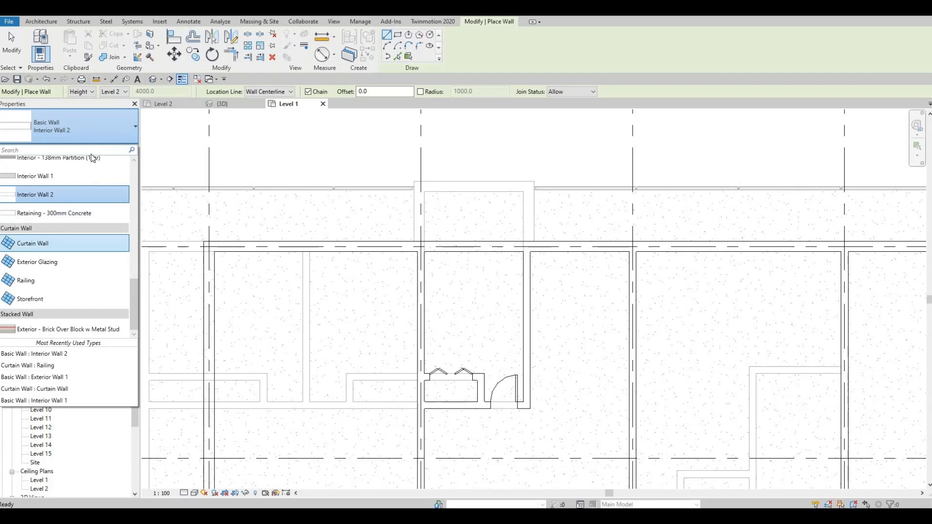
left_click(33, 243)
scroll(514, 241, "up", 1)
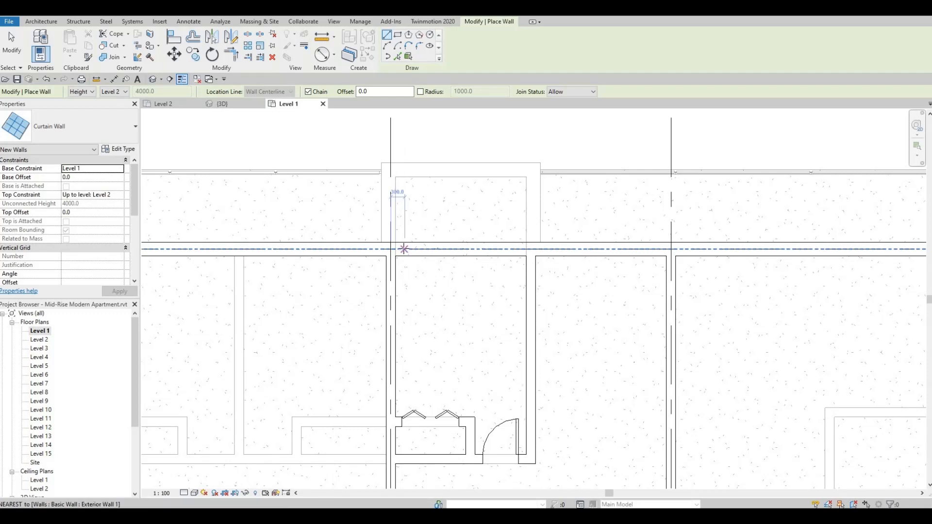
left_click(404, 249)
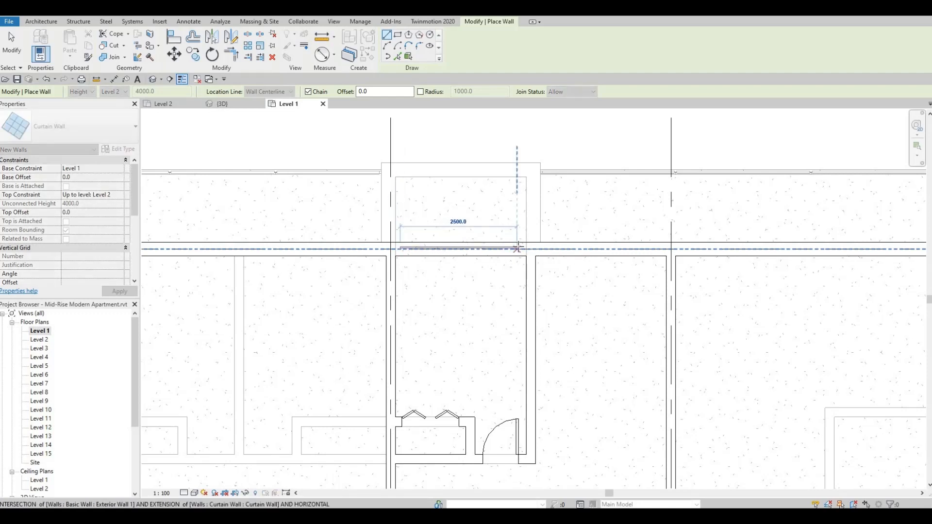
left_click(517, 248)
key("Escape")
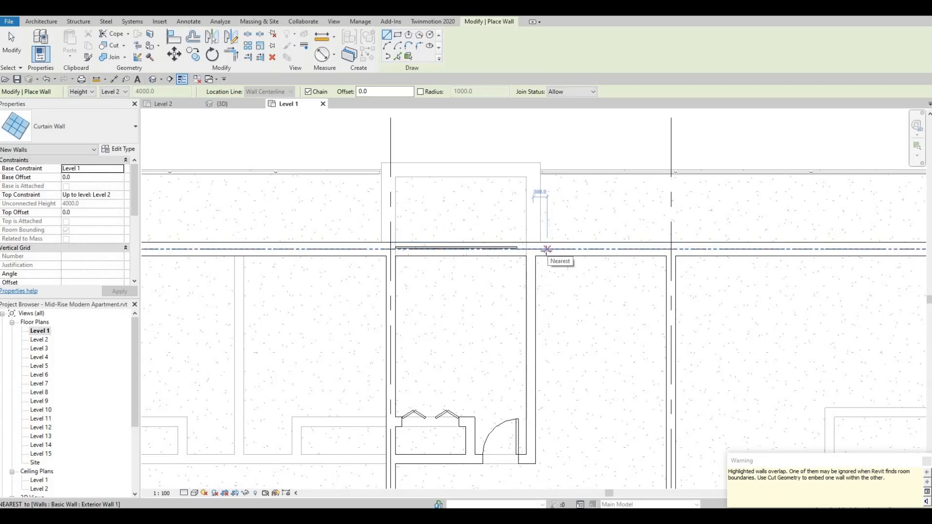
Step: Draw a second Curtain Wall about 2300 mm long in the same exterior wall, between the bedroom partition and grid C
left_click(546, 249)
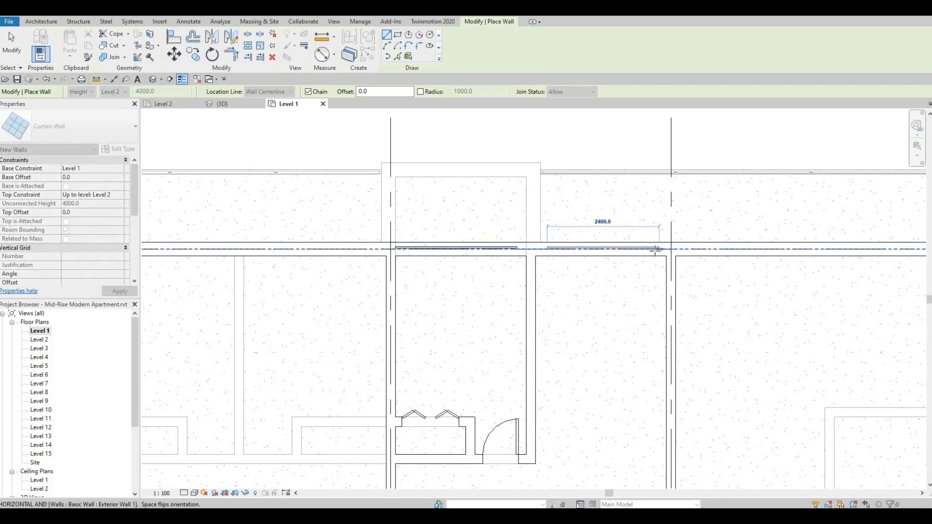
left_click(652, 249)
key("Escape")
key("Escape")
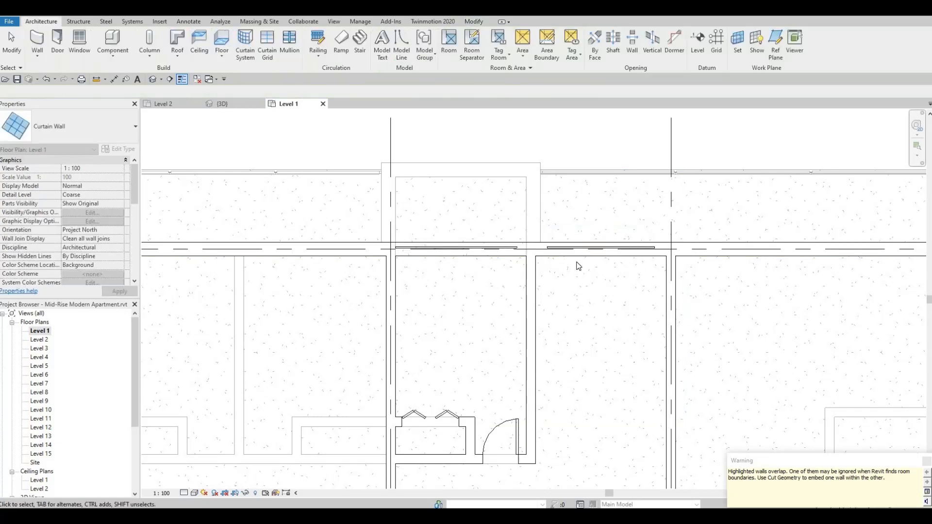
Step: Cut the Exterior Wall 1 geometry with both new curtain walls so that they are embedded in it
scroll(578, 264, "up", 3)
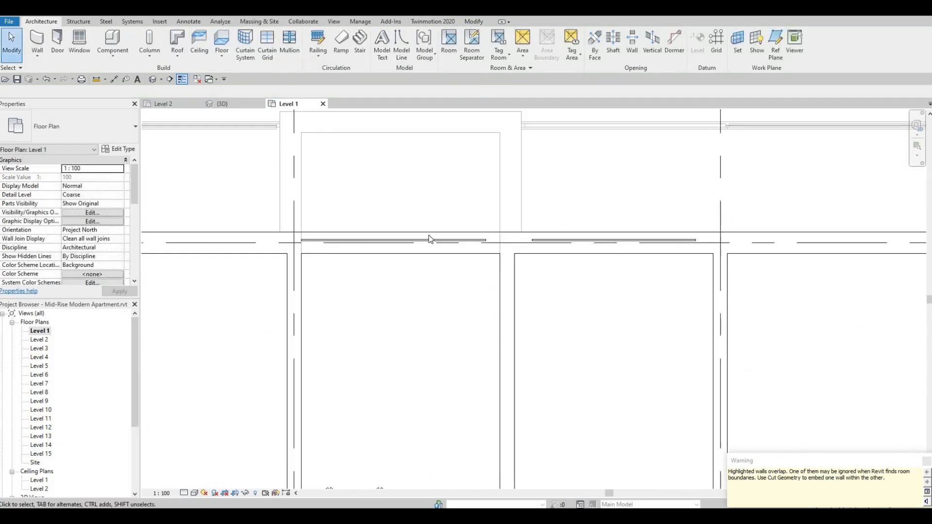
left_click(474, 23)
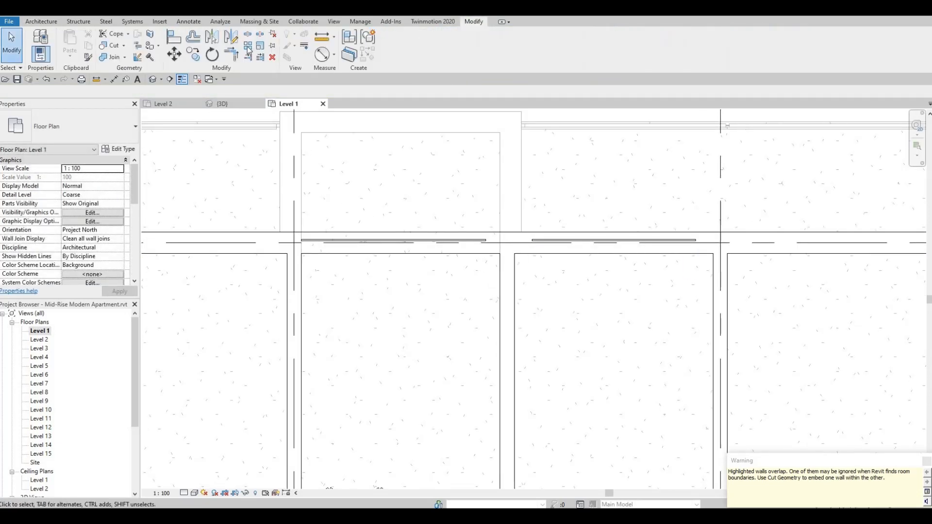
left_click(110, 46)
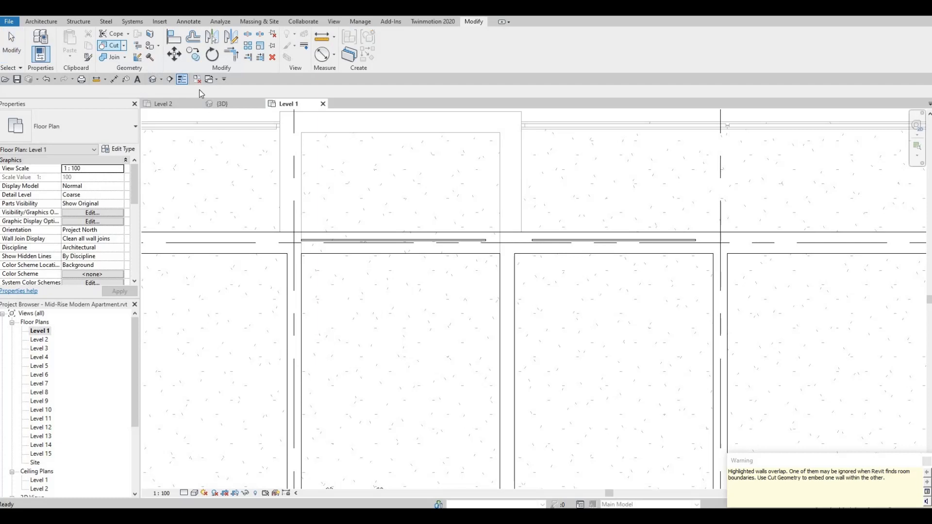
left_click(356, 240)
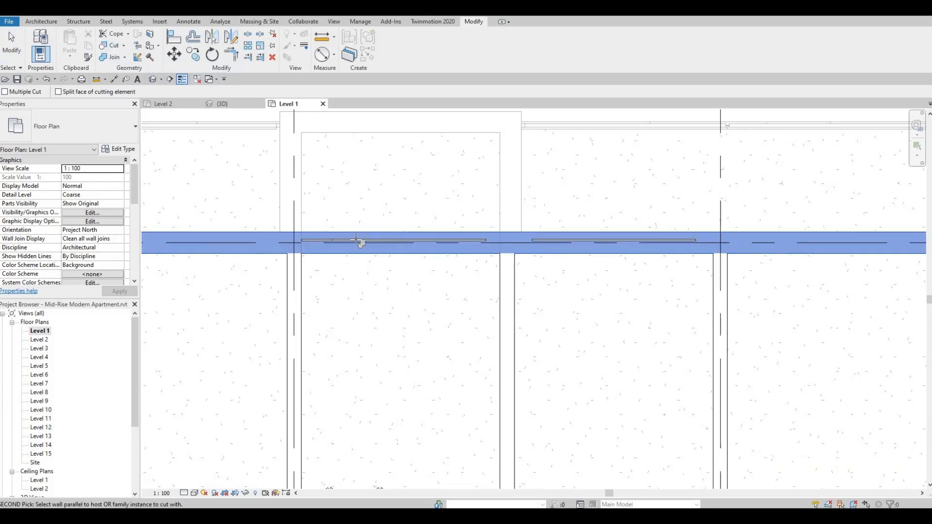
left_click(355, 241)
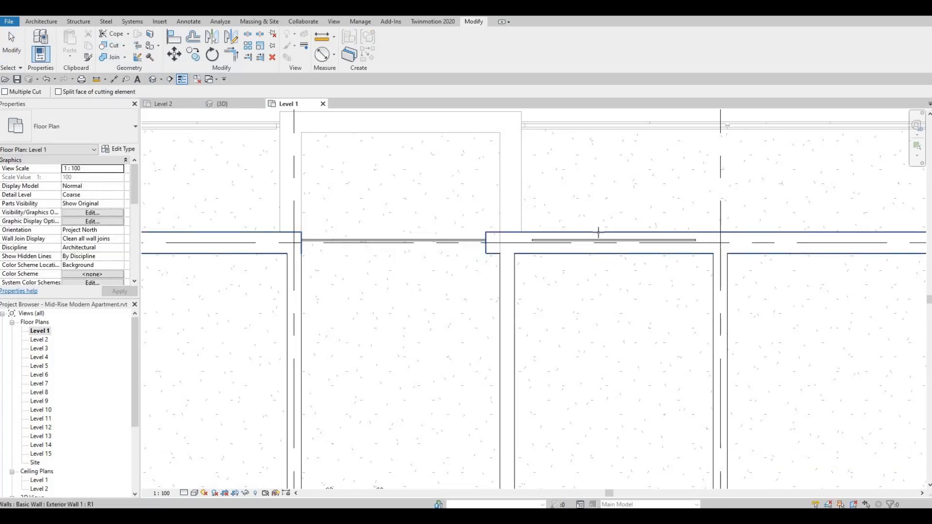
left_click(601, 233)
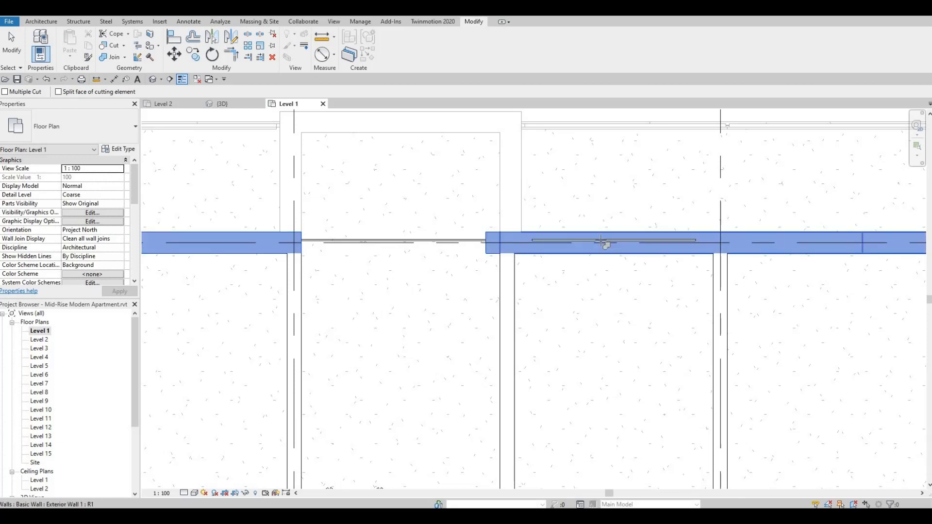
left_click(602, 240)
key("Escape")
scroll(575, 257, "down", 2)
scroll(532, 256, "down", 2)
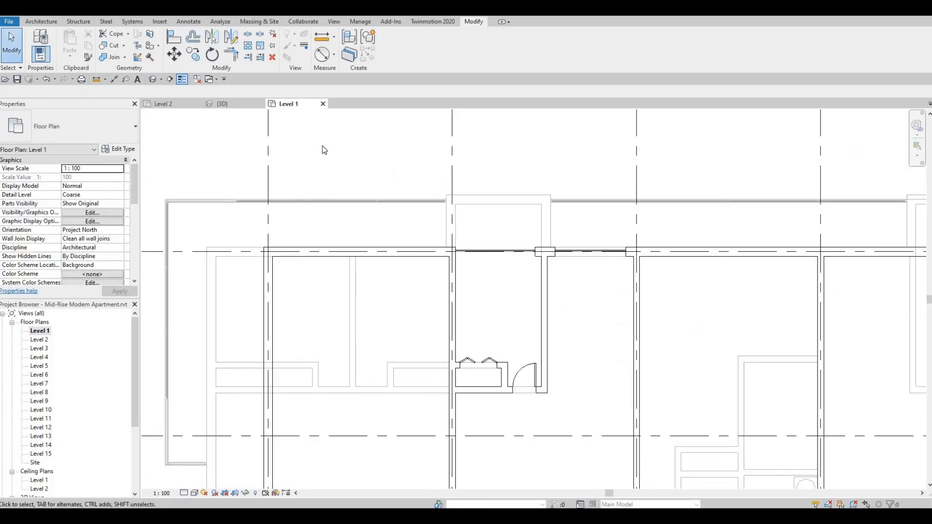
Step: In the 3D view, lower the tops of both Level 1 curtain walls, to about -1225 mm for the wider and -1136 mm for the narrower
left_click(153, 81)
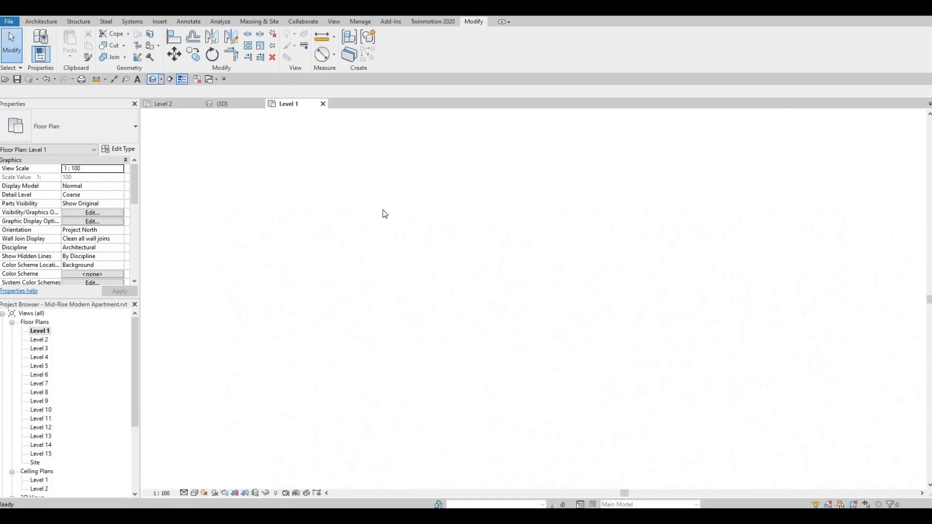
middle_click_drag(463, 401, 379, 342, "shift")
scroll(379, 342, "up", 5)
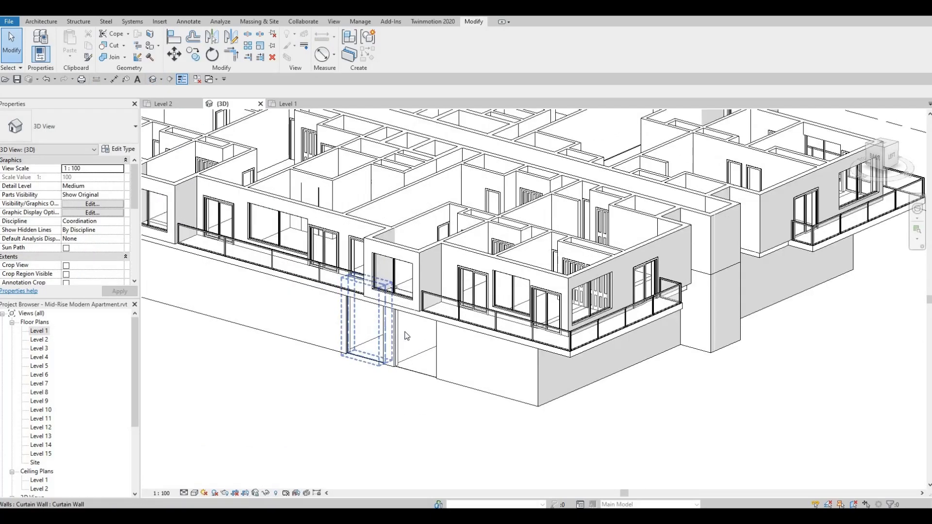
left_click(459, 310)
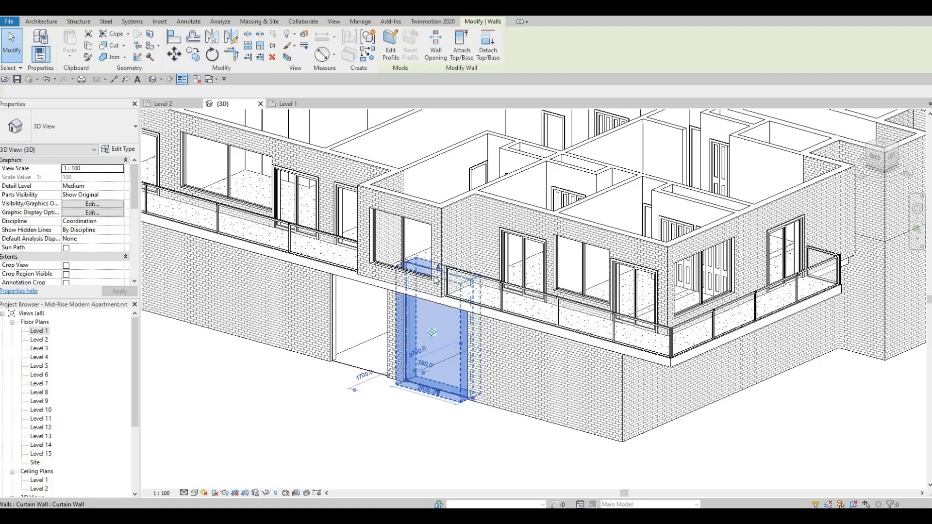
left_click_drag(433, 292, 433, 309)
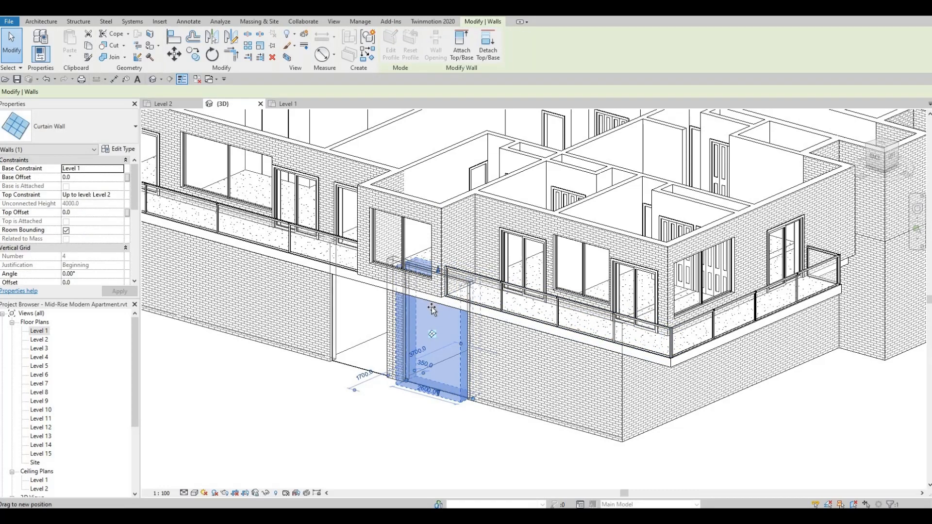
left_click(461, 331)
middle_click_drag(461, 331, 495, 260, "shift")
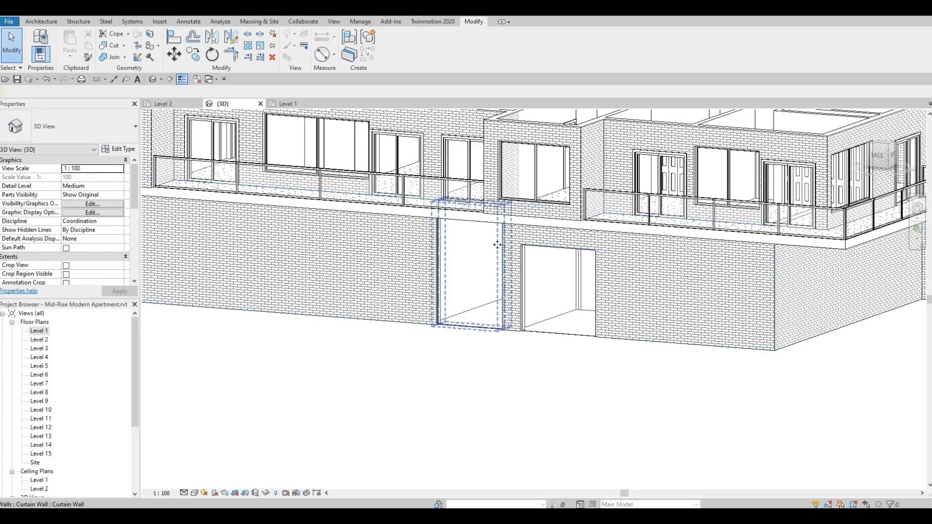
left_click(486, 218)
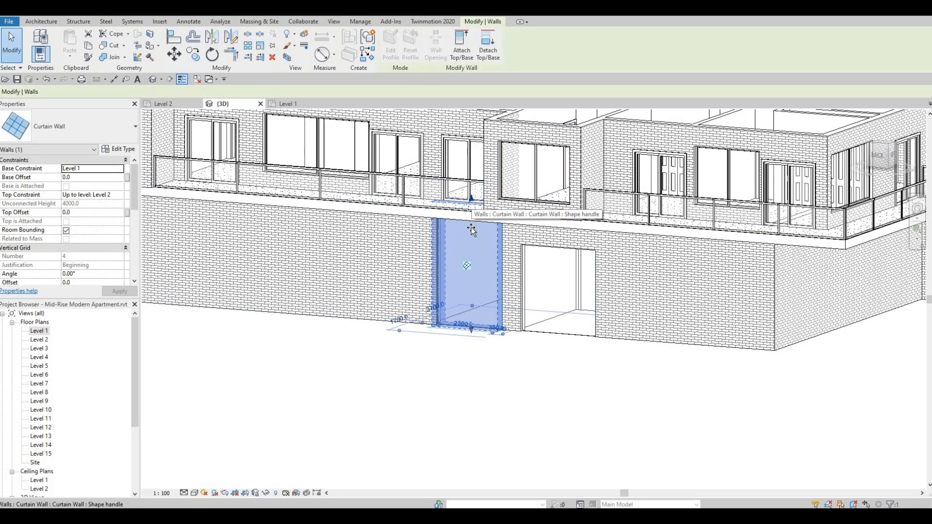
left_click_drag(472, 201, 473, 238)
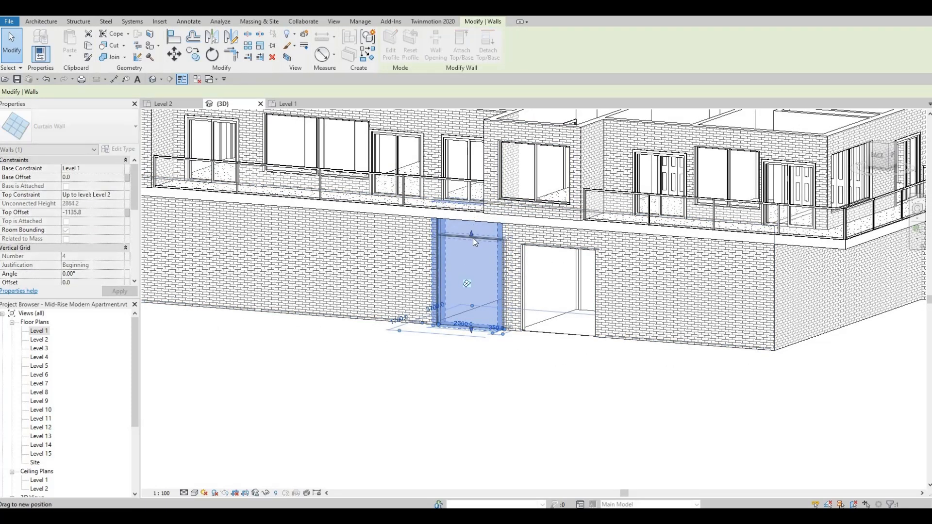
Step: Raise the base of the wider curtain wall to about 1021 mm above Level 1 to form a window sill
left_click(534, 332)
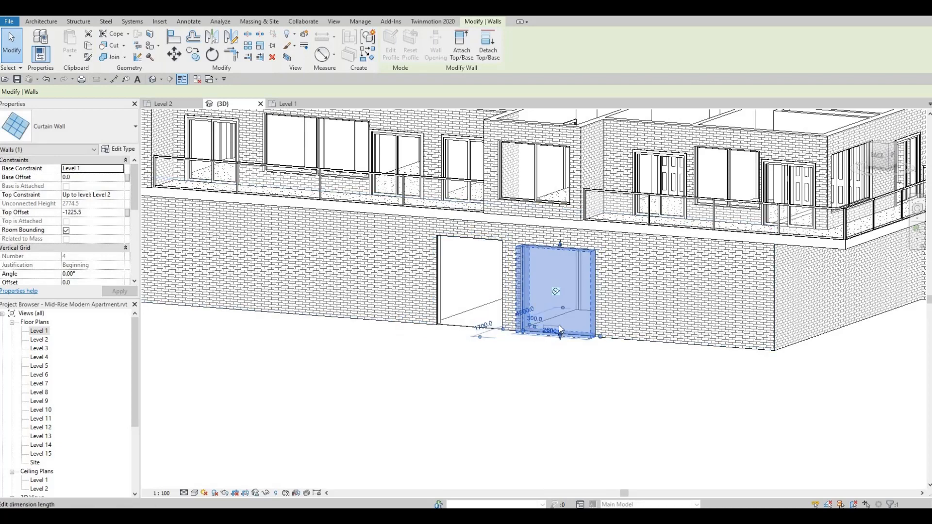
left_click(558, 334)
scroll(563, 339, "up", 2)
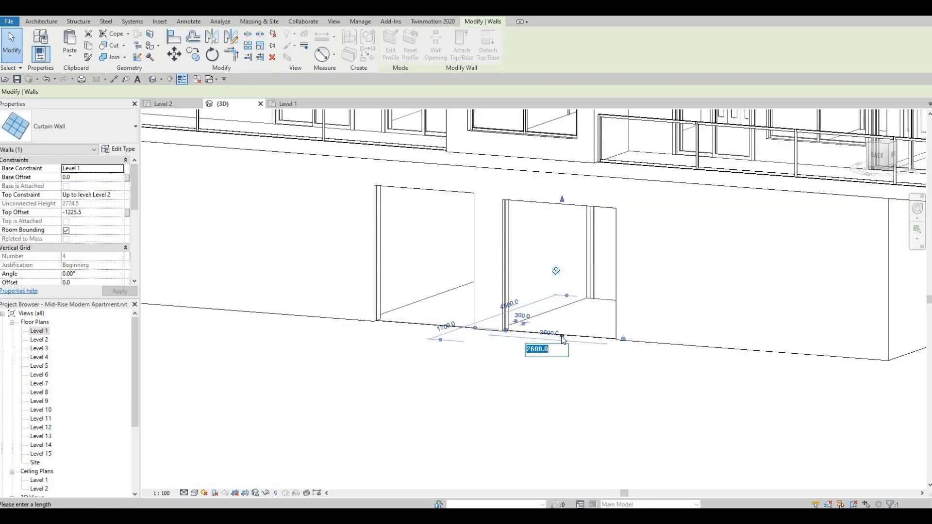
key("Escape")
left_click_drag(565, 303, 564, 284)
key("Escape")
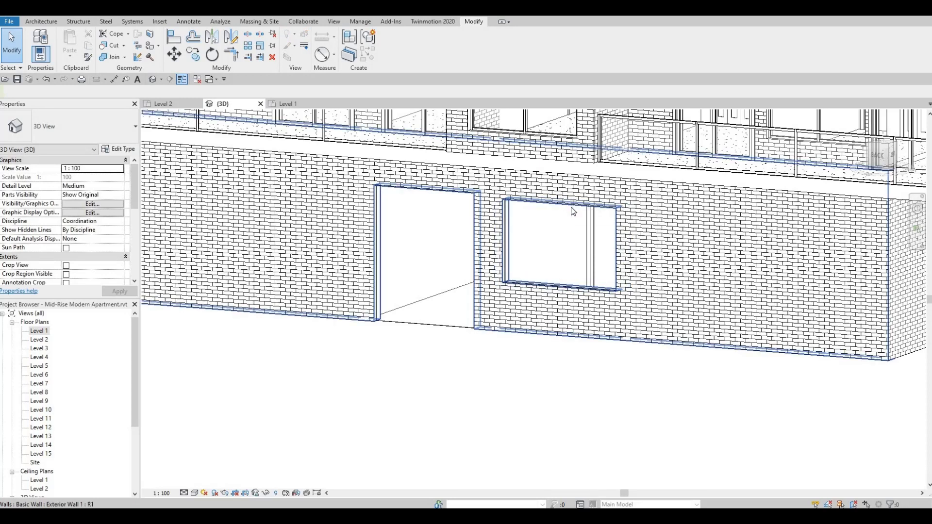
Step: Lower the top of the wider curtain wall to an offset of about -1314 mm and raise its base slightly
left_click(561, 204)
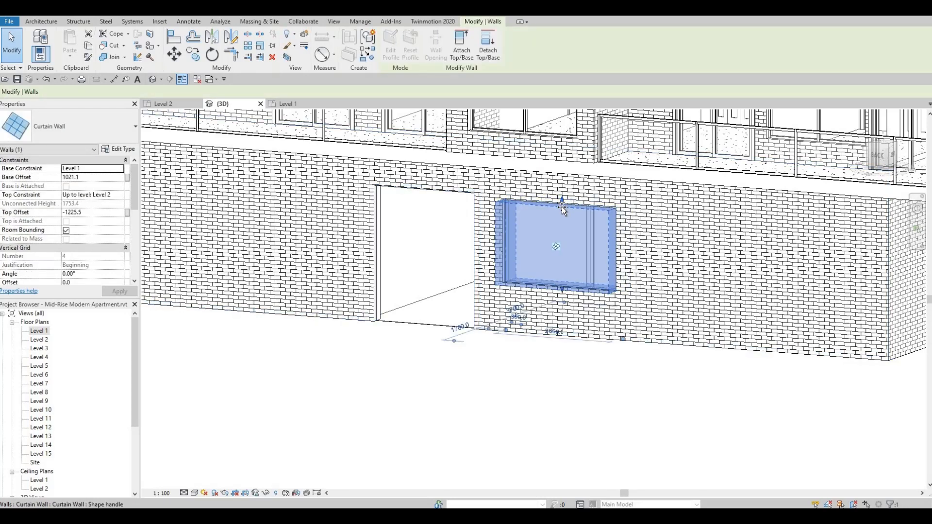
left_click_drag(562, 206, 561, 210)
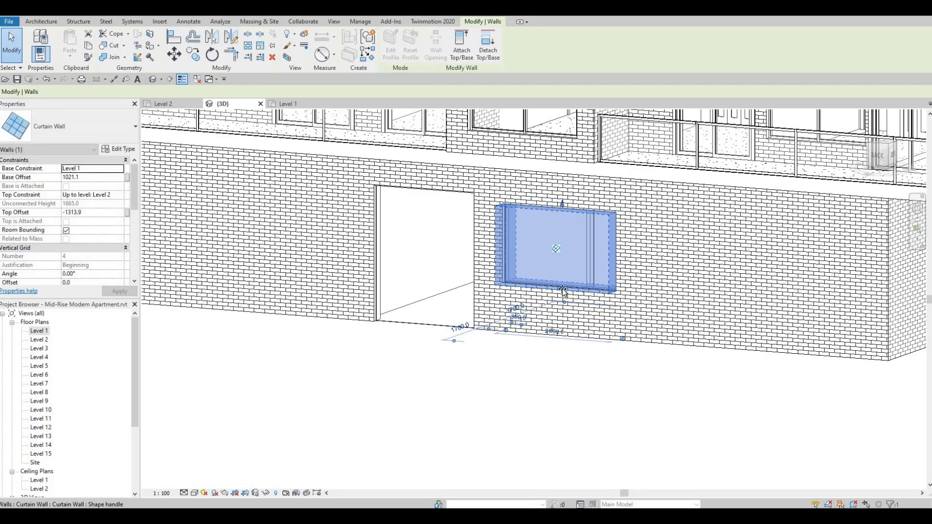
left_click_drag(562, 291, 562, 283)
key("Escape")
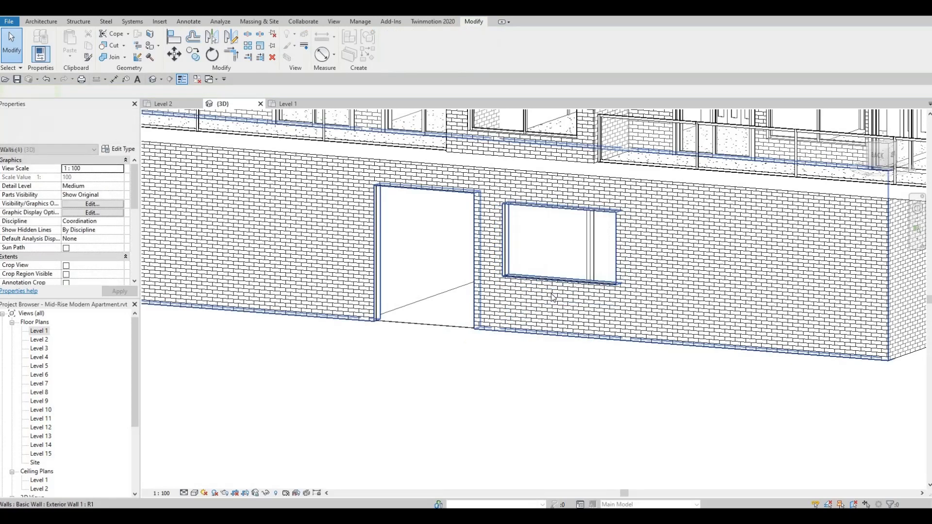
Step: Align the top and base of the narrower curtain wall with those of the wider curtain wall window
scroll(553, 294, "down", 2)
scroll(533, 272, "up", 1)
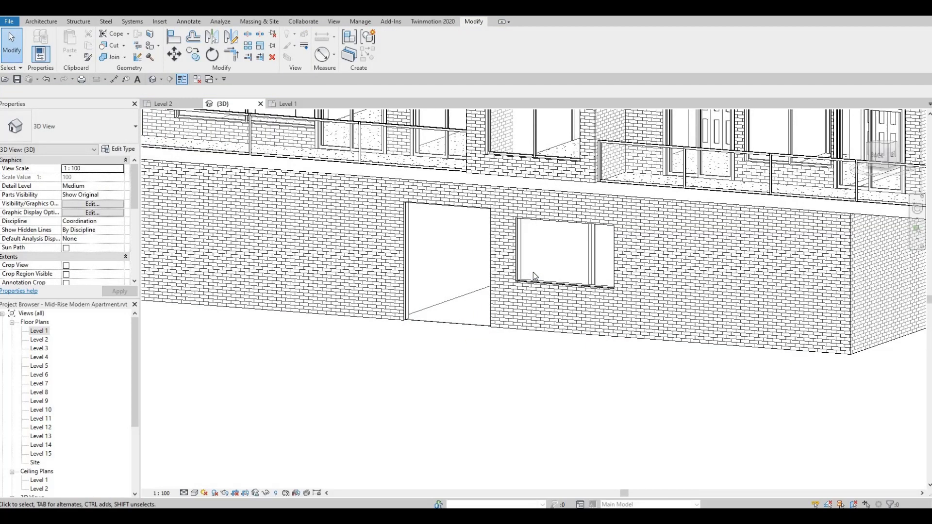
key("a")
key("l")
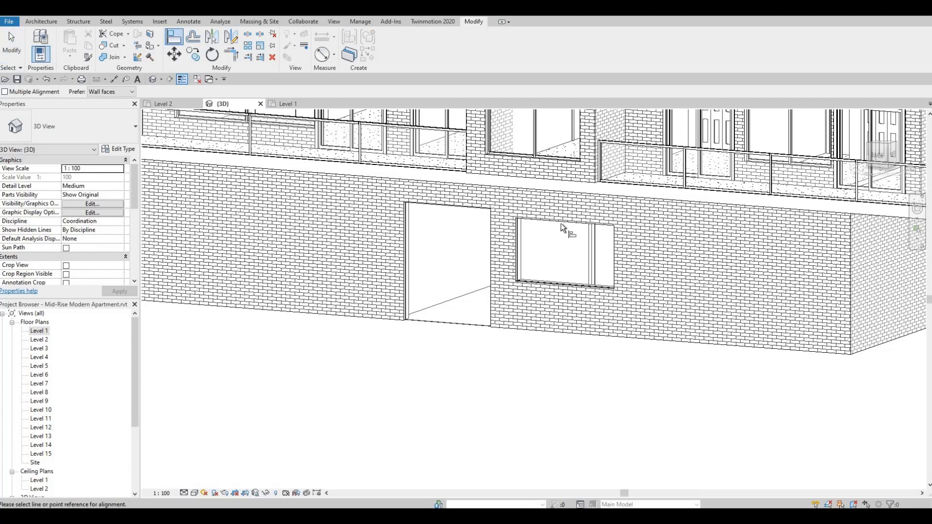
left_click(560, 223)
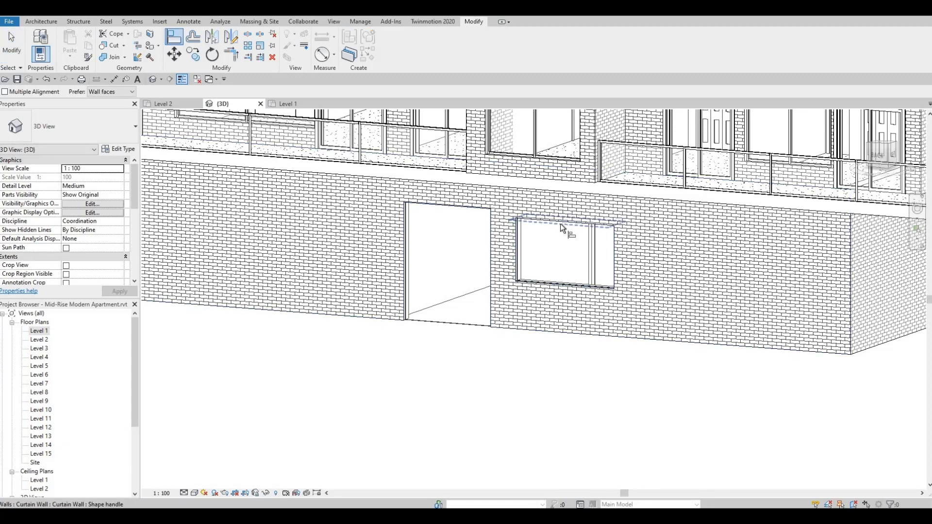
left_click(476, 208)
left_click(547, 281)
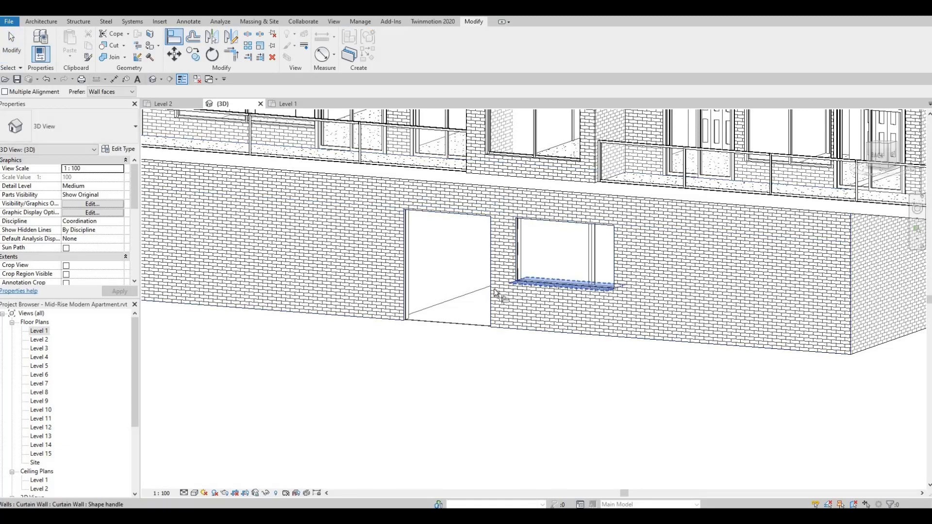
left_click(464, 320)
key("Escape")
key("Escape")
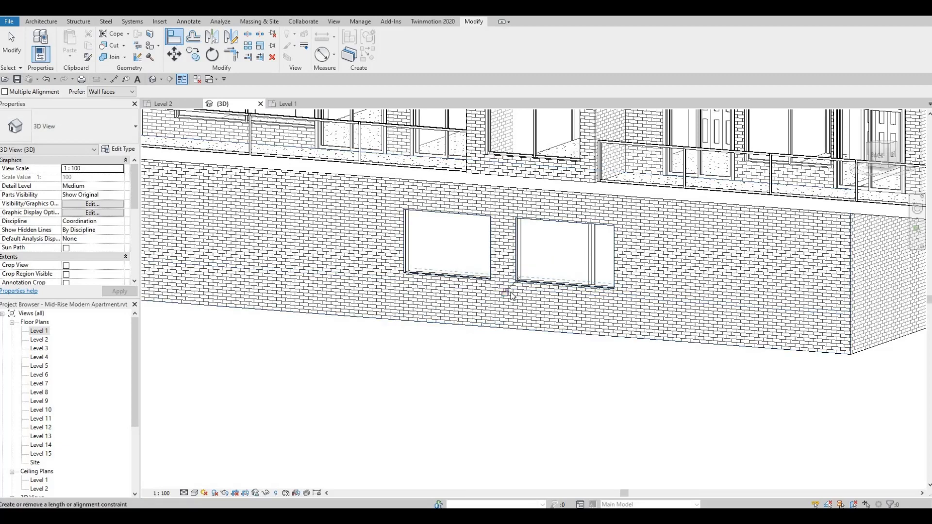
Step: Add a vertical curtain grid line at the midpoint of each of the two Level 1 curtain wall windows
left_click(9, 32)
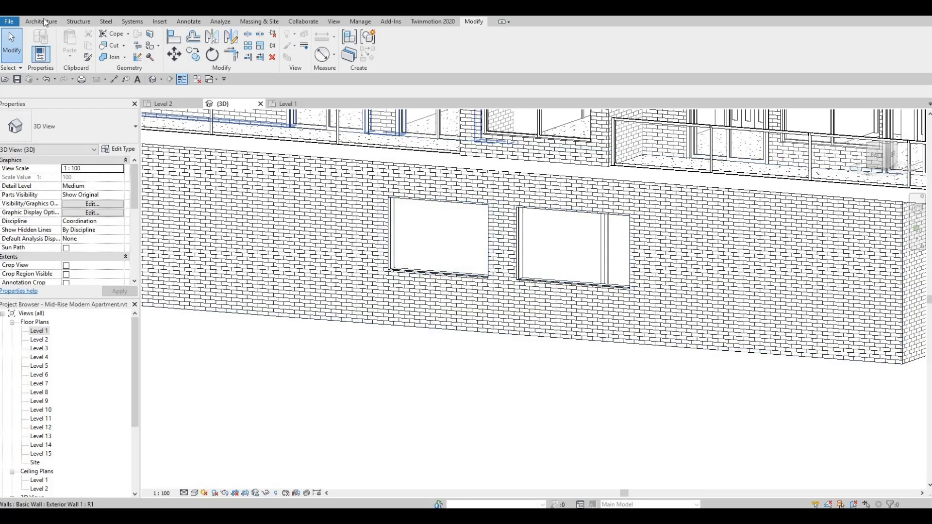
left_click(43, 20)
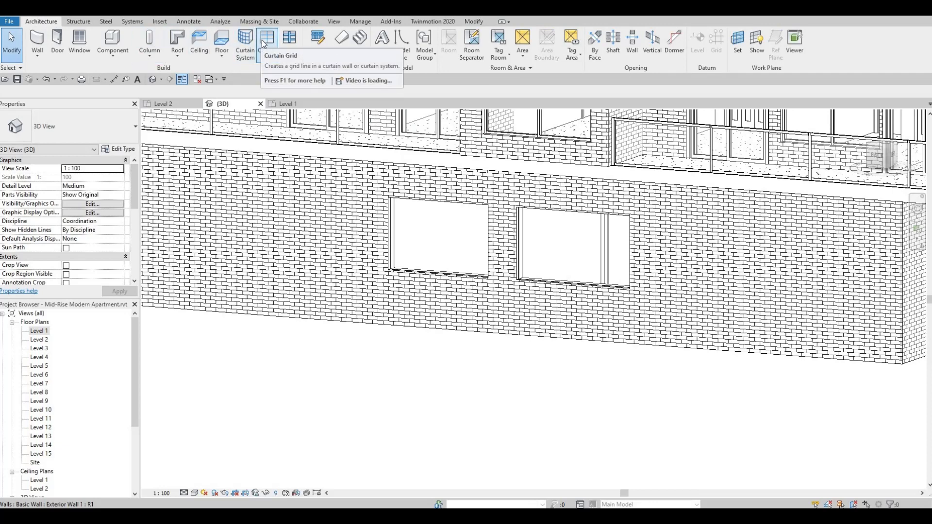
left_click(269, 52)
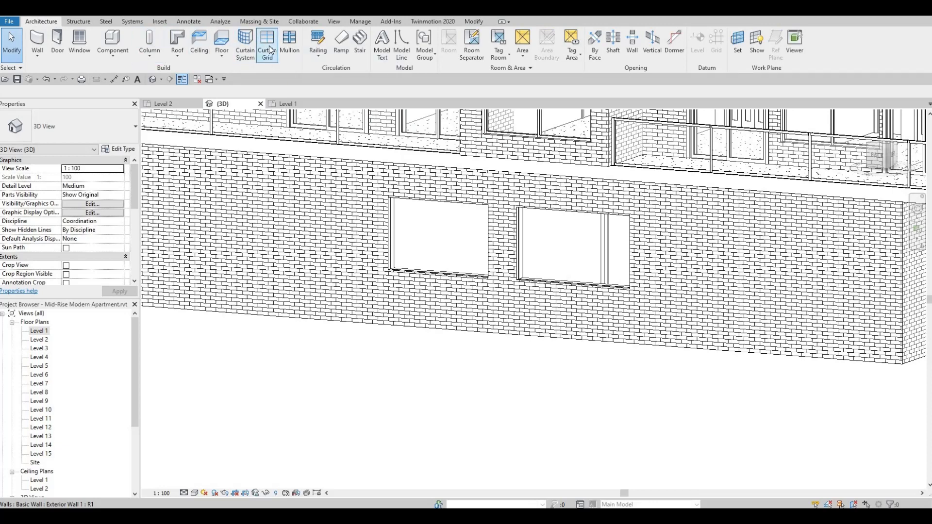
left_click(576, 220)
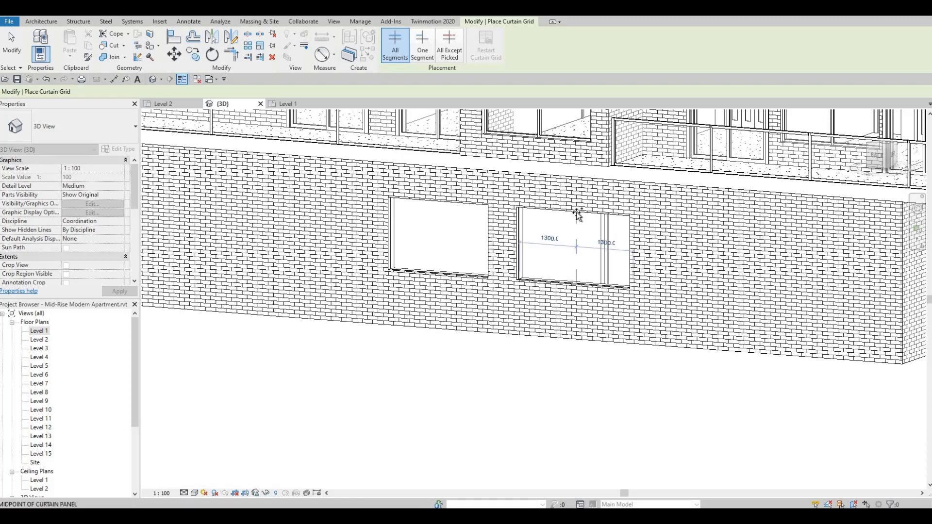
left_click(441, 205)
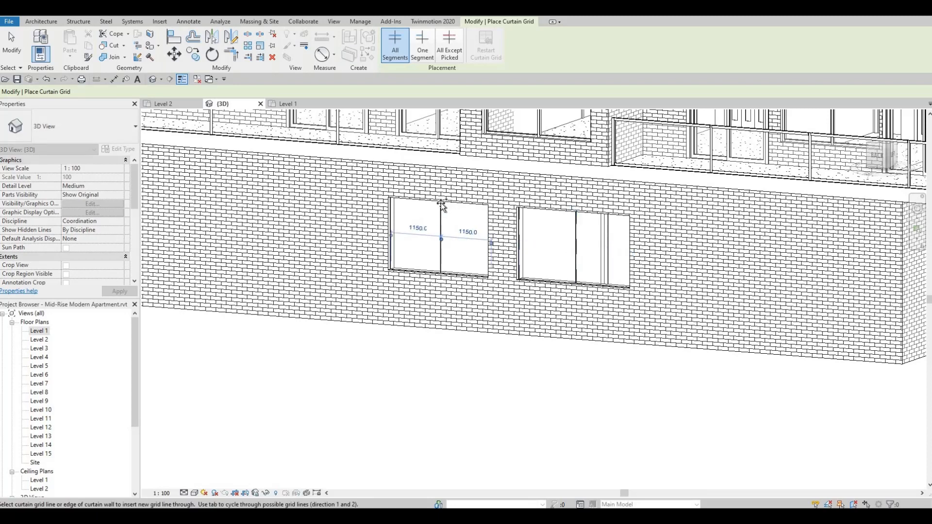
Step: Set the type for new mullions to Rectangular Mullion 50mm x 65mm
left_click(46, 24)
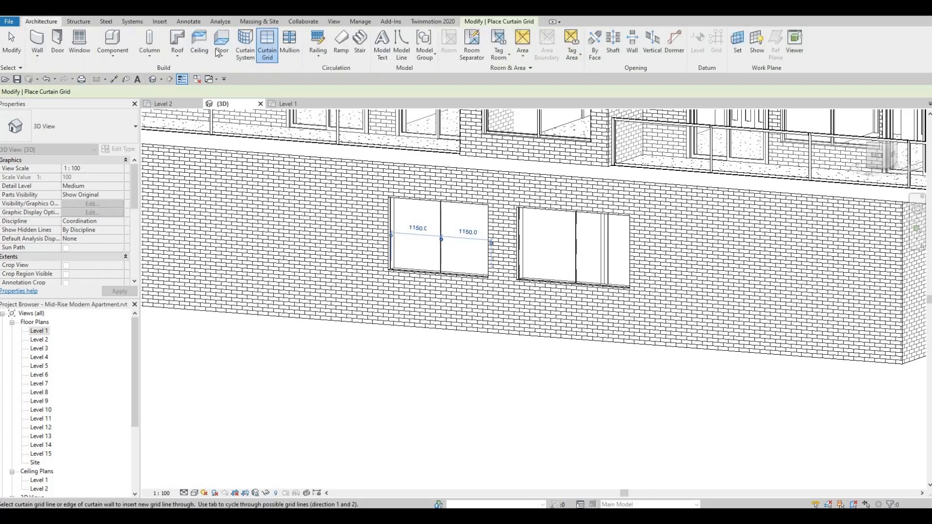
left_click(293, 48)
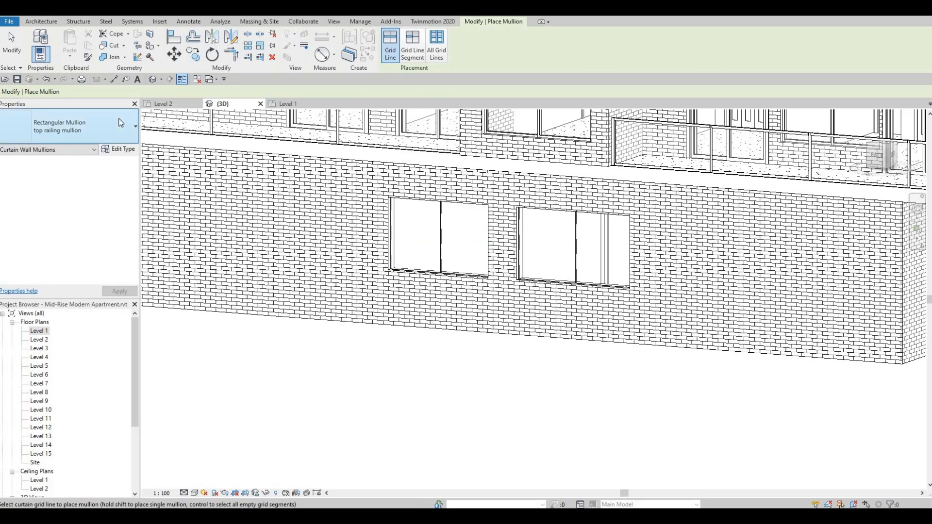
left_click(121, 124)
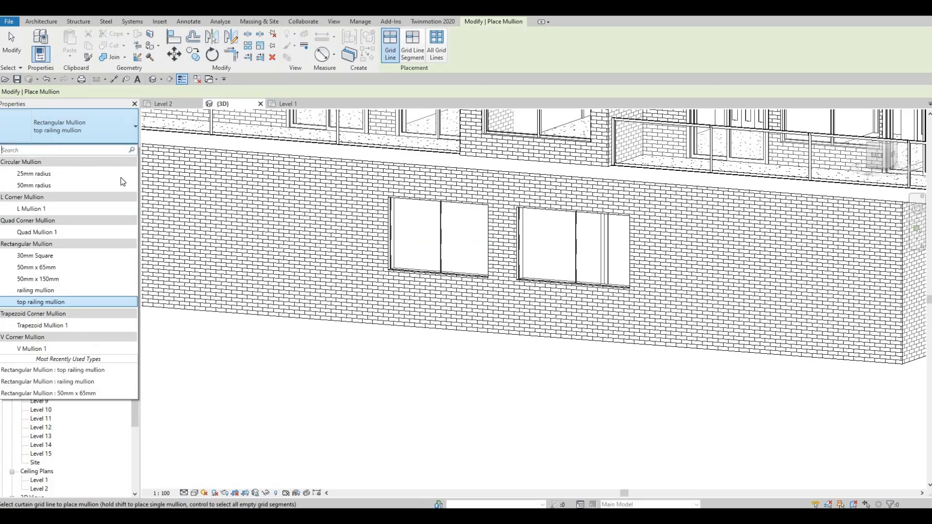
left_click(91, 267)
middle_click_drag(436, 230, 446, 333)
key("Escape")
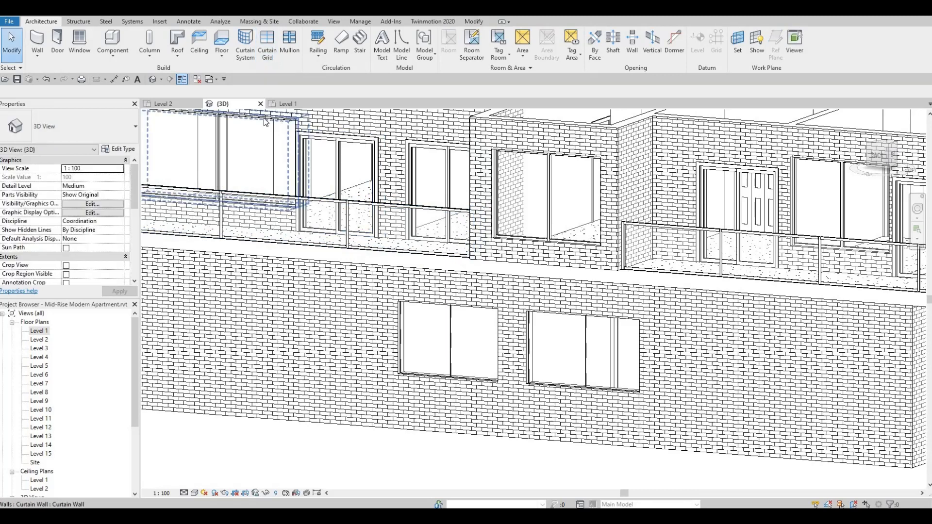
Step: Check the mullion type used on the wide curtain wall window of Level 2
scroll(264, 121, "up", 2)
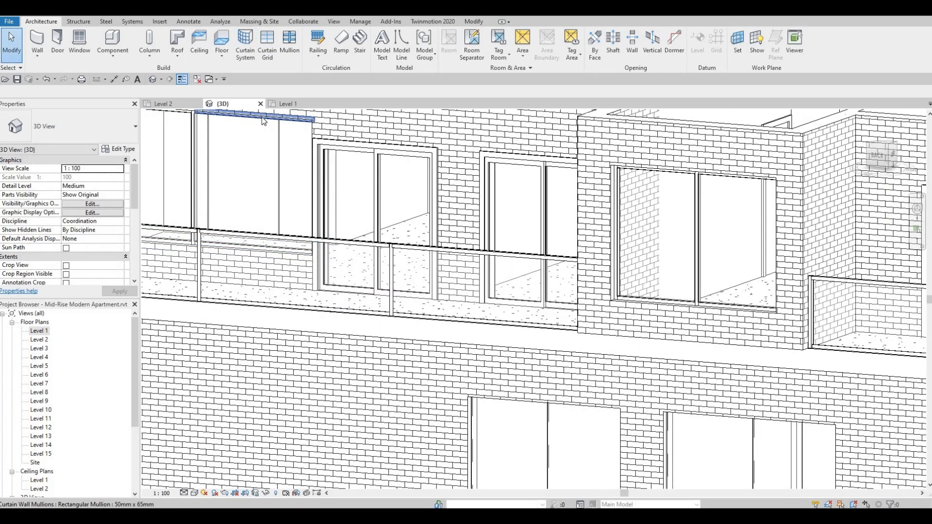
left_click(264, 120)
left_click(403, 325)
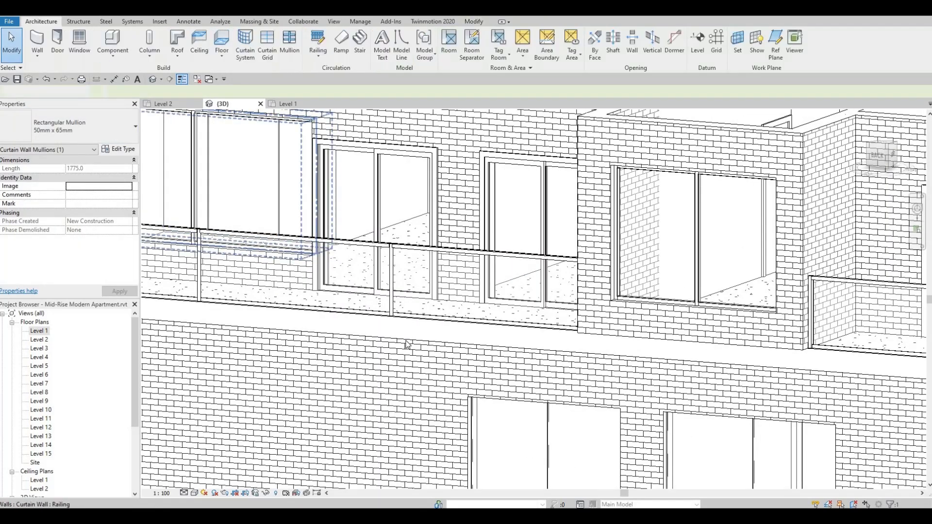
middle_click_drag(404, 339, 393, 261)
scroll(353, 175, "down", 1)
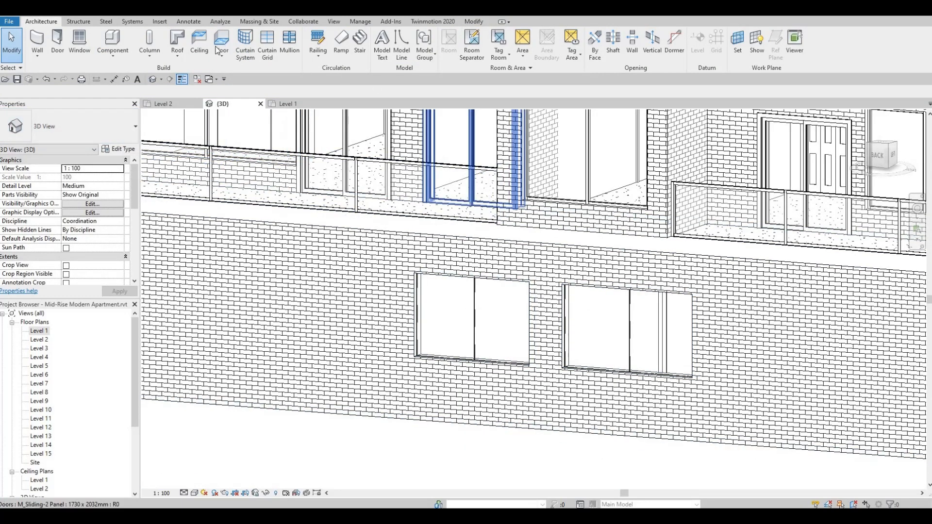
Step: Place 50mm x 65mm rectangular mullions on all grid lines of both Level 1 curtain wall windows
left_click(289, 41)
left_click(434, 50)
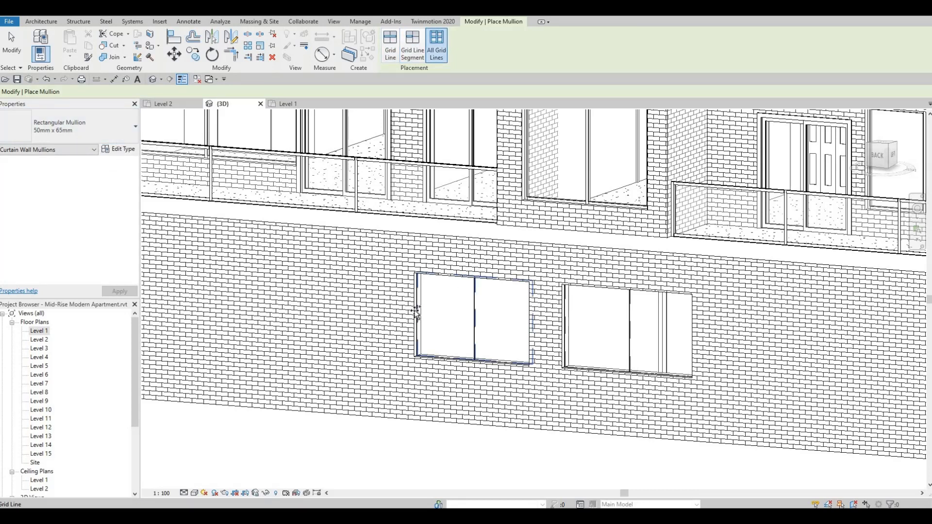
left_click(489, 326)
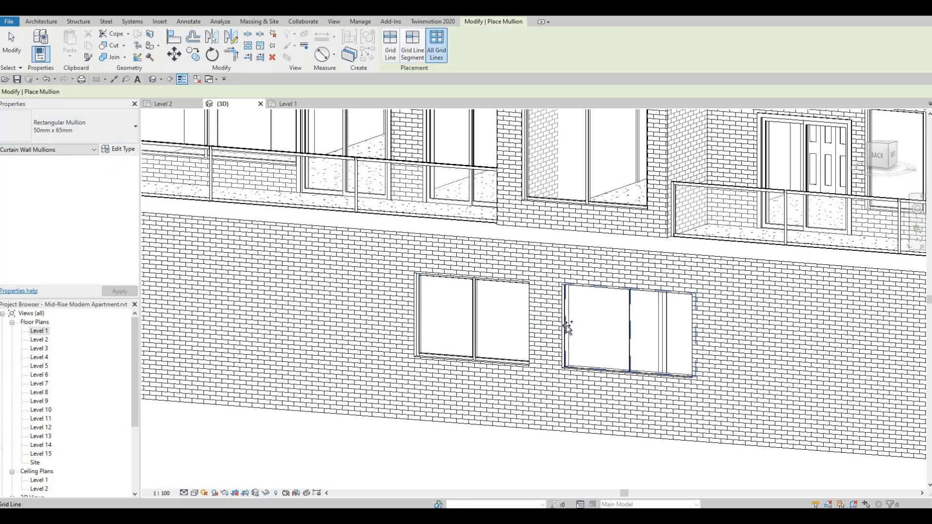
left_click(566, 325)
scroll(622, 326, "down", 2)
scroll(655, 334, "down", 5)
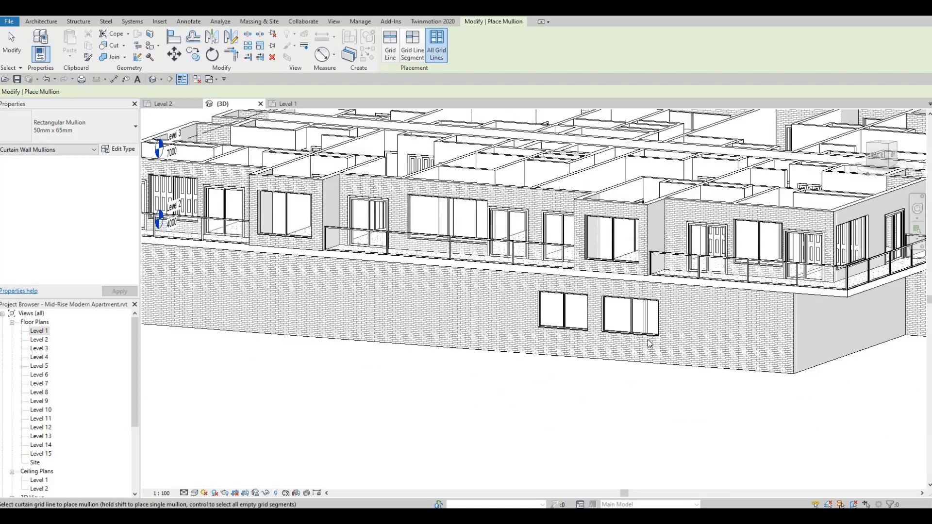
key("Escape")
middle_click_drag(655, 333, 242, 278, "shift")
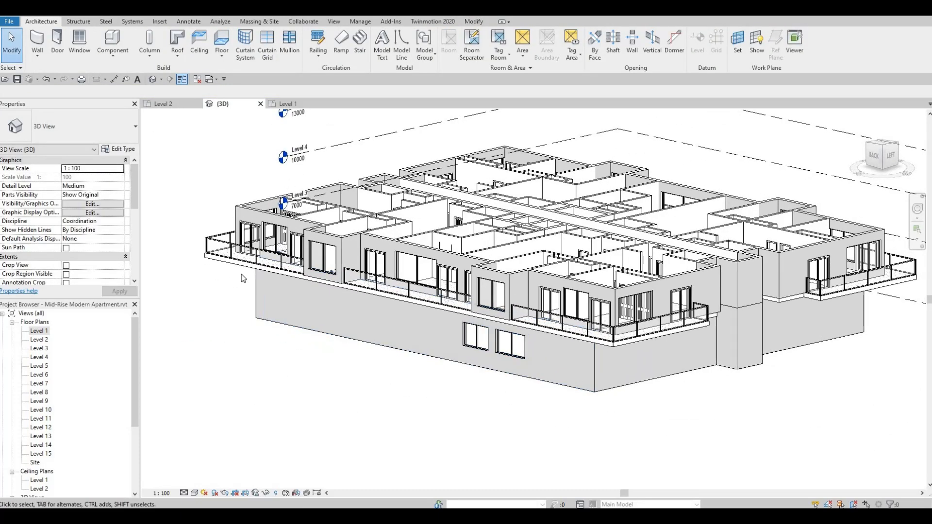
Step: In the Level 1 floor plan, select the bedroom's partition walls, closet and doors near the exterior wall
double_click(42, 332)
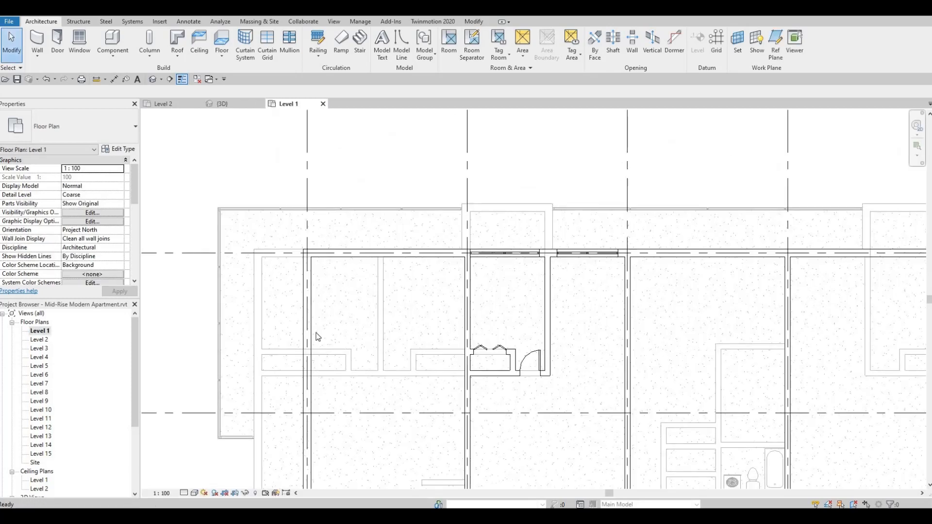
middle_click_drag(500, 299, 464, 283)
middle_click_drag(486, 324, 430, 287)
scroll(430, 285, "up", 1)
scroll(430, 288, "down", 1)
left_click_drag(447, 318, 338, 243)
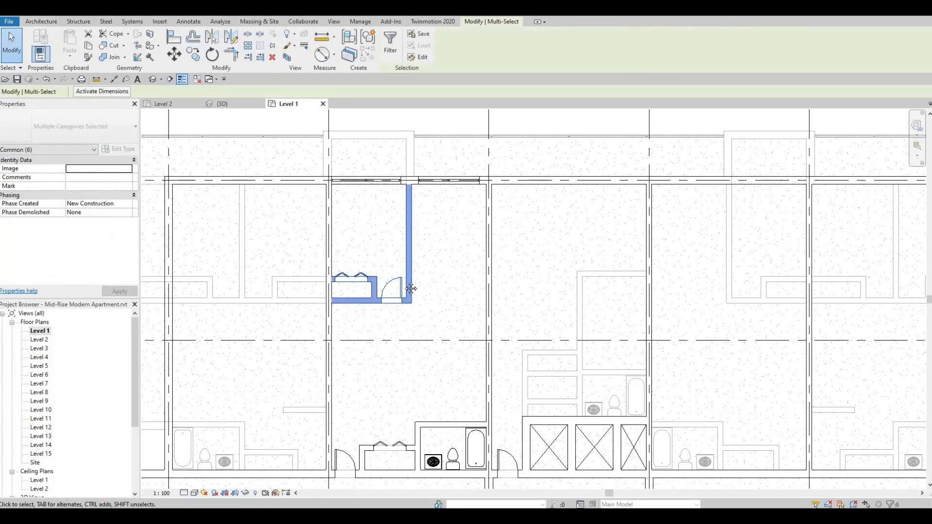
Step: Add the same unit's bathroom walls, bathtub, vanity, toilet, entry closet walls and doors, and entrance door to the selection
middle_click_drag(409, 291, 403, 235)
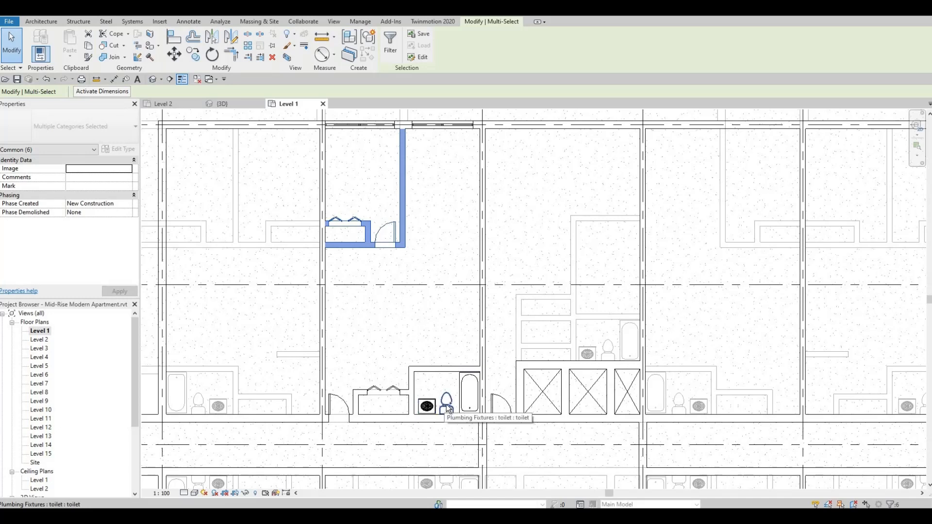
left_click(449, 383, "ctrl")
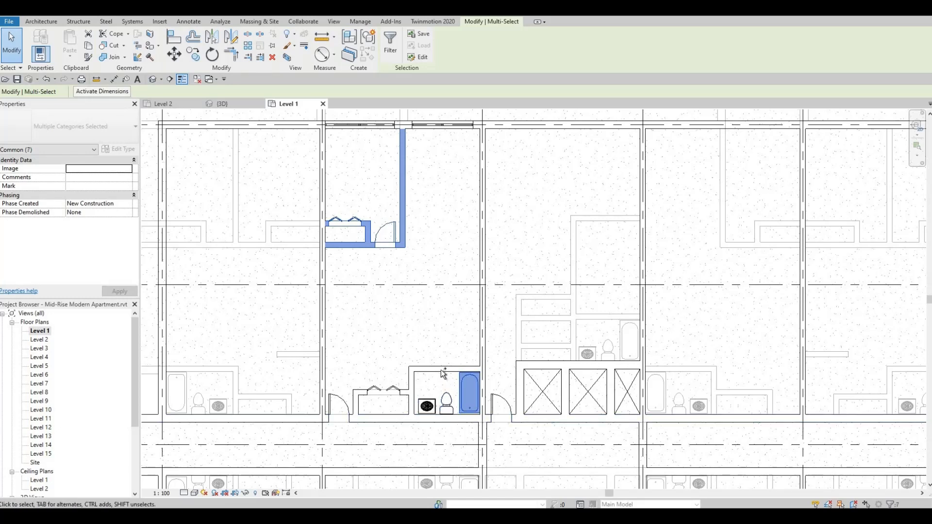
left_click(414, 385, "ctrl")
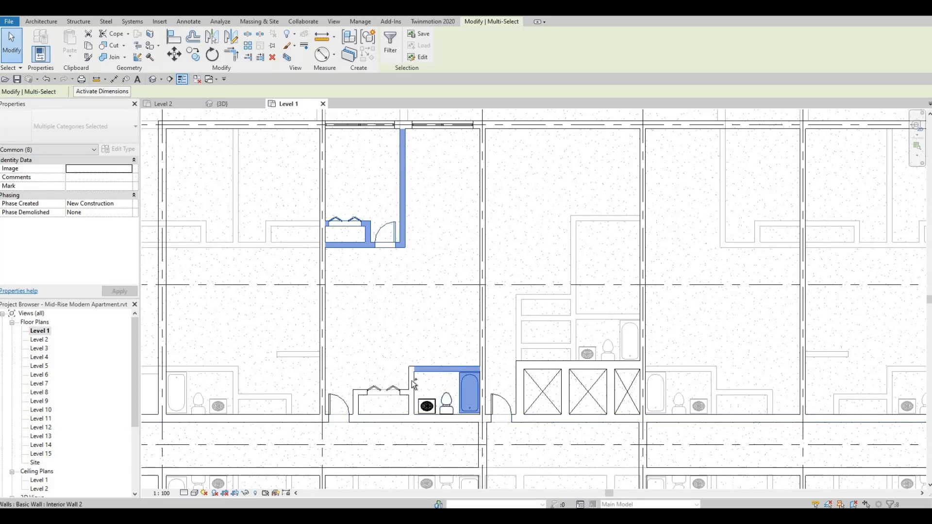
left_click(426, 403, "ctrl")
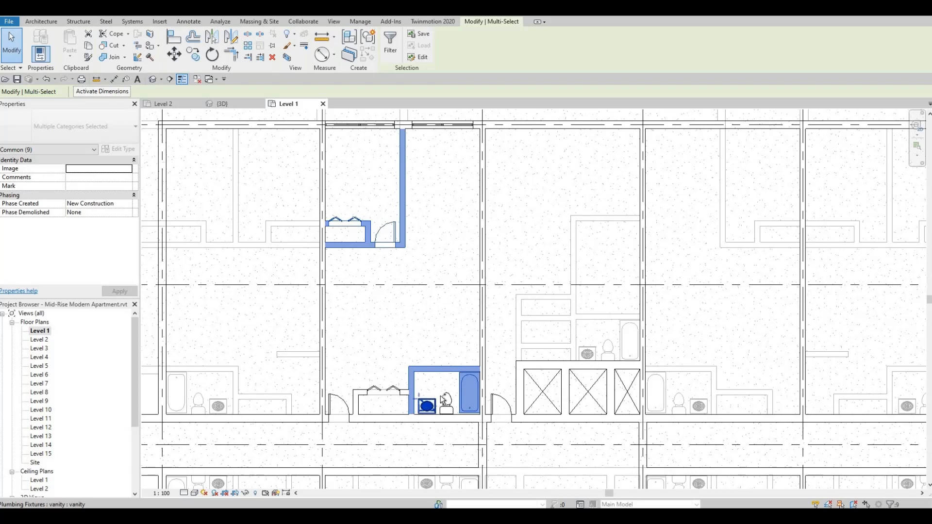
left_click(390, 393, "ctrl")
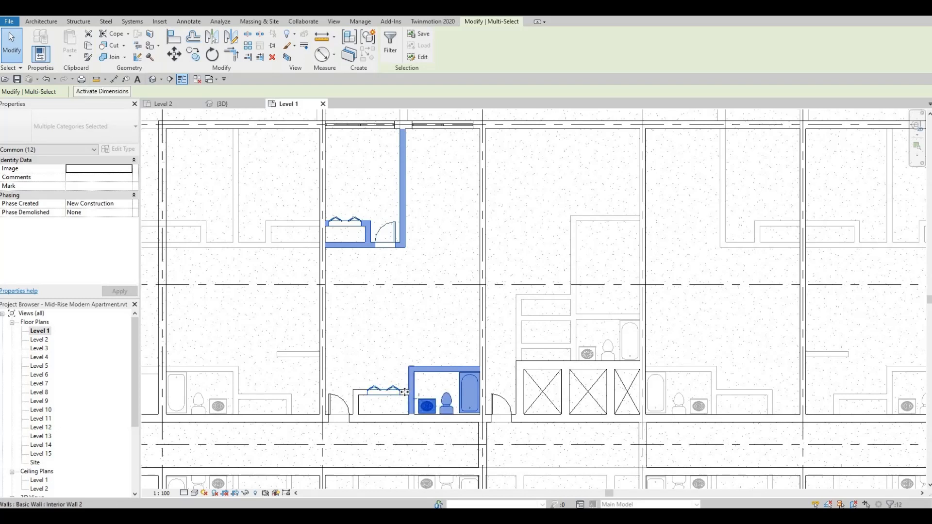
scroll(405, 394, "up", 2)
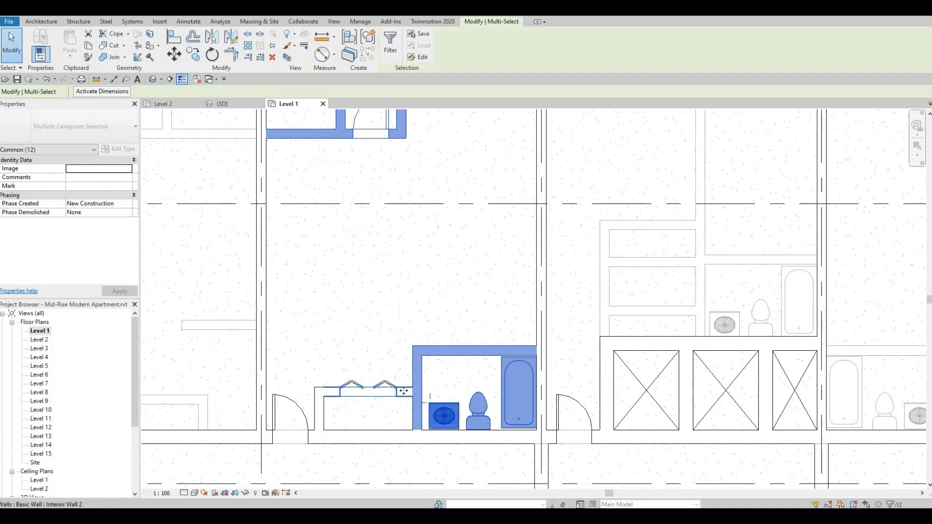
left_click(408, 395, "ctrl")
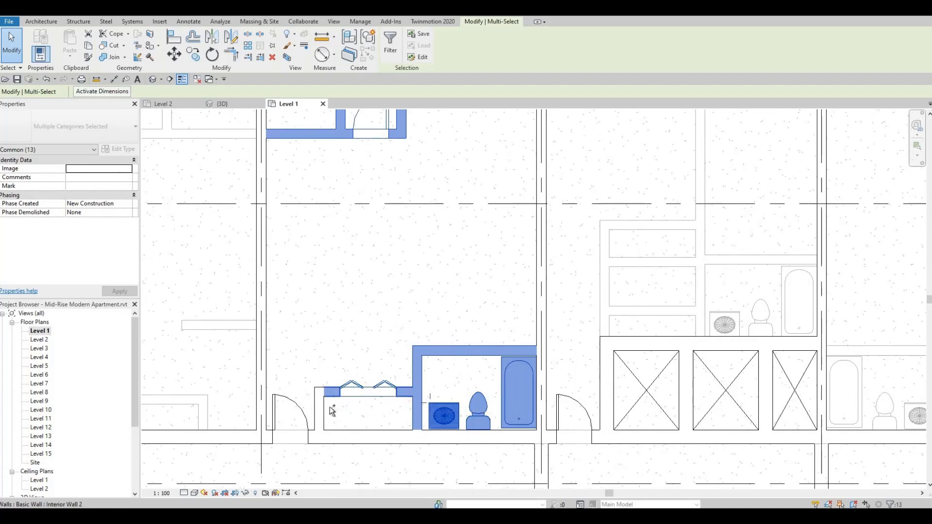
left_click(302, 414, "ctrl")
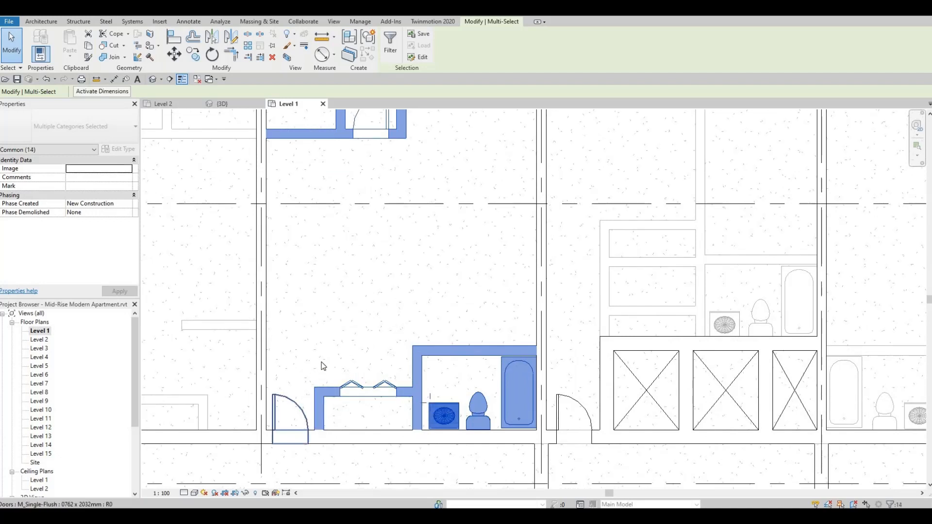
Step: Add both curtain wall windows with their grid lines and mullions to the selection
scroll(323, 362, "down", 3)
middle_click_drag(356, 169, 371, 339)
left_click(315, 240, "ctrl")
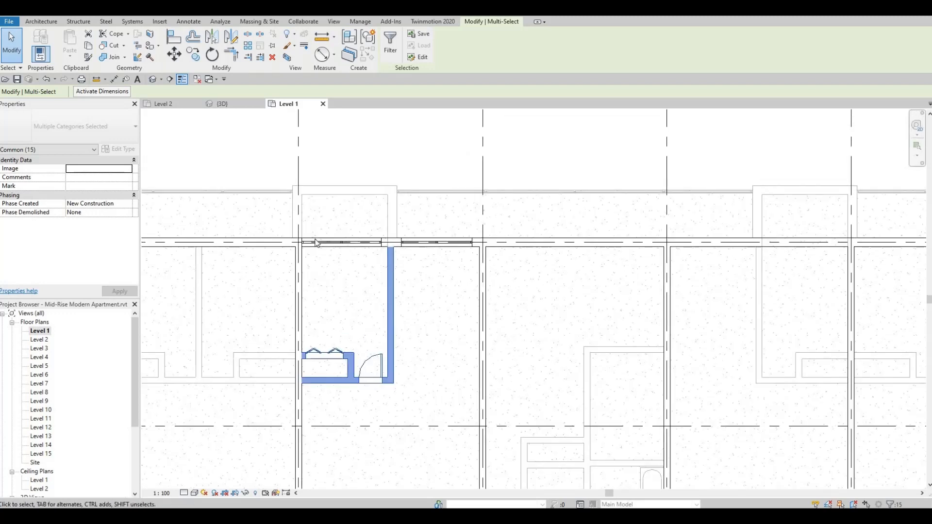
scroll(316, 243, "up", 3)
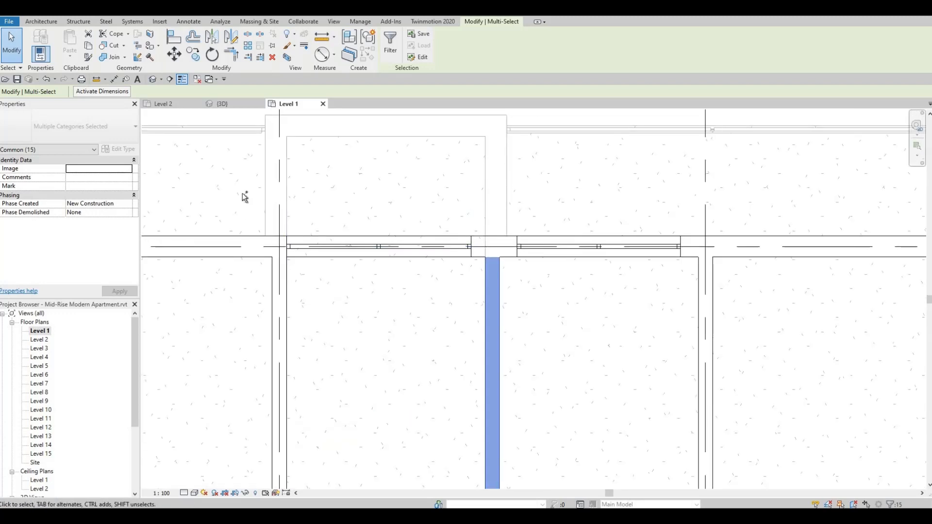
left_click_drag(246, 199, 481, 291, "ctrl")
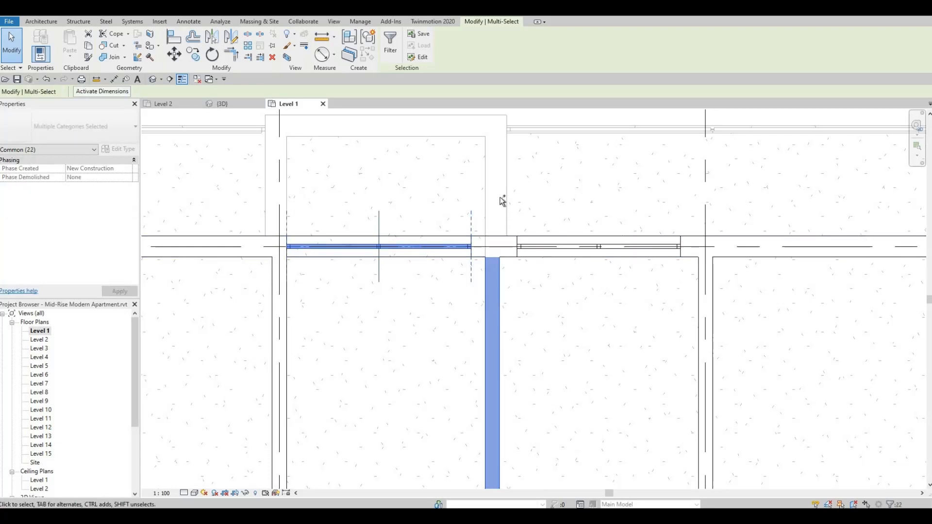
left_click_drag(496, 190, 700, 326, "ctrl")
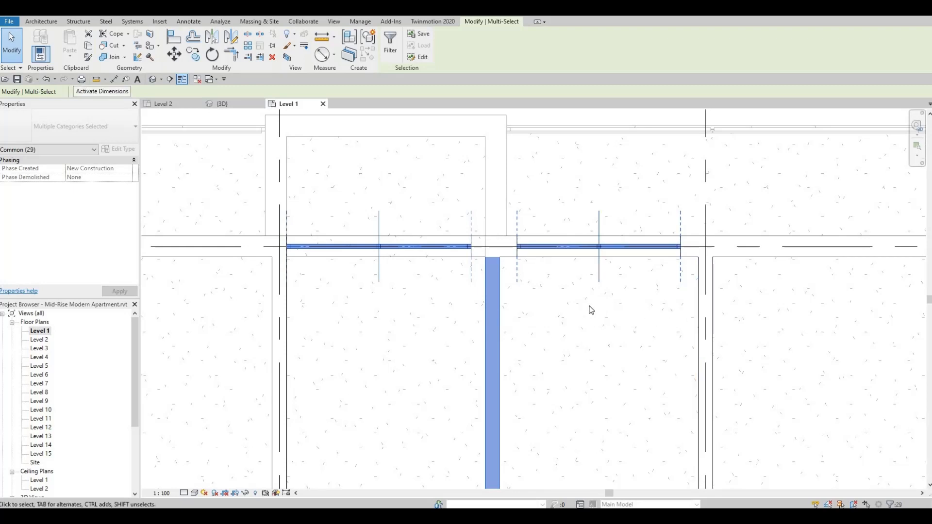
scroll(591, 310, "down", 5)
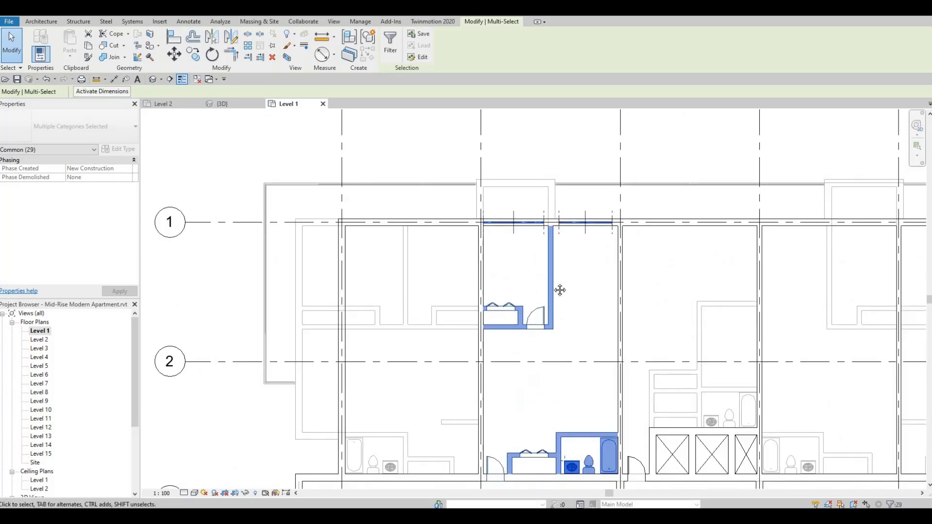
Step: Mirror the selected unit layout and windows about the grid line between grids 1 and 3 units' shared wall into the adjacent end unit
middle_click_drag(560, 290, 557, 252)
middle_click_drag(495, 238, 492, 244)
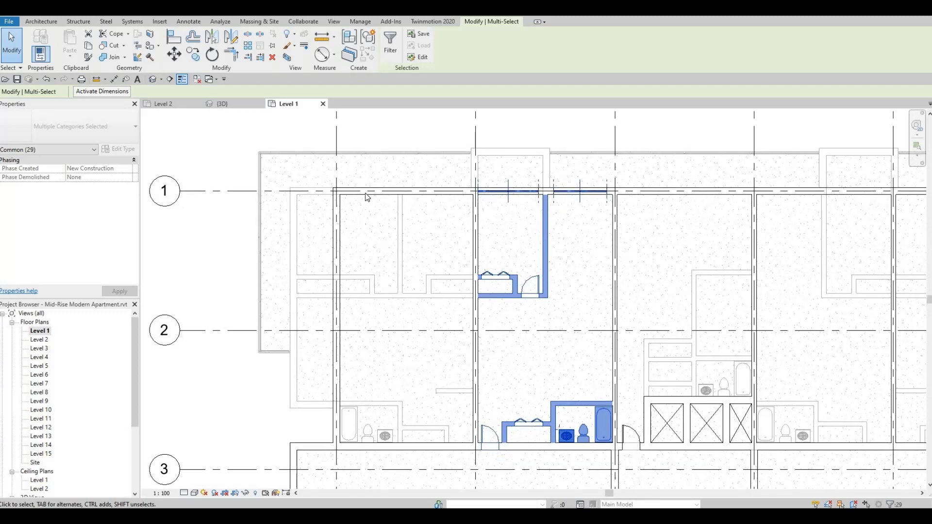
left_click(213, 39)
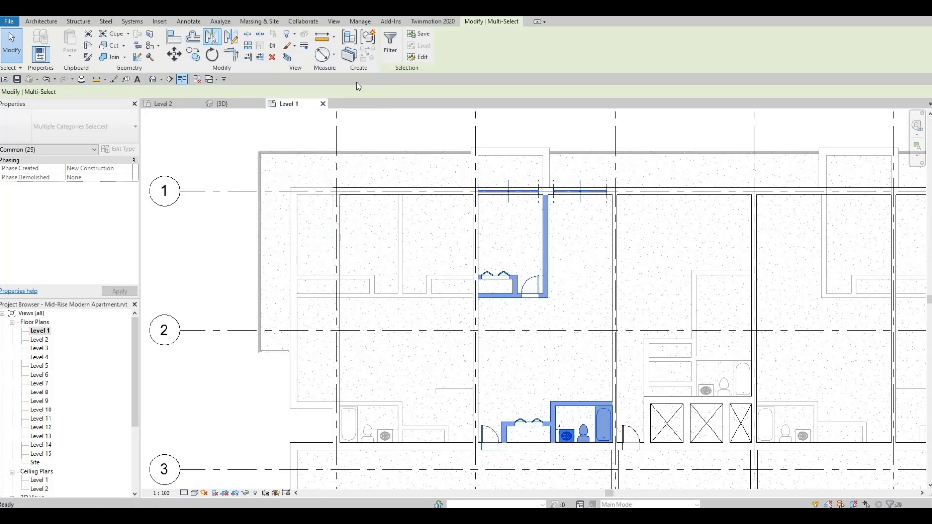
left_click(478, 123)
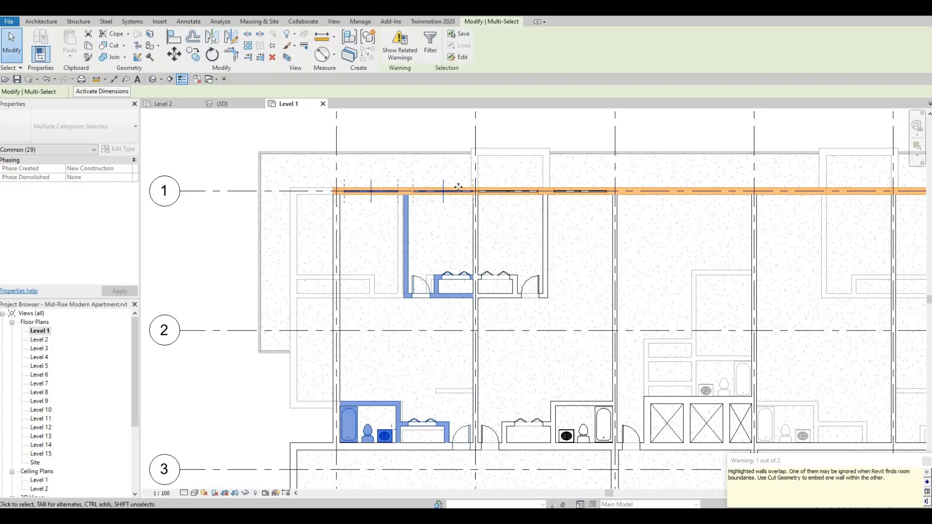
scroll(459, 187, "up", 7)
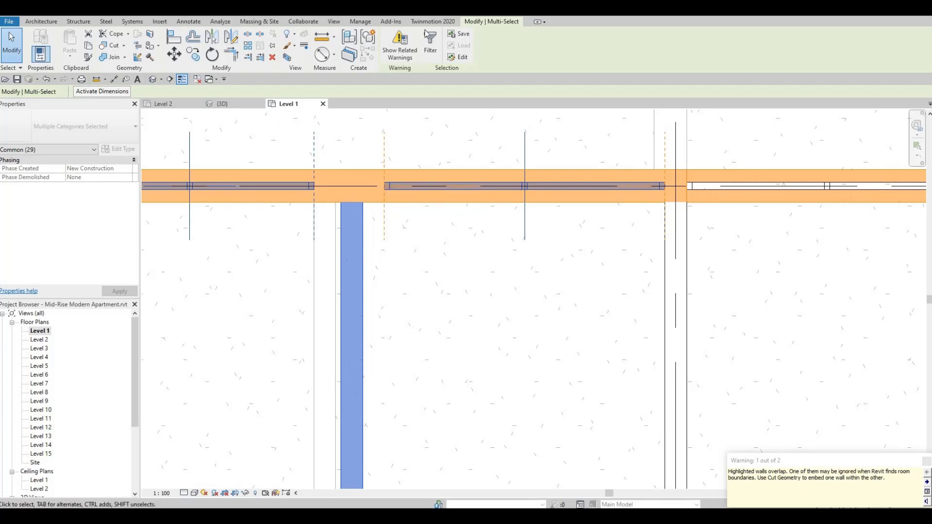
Step: Cut the grid 1 exterior wall with the two mirrored curtain wall windows of the end unit between grids A and B
left_click(114, 45)
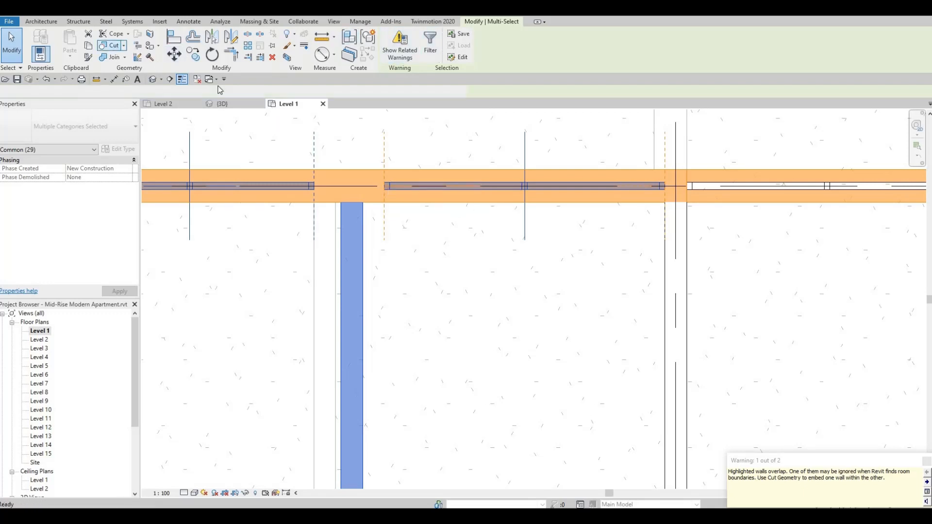
left_click(430, 180)
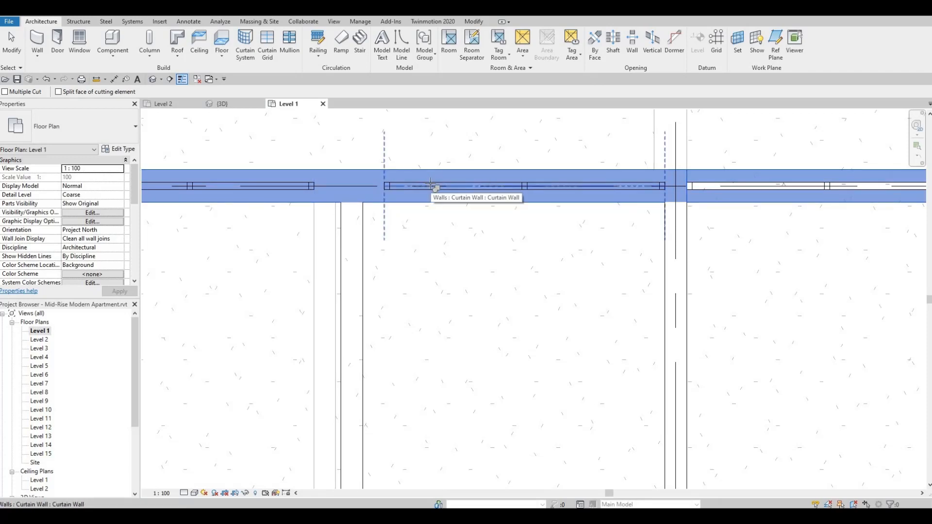
left_click(411, 184)
middle_click_drag(456, 192, 588, 195)
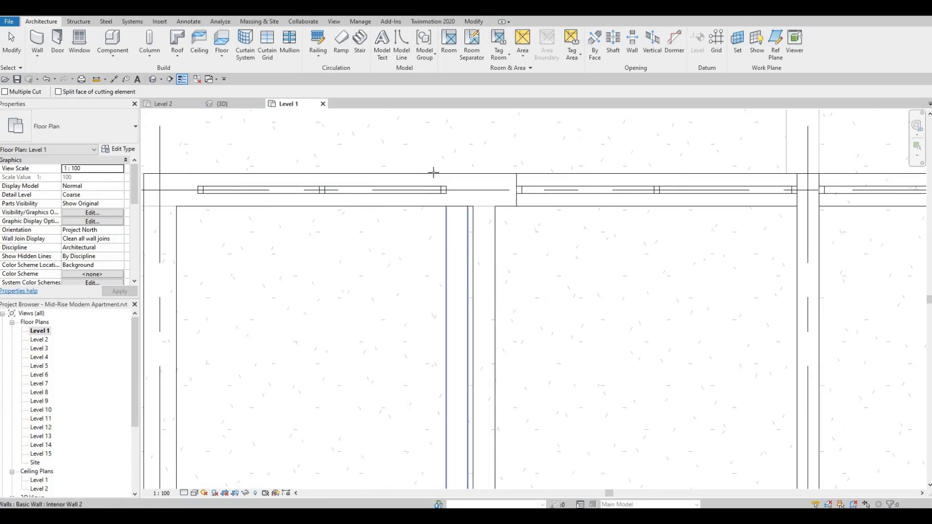
left_click(393, 189)
scroll(428, 192, "down", 6)
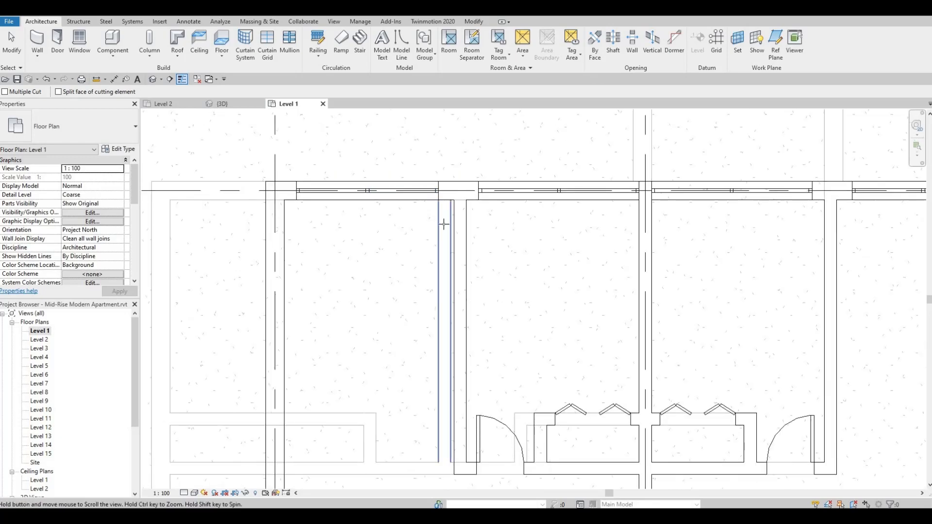
Step: Examine the Level 1 plan for the mirrored unit layout and the units across the corridor still without partitions
scroll(416, 187, "down", 1)
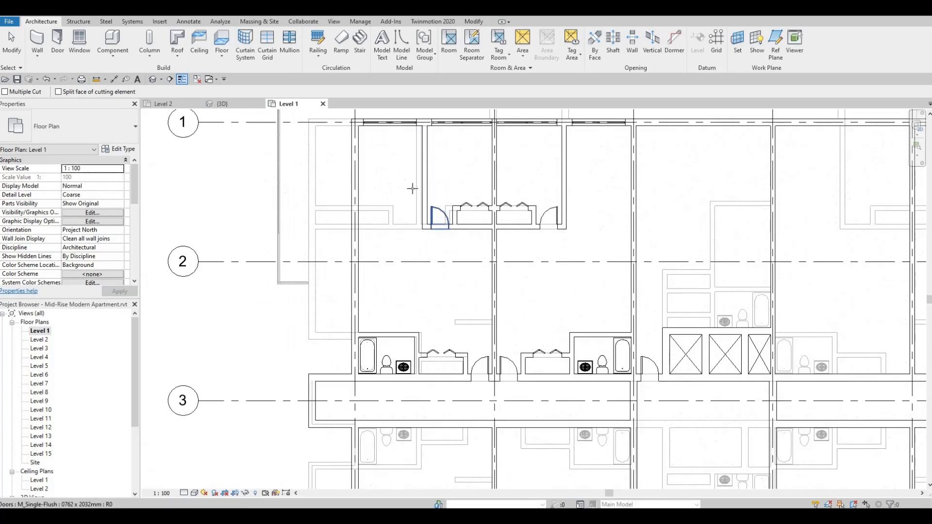
scroll(419, 187, "up", 3)
scroll(420, 186, "down", 3)
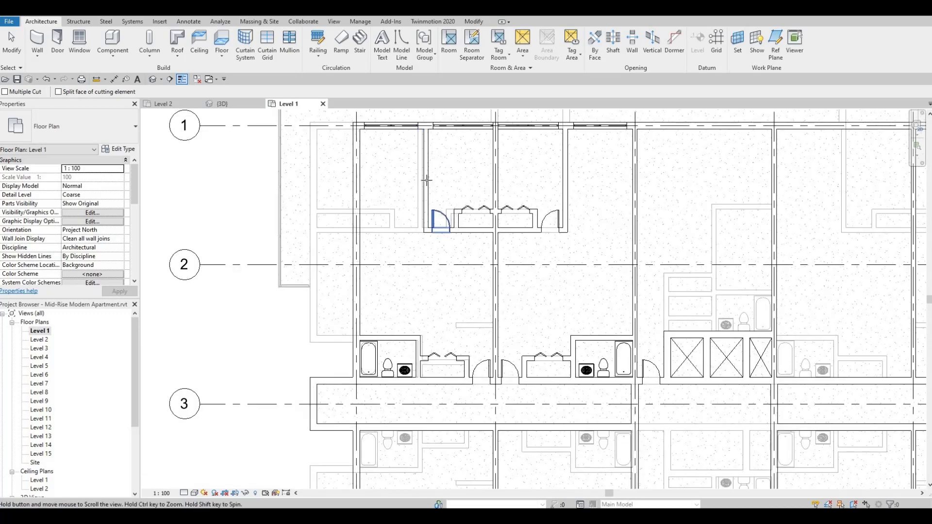
scroll(432, 195, "down", 1)
middle_click_drag(443, 197, 438, 207)
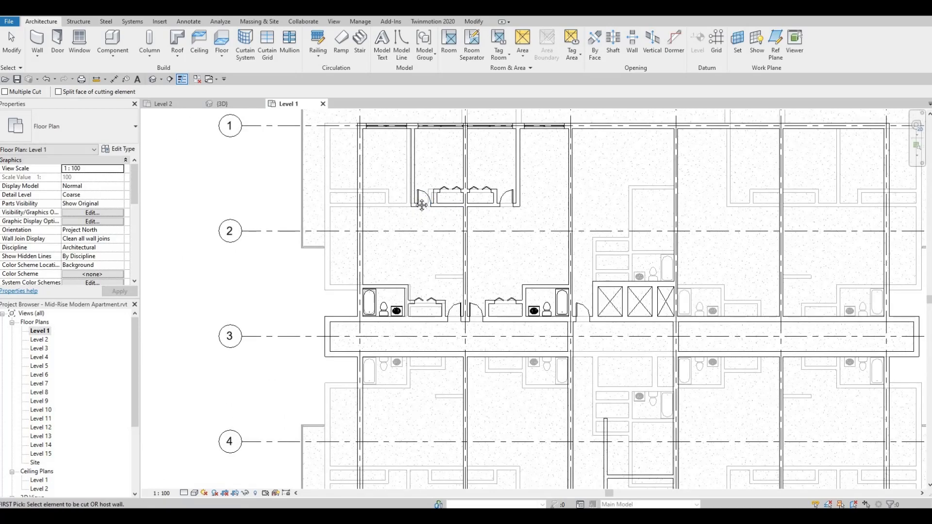
scroll(439, 206, "down", 2)
middle_click_drag(436, 259, 436, 263)
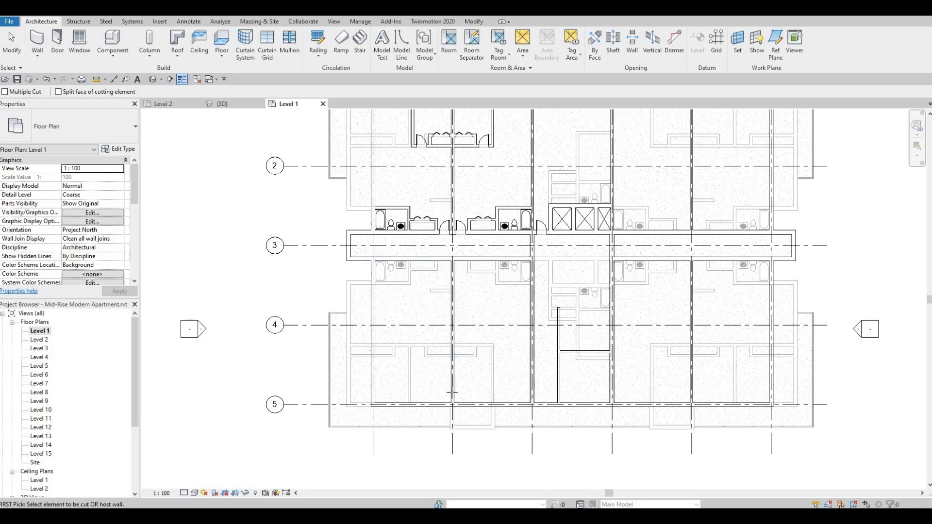
middle_click_drag(497, 344, 482, 386)
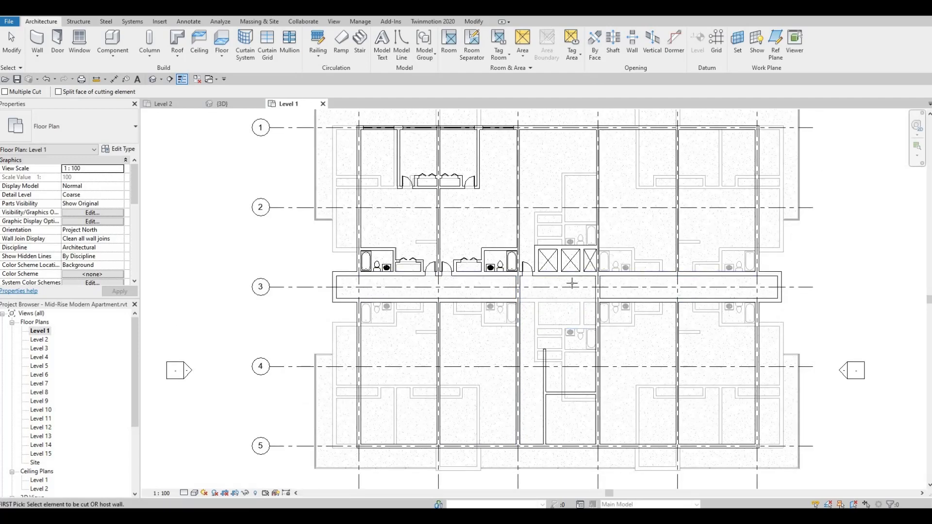
middle_click_drag(561, 173, 546, 237)
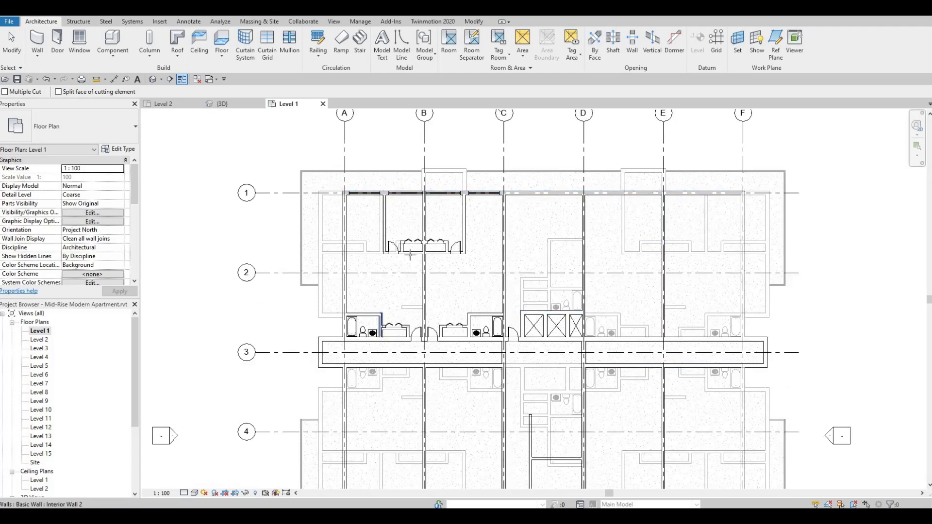
scroll(410, 254, "up", 1)
key("Escape")
key("Escape")
Step: Select both finished unit layouts with their windows between grids A and C, excluding the three long unit walls on grids A, B and C
scroll(360, 143, "up", 2)
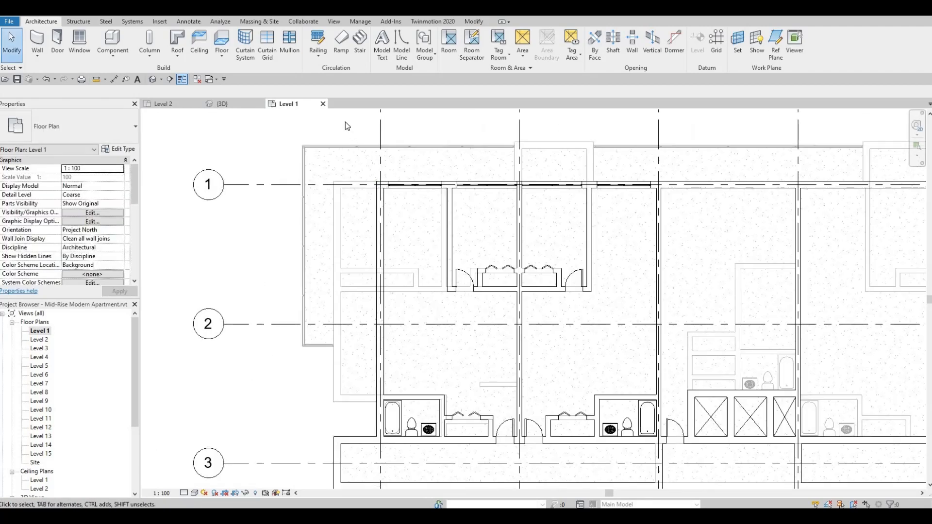
left_click_drag(344, 121, 671, 462)
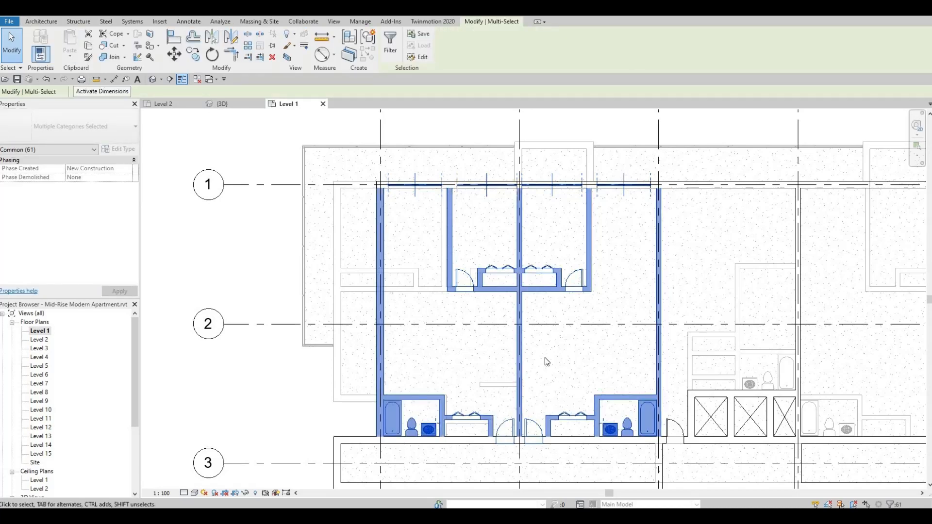
middle_click_drag(562, 364, 550, 346)
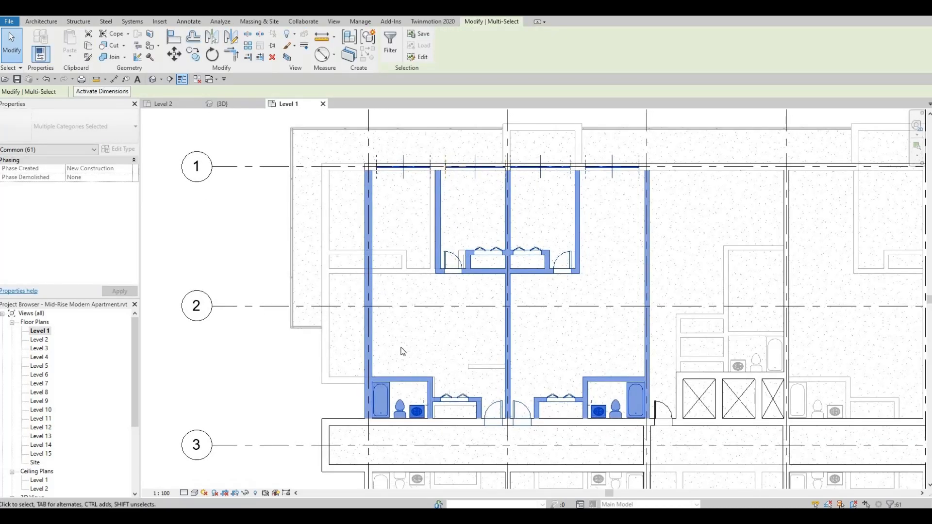
left_click(371, 323, "shift")
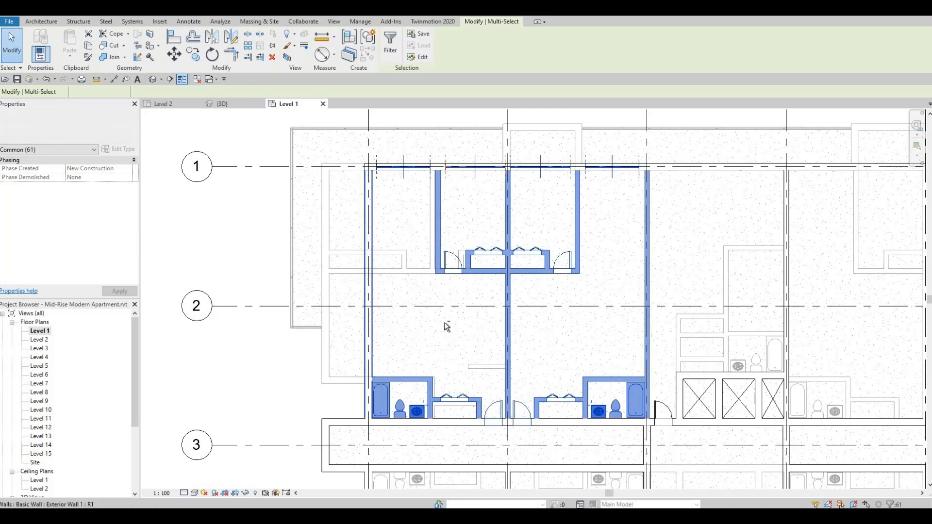
left_click(649, 329, "shift")
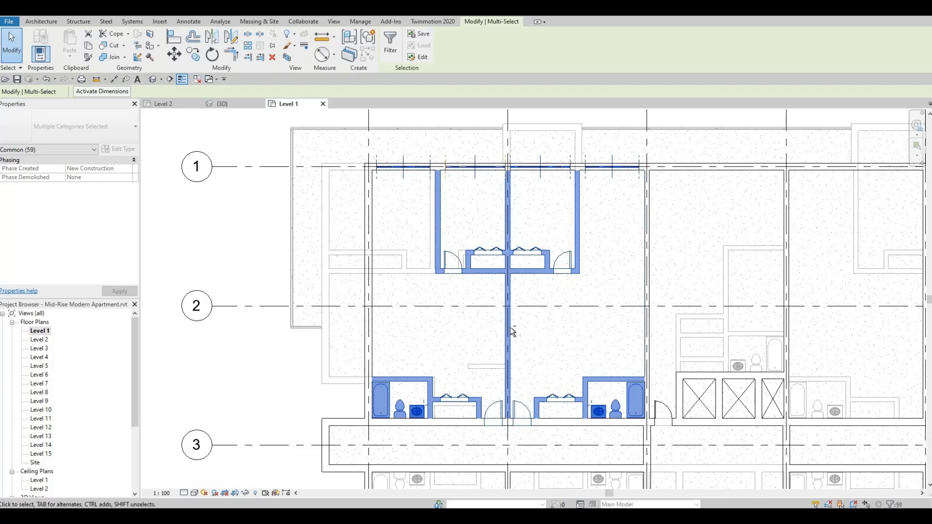
left_click(515, 335, "shift")
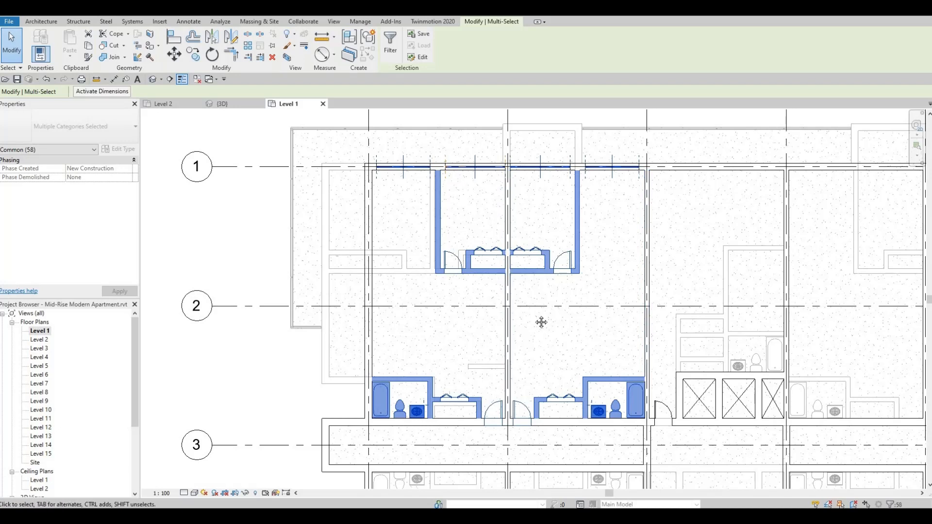
Step: Mirror a copy of the two selected unit layouts about grid line 3 into the units across the corridor
middle_click_drag(541, 323, 541, 238)
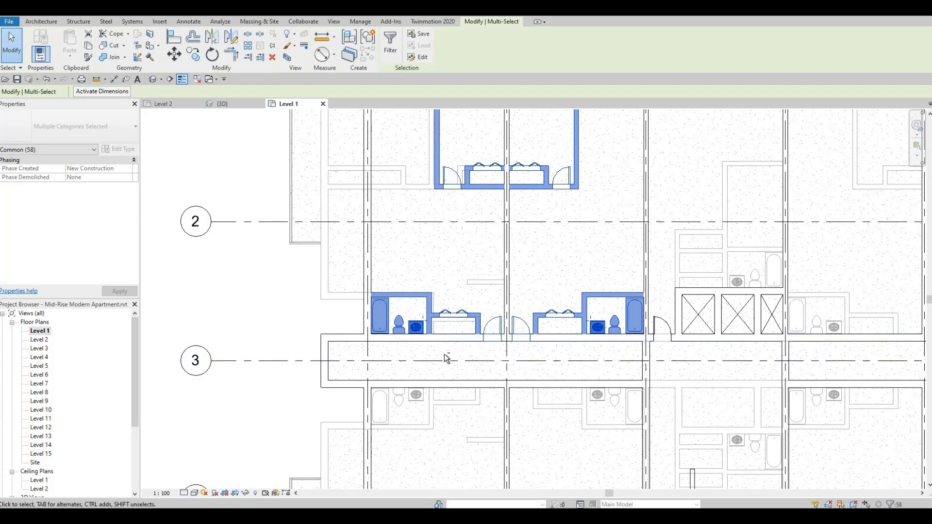
scroll(418, 348, "down", 2)
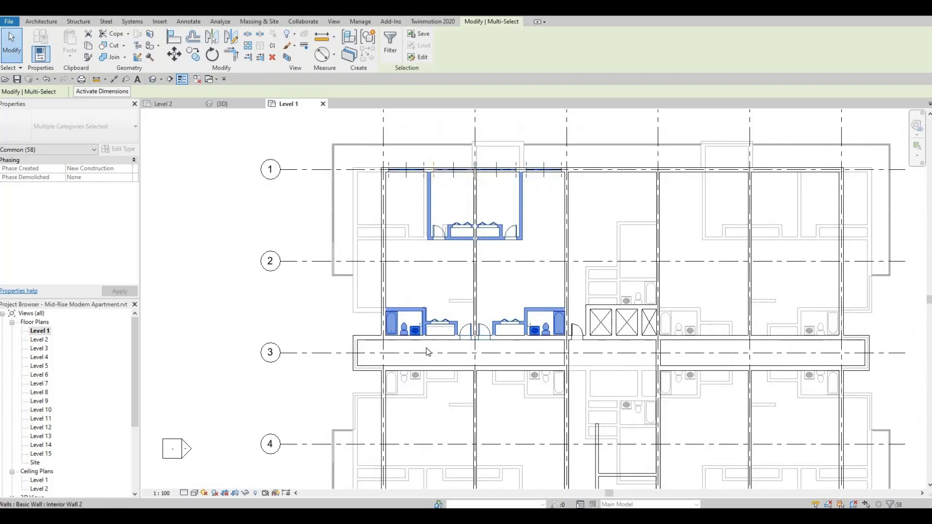
middle_click_drag(429, 291, 477, 266)
scroll(469, 243, "down", 1)
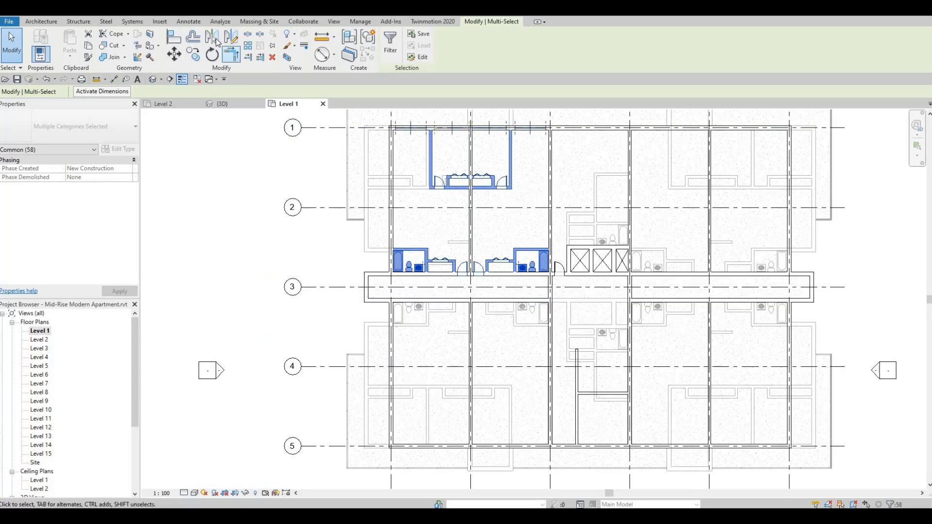
left_click(213, 39)
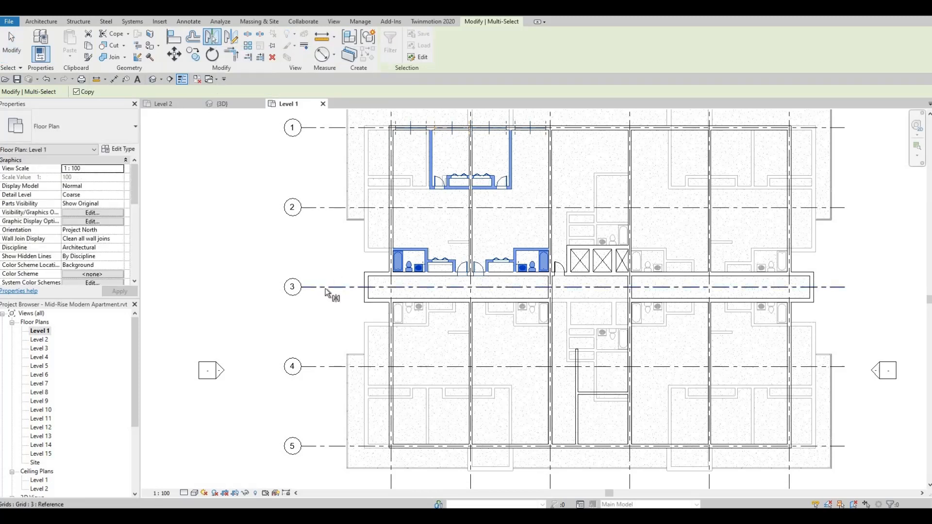
left_click(326, 288)
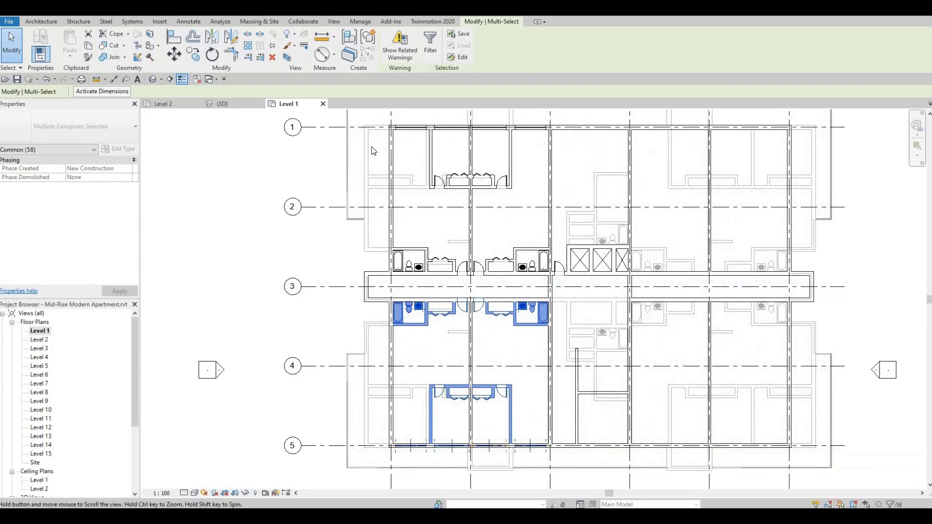
middle_click_drag(372, 147, 357, 41)
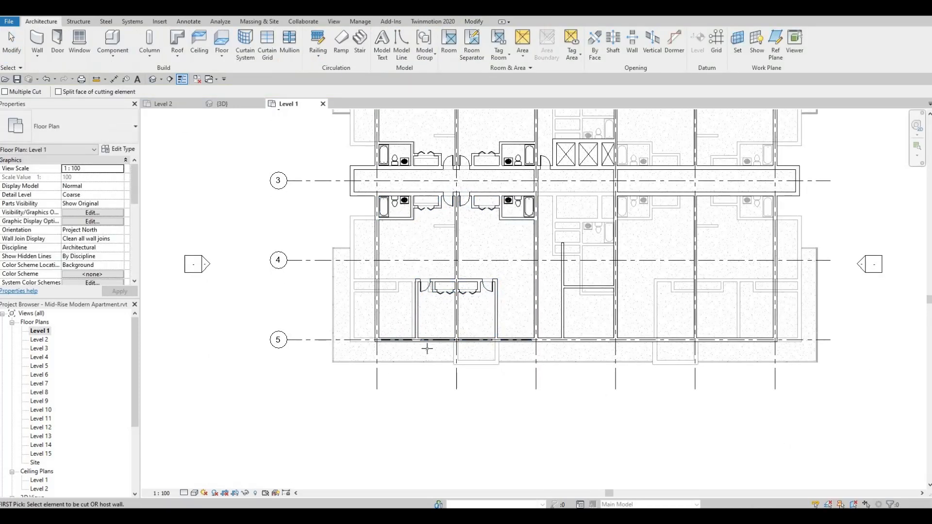
scroll(406, 342, "up", 5)
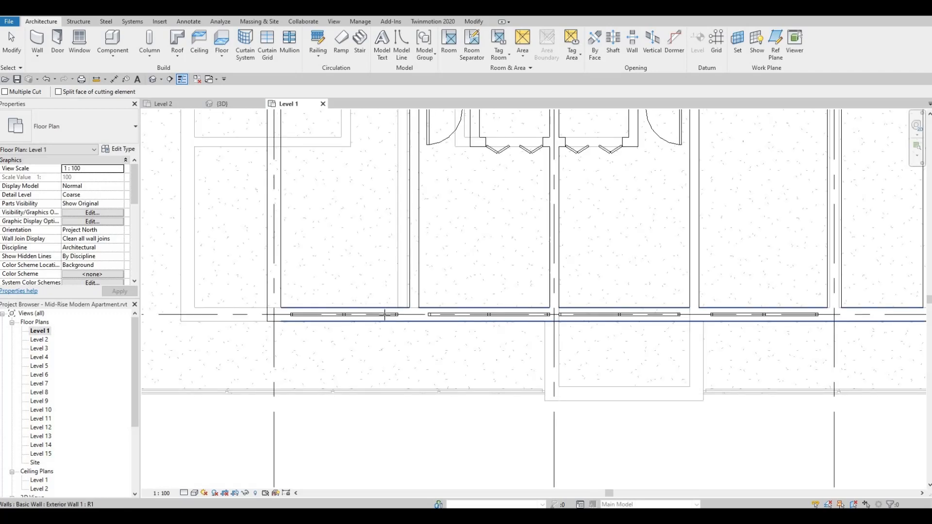
left_click(384, 315)
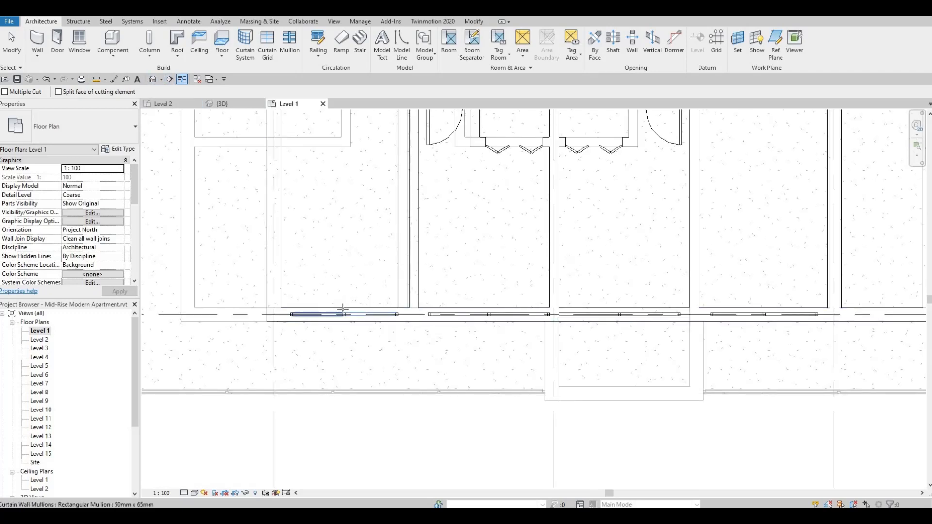
scroll(349, 311, "up", 2)
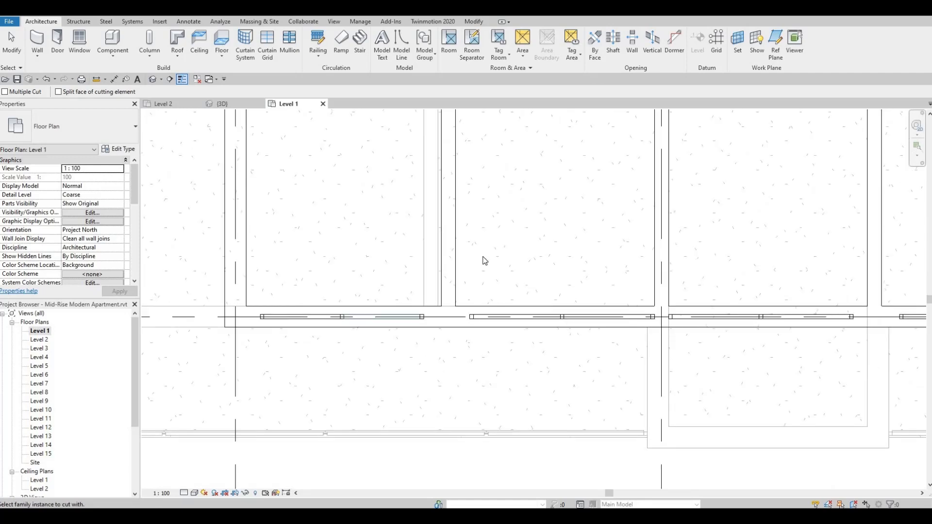
key("Escape")
key("Escape")
Step: Cut the grid 5 exterior wall with the two curtain wall windows of the end unit between grids A and B
left_click(474, 22)
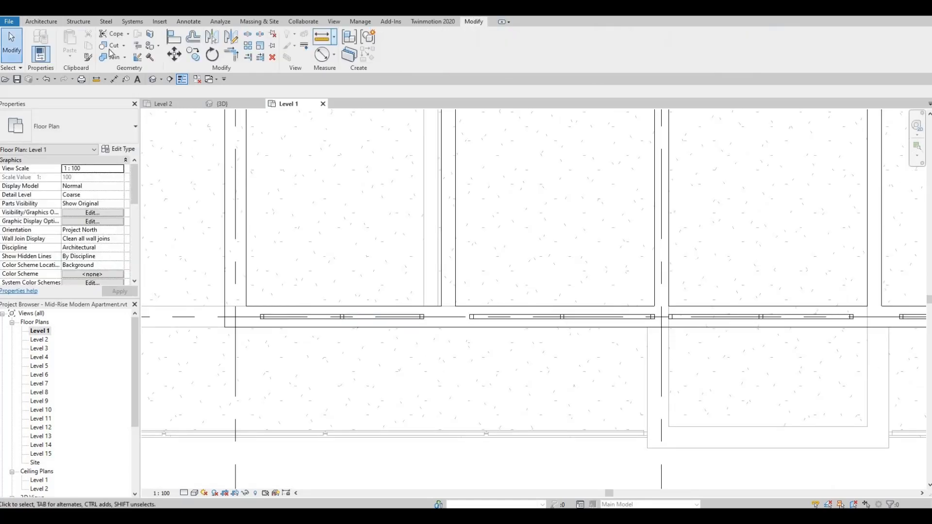
left_click(346, 310)
left_click(348, 318)
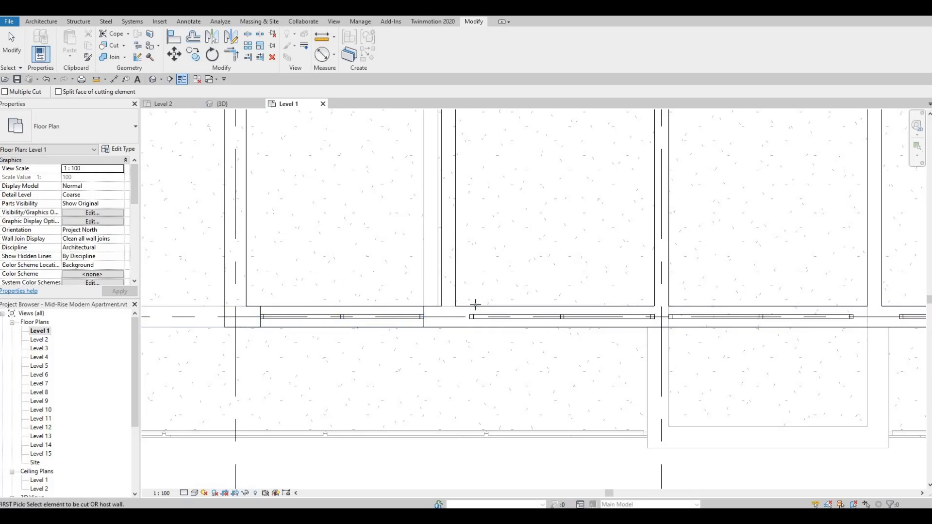
left_click(476, 306)
left_click(483, 315)
Step: Cut the grid 5 exterior wall with the two curtain wall windows of the unit between grids B and C
left_click(692, 309)
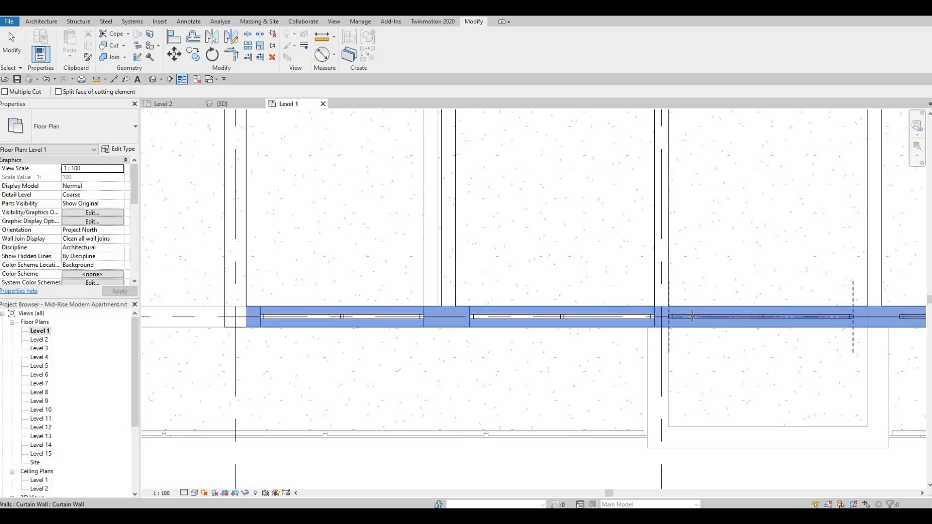
left_click(733, 329)
middle_click_drag(806, 301, 463, 301)
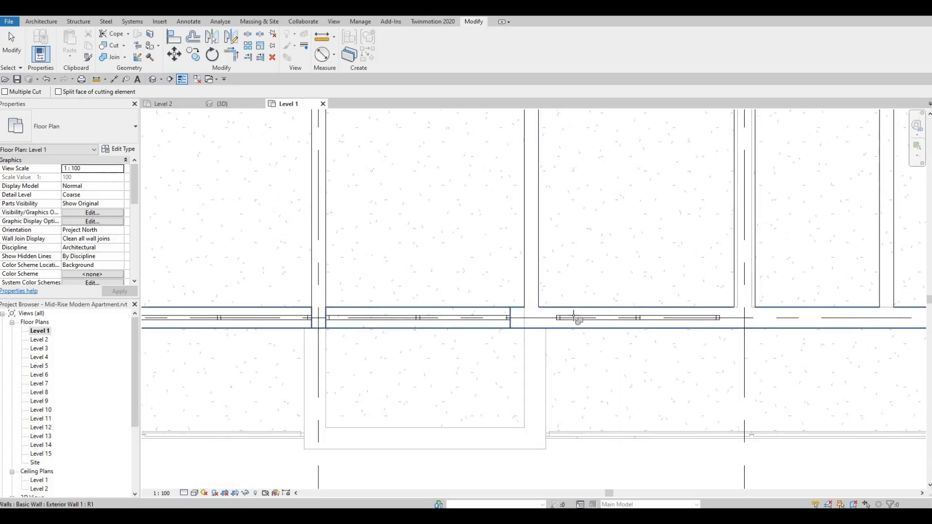
left_click(574, 317)
left_click(573, 316)
scroll(526, 262, "down", 4)
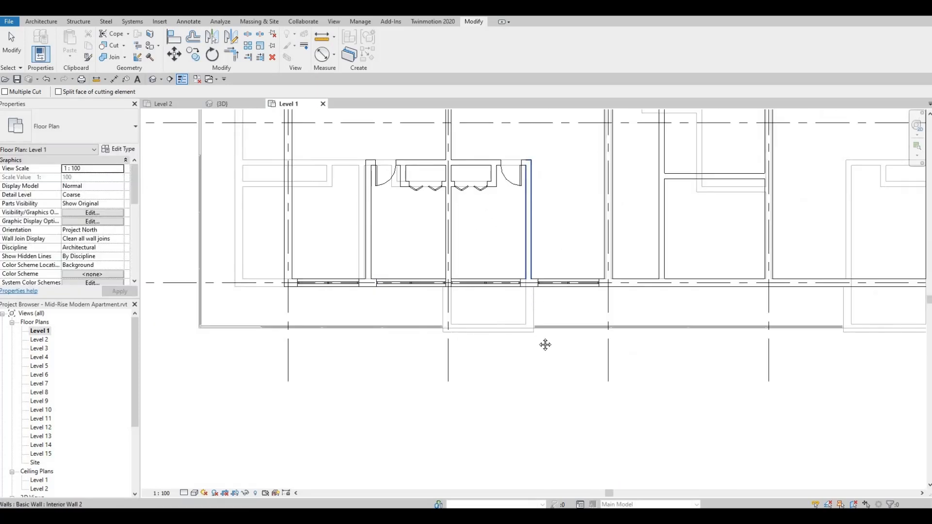
scroll(527, 296, "down", 2)
key("Escape")
scroll(527, 291, "down", 2)
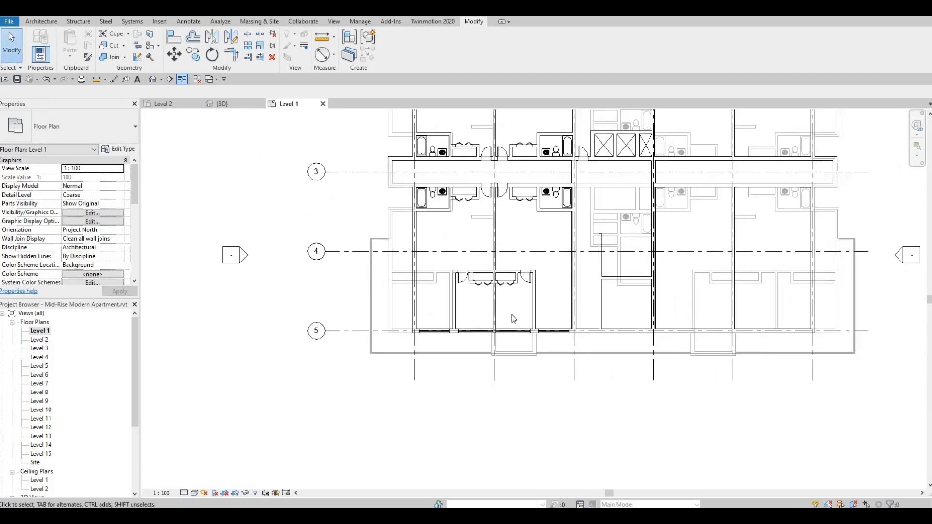
scroll(511, 318, "down", 2)
middle_click_drag(502, 350, 490, 385)
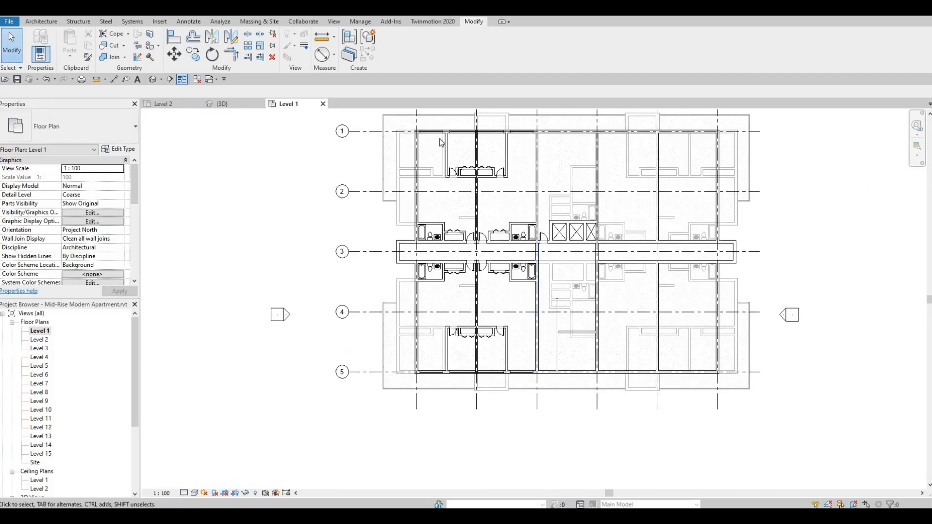
middle_click_drag(560, 365, 534, 382)
scroll(501, 354, "up", 1)
middle_click_drag(502, 340, 482, 441)
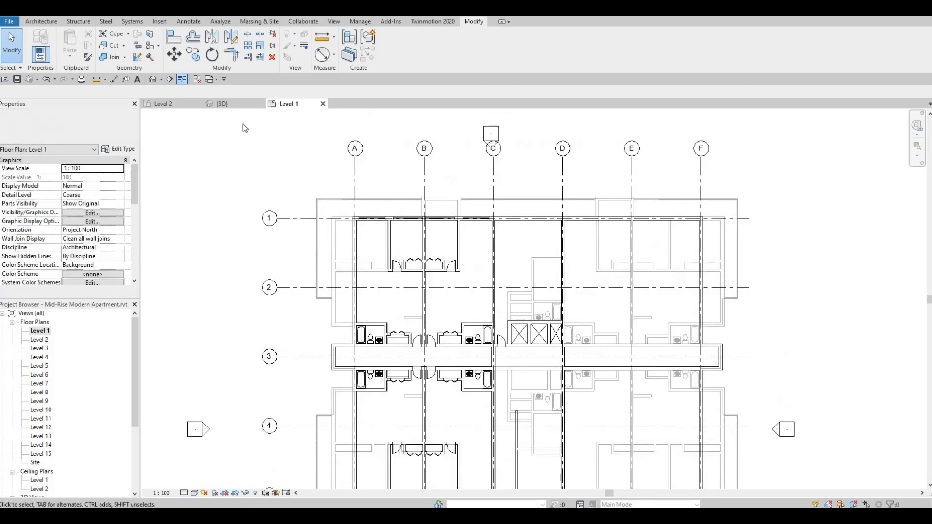
left_click(31, 21)
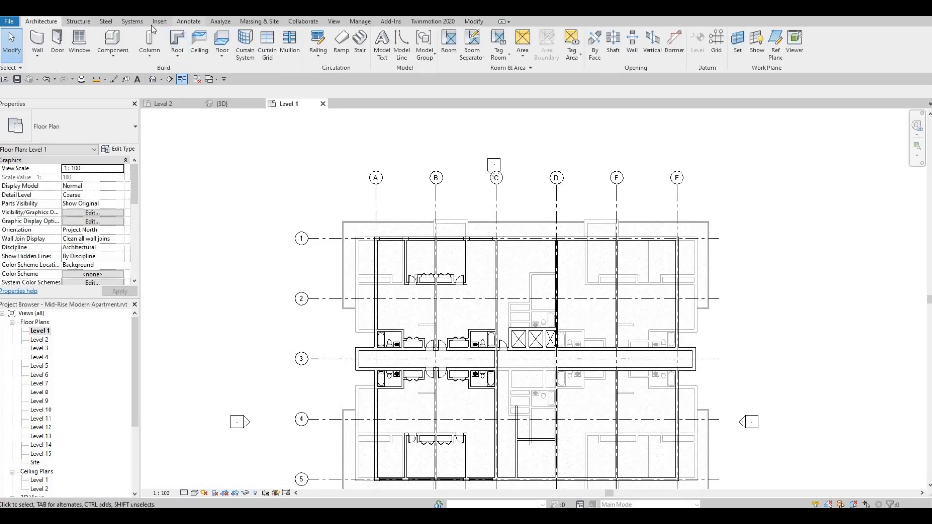
left_click(165, 23)
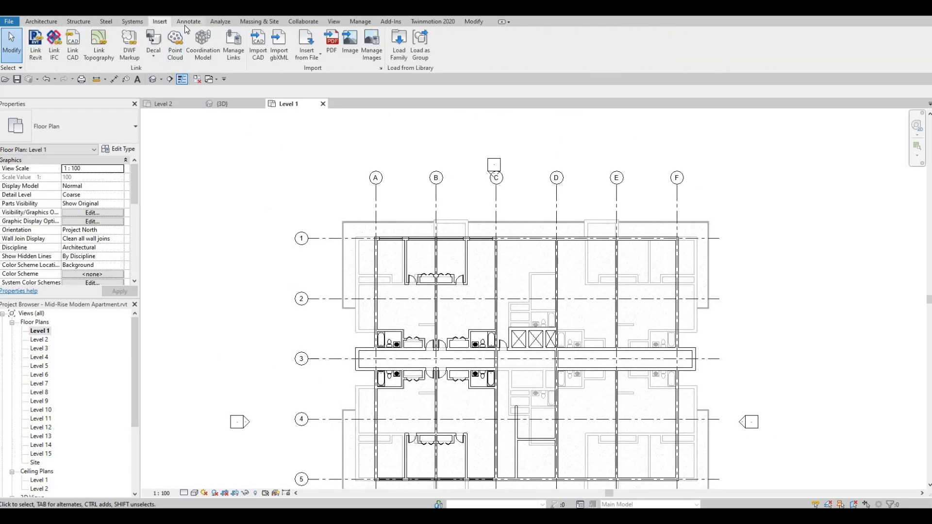
Step: Draw a 6000 detail line between grids C and D above the building, plus a short vertical detail line down from its midpoint
left_click(188, 22)
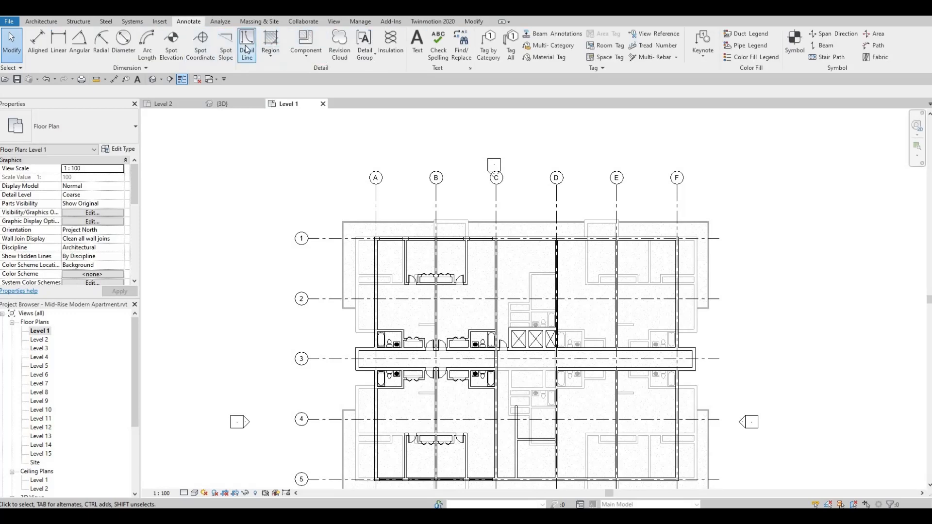
scroll(498, 160, "up", 2)
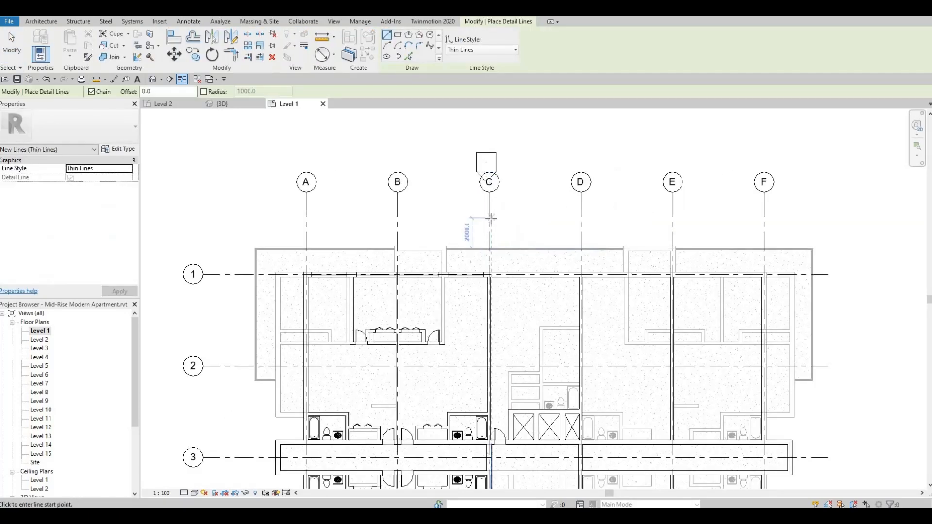
left_click(489, 219)
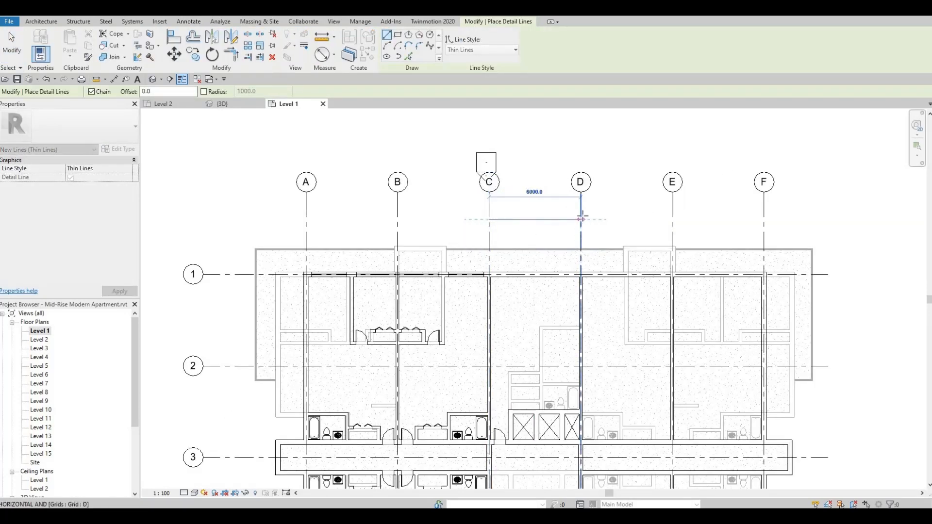
left_click(581, 219)
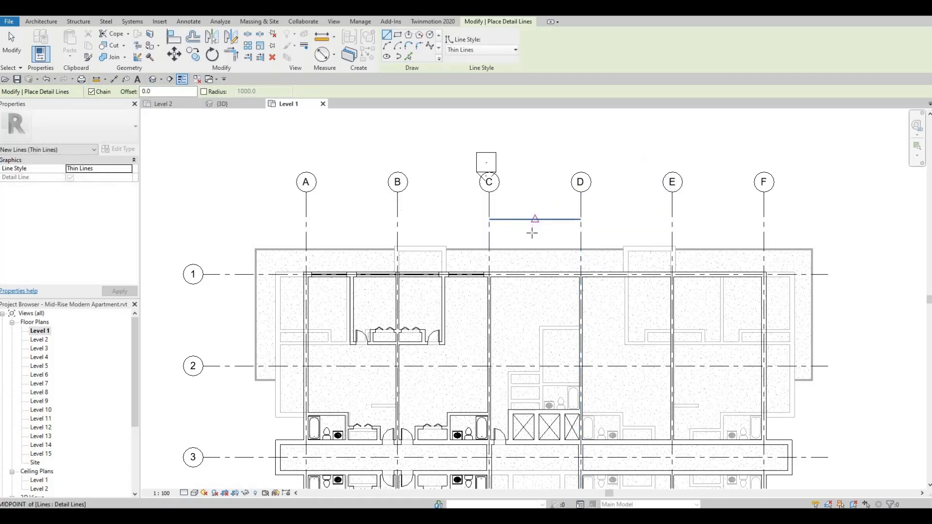
left_click(534, 220)
left_click(534, 235)
key("Escape")
key("Escape")
Step: Turn off the Level 1 plan's underlay by setting its base level to None
scroll(497, 242, "down", 3)
scroll(439, 265, "up", 1)
middle_click_drag(439, 265, 428, 206)
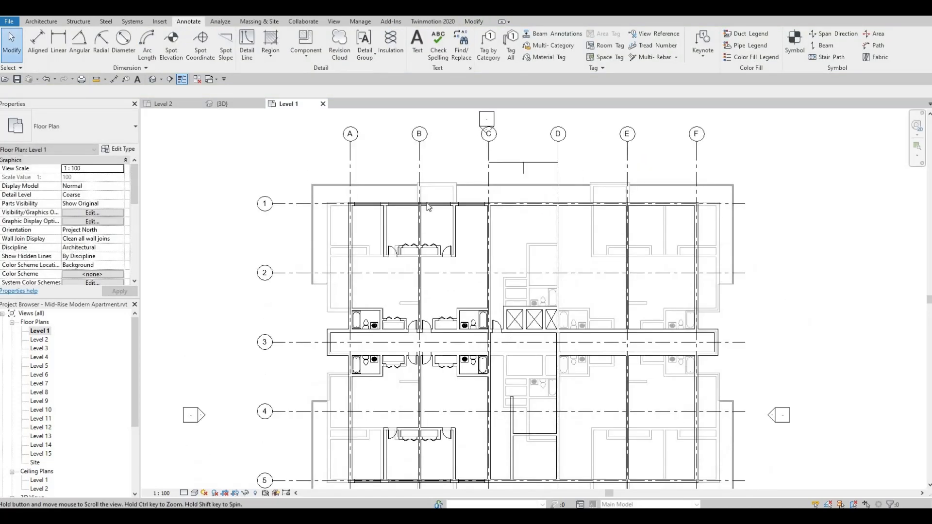
scroll(406, 219, "down", 2)
scroll(404, 209, "up", 2)
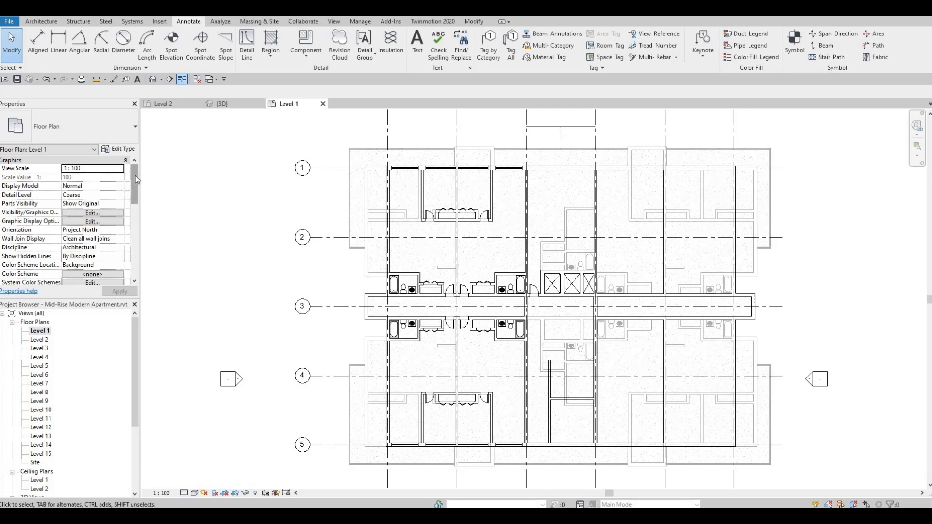
scroll(138, 204, "down", 3)
scroll(138, 217, "up", 3)
scroll(102, 229, "down", 2)
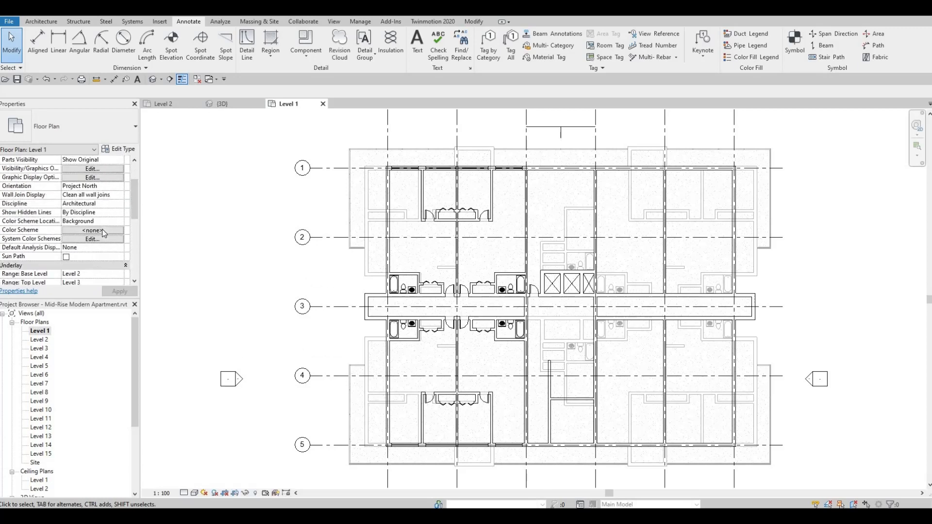
scroll(103, 231, "up", 2)
scroll(104, 232, "down", 5)
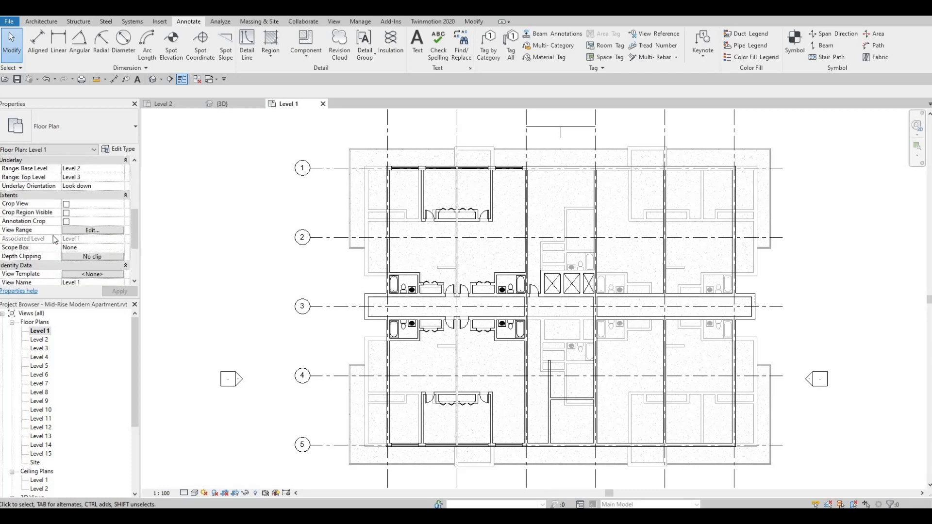
scroll(49, 243, "up", 3)
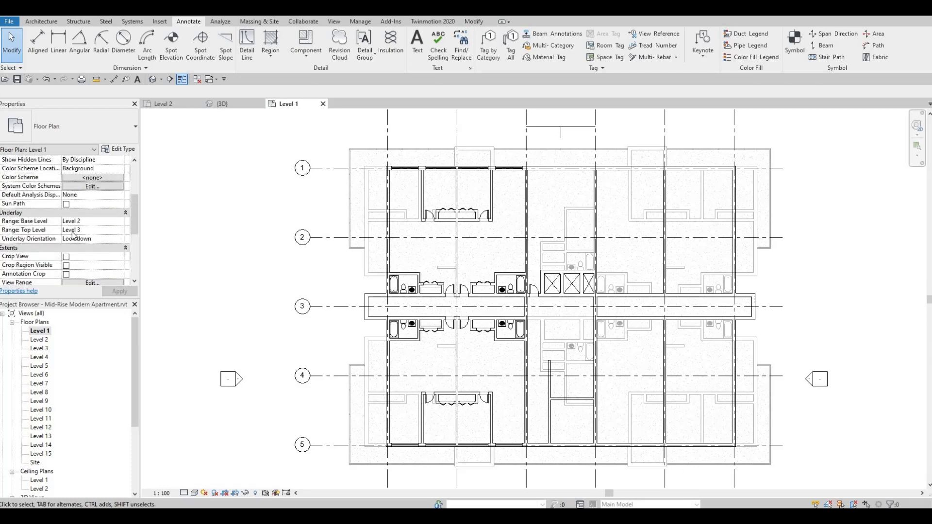
left_click(114, 223)
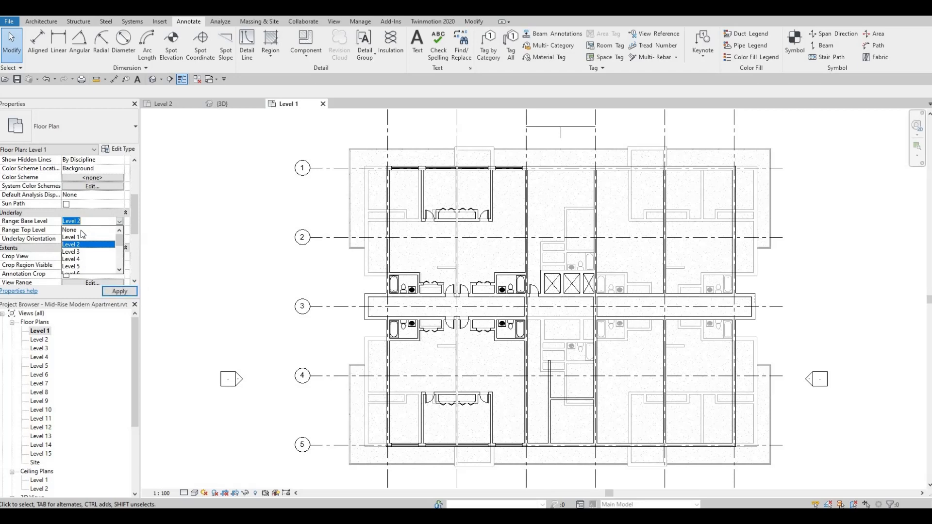
left_click(73, 230)
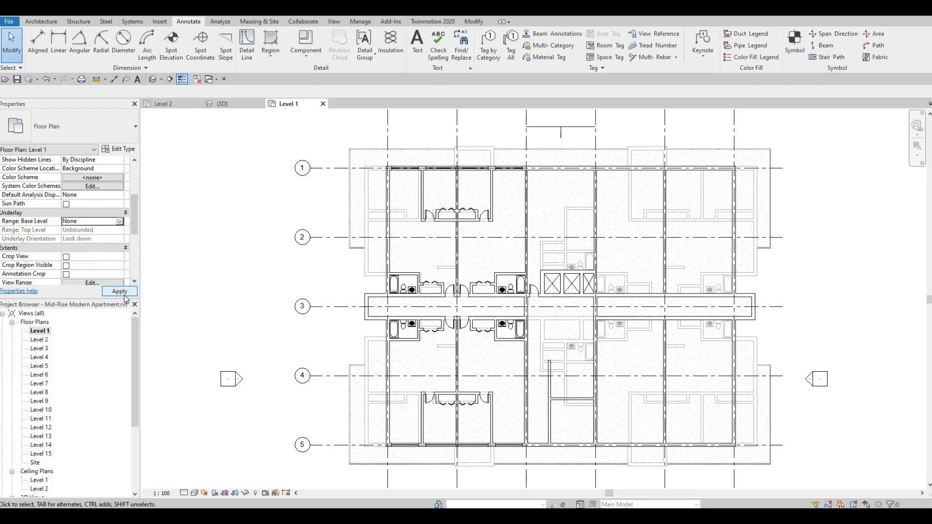
left_click(122, 294)
middle_click_drag(388, 293, 335, 287)
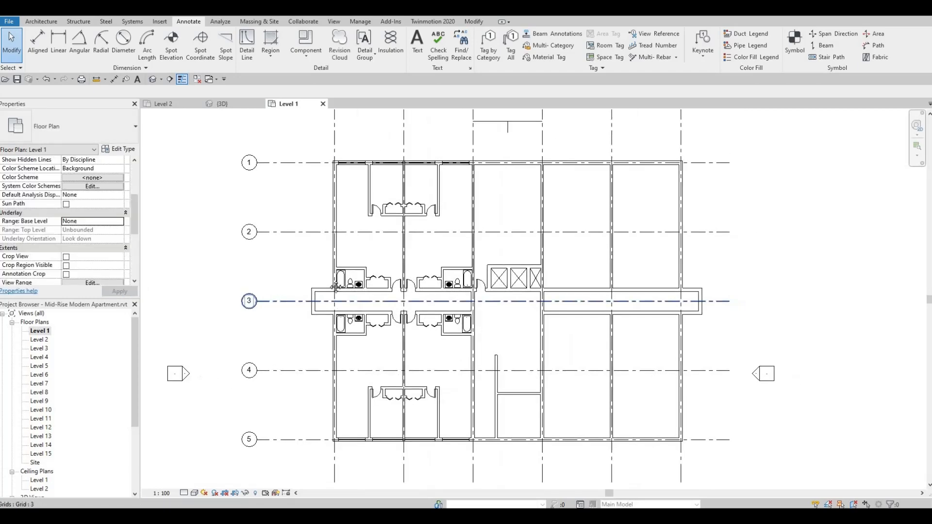
scroll(335, 287, "down", 1)
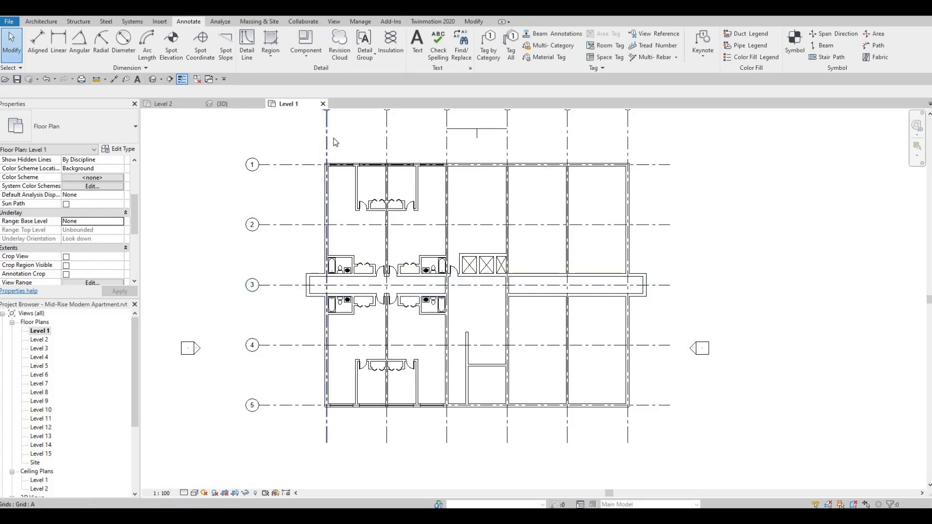
scroll(334, 141, "up", 1)
scroll(327, 145, "up", 2)
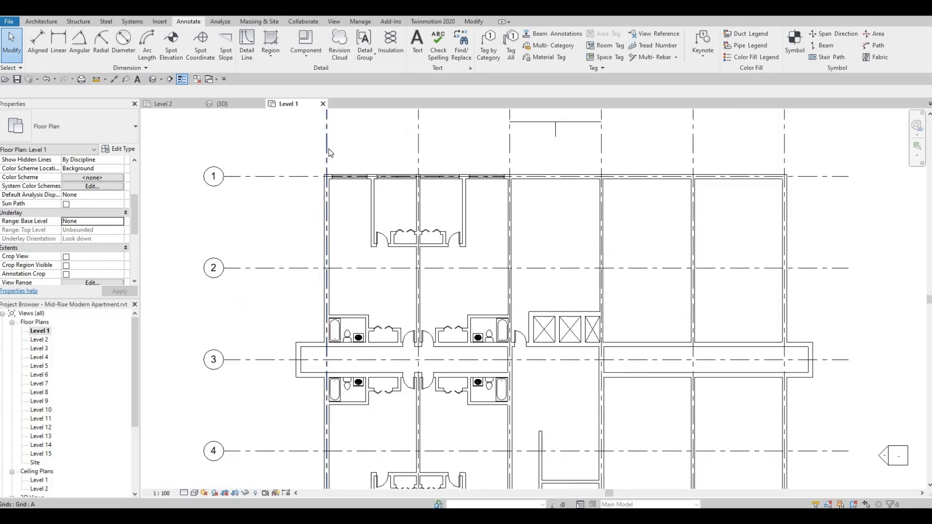
scroll(328, 152, "up", 3)
left_click_drag(335, 164, 483, 358)
scroll(465, 382, "down", 3)
scroll(485, 415, "down", 1)
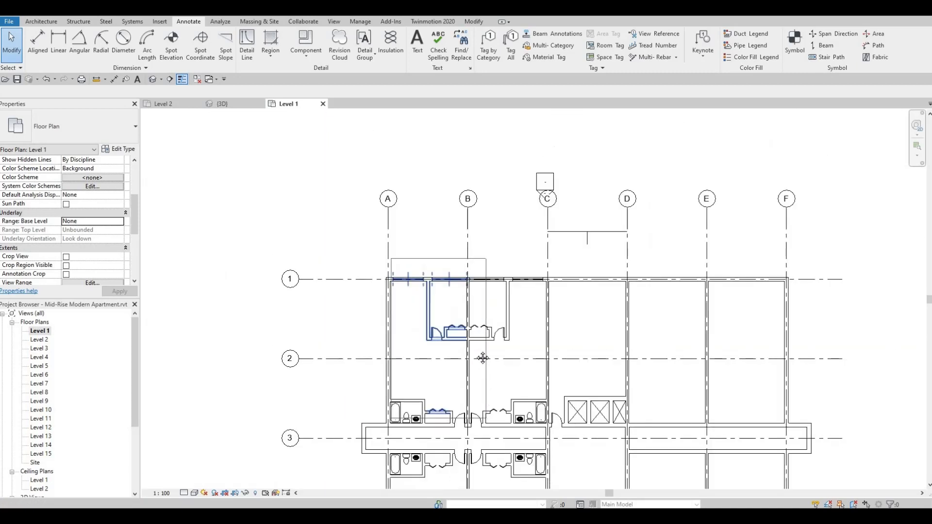
middle_click_drag(482, 358, 466, 239)
left_click_drag(465, 239, 538, 490)
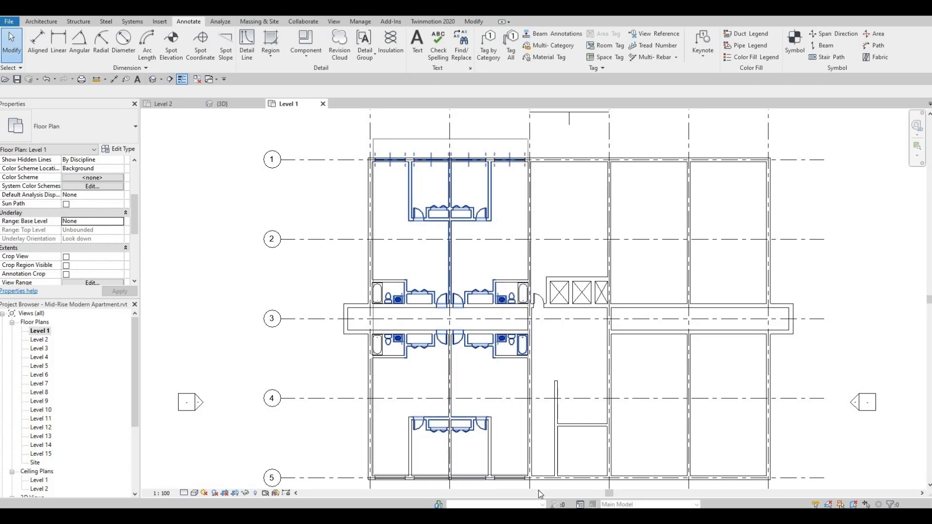
left_click(538, 490)
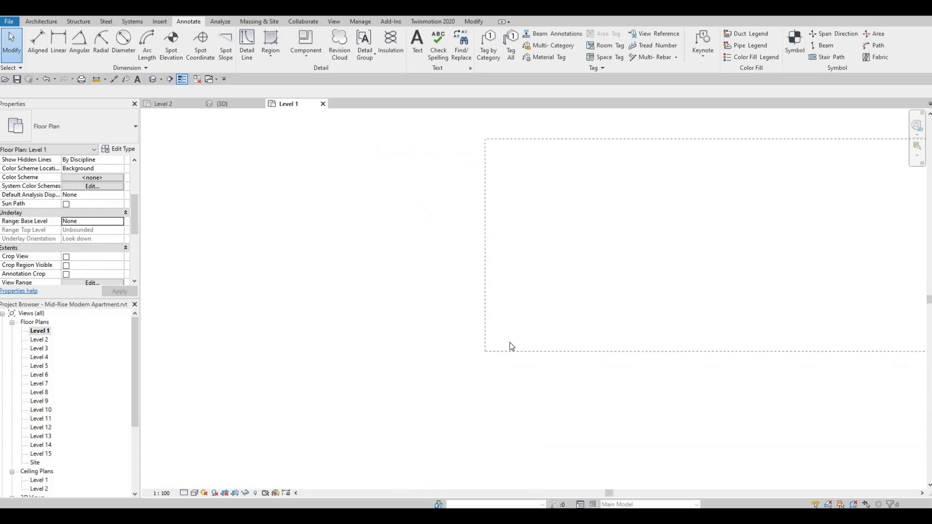
scroll(510, 347, "down", 4)
middle_click_drag(586, 376, 252, 266)
scroll(439, 242, "up", 2)
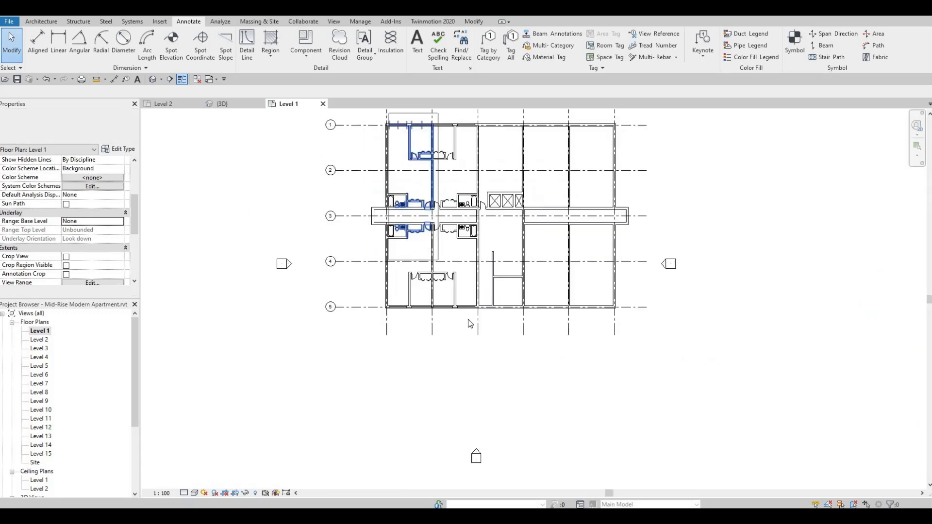
scroll(470, 323, "up", 2)
left_click_drag(470, 324, 510, 343)
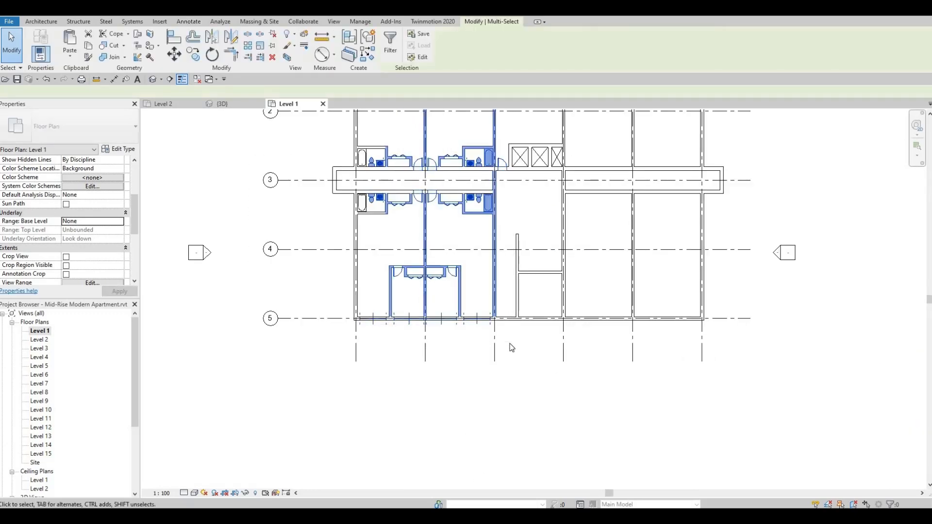
middle_click_drag(389, 258, 396, 320)
scroll(391, 272, "down", 2)
left_click(349, 126)
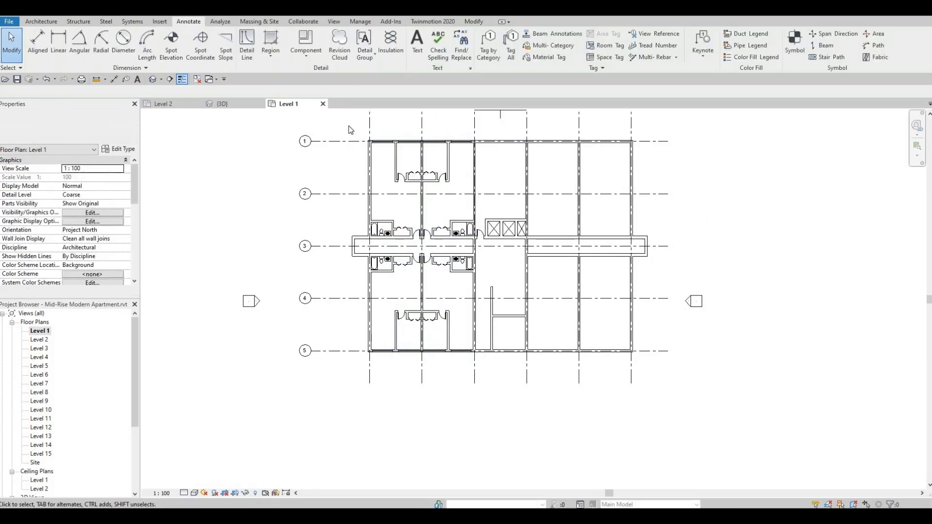
Step: Select all four unit layouts and windows between grids A and C, excluding the corridor end walls beyond grid A
left_click_drag(342, 117, 488, 360)
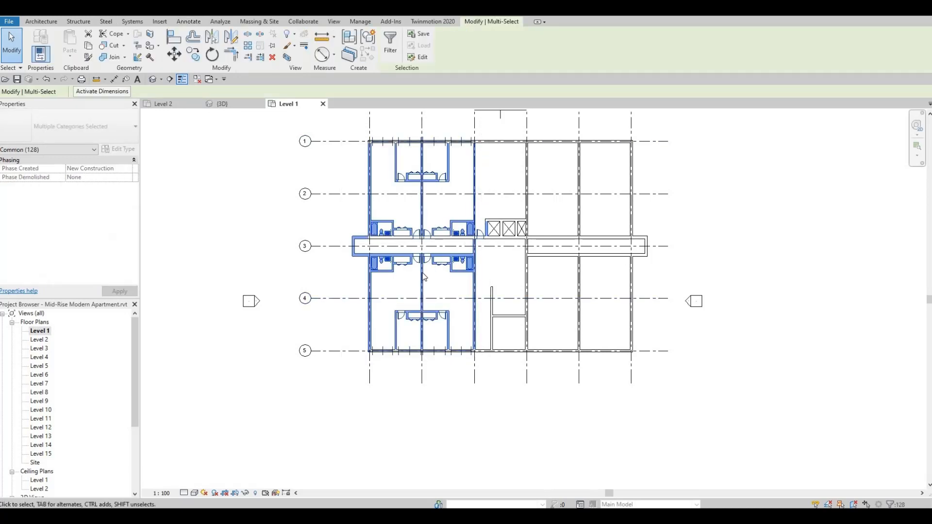
scroll(424, 276, "up", 2)
scroll(328, 308, "up", 1)
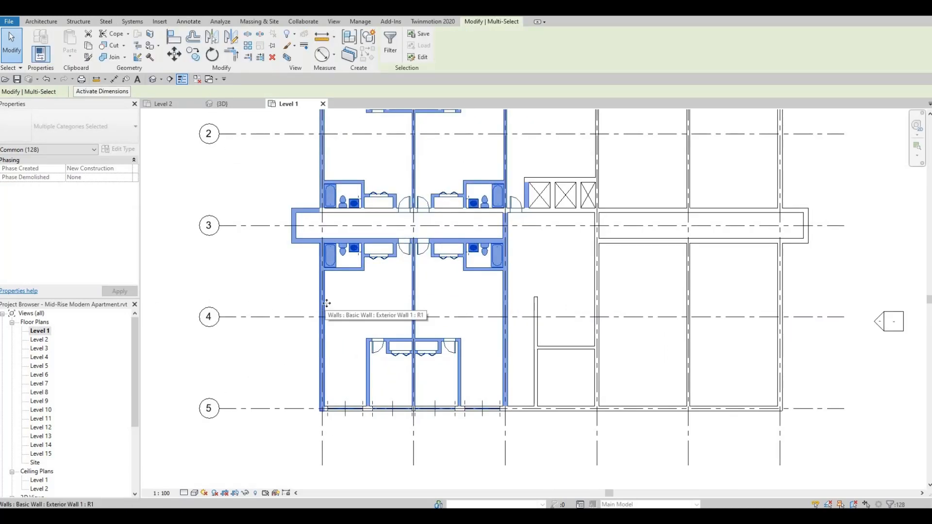
left_click(305, 238, "shift")
left_click_drag(273, 192, 308, 255, "shift")
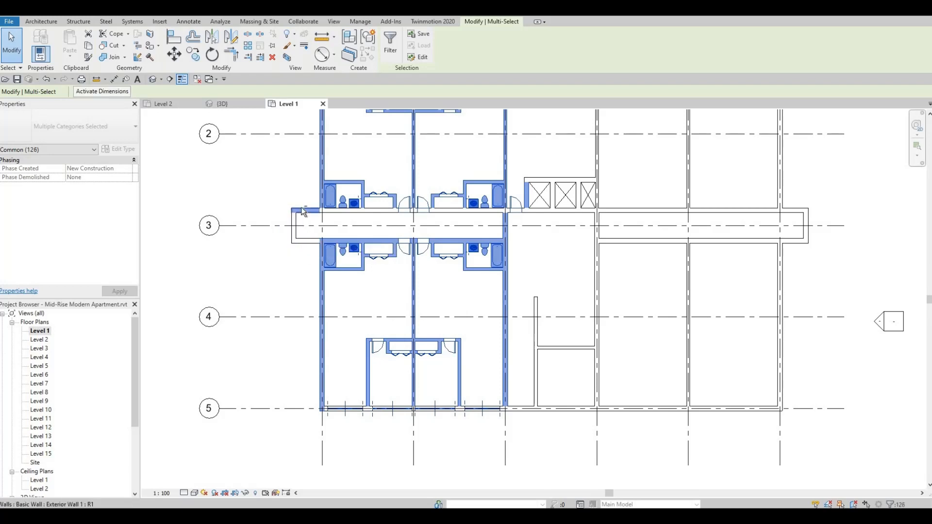
Step: Remove the long walls on grids A, B and C above the corridor, the elevator side wall and the lower corridor wall from the selection
left_click(325, 161, "shift")
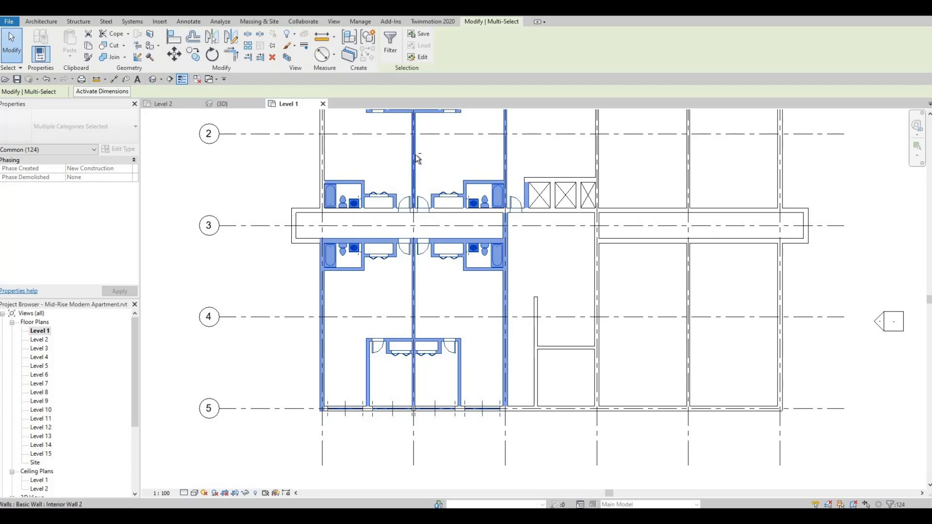
left_click(505, 154, "shift")
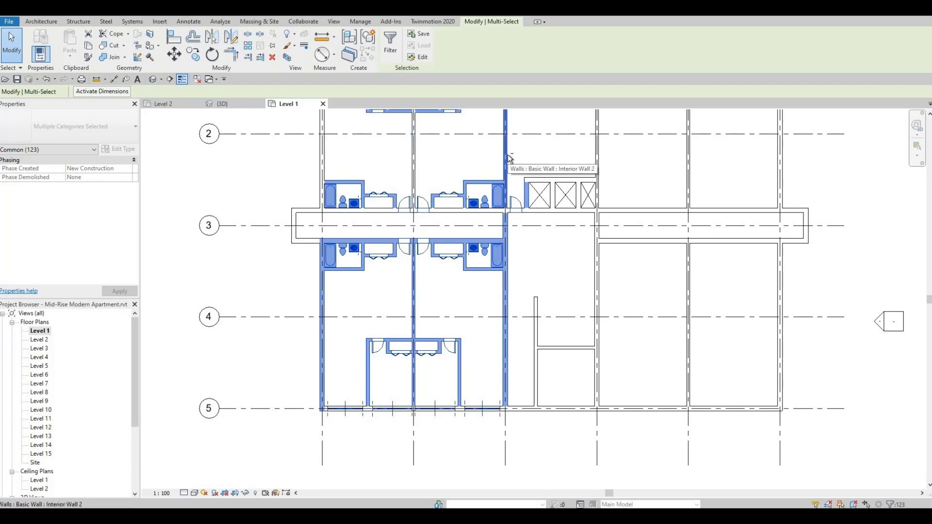
left_click(507, 158, "shift")
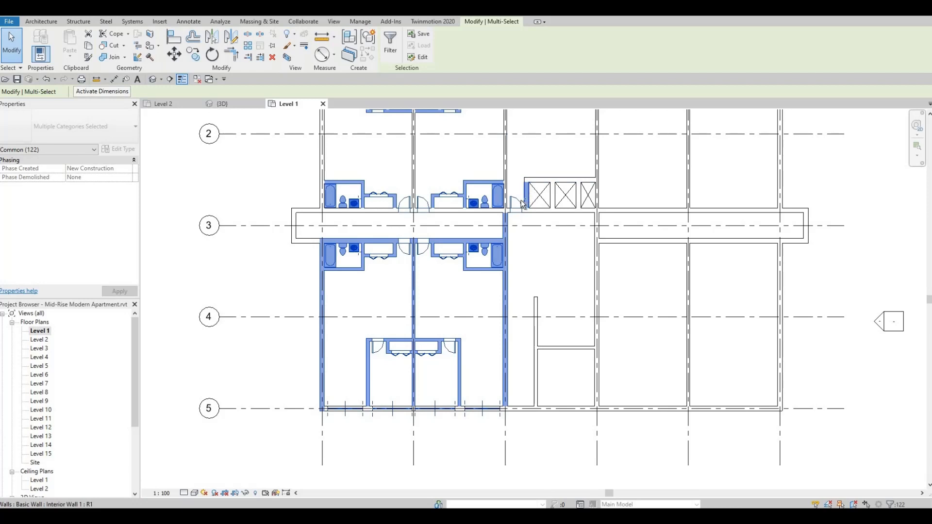
left_click(523, 203, "shift")
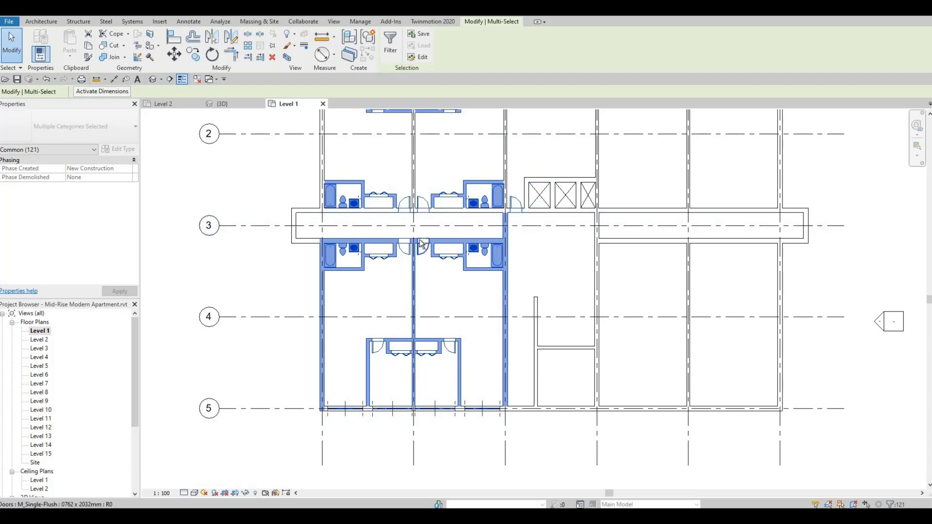
left_click(374, 241, "shift")
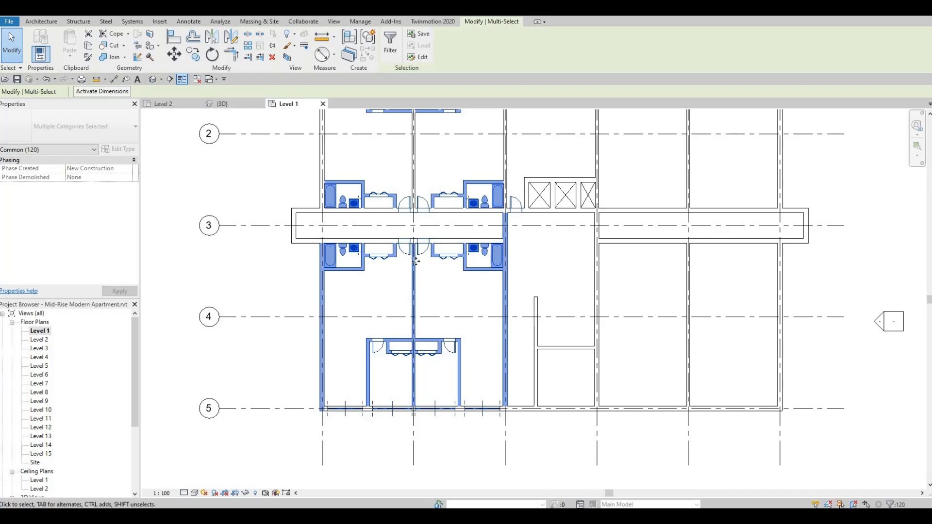
Step: Remove the three long unit walls on grids A, B and C below the corridor from the selection
middle_click_drag(416, 261, 422, 238)
scroll(335, 271, "up", 2)
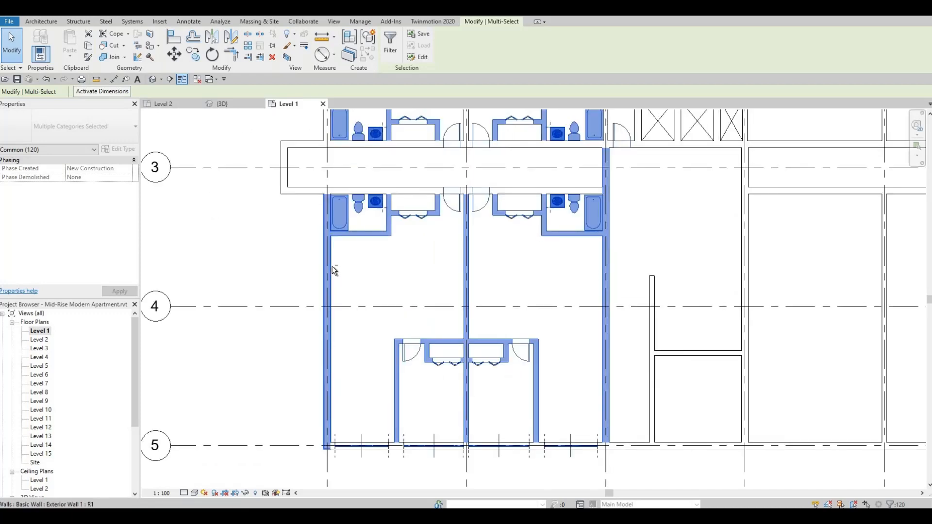
left_click(331, 269, "shift")
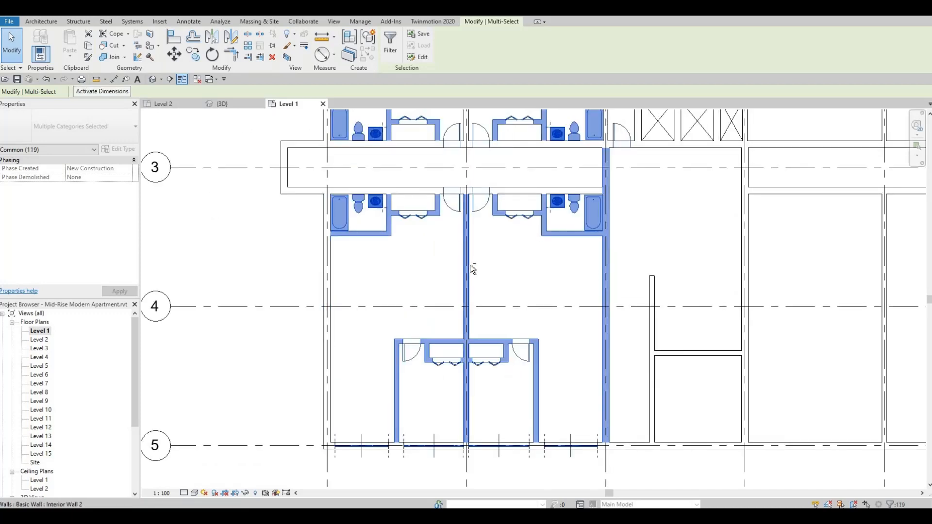
left_click(469, 266, "shift")
left_click(604, 271, "shift")
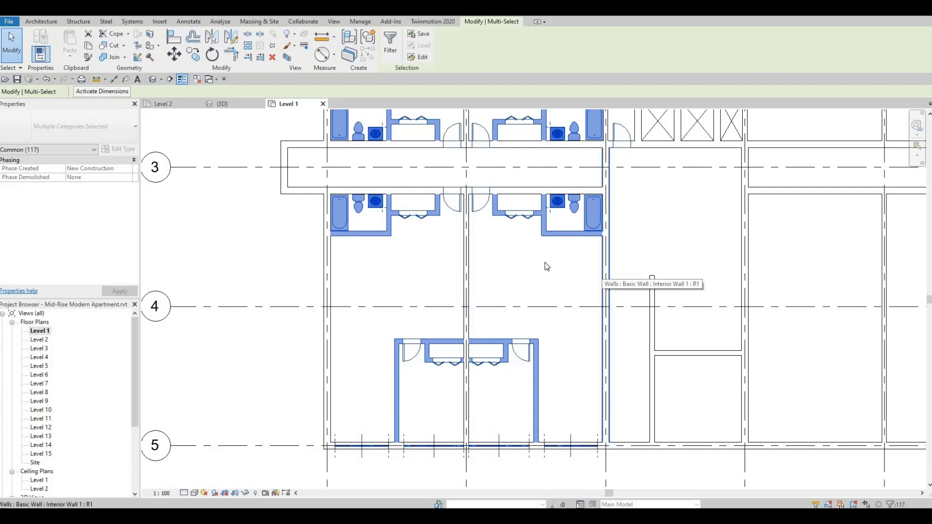
Step: Mirror a copy of the selected unit layouts about the short vertical detail line midway between grids C and D
scroll(536, 269, "down", 2)
middle_click_drag(550, 253, 458, 331)
scroll(485, 271, "down", 2)
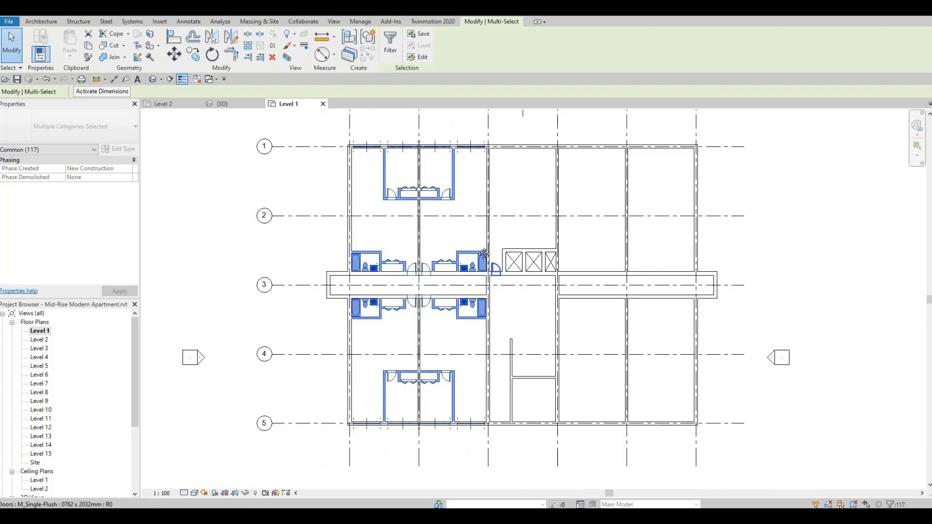
mouse_move(483, 253)
middle_mouse_down()
mouse_move(479, 271)
mouse_move(487, 262)
middle_mouse_up()
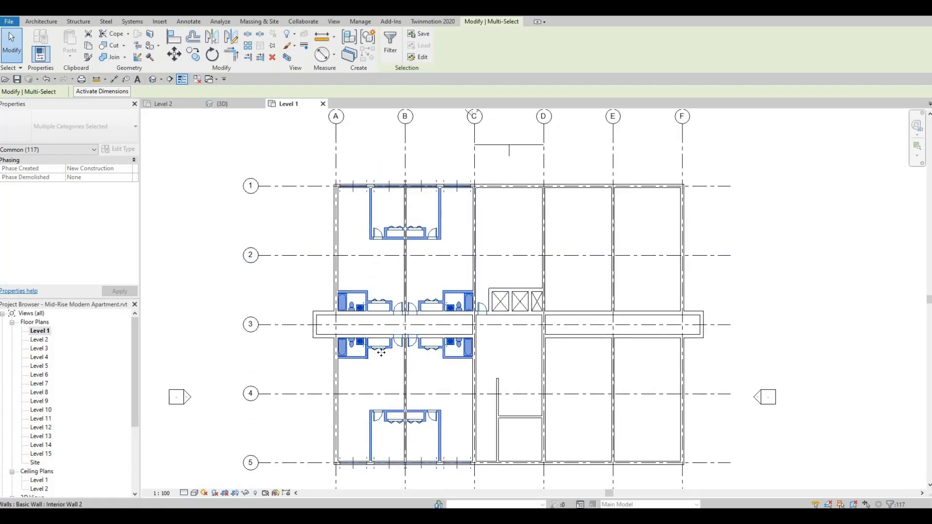
scroll(381, 349, "up", 1)
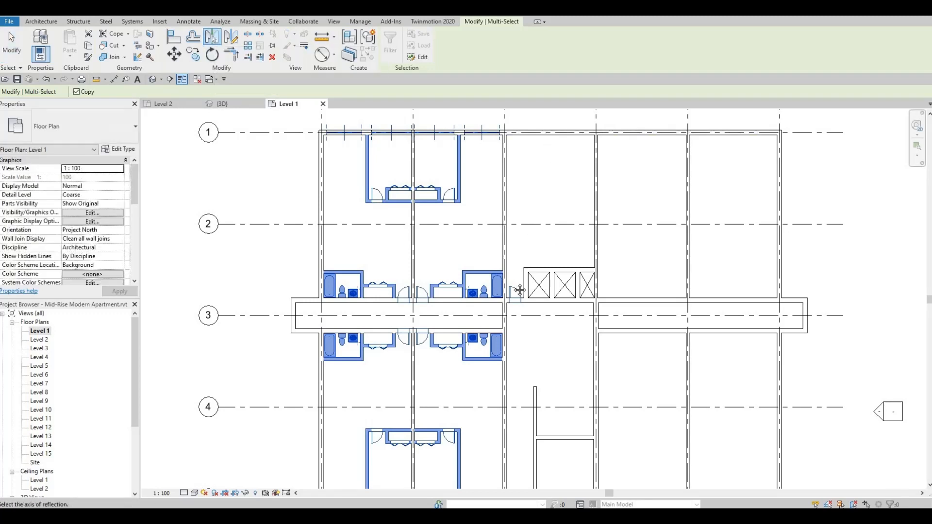
middle_click_drag(547, 141, 516, 249)
left_click(520, 197)
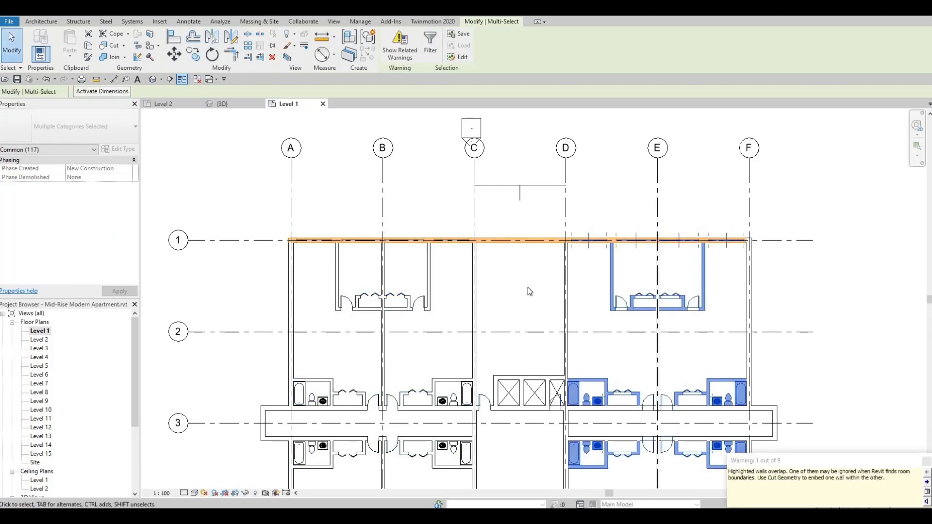
Step: Cut the two curtain wall windows between grids D and E into the exterior wall on grid 1
key("Escape")
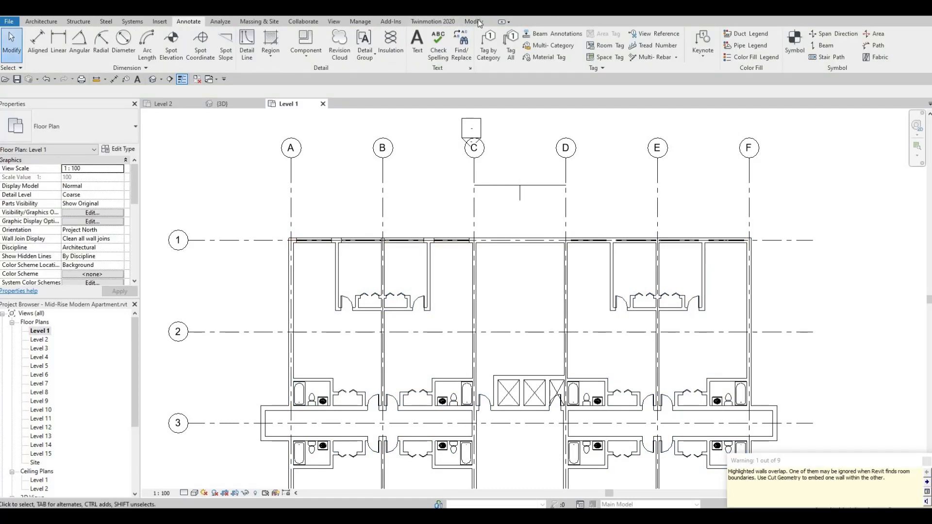
left_click(112, 46)
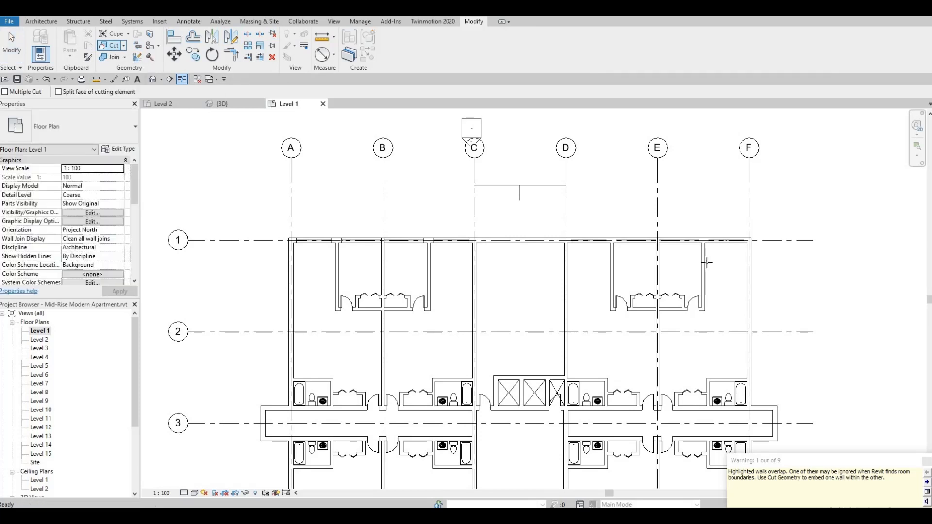
scroll(699, 255, "up", 3)
scroll(544, 235, "up", 2)
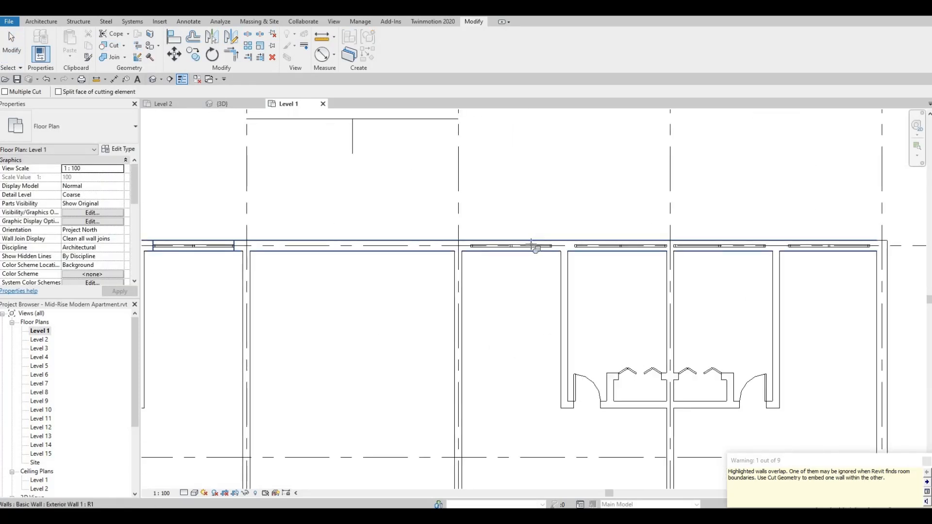
left_click(531, 245)
left_click(531, 247)
left_click(594, 240)
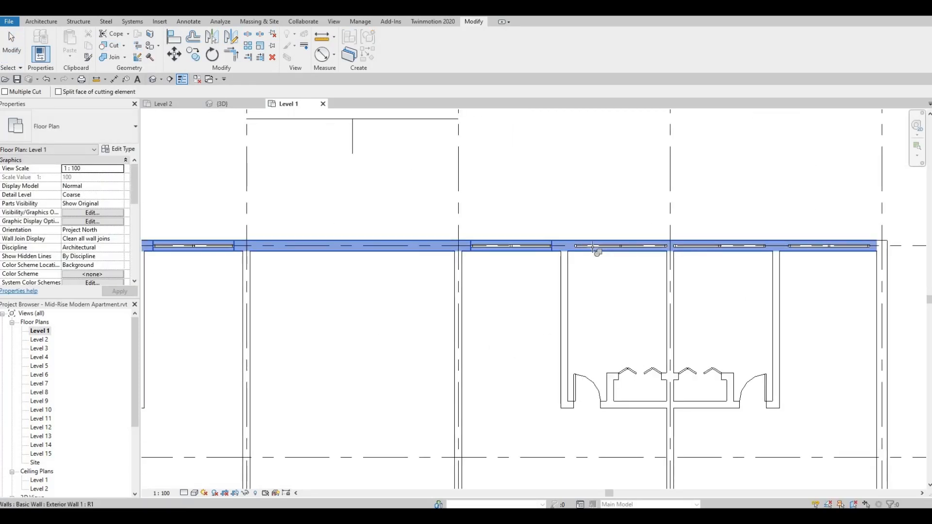
left_click(722, 242)
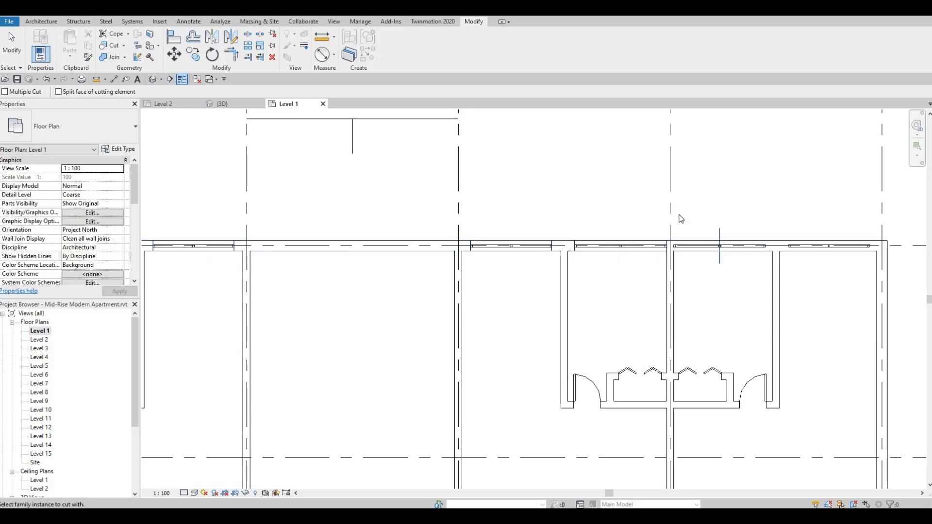
Step: Embed the two curtain wall windows between grids E and F in the grid 1 exterior wall using Cut Geometry
key("Escape")
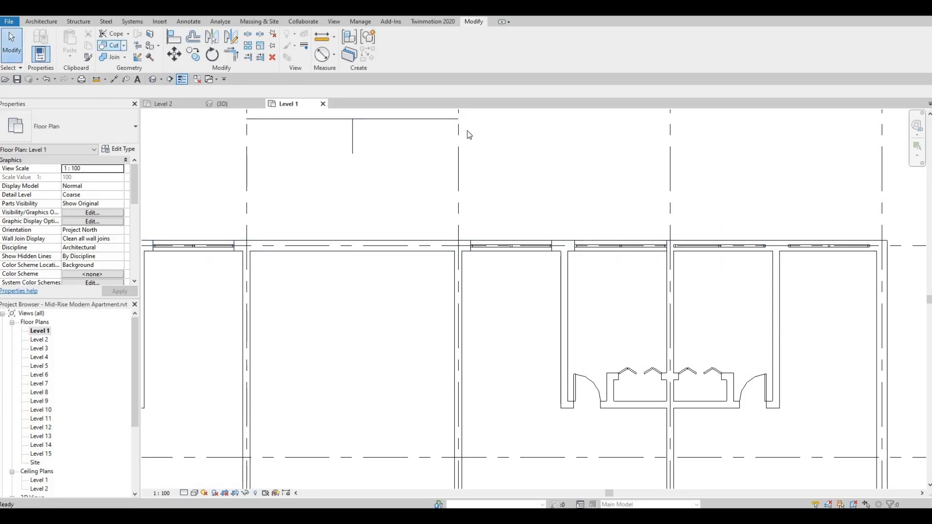
key("c")
key("g")
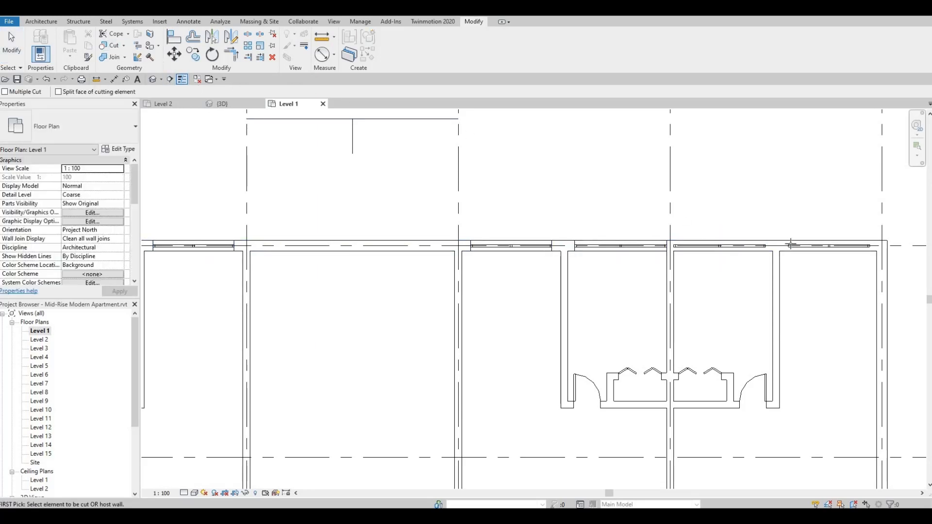
left_click(760, 248)
left_click(801, 241)
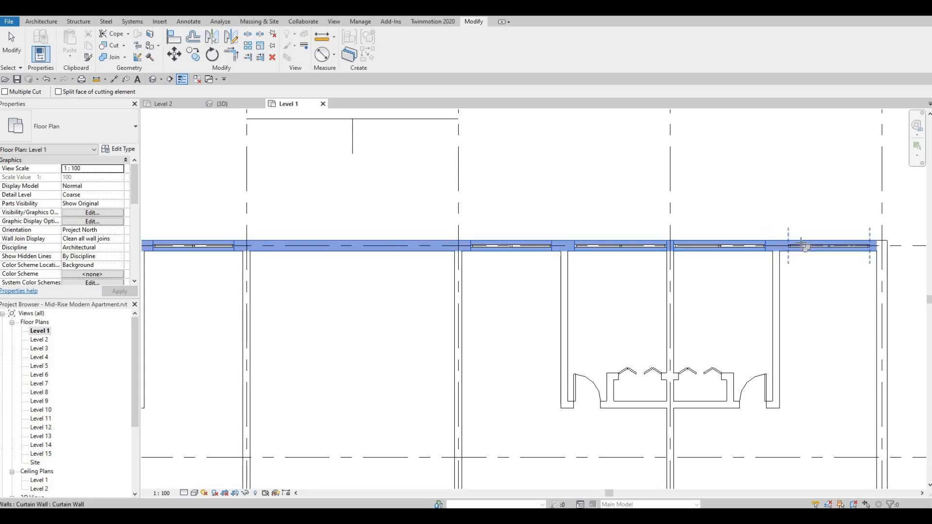
left_click(799, 244)
Step: Cut the two curtain wall windows between grids E and F into the exterior wall on grid 5
scroll(788, 321, "down", 2)
middle_click_drag(775, 420, 710, 195)
scroll(727, 256, "up", 5)
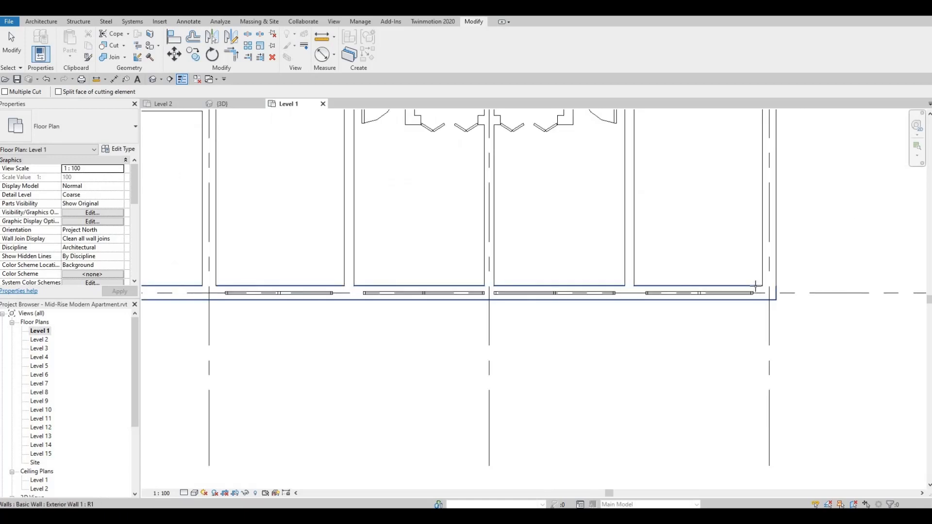
left_click(750, 293)
left_click(655, 286)
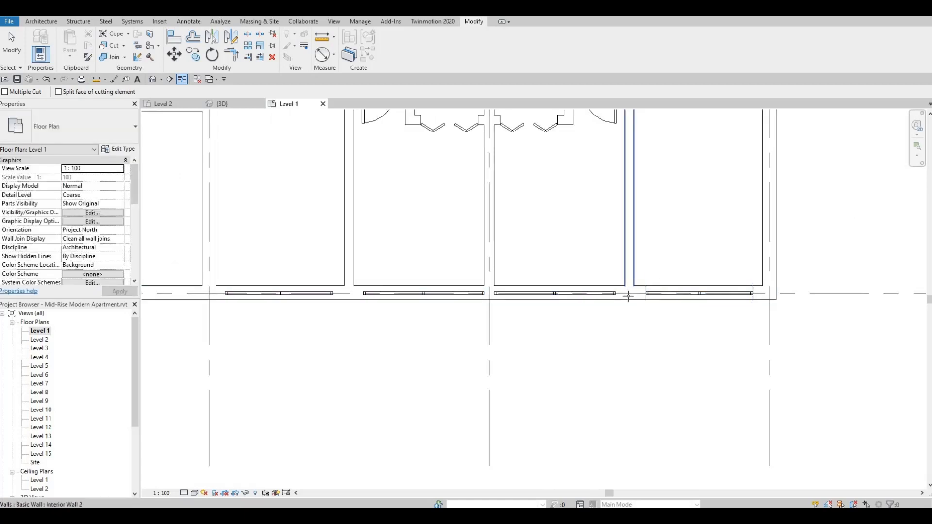
left_click(612, 296)
Step: Embed the two remaining curtain wall windows between grids D and E in the grid 5 exterior wall
left_click(468, 297)
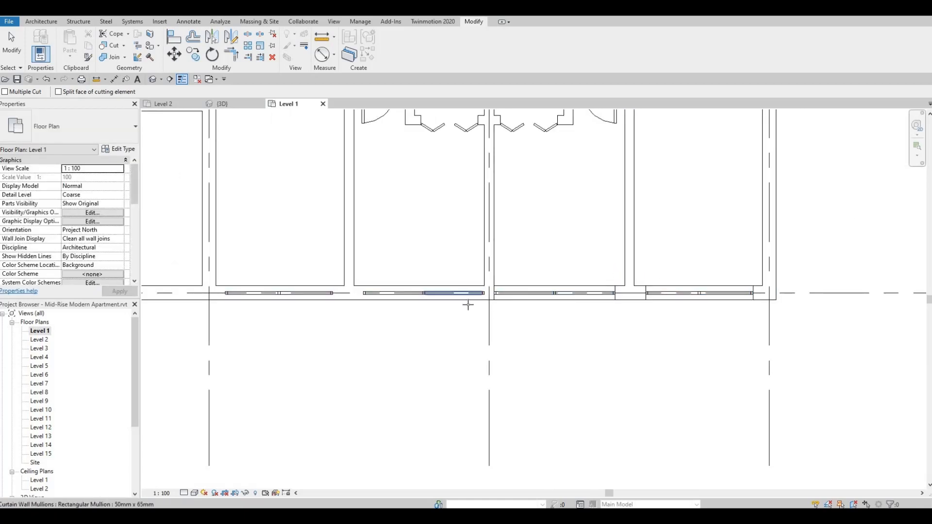
left_click(467, 298)
left_click(456, 295)
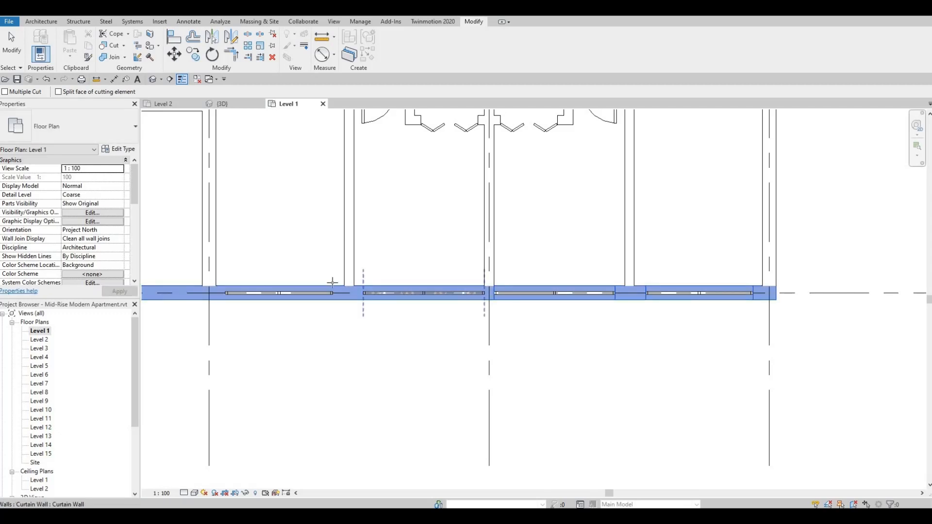
left_click(310, 301)
left_click(314, 294)
scroll(348, 243, "down", 2)
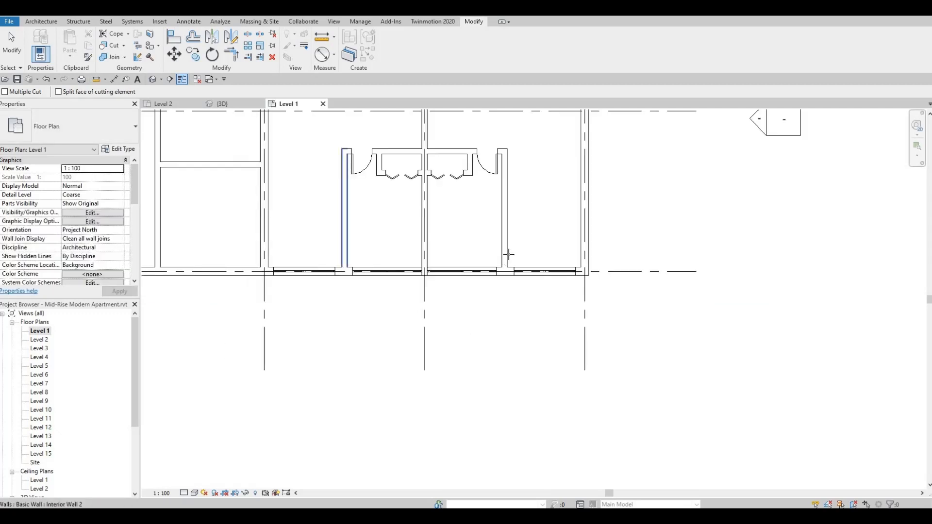
scroll(508, 254, "down", 5)
key("Escape")
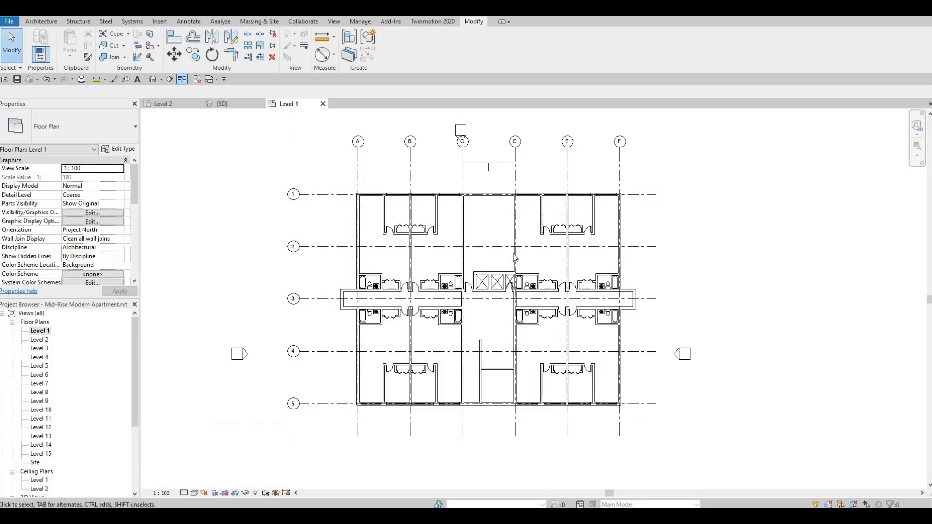
scroll(515, 258, "up", 2)
middle_click_drag(546, 294, 556, 260)
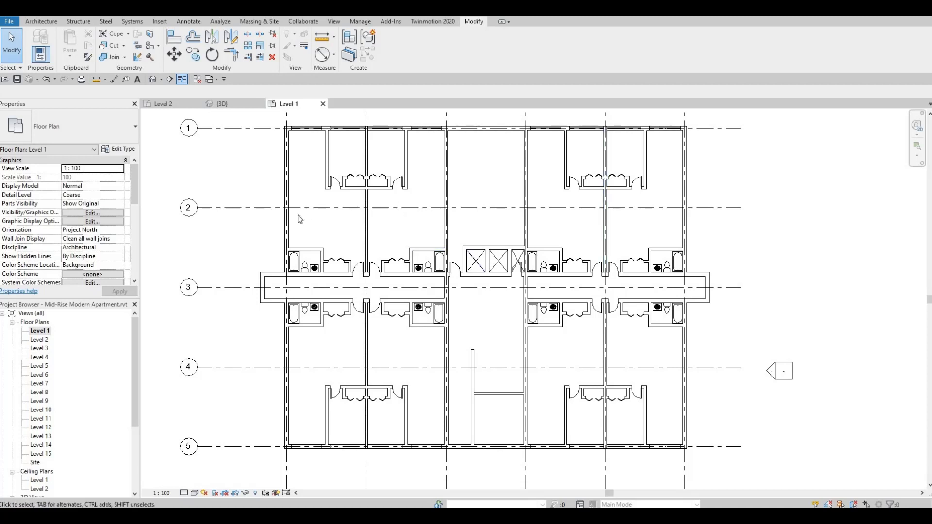
middle_click_drag(437, 284, 444, 222)
scroll(444, 221, "down", 1)
scroll(383, 347, "up", 2)
scroll(417, 346, "up", 1)
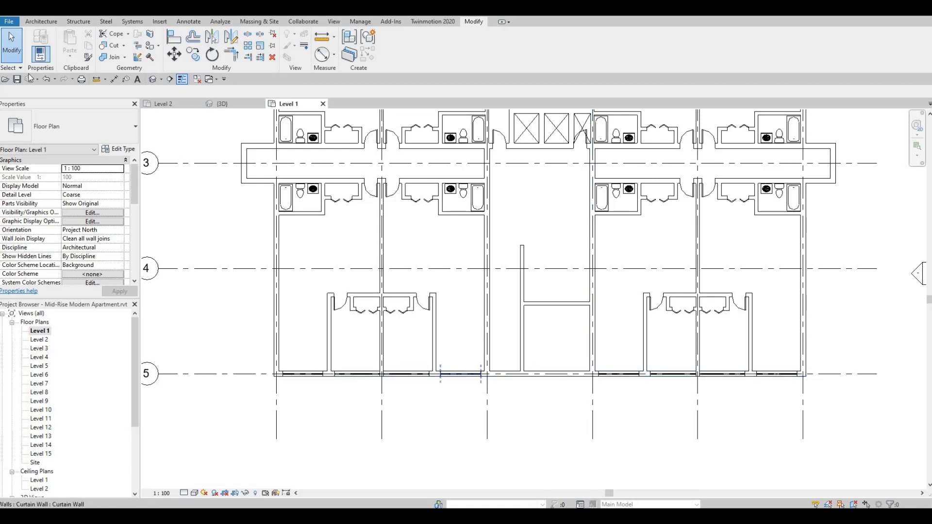
left_click(54, 22)
left_click(39, 39)
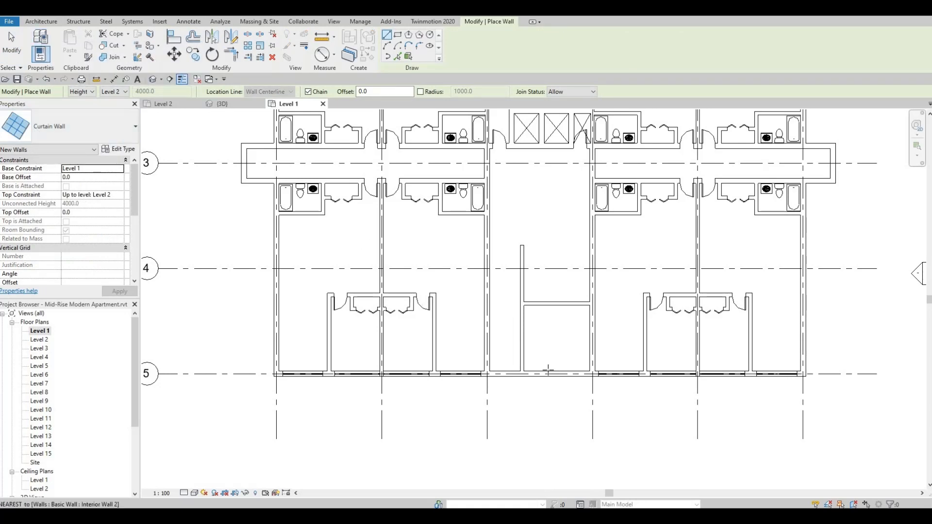
scroll(491, 389, "up", 8)
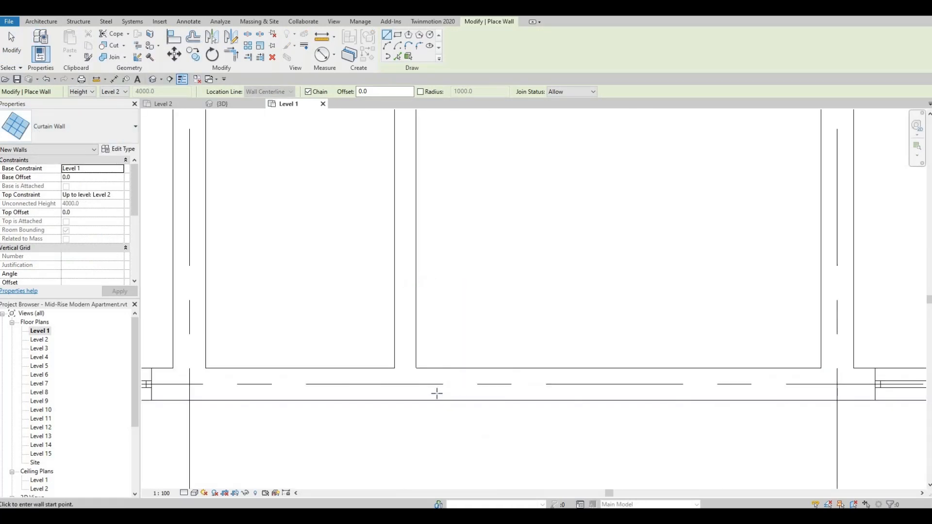
scroll(452, 373, "down", 3)
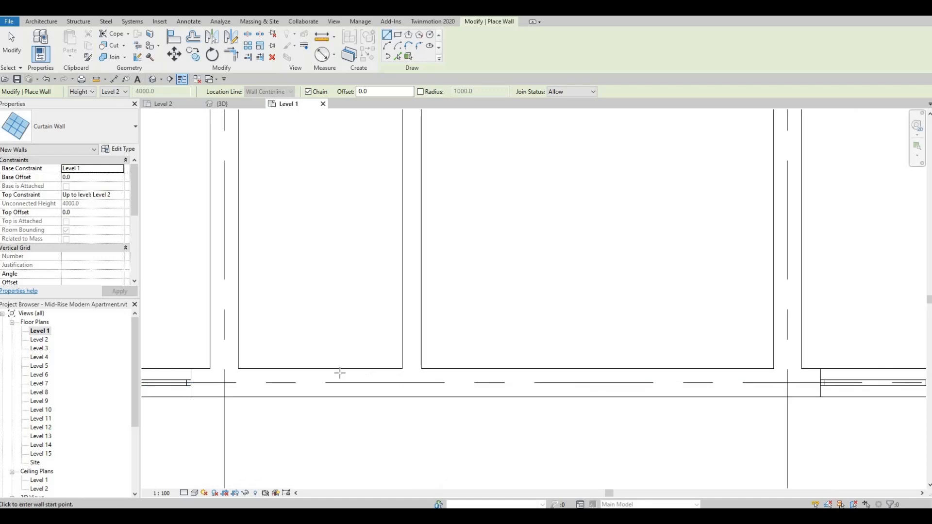
left_click(323, 379)
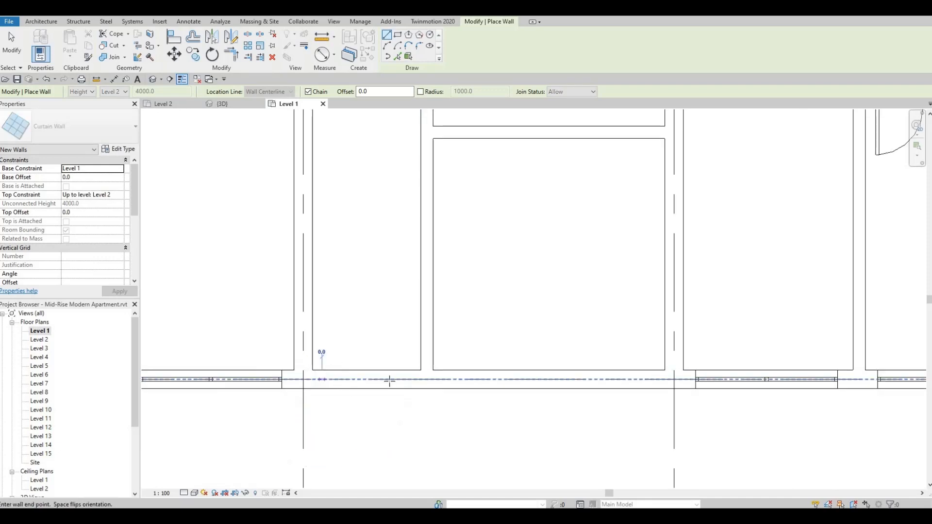
scroll(452, 358, "down", 2)
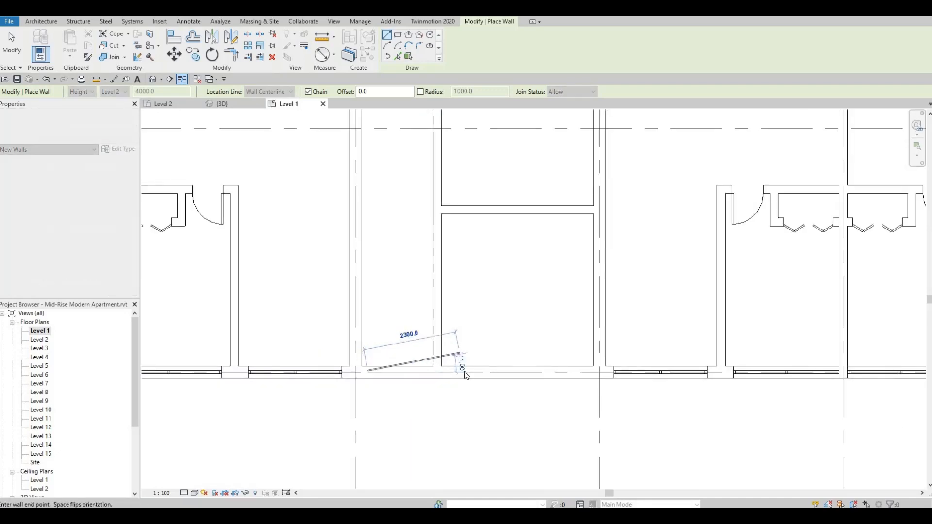
scroll(499, 347, "down", 1)
key("Escape")
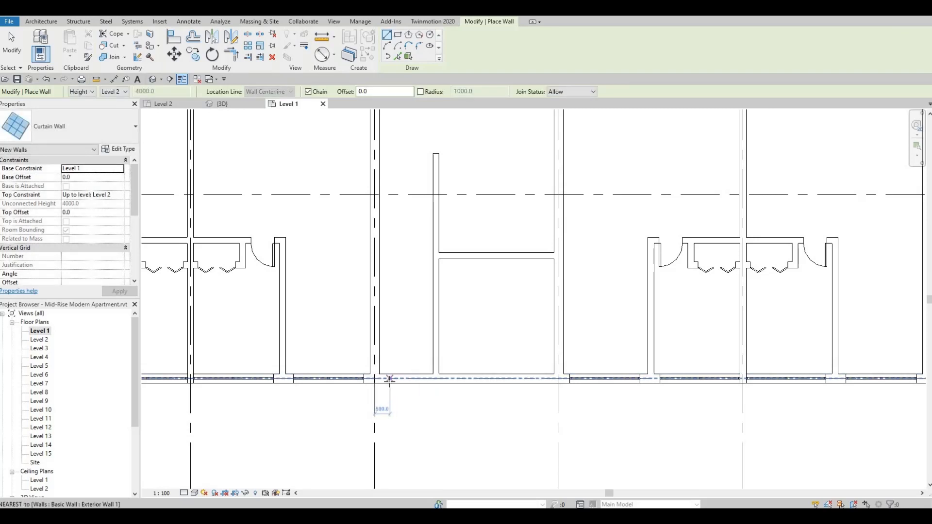
scroll(388, 378, "up", 1)
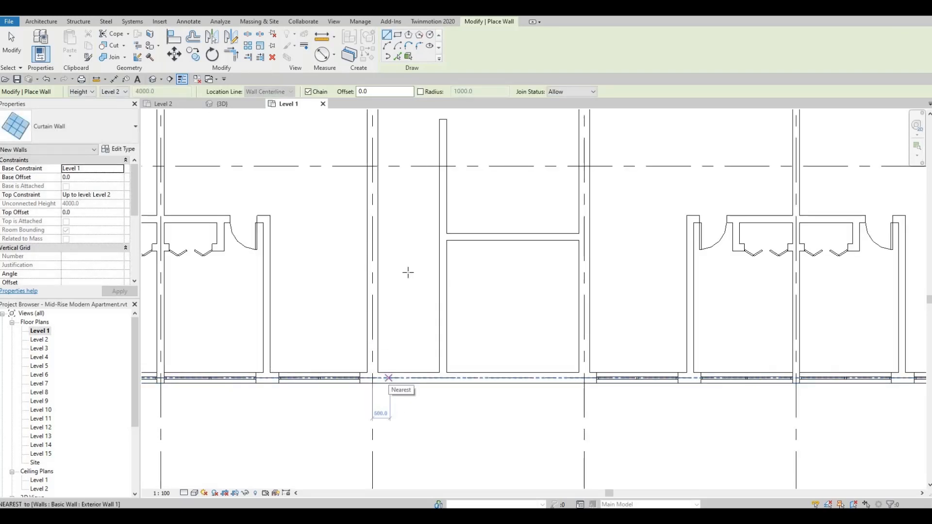
Step: Place M_Sliding-2 Panel 1830 x 2134mm doors in the grid 5 exterior wall between grids C and D and in the parallel interior wall behind it
left_click(39, 22)
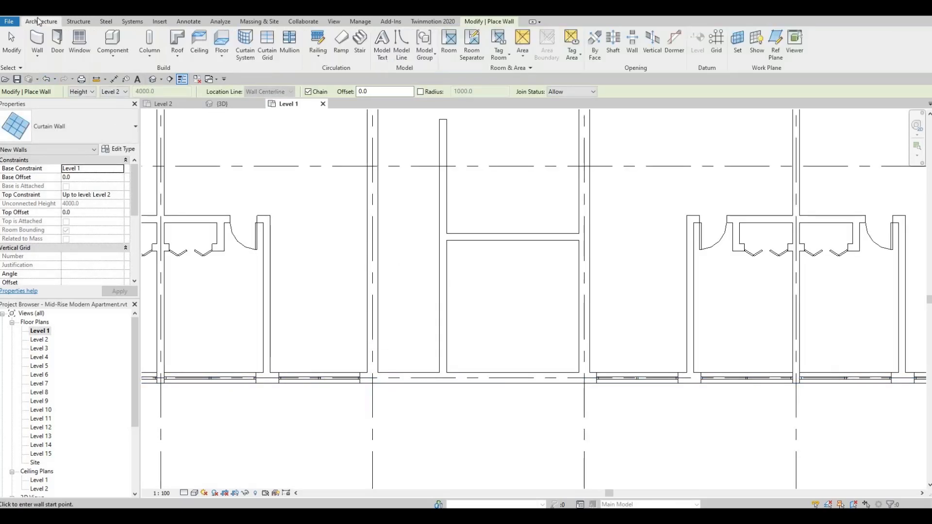
key("Escape")
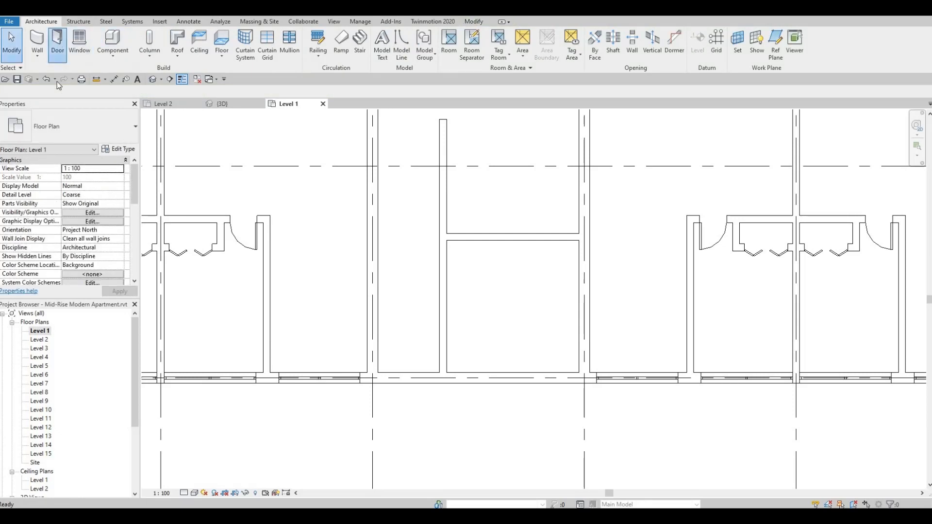
left_click(61, 128)
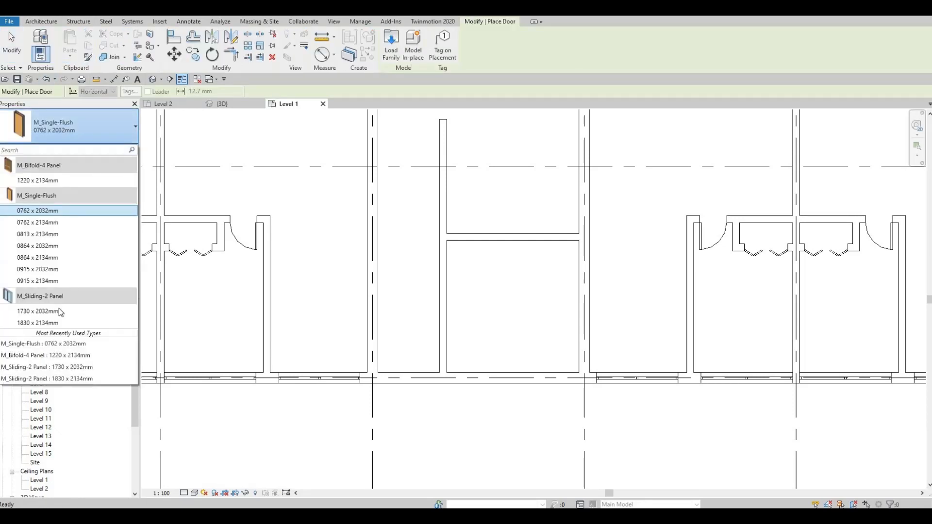
left_click(44, 323)
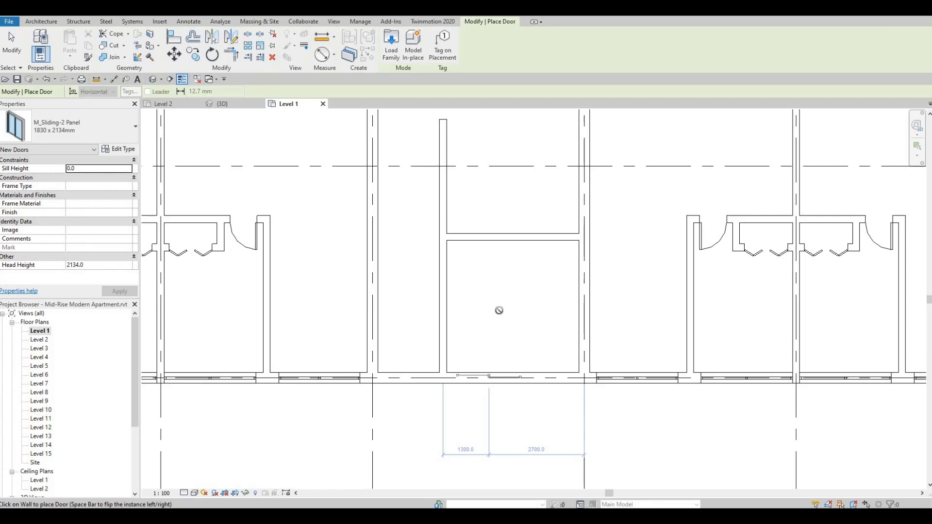
left_click(489, 377)
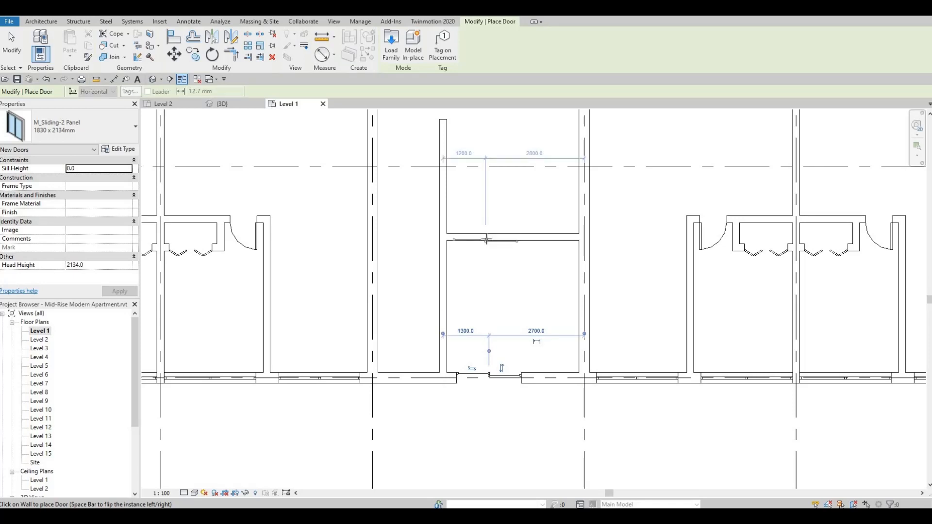
left_click(486, 239)
key("Escape")
key("Escape")
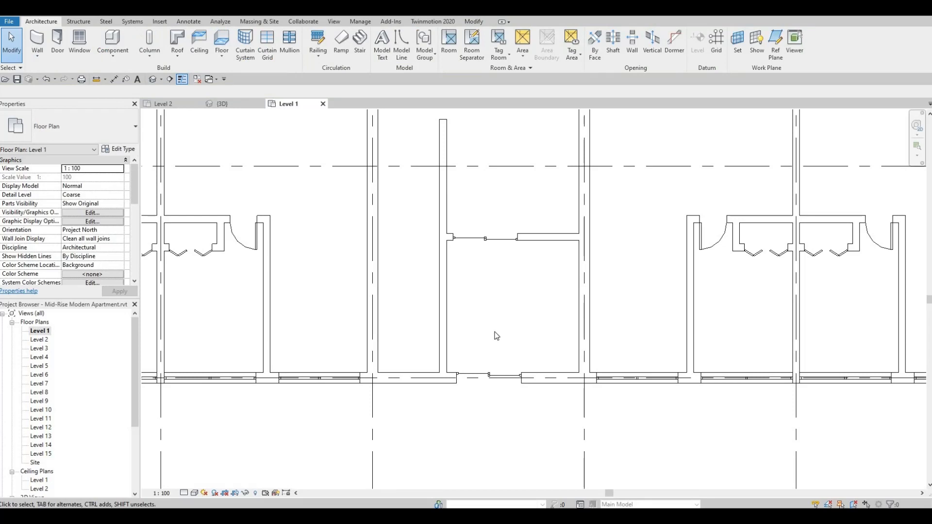
Step: Nudge the exterior sliding door toward grid C to 1220 mm from the interior dividing wall, in line with the inner sliding door
left_click(481, 375)
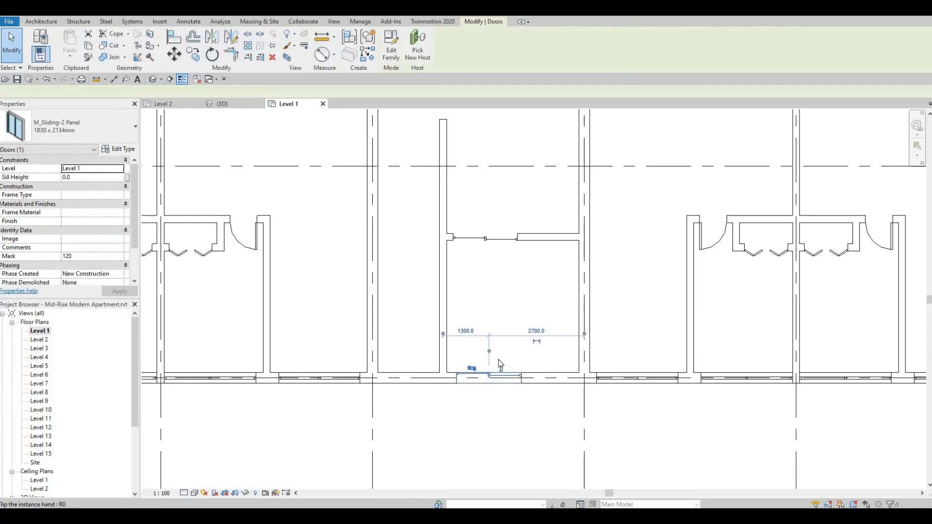
key("Left")
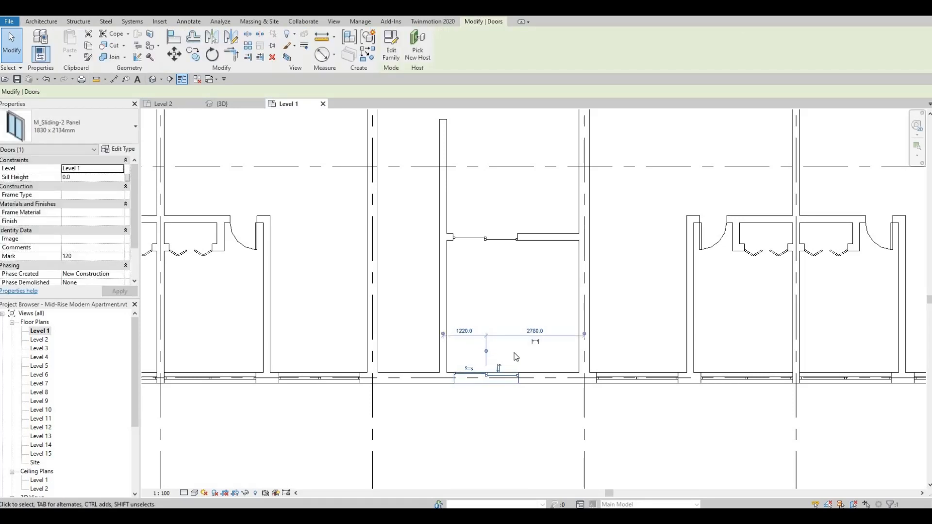
key("Escape")
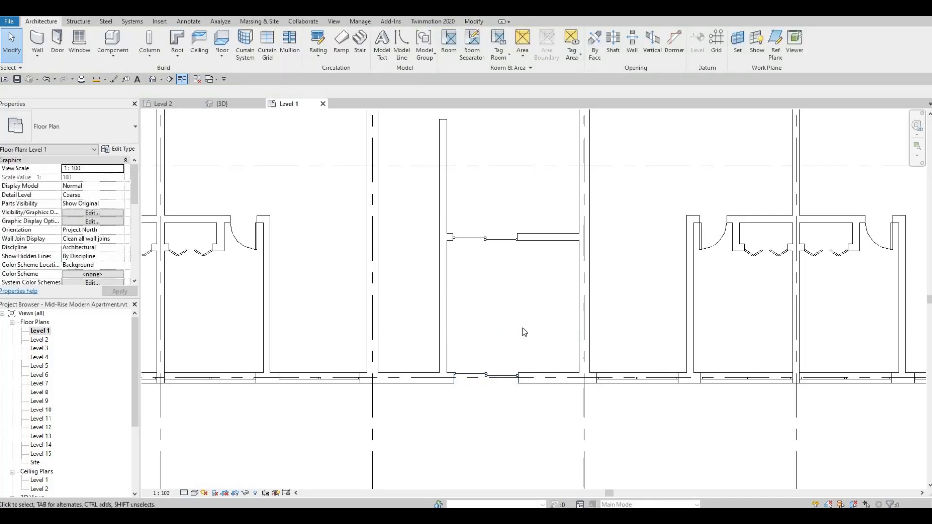
middle_click_drag(522, 329, 521, 310)
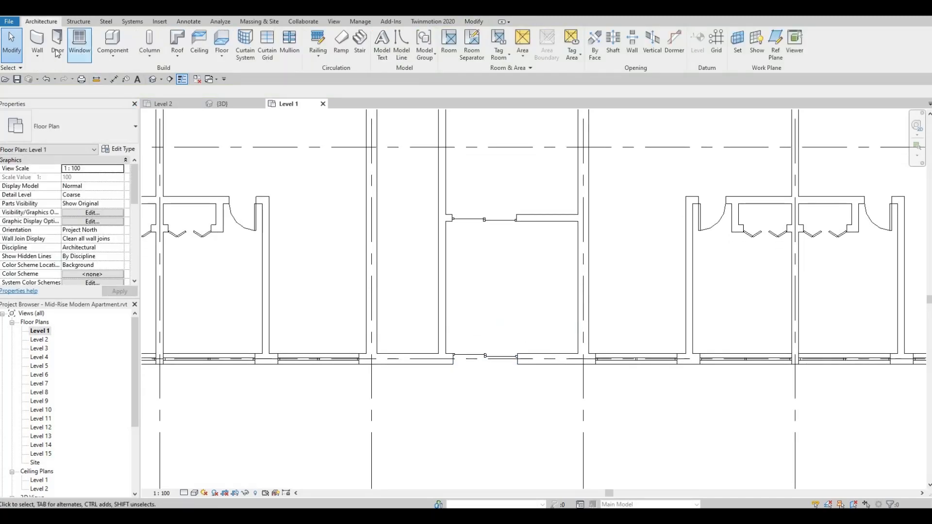
left_click(38, 38)
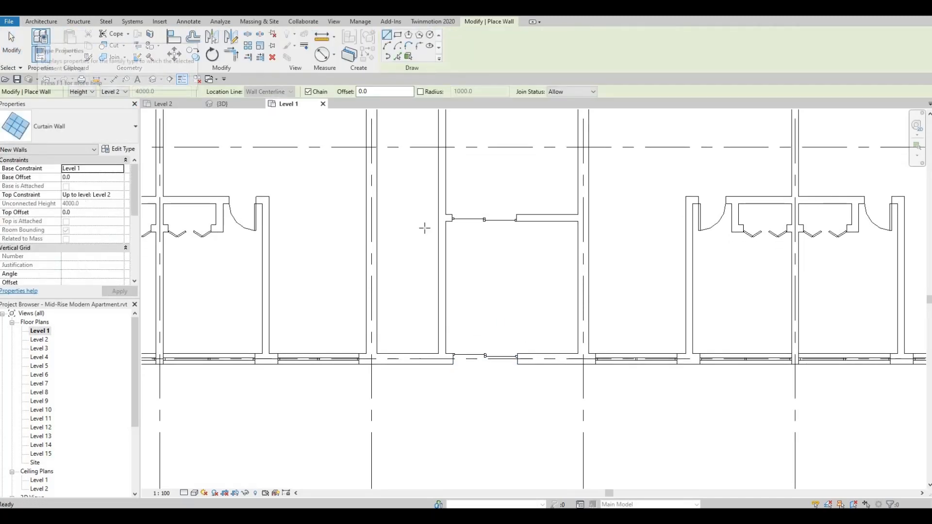
key("Escape")
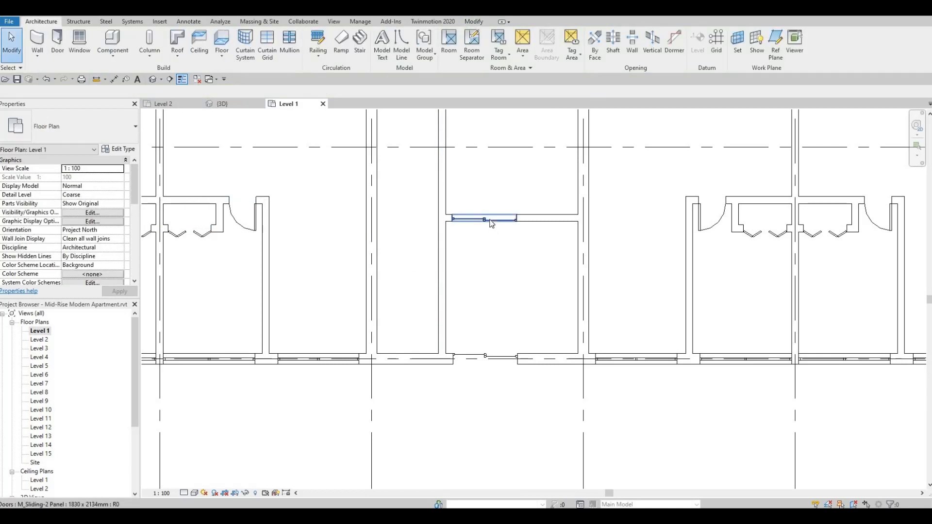
Step: Change both the exterior and the inner sliding doors between grids C and D to the M_Sliding-2 Panel 1730 x 2032mm type
left_click(491, 221)
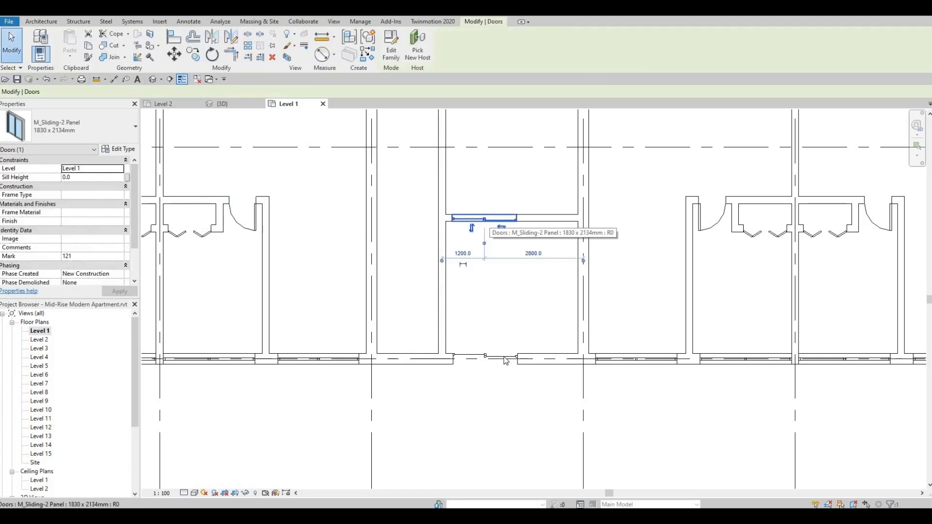
left_click(93, 127)
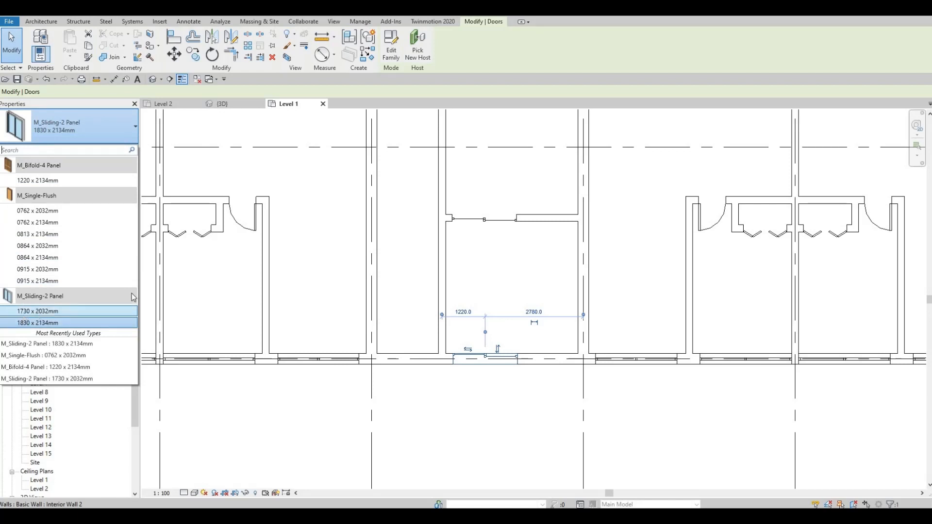
left_click(29, 311)
key("ctrl+z")
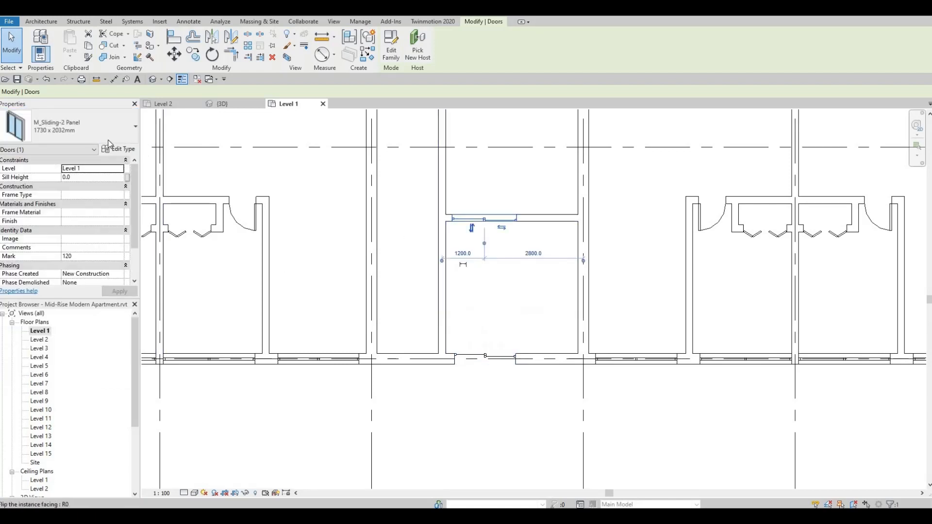
left_click(92, 127)
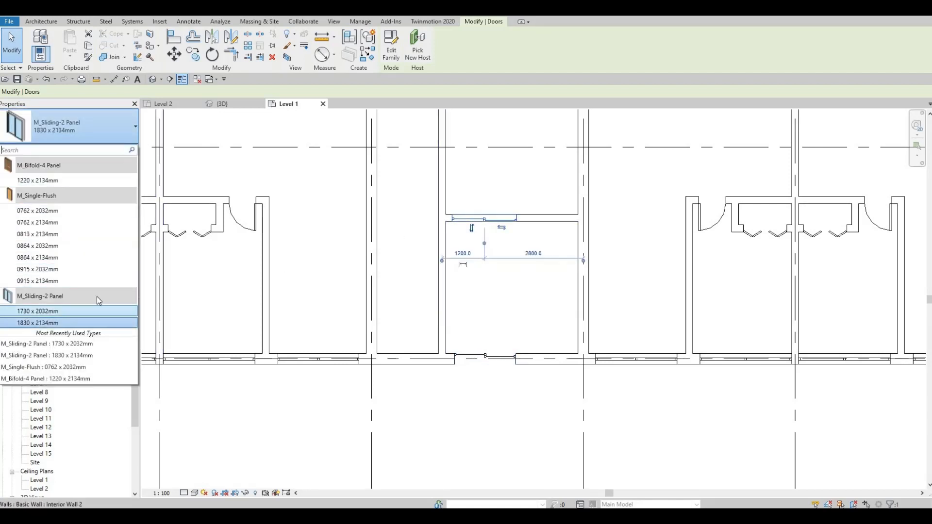
left_click(27, 311)
key("Escape")
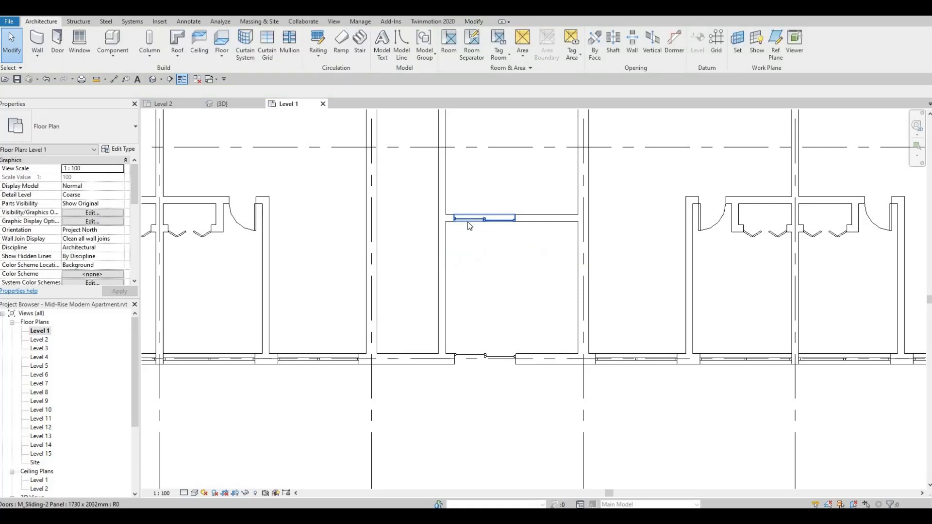
Step: Nudge both sliding doors slightly toward grid C, placing the exterior one 1140 mm from the interior dividing wall
left_click(469, 224)
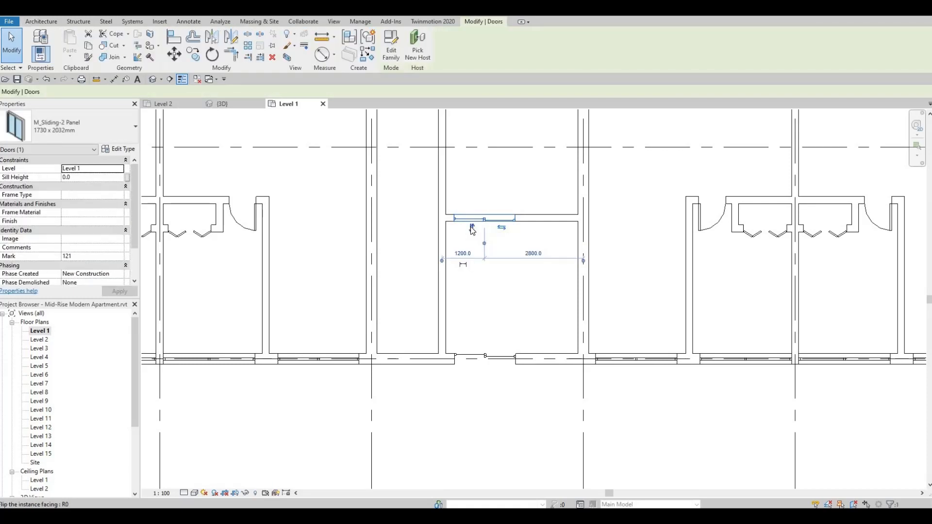
left_click(482, 354)
key("Left")
key("Left")
key("Left")
key("Left")
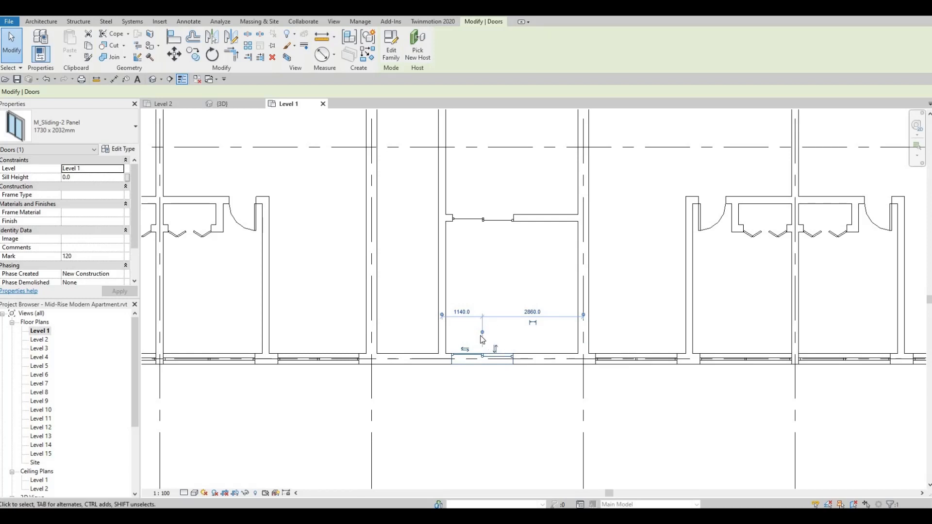
Step: Align the side edges of the exterior and inner sliding doors with each other using the Align tool
left_click(482, 341)
key("a")
key("l")
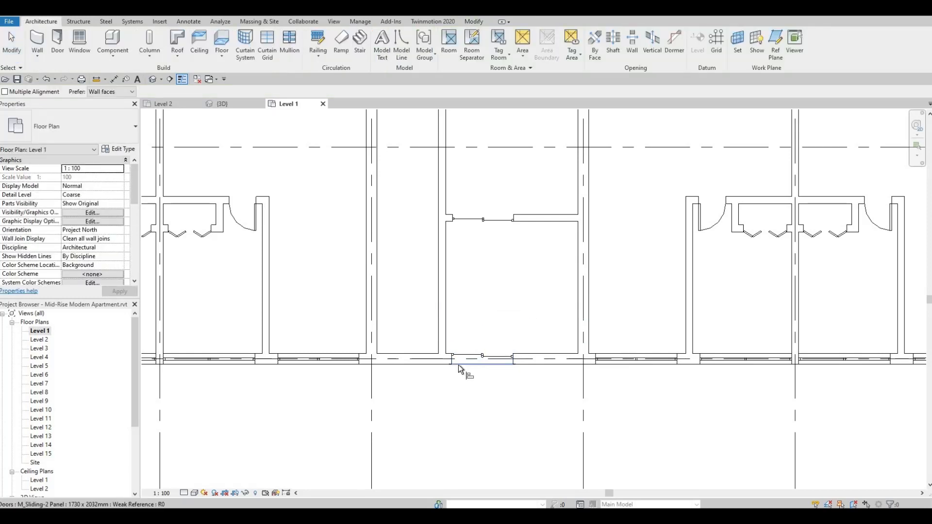
left_click(452, 221)
key("Escape")
key("Escape")
Step: Draw a curtain wall window along the grid 5 exterior wall between the sliding door and grid D
middle_click_drag(511, 315, 506, 312)
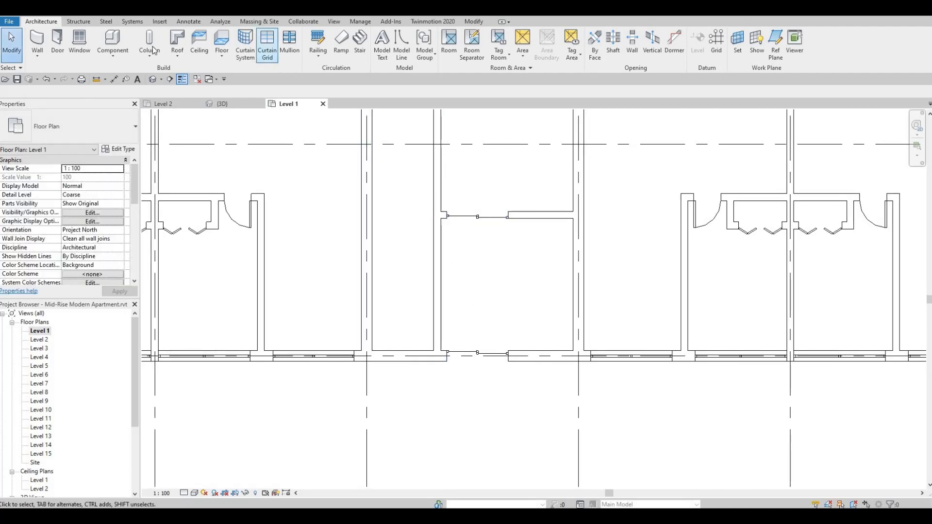
left_click(35, 41)
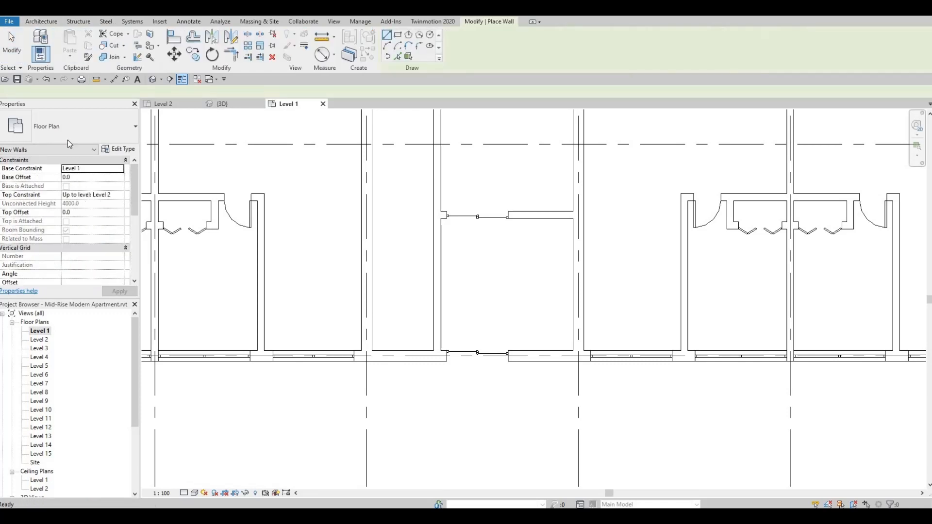
scroll(566, 362, "up", 3)
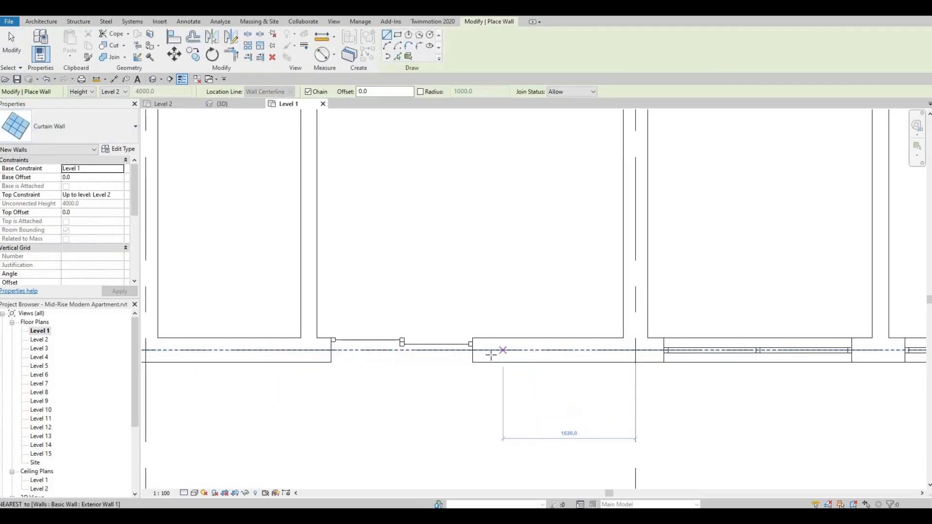
left_click(492, 349)
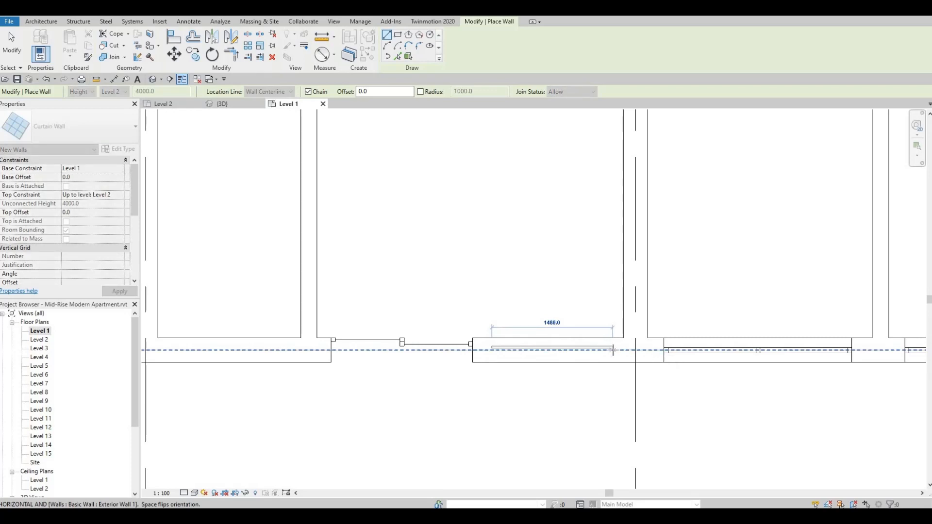
Step: Finish a curtain wall about 1480 mm long in the exterior wall between the sliding entrance door and the adjacent window, and flip its orientation
left_click(613, 349)
key("Escape")
key("Escape")
left_click(555, 346)
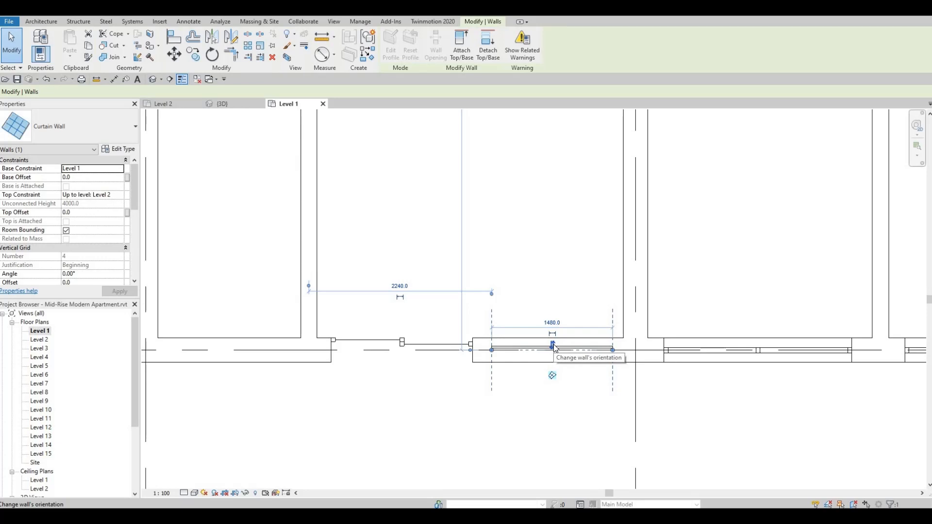
left_click(553, 345)
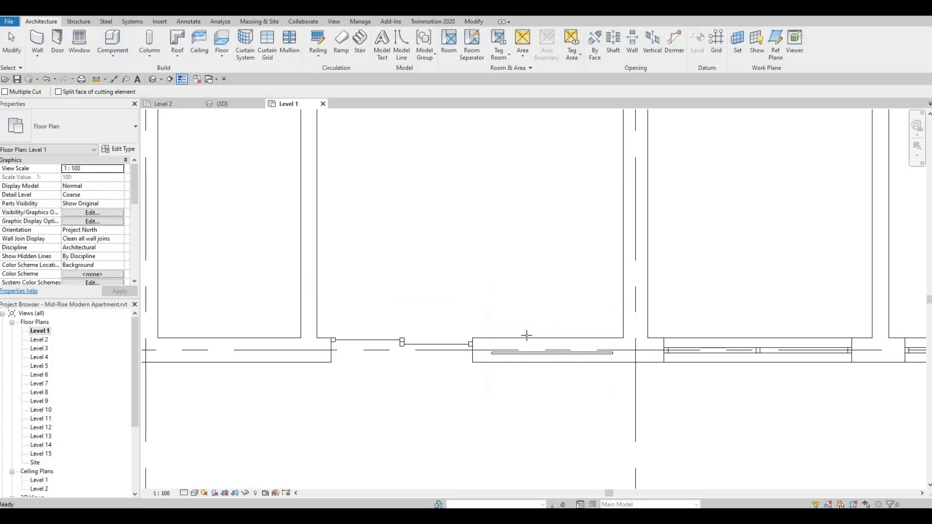
Step: Cut the exterior wall with the new curtain wall beside the entrance door
left_click(558, 363)
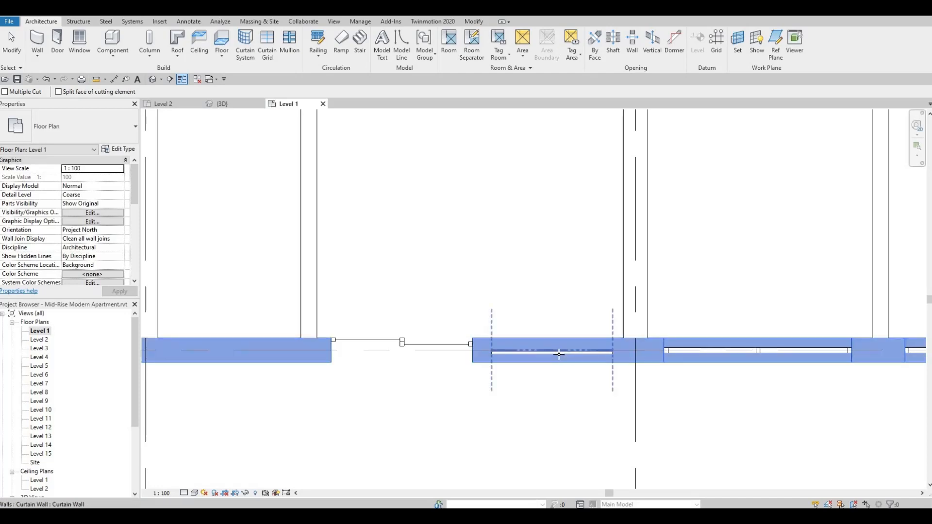
left_click(561, 354)
key("Escape")
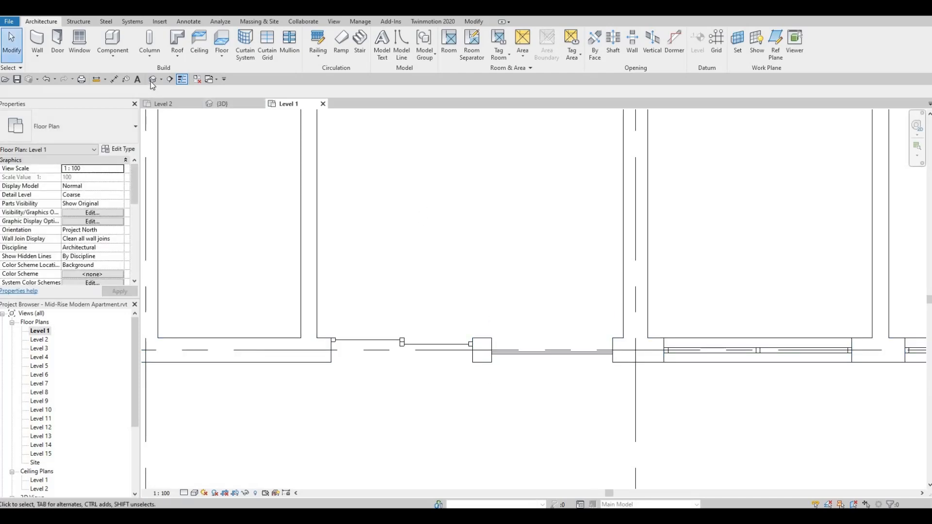
Step: In the 3D view, lower the top edge of the entrance curtain wall to a height of about 2900 mm
middle_click_drag(330, 367, 743, 300, "shift")
scroll(640, 324, "up", 3)
middle_click_drag(744, 300, 651, 320)
scroll(649, 319, "up", 2)
left_click(663, 291)
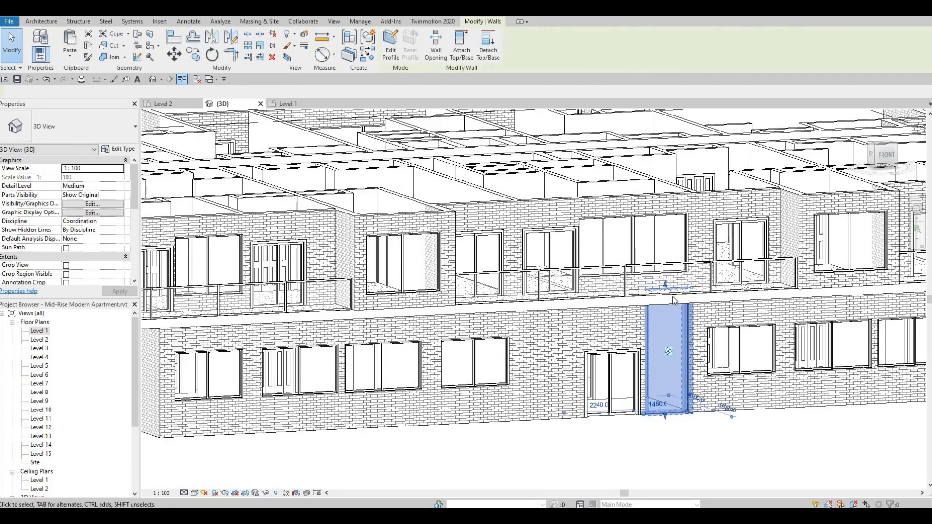
scroll(664, 288, "up", 2)
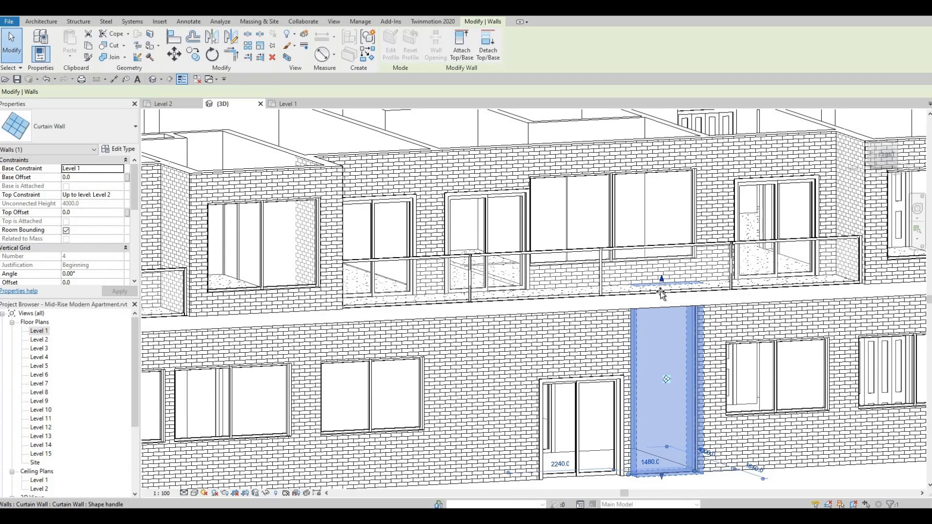
left_click_drag(656, 325, 682, 390)
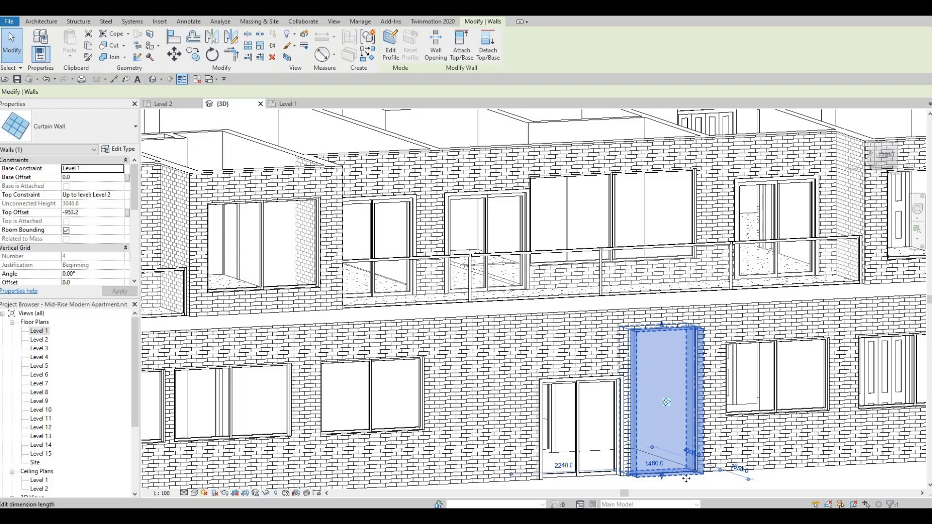
left_click_drag(662, 326, 661, 333)
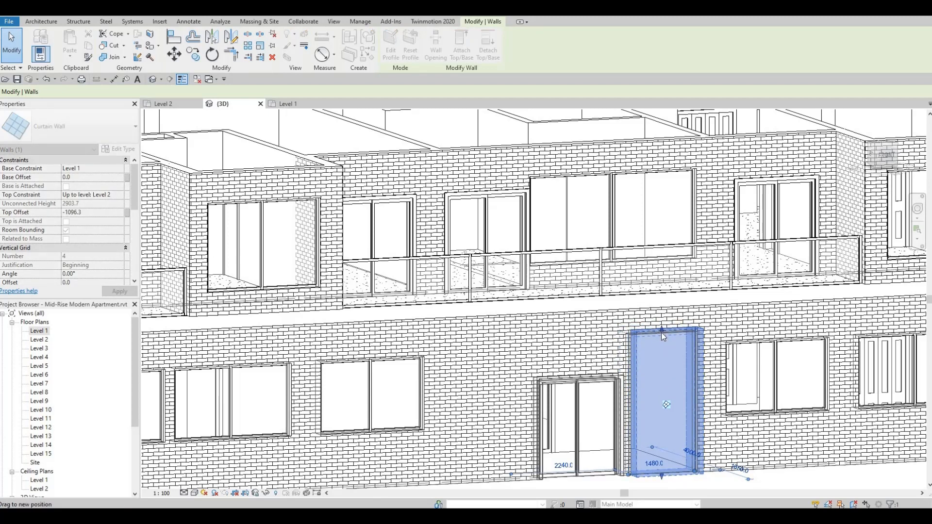
key("Escape")
Step: Add a vertical curtain grid line across all segments, 400 mm from the curtain wall's edge farthest from the entrance door
middle_click_drag(650, 368, 629, 321)
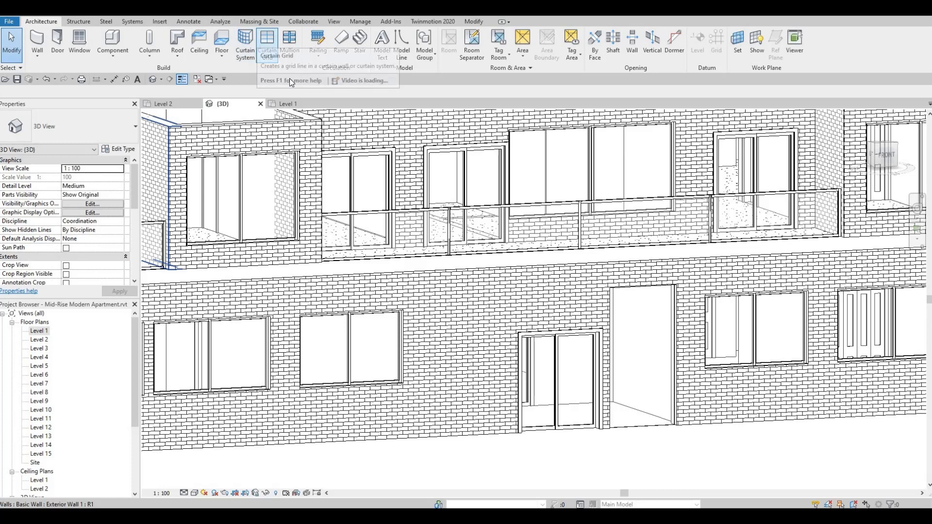
left_click(267, 42)
scroll(672, 272, "up", 2)
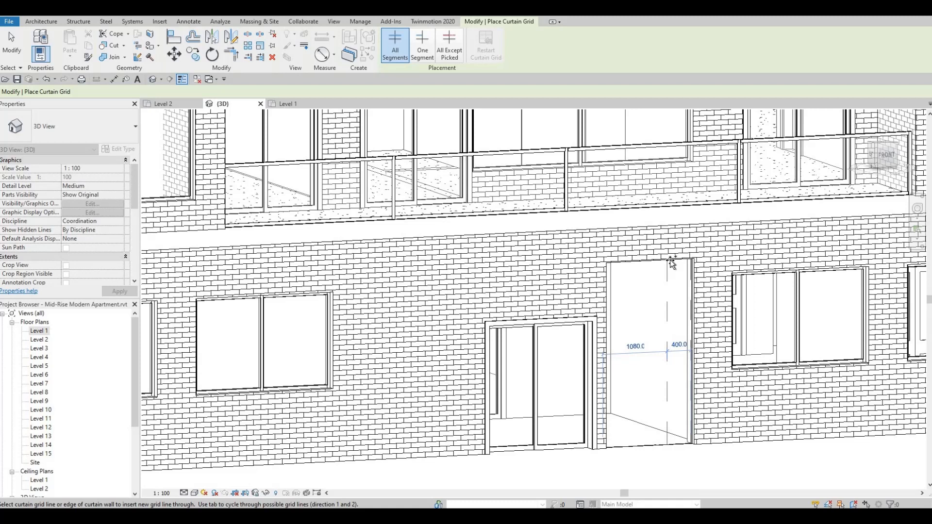
left_click(672, 263)
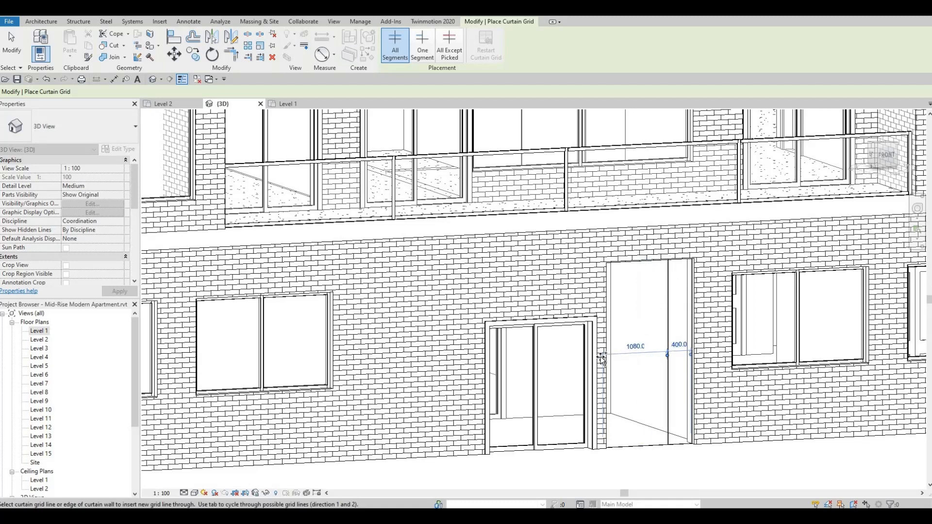
Step: Add a horizontal curtain grid line through all segments at the curtain wall's mid-height
left_click(421, 53)
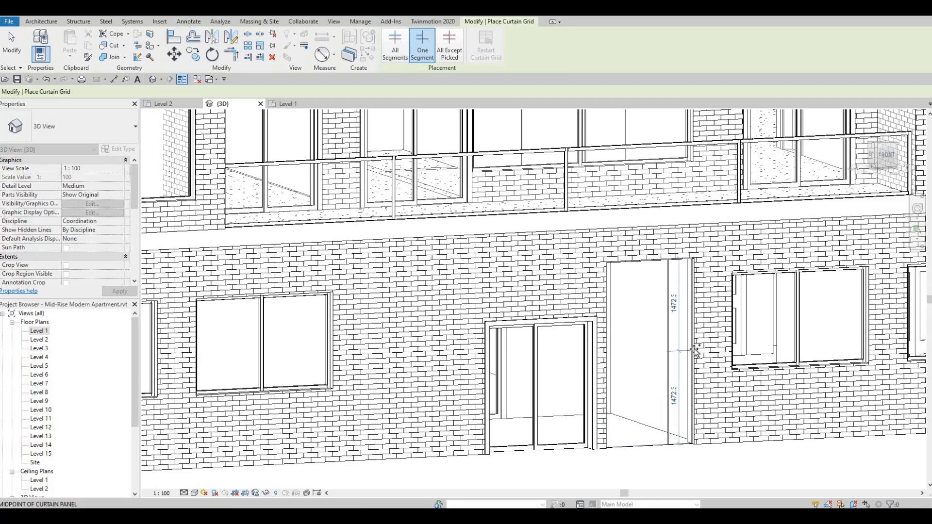
scroll(641, 289, "up", 2)
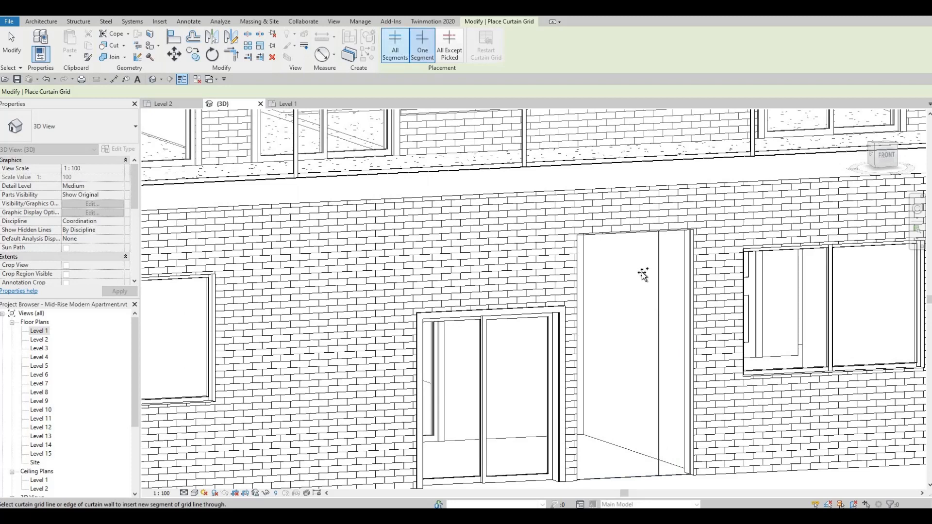
key("Escape")
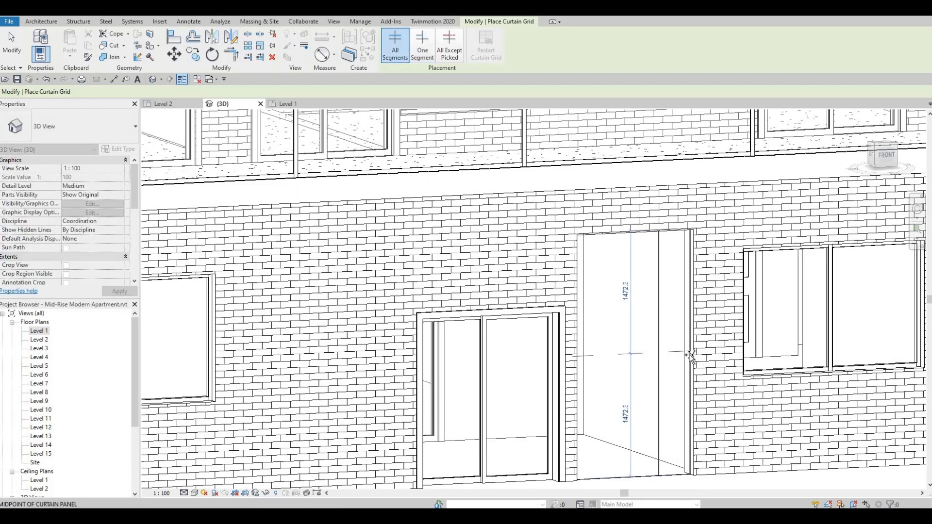
Step: Add single-segment horizontal grid lines at the midpoints of the upper and lower narrow panels
left_click(423, 46)
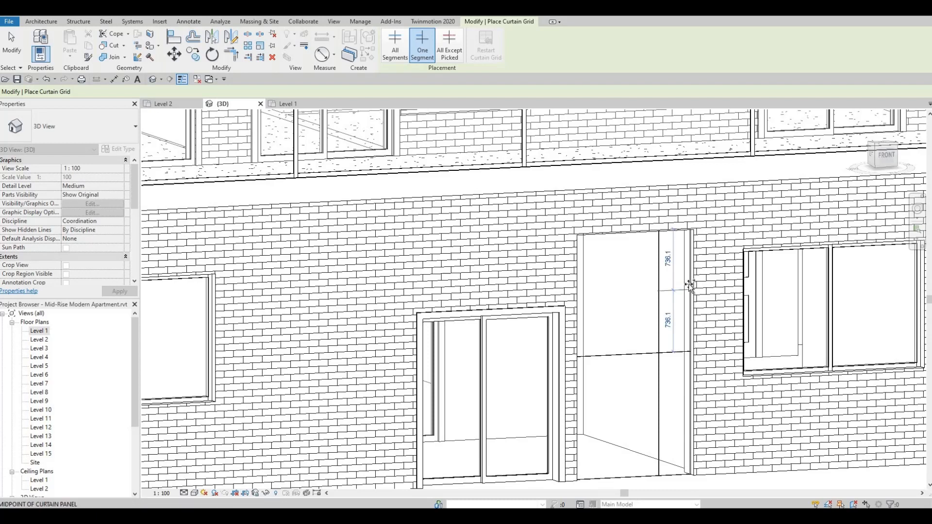
left_click(695, 323)
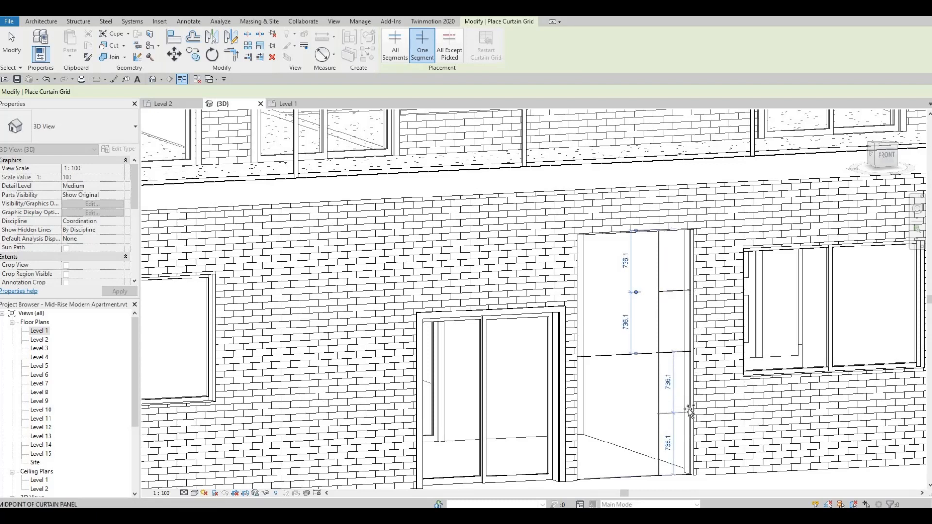
scroll(641, 340, "down", 2)
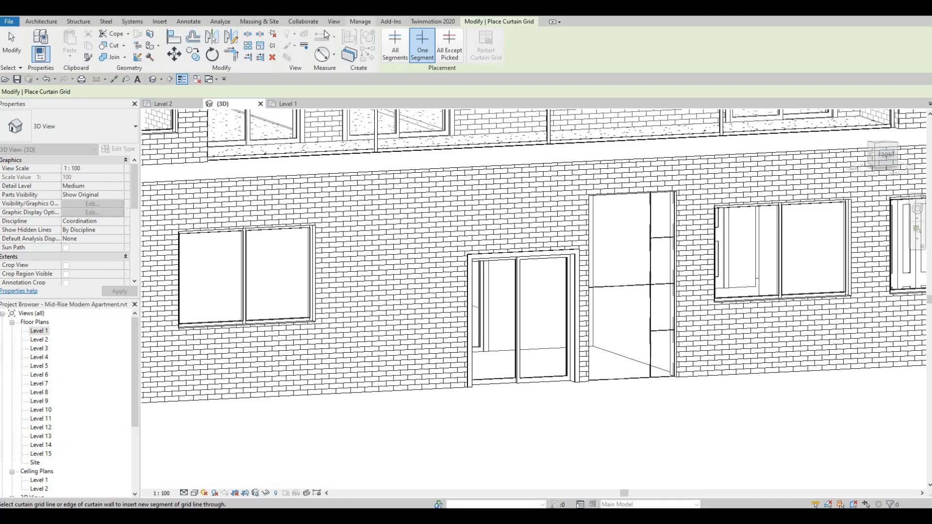
Step: Place 50mm x 65mm rectangular mullions on all grid lines of the entrance curtain wall
left_click(40, 21)
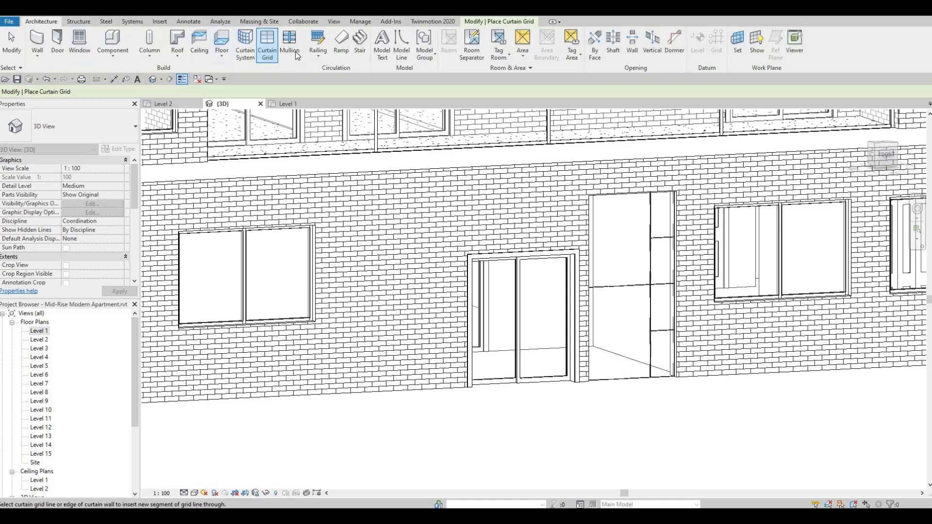
left_click(280, 61)
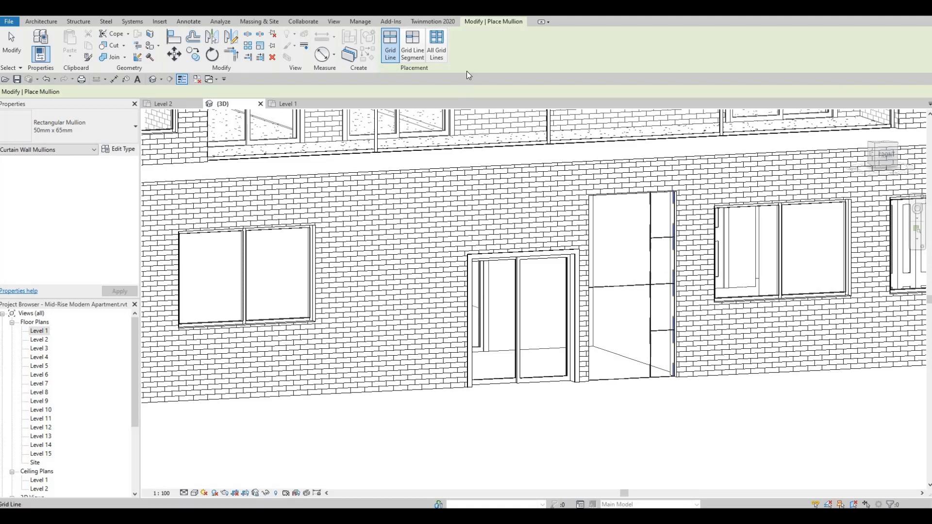
left_click(436, 48)
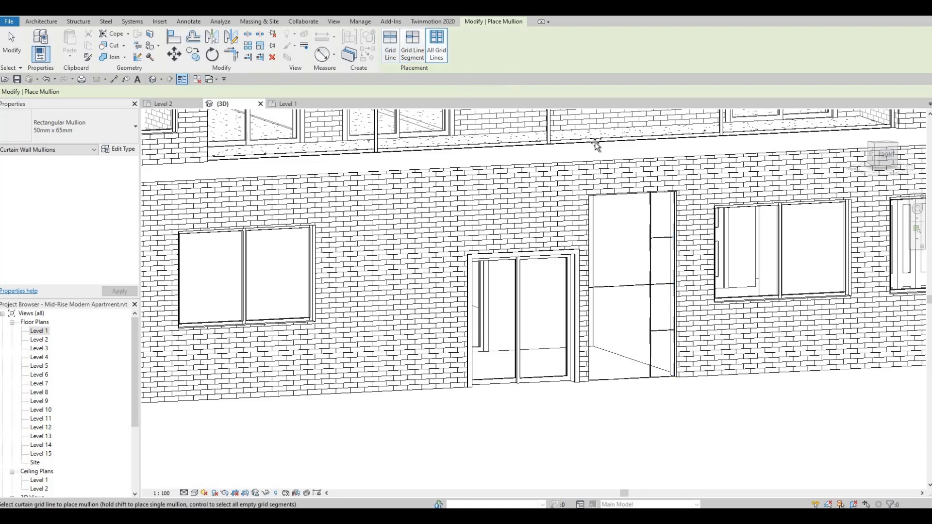
left_click(679, 246)
key("Escape")
key("Escape")
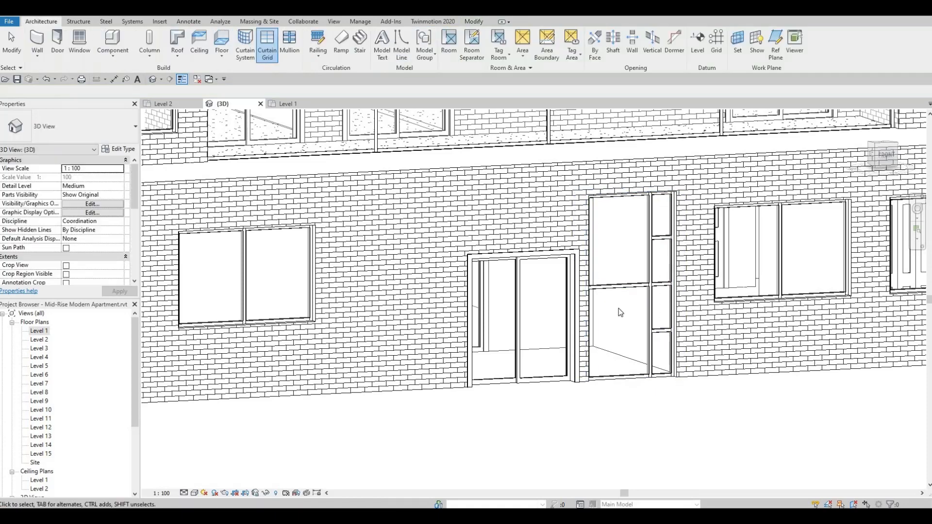
Step: Examine the entrance curtain wall and the ground-floor facade from several angles in the 3D view
scroll(618, 309, "down", 1)
middle_click_drag(584, 374, 540, 313, "shift")
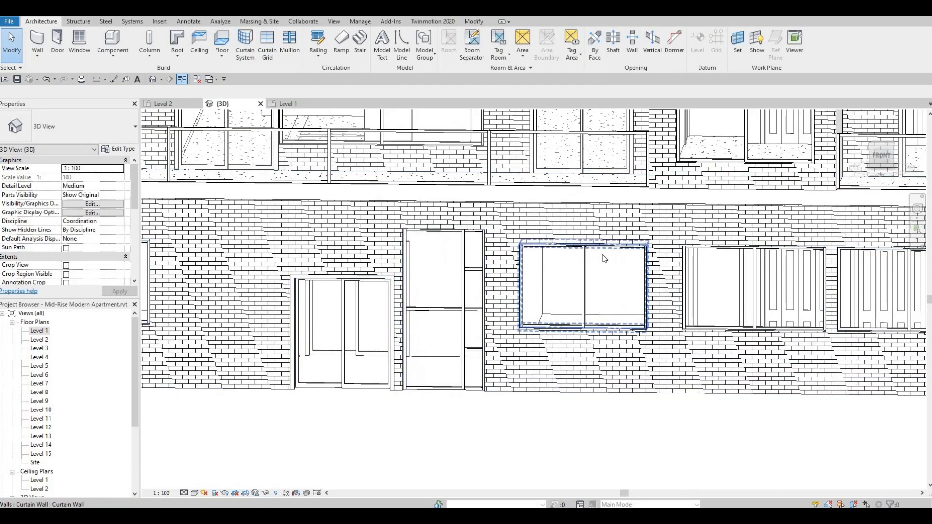
middle_click_drag(603, 259, 493, 212, "shift")
middle_click_drag(588, 238, 644, 257, "shift")
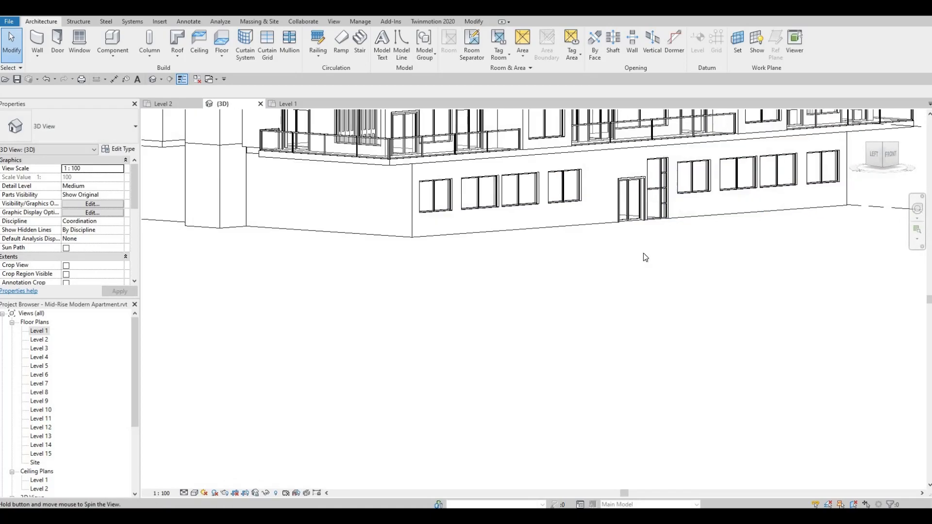
mouse_move(653, 213)
middle_mouse_down("shift")
mouse_move(652, 235)
mouse_move(618, 219)
mouse_move(619, 201)
mouse_move(616, 228)
middle_mouse_up("shift")
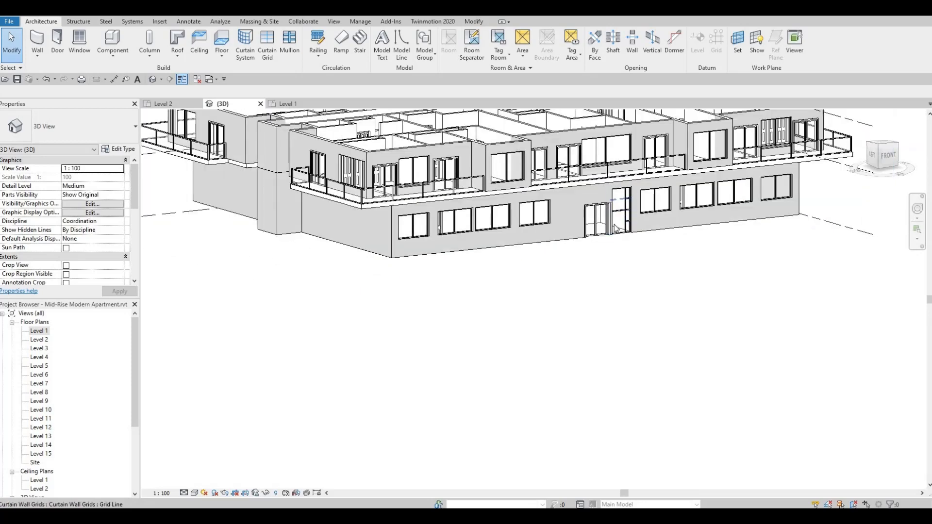
scroll(596, 205, "up", 3)
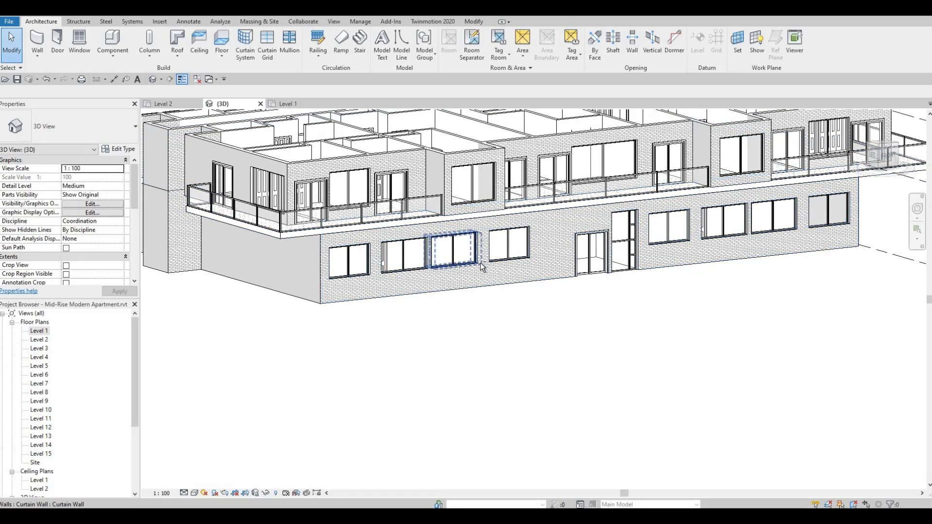
mouse_move(532, 243)
middle_mouse_down("shift")
mouse_move(552, 260)
mouse_move(421, 237)
middle_mouse_up("shift")
scroll(422, 236, "down", 2)
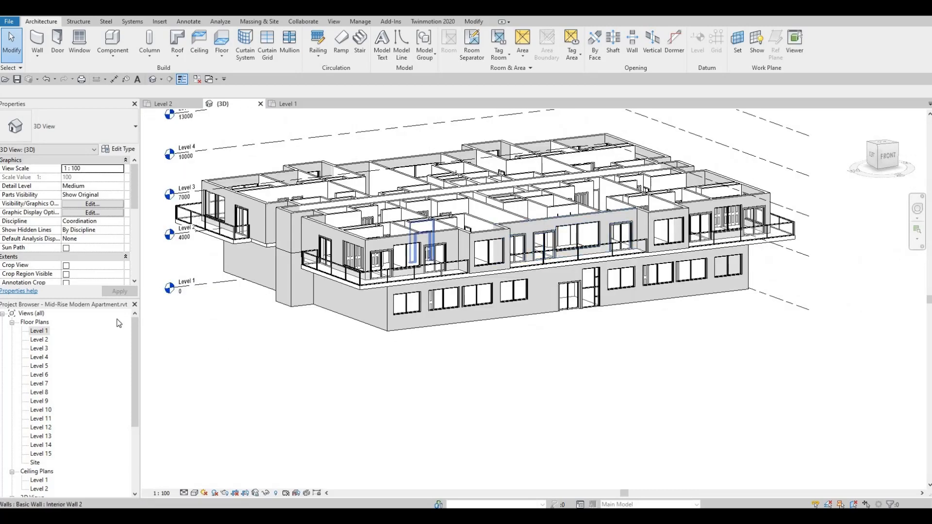
Step: In the Level 1 floor plan, create a straight 1000 mm wide stair run with 11 risers, about 2750 mm long, at the corridor's outer end along grid 3
double_click(39, 331)
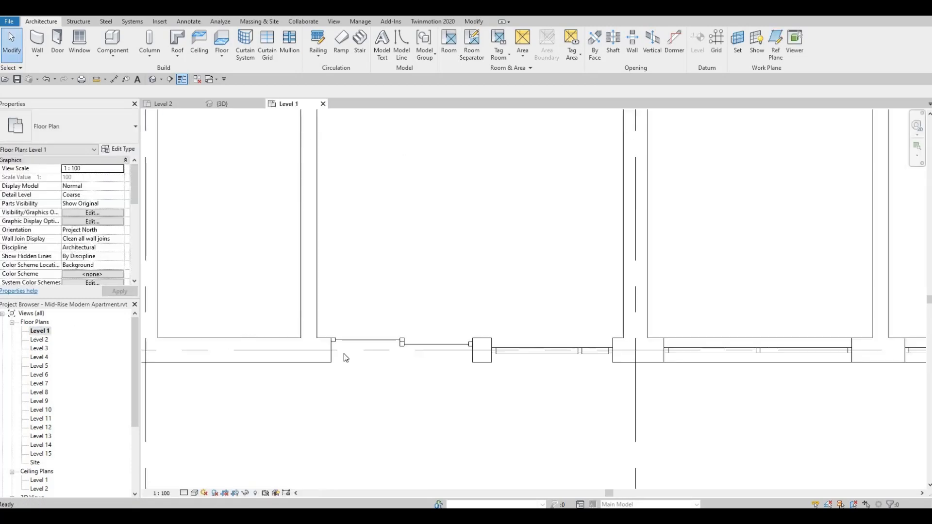
scroll(301, 355, "down", 5)
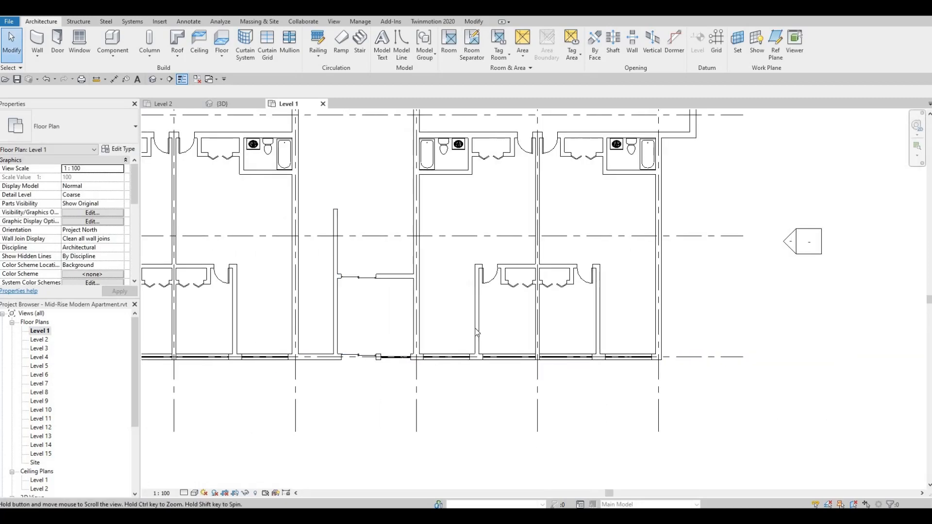
scroll(521, 372, "up", 1)
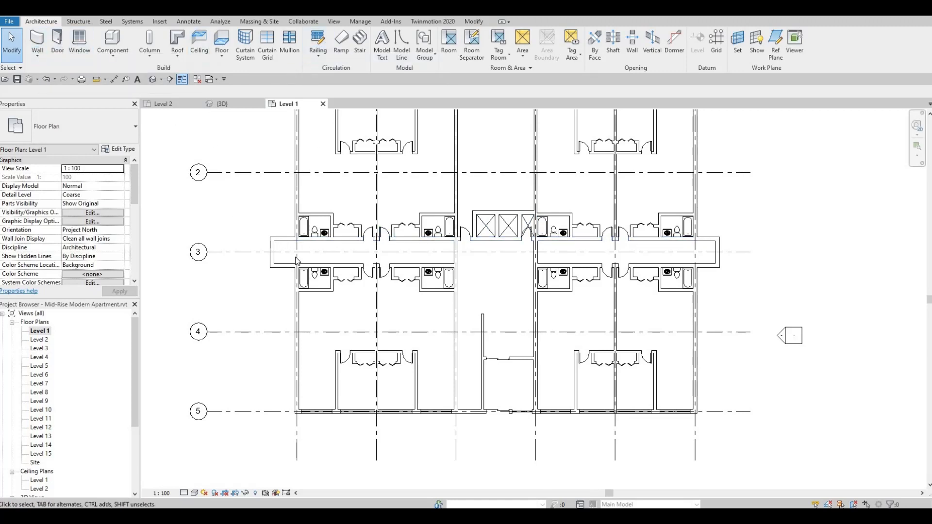
left_click(361, 43)
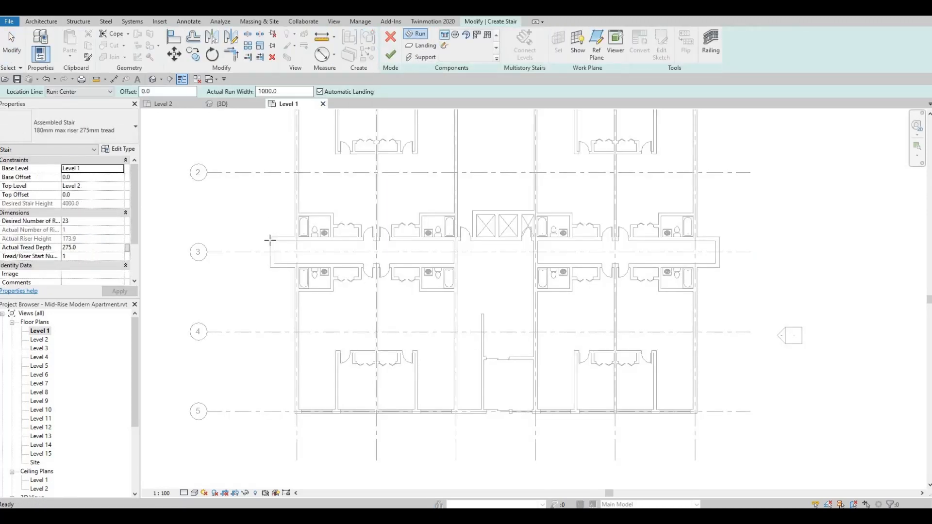
scroll(270, 240, "up", 3)
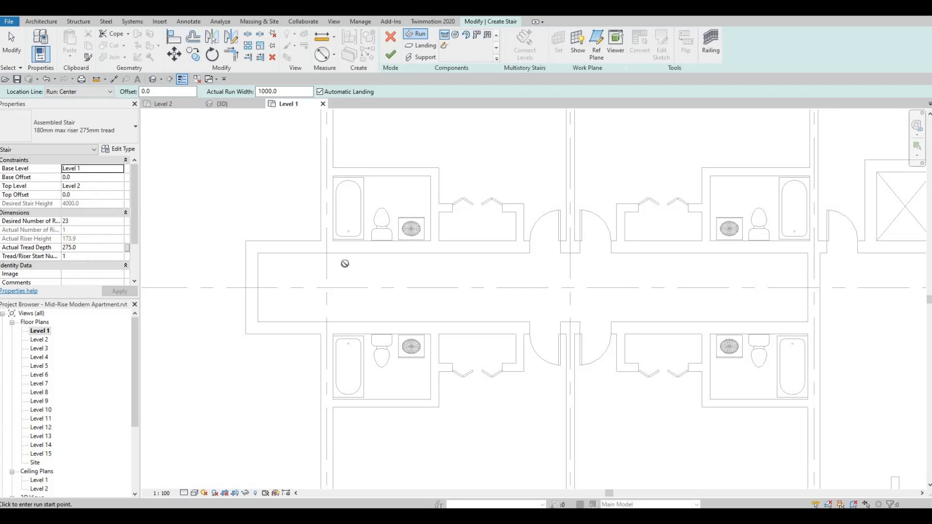
left_click(345, 264)
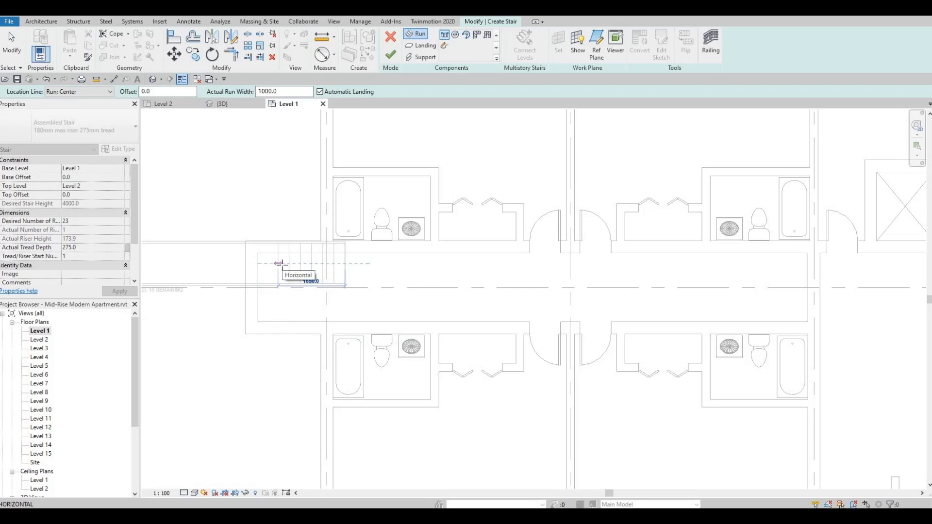
middle_click_drag(290, 272, 333, 267)
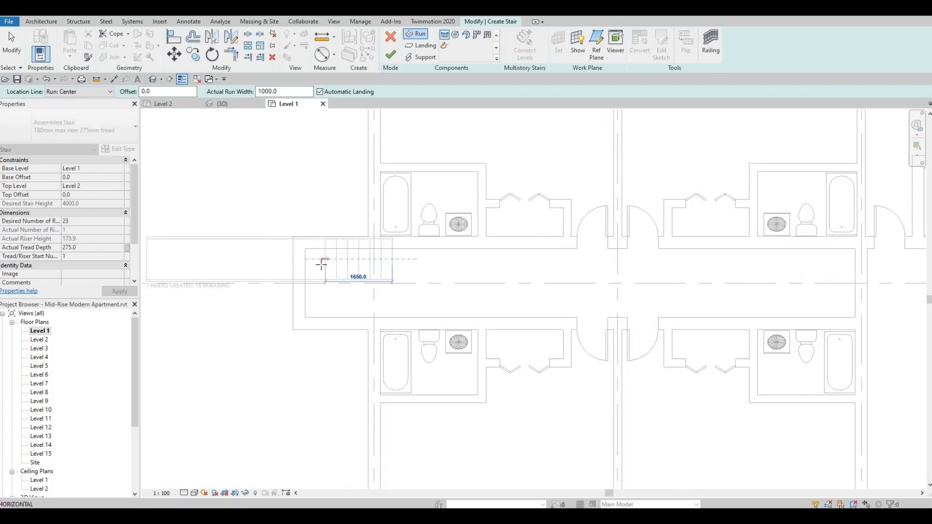
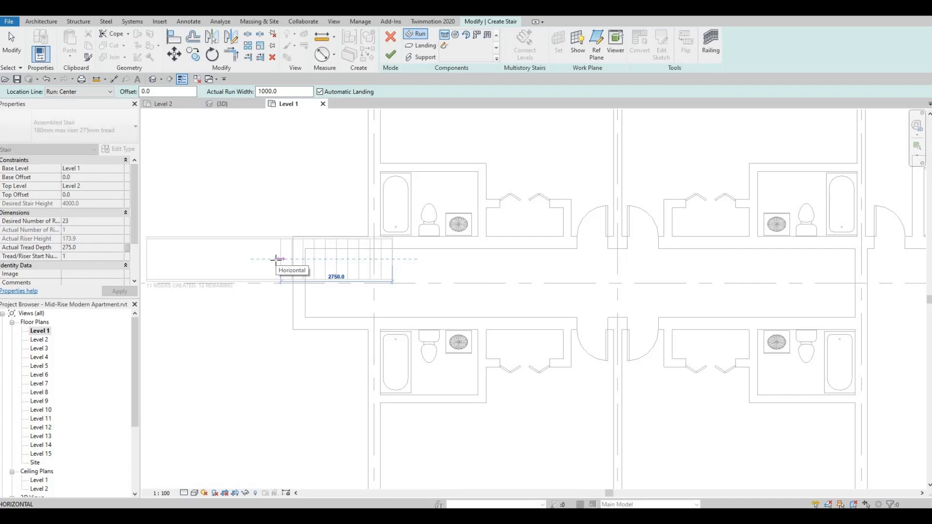
left_click(276, 259)
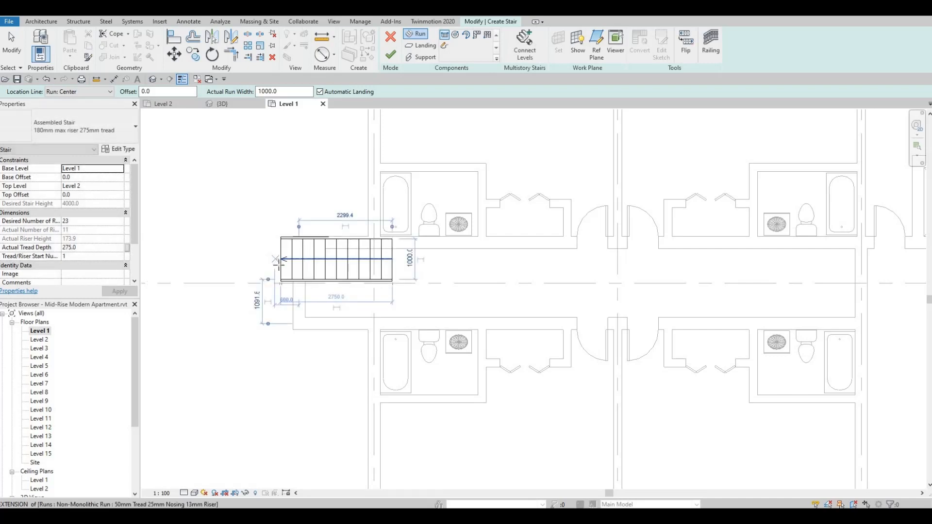
left_click(279, 310)
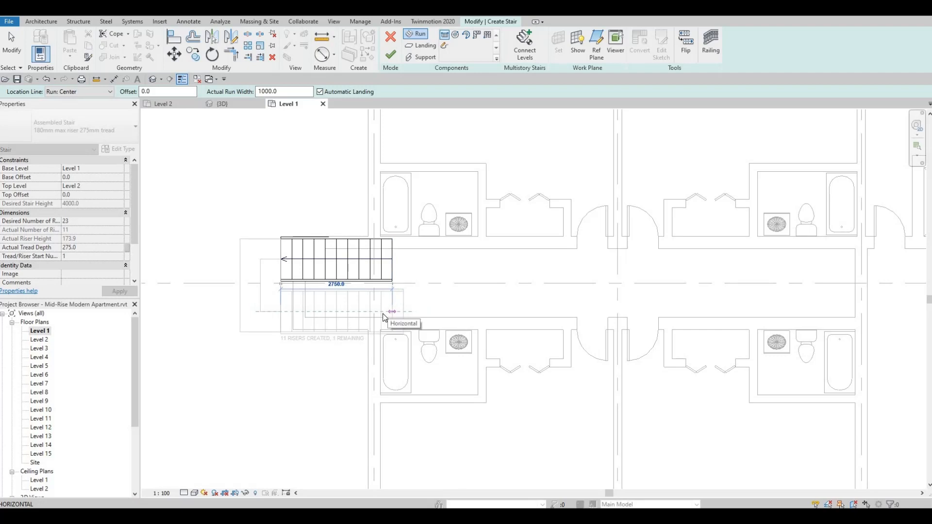
key("Escape")
key("Escape")
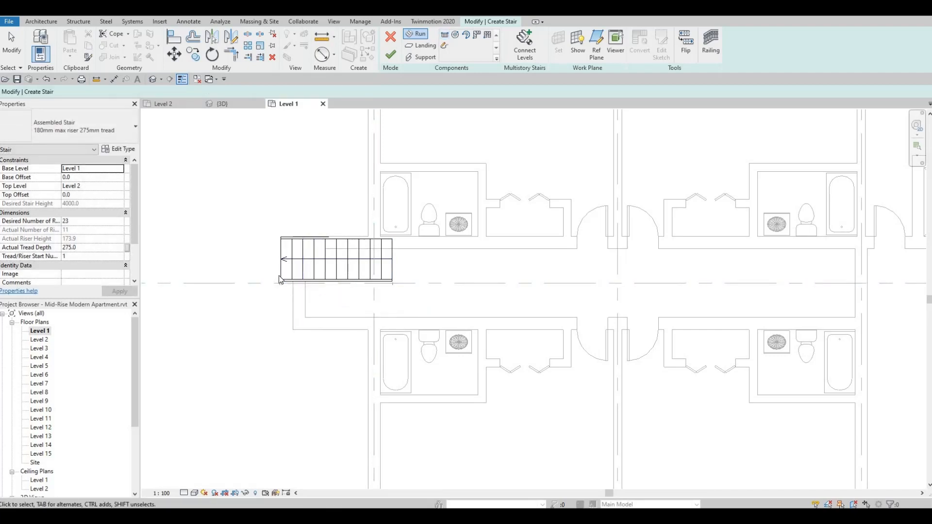
Step: Replace the existing run with a 1000 mm wide, 12-riser straight run, about 3025 mm long, heading outward from the vertical grid line
left_click(282, 278)
key("Delete")
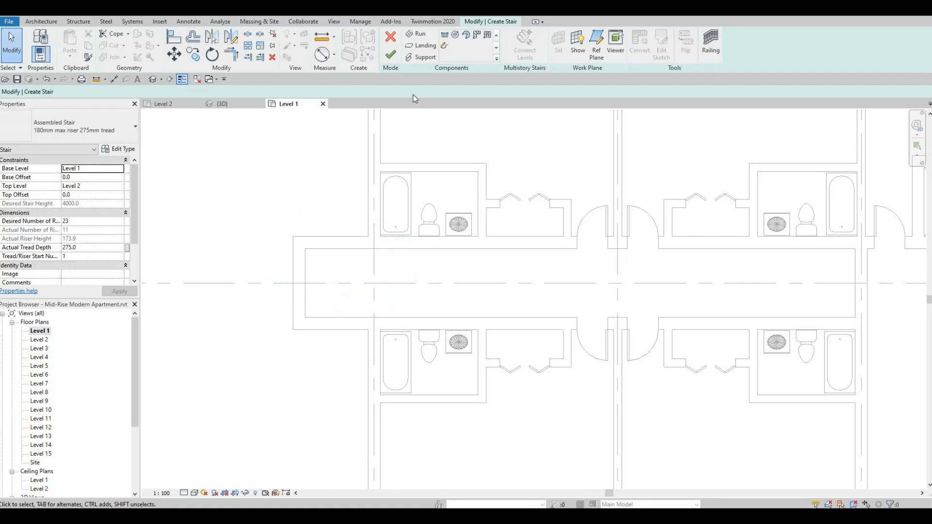
left_click(418, 34)
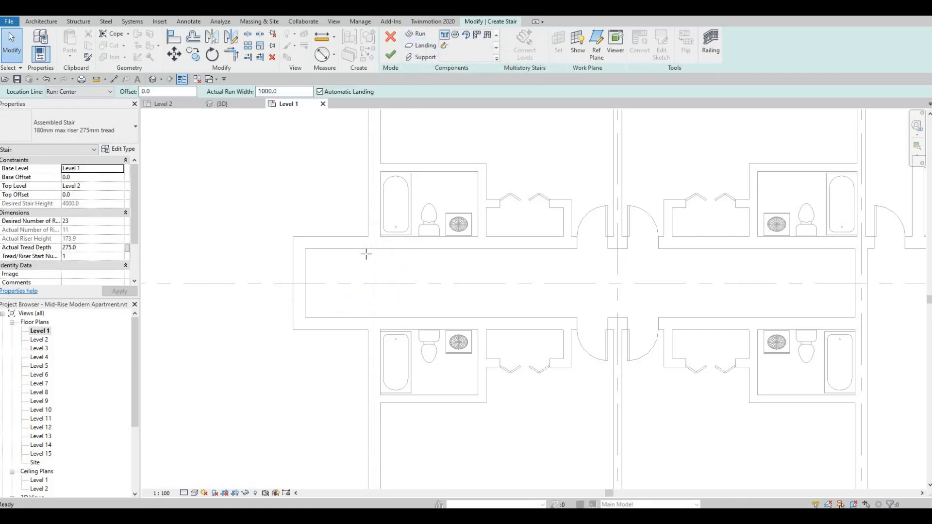
left_click(374, 267)
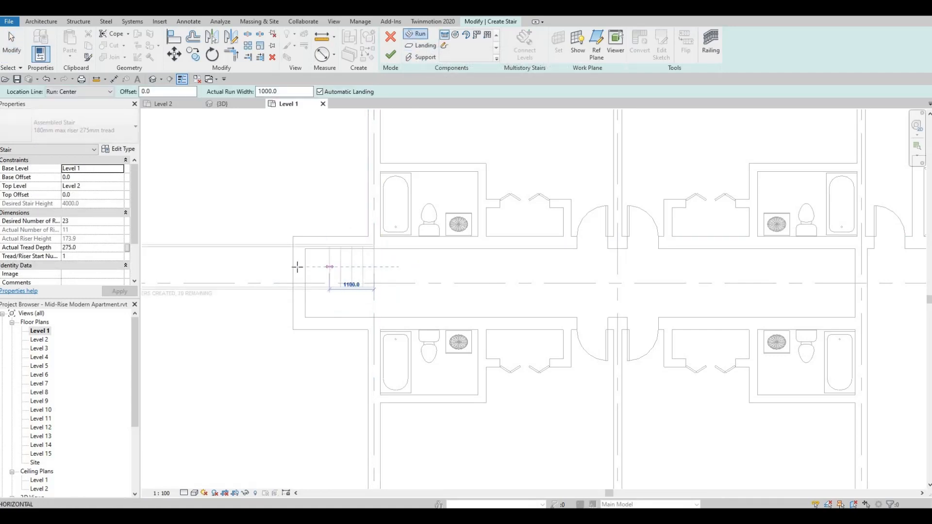
middle_click_drag(284, 272, 365, 266)
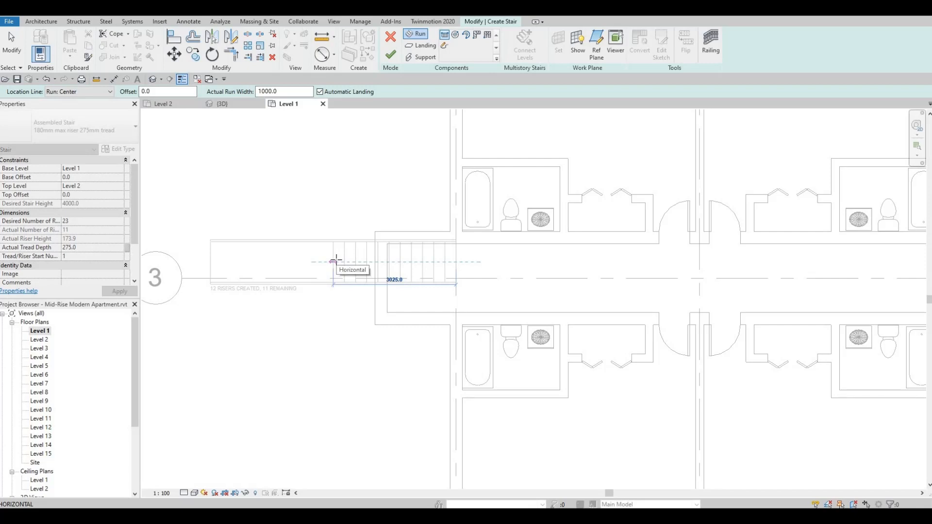
left_click(335, 262)
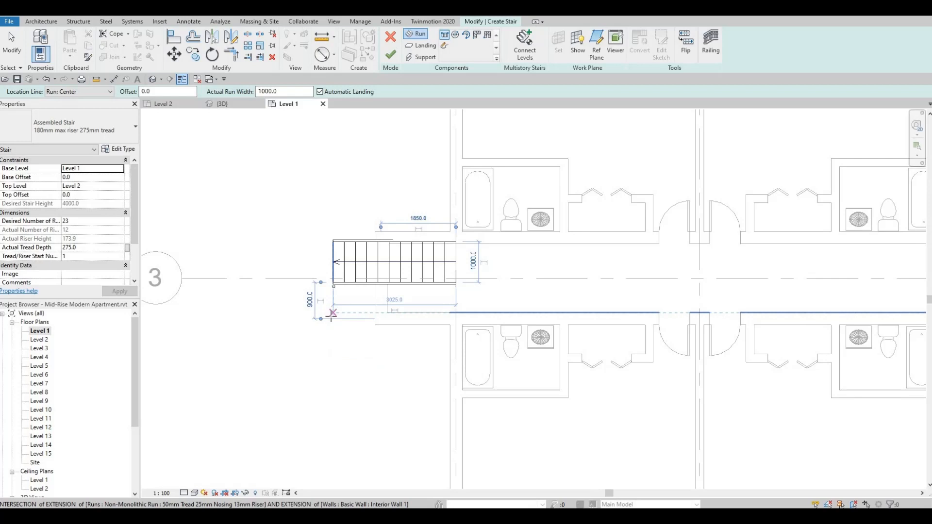
Step: Add a parallel 11-riser return run on the other side of grid 3, linked to the first run by an automatic landing
left_click(332, 313)
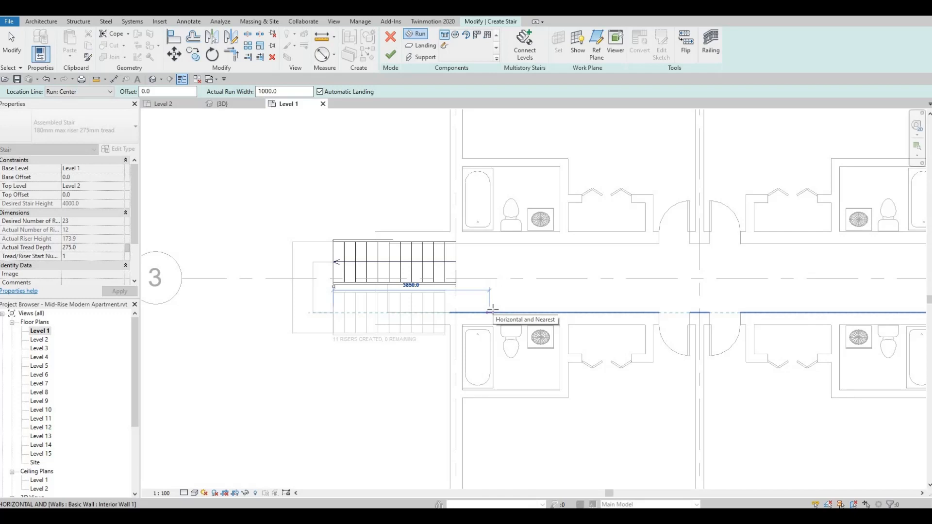
left_click(491, 313)
key("Escape")
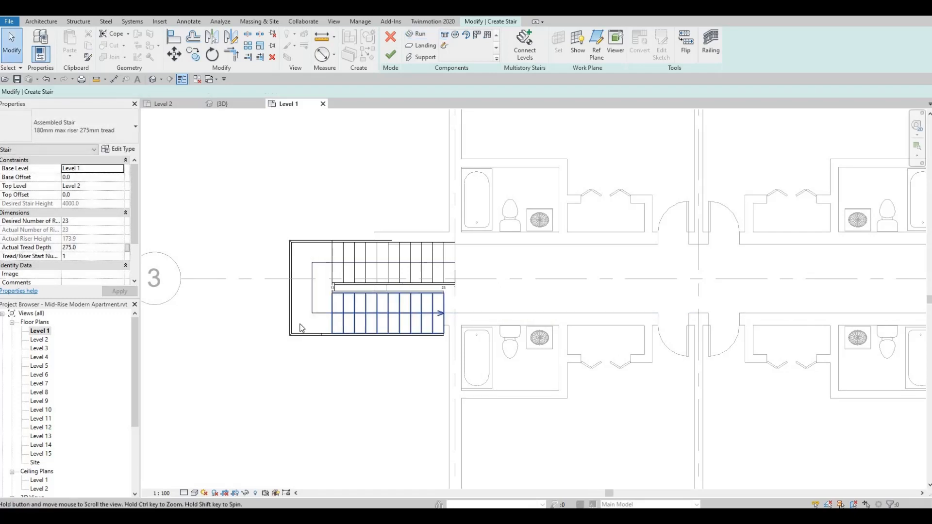
middle_click_drag(299, 328, 299, 334)
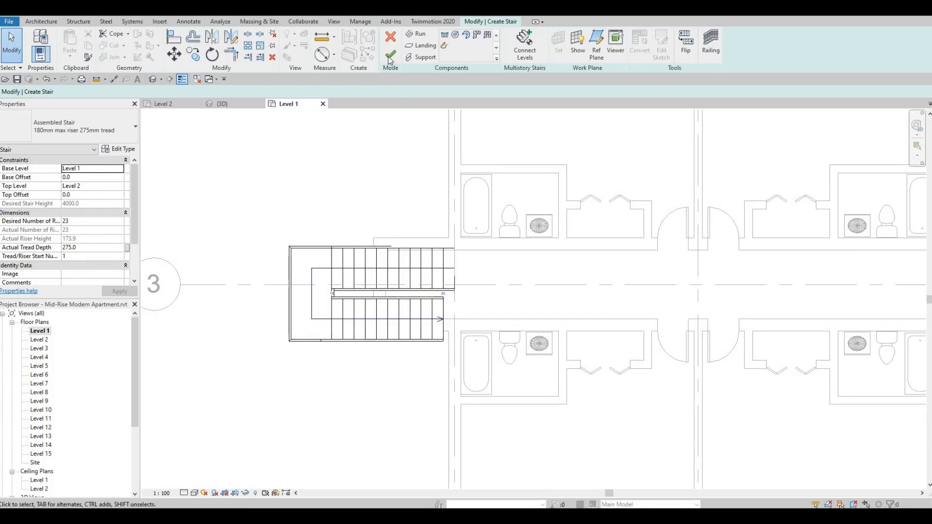
Step: Try to narrow the first run to about 632 mm from its outer edge
left_click(412, 260)
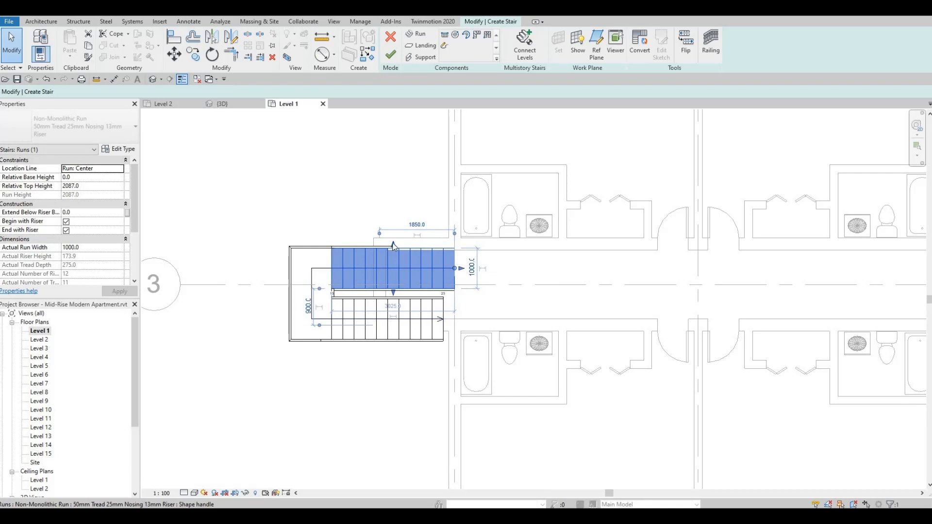
left_click_drag(393, 251, 392, 263)
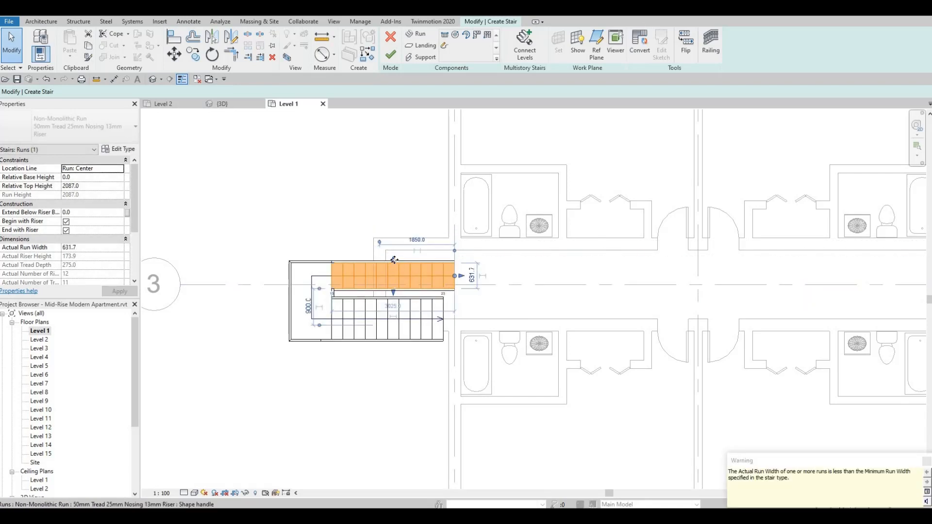
key("ctrl+z")
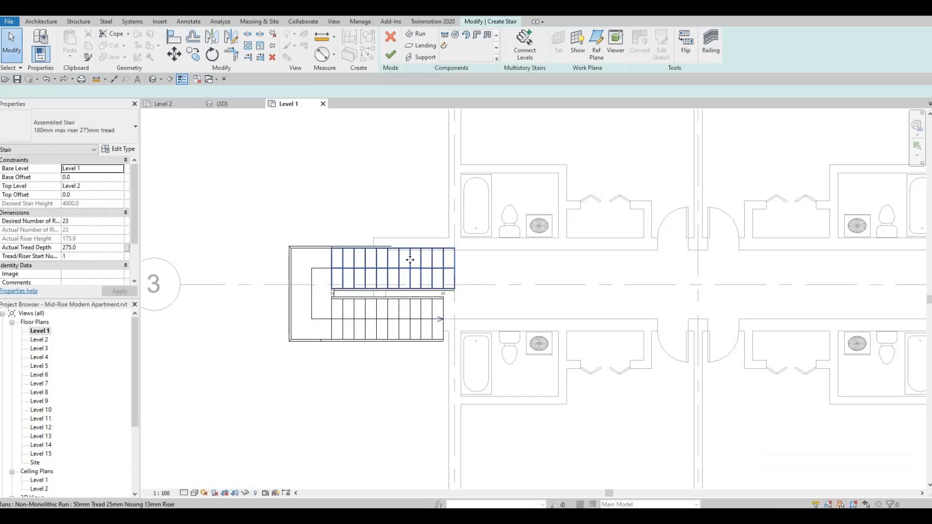
Step: Narrow the 12-riser run to 800 mm by moving its outer edge inward
left_click(391, 248)
scroll(389, 243, "up", 2)
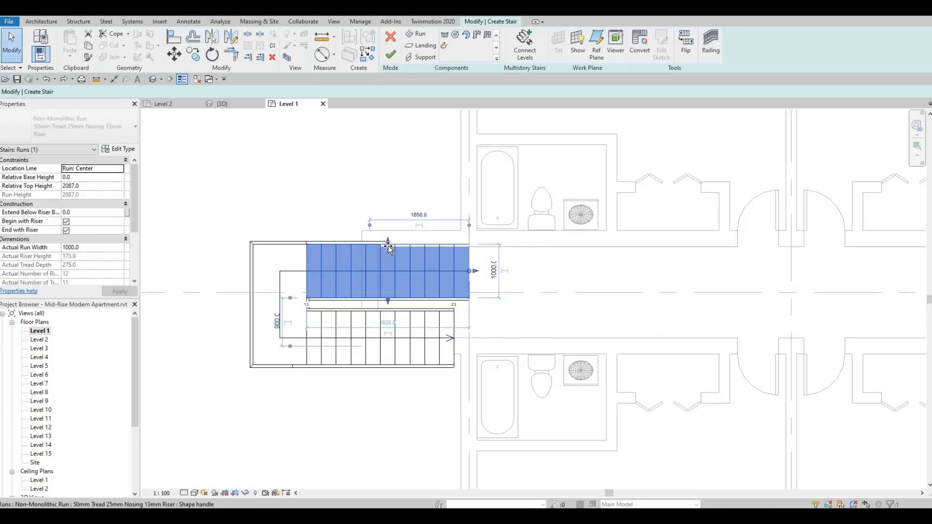
left_click_drag(388, 245, 388, 248)
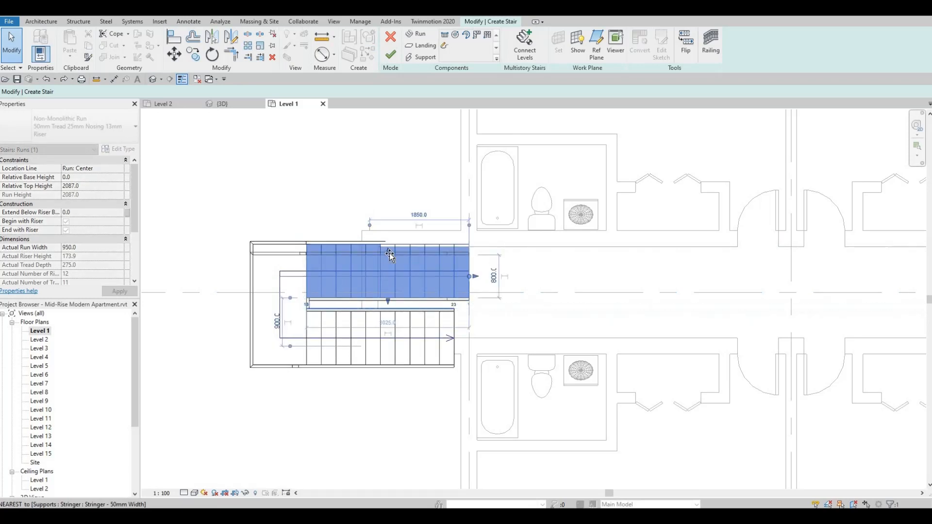
key("Escape")
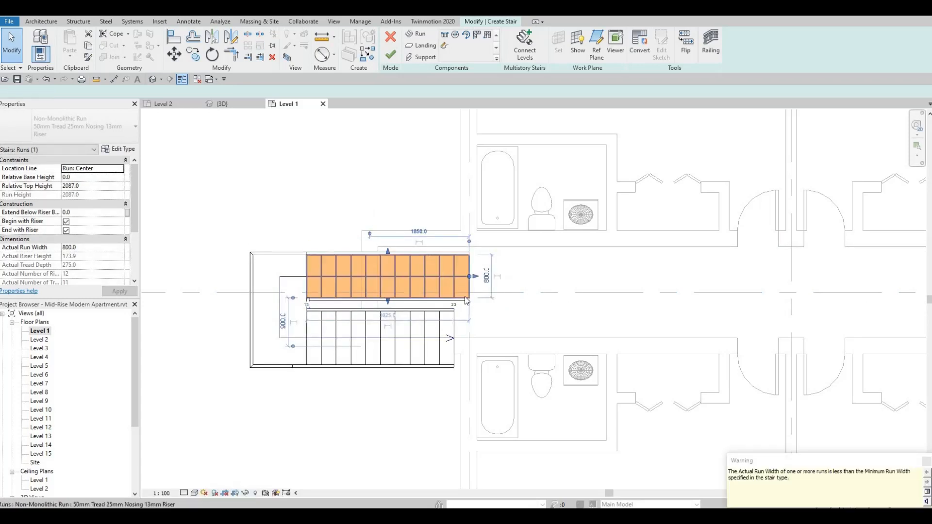
Step: Try to set the 11-riser return run's width to 600 mm
left_click(410, 358)
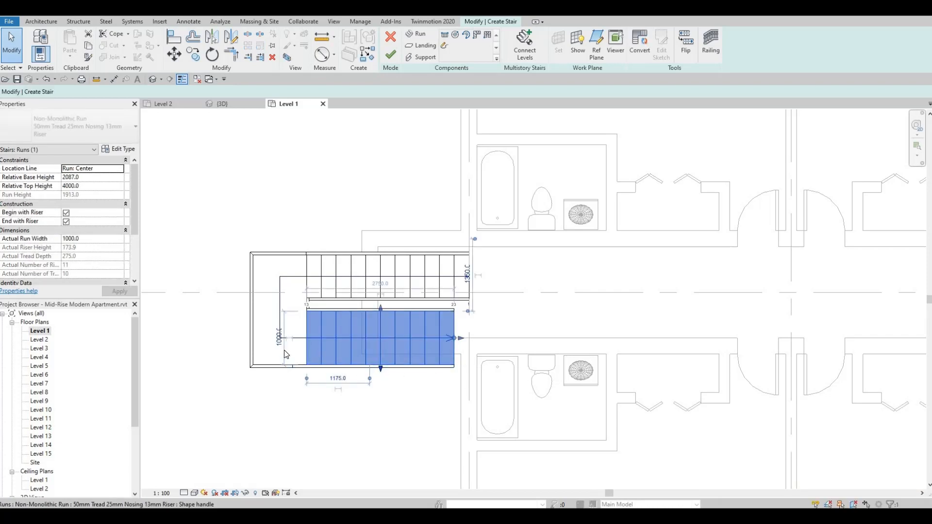
left_click(280, 337)
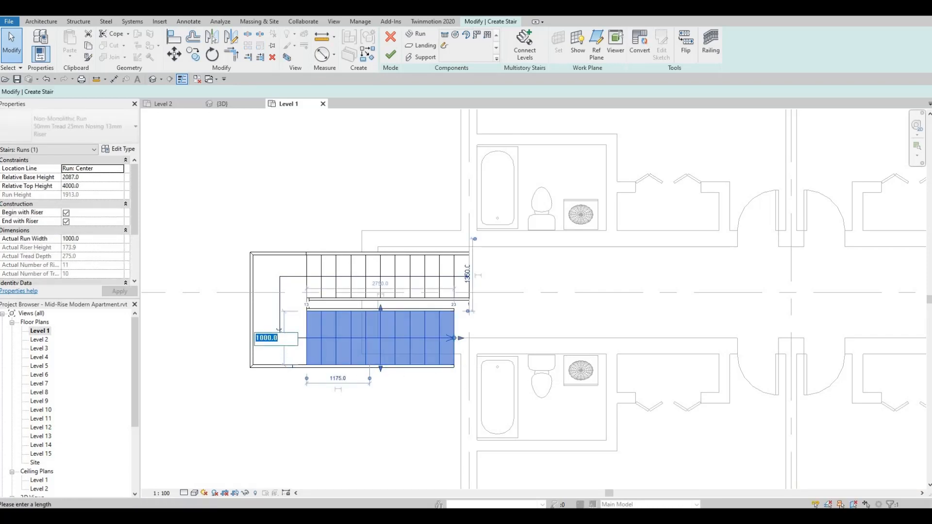
key("Return")
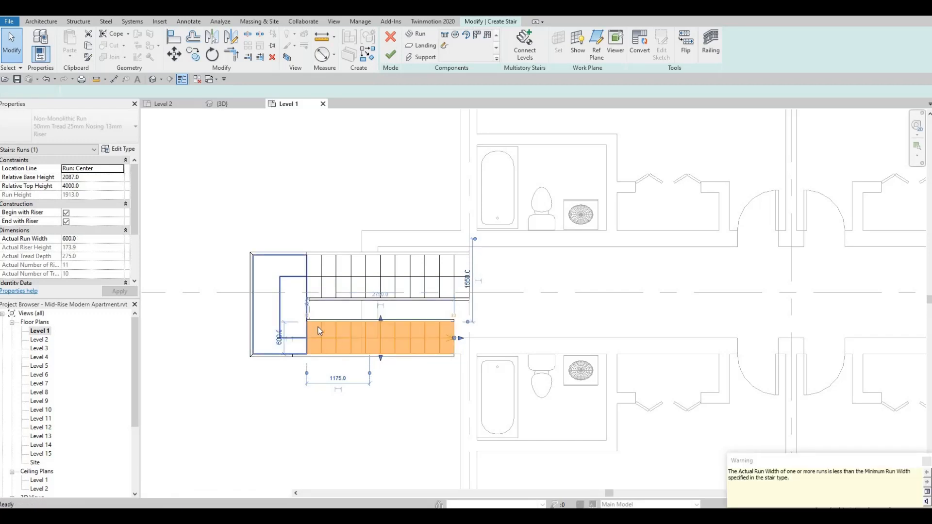
key("ctrl+z")
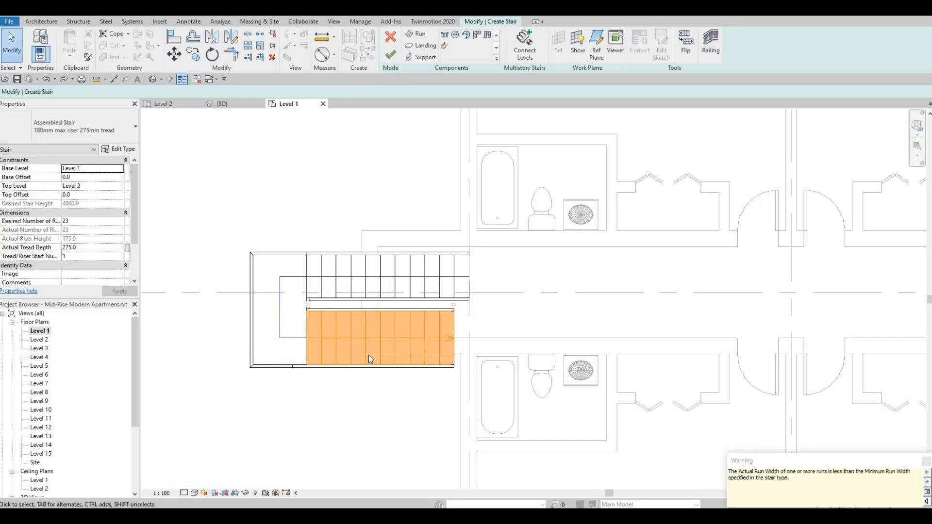
Step: Narrow the 11-riser return run to 800 mm by moving its outer edge inward
left_click(368, 356)
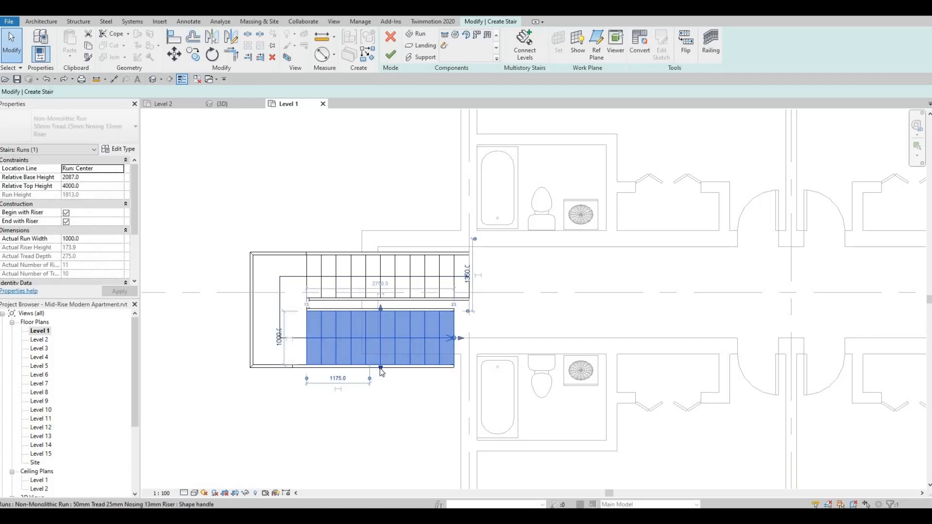
left_click_drag(383, 359, 386, 356)
key("Escape")
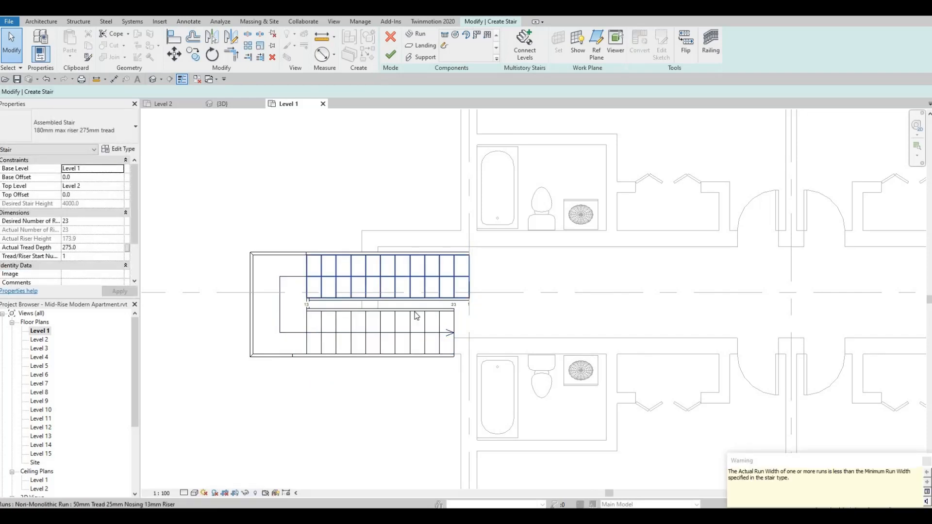
Step: Widen both stair runs to 850 mm by moving their inner edges toward each other
left_click(412, 315)
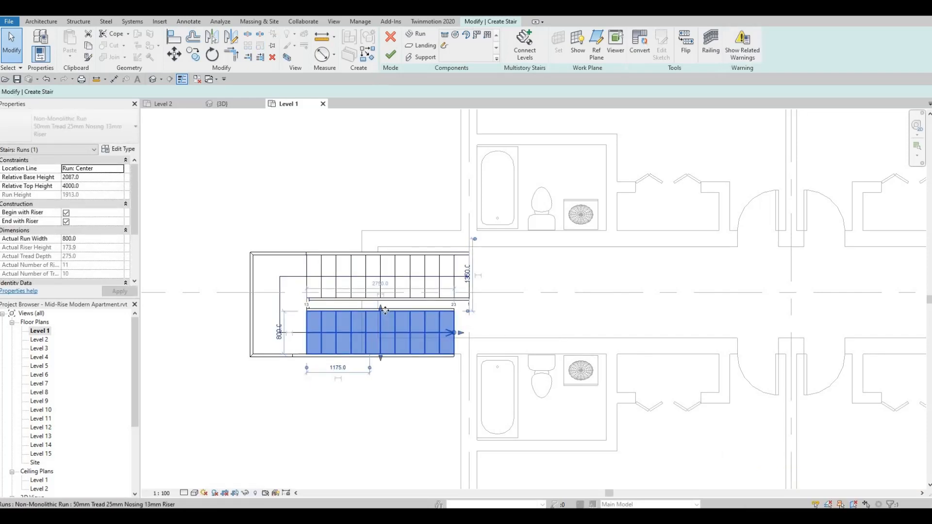
left_click_drag(380, 309, 386, 302)
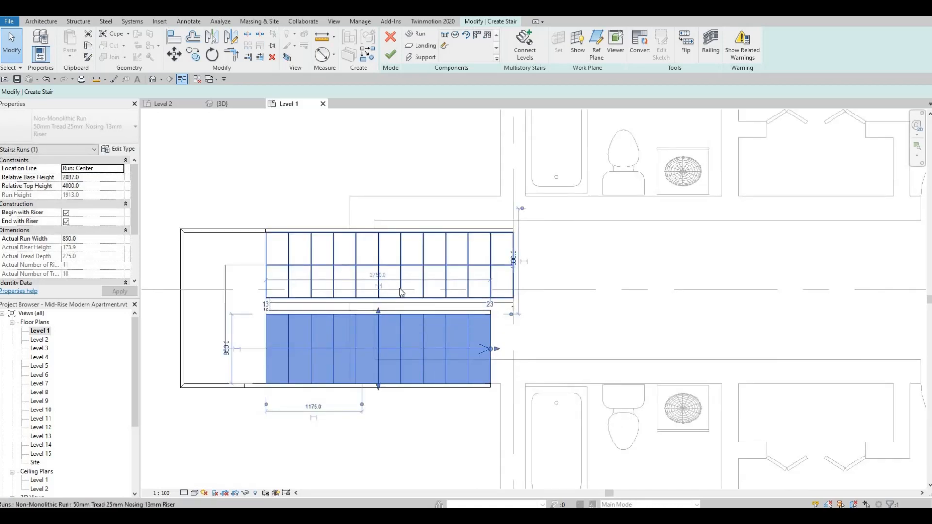
left_click(396, 297)
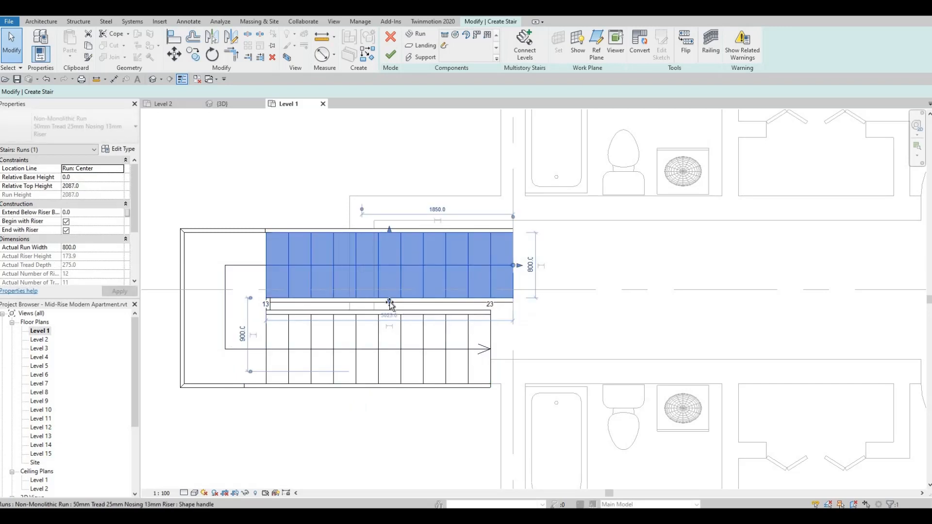
left_click_drag(391, 305, 391, 305)
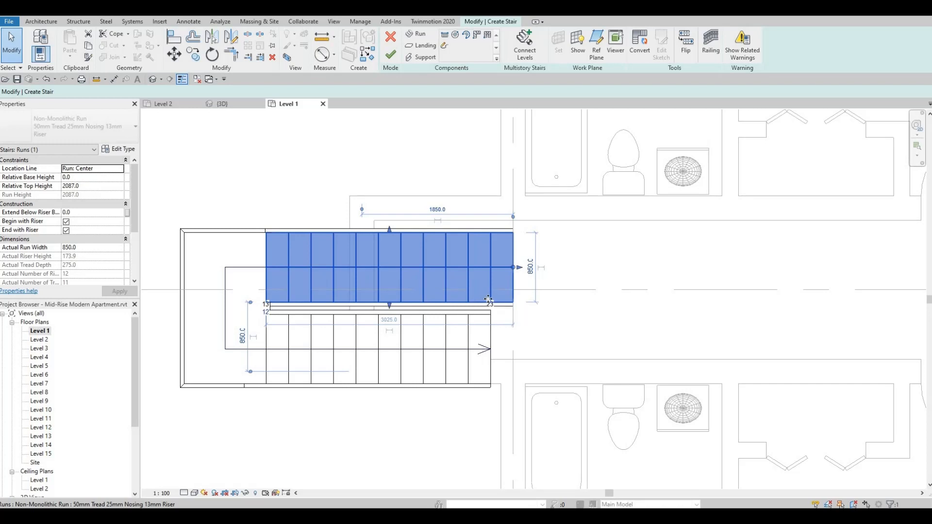
scroll(487, 301, "down", 1)
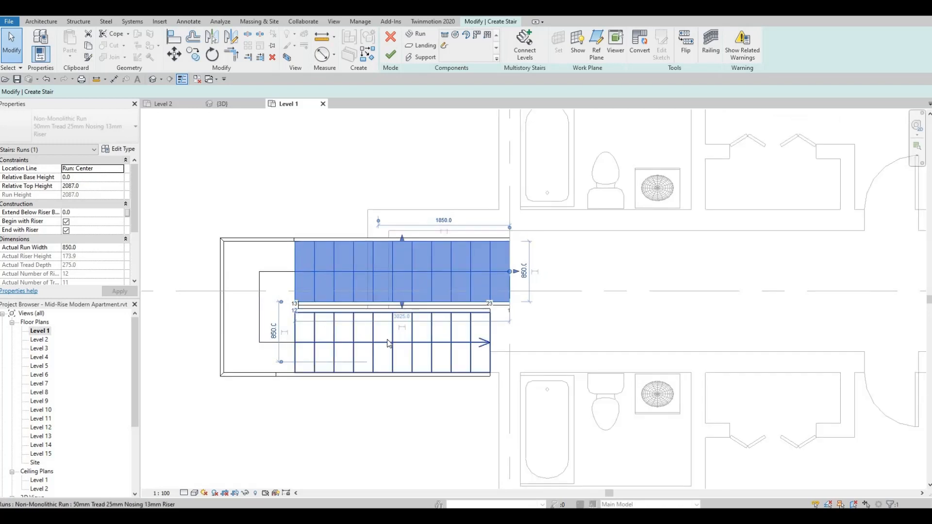
key("Escape")
Step: Move the whole U-shaped stair, with its runs, landing, supports and railings, inside the walls of the corridor end near grid A
scroll(480, 296, "down", 2)
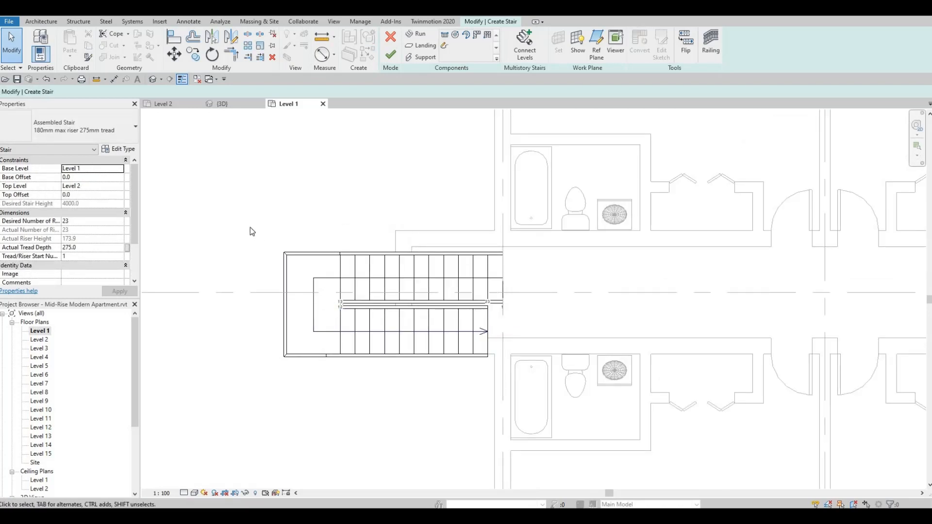
left_click_drag(249, 226, 507, 377)
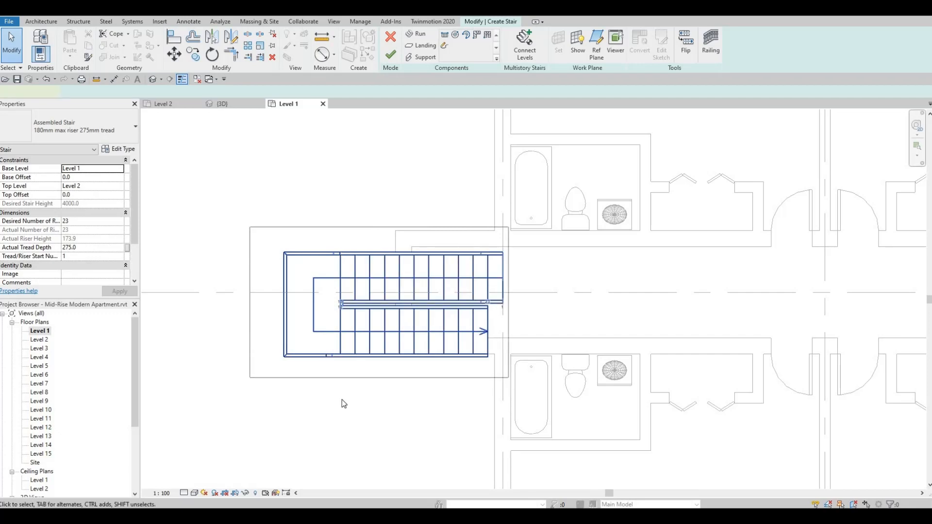
key("Up")
key("Up")
key("Up")
key("Right")
key("Right")
key("Right")
key("Right")
key("Right")
key("Right")
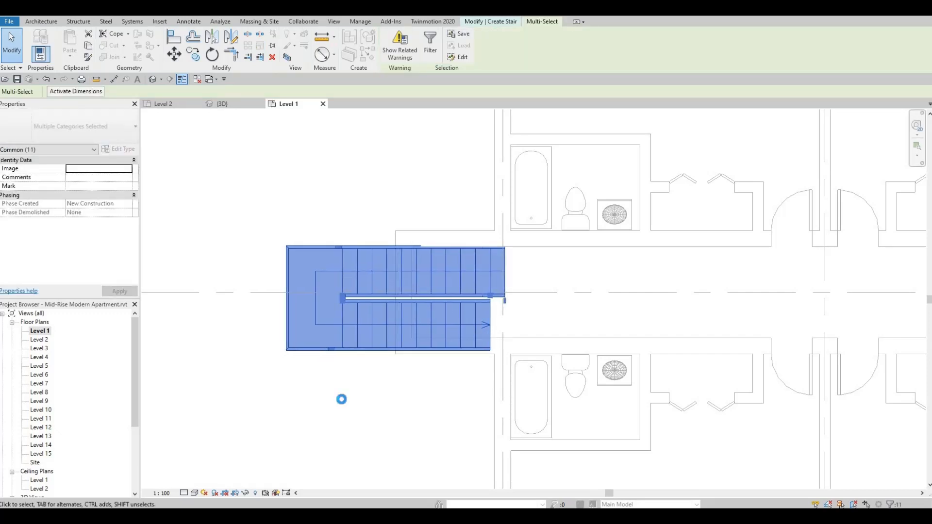
key("Right")
key("Right")
key("Right")
key("Right")
key("Right")
key("Right")
key("Right")
key("Right")
key("Right")
key("Right")
key("Right")
key("Right")
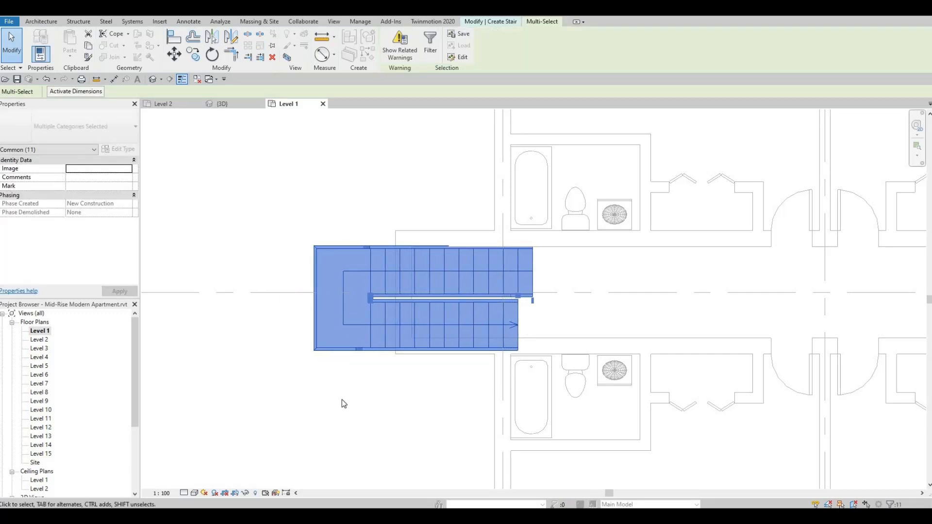
key("Right")
key("Right")
key("Right")
key("Right")
key("Right")
key("Right")
key("Right")
key("Right")
key("Right")
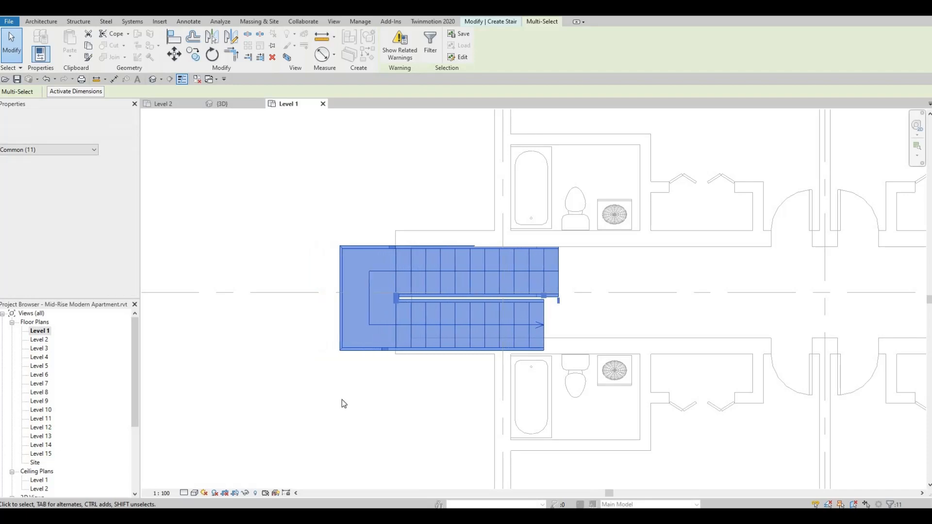
key("Up")
key("Up")
key("Up")
key("Up")
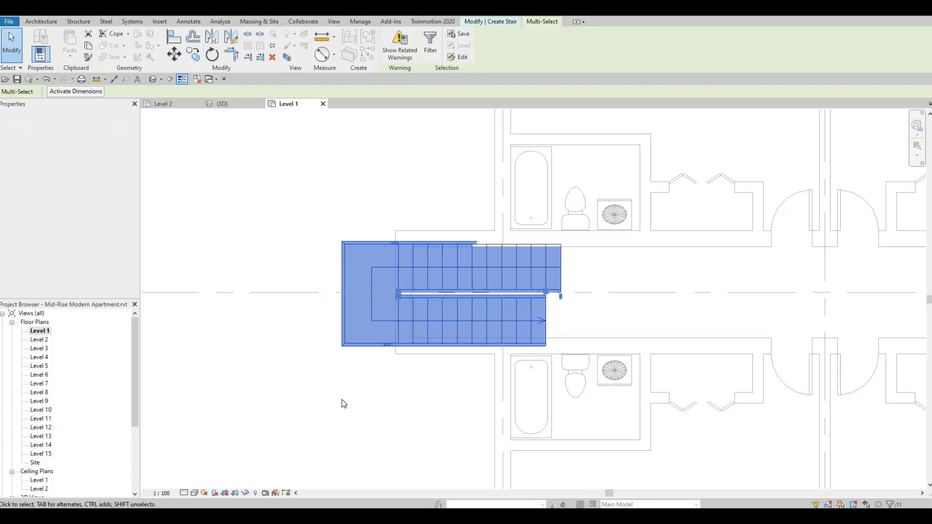
key("Right")
key("Right")
key("Right")
key("Right")
key("Right")
key("Right")
key("Right")
key("Right")
key("Right")
key("Right")
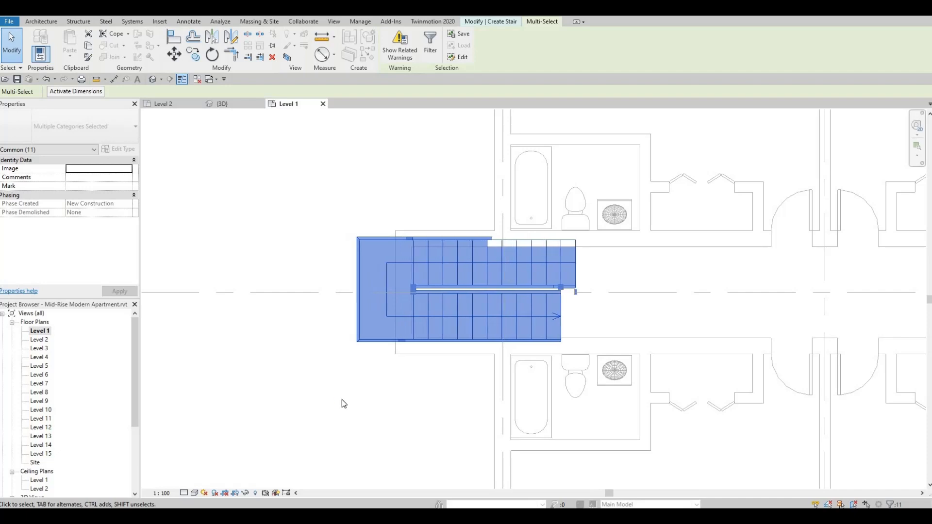
key("Right")
key("Right")
key("Right")
key("Right")
key("Right")
key("Right")
key("Right")
key("Right")
key("Right")
key("Right")
key("Right")
key("Right")
key("Right")
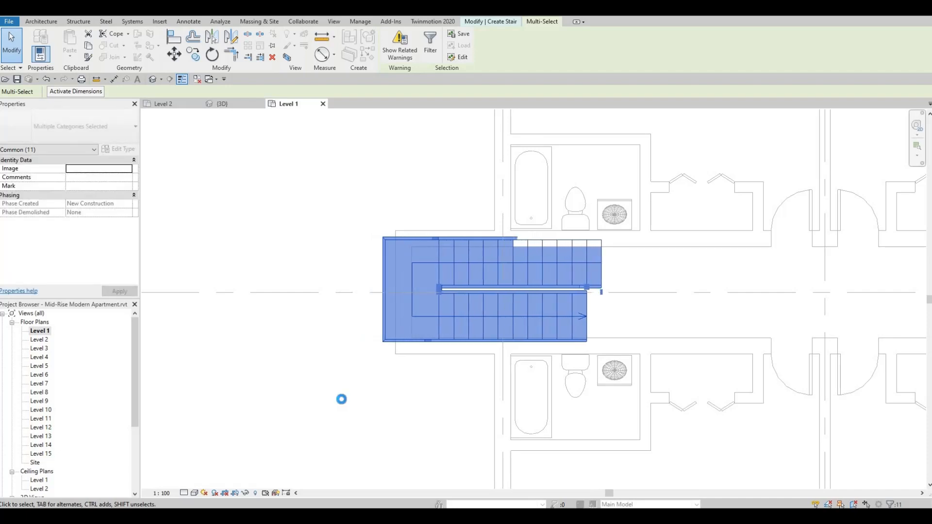
key("Right")
key("Right")
key("Right")
key("Right")
key("Right")
key("Right")
key("Right")
key("Right")
key("Right")
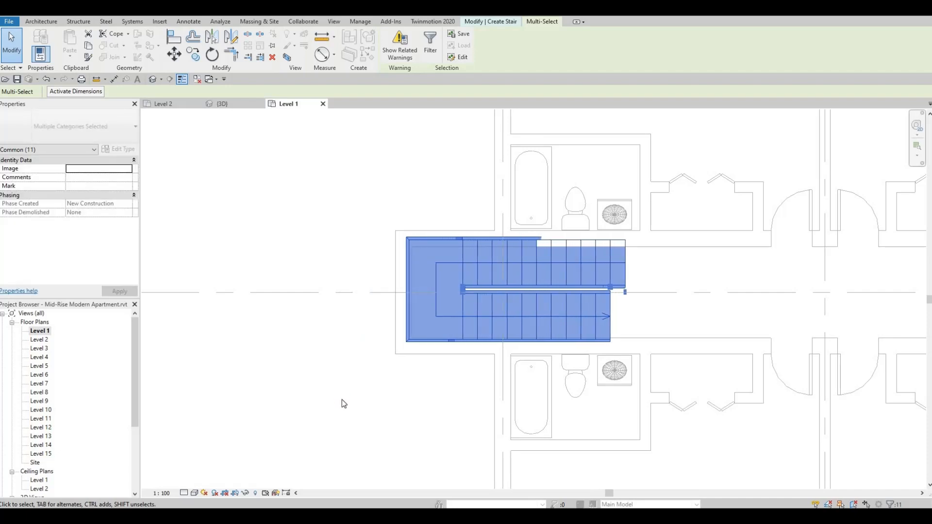
key("Right")
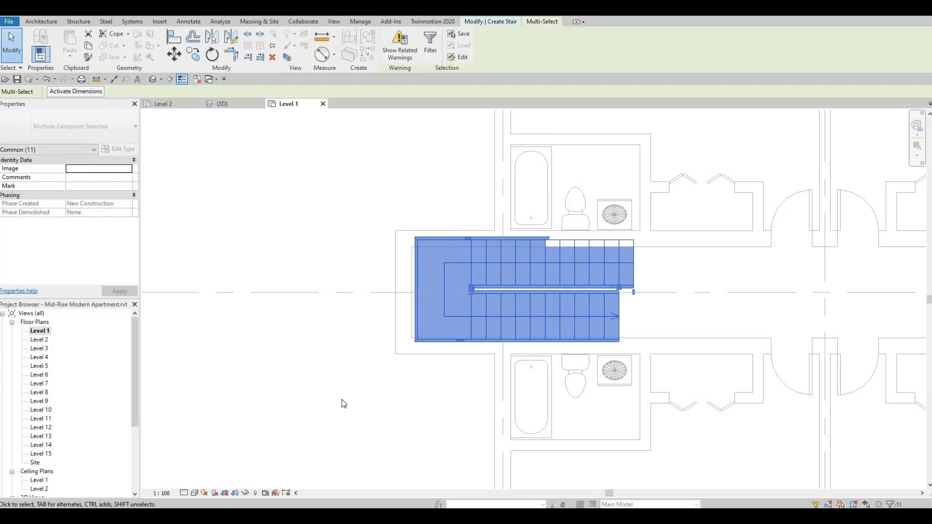
key("Down")
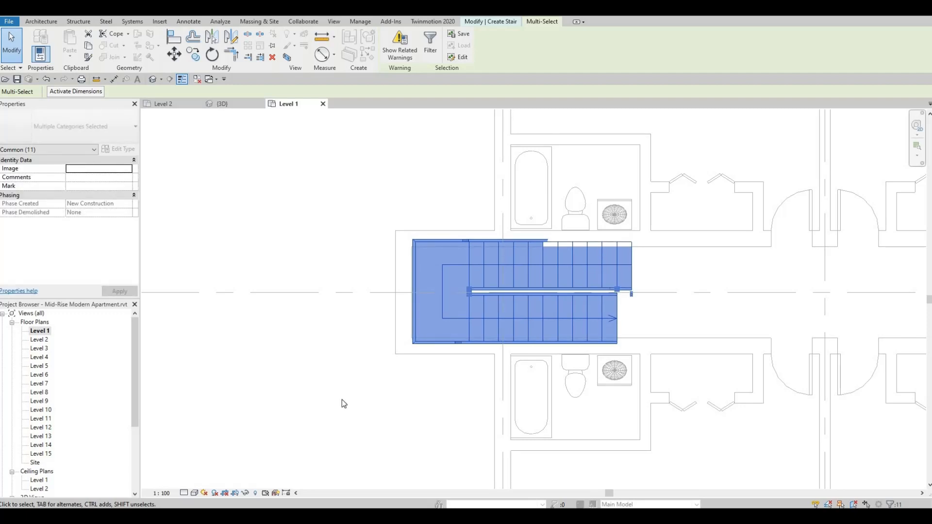
key("Left")
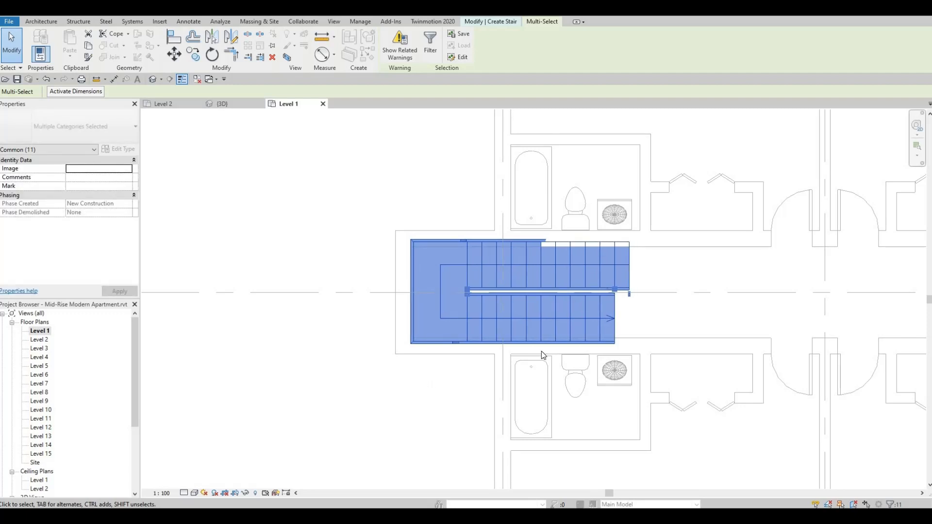
Step: Narrow the 11-riser run to 790 mm by moving its outer edge inward from the corridor wall
double_click(566, 328)
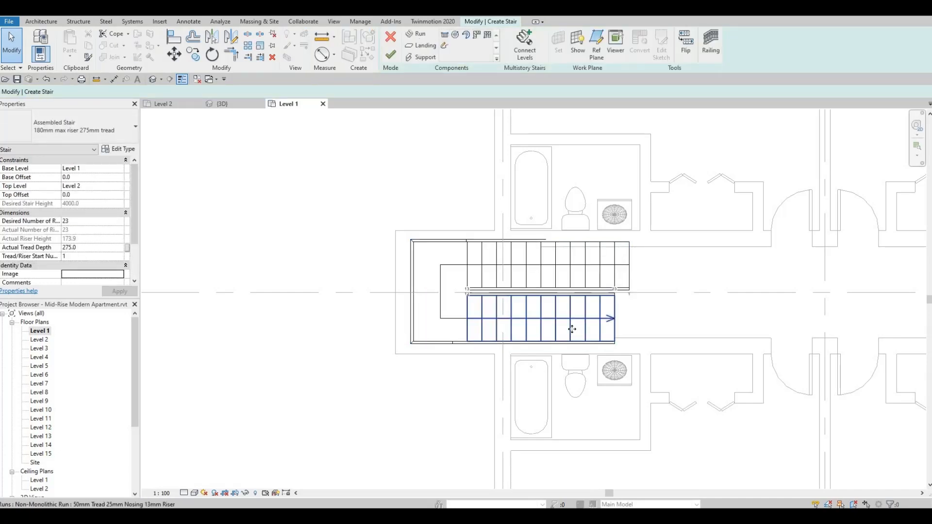
left_click(573, 329)
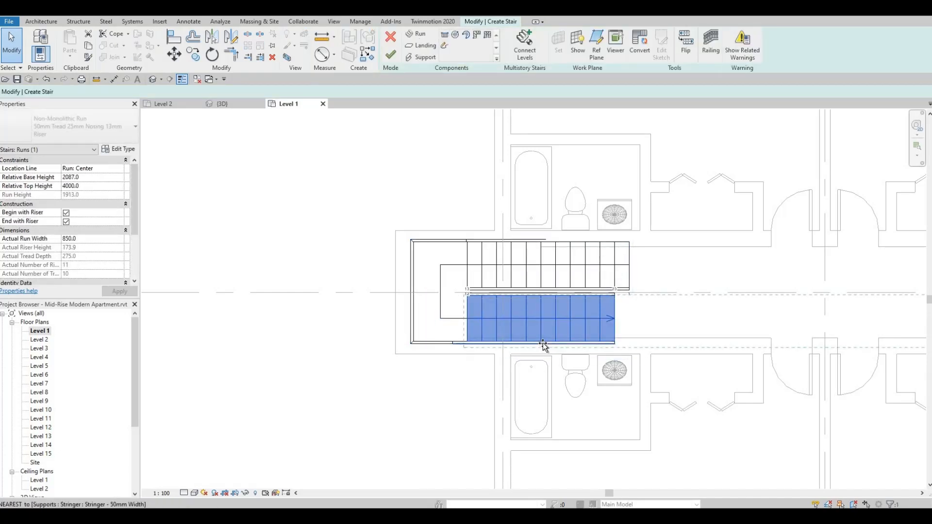
left_click_drag(542, 343, 549, 338)
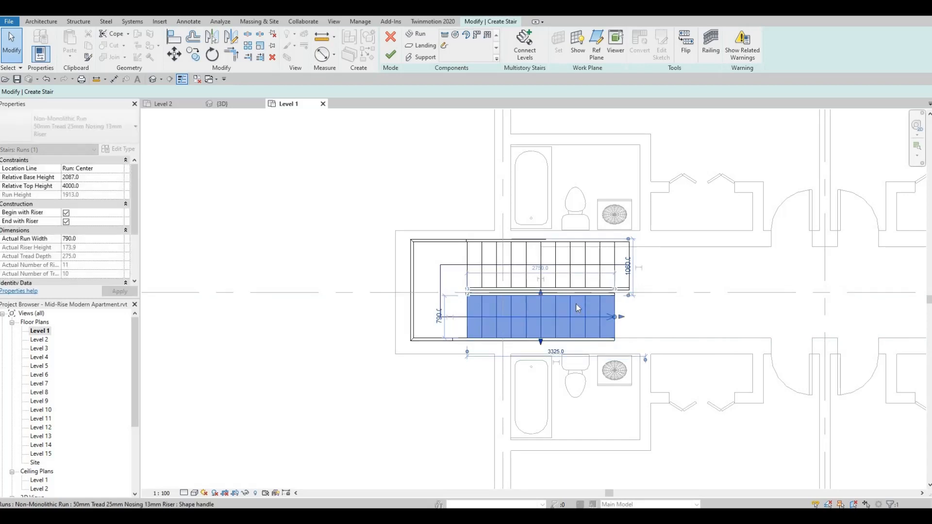
Step: Narrow the 12-riser run to 800 mm by moving its outer edge inward, and finish the stair
left_click(550, 242)
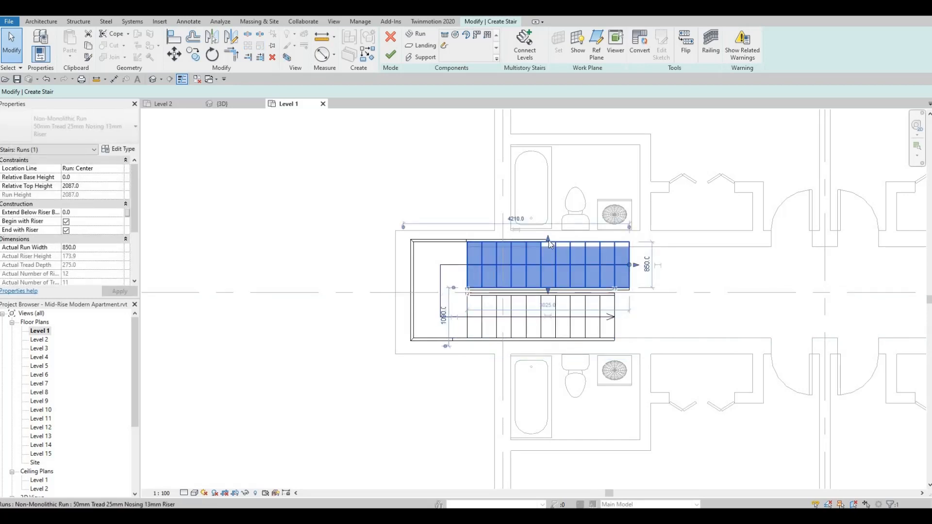
left_click_drag(549, 243, 545, 250)
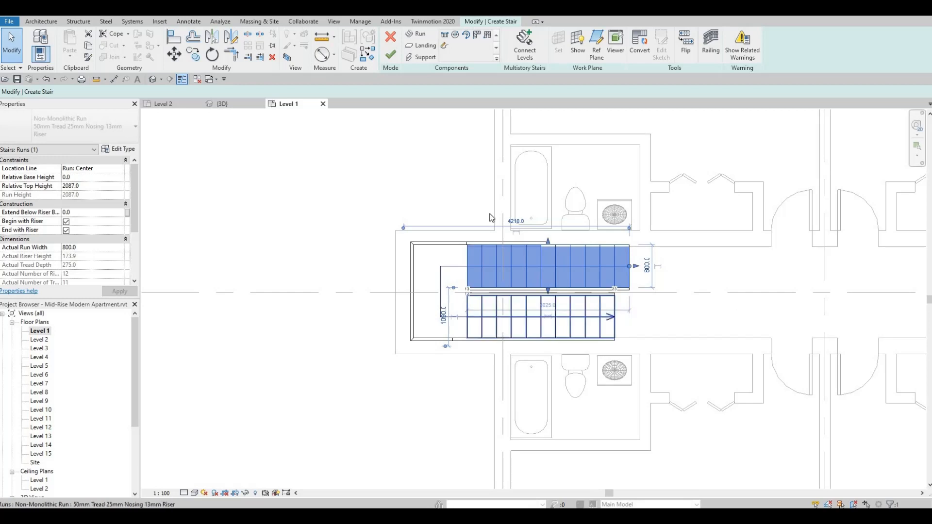
left_click(391, 55)
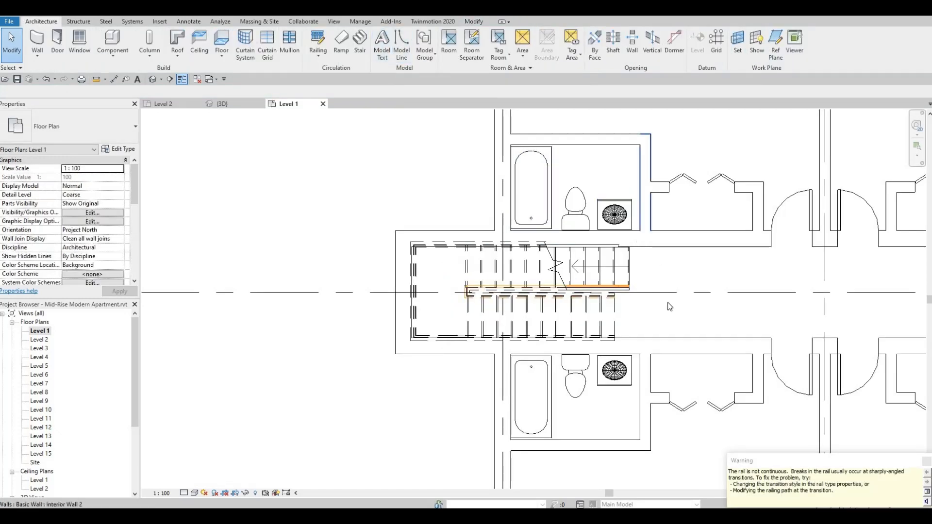
left_click(695, 315)
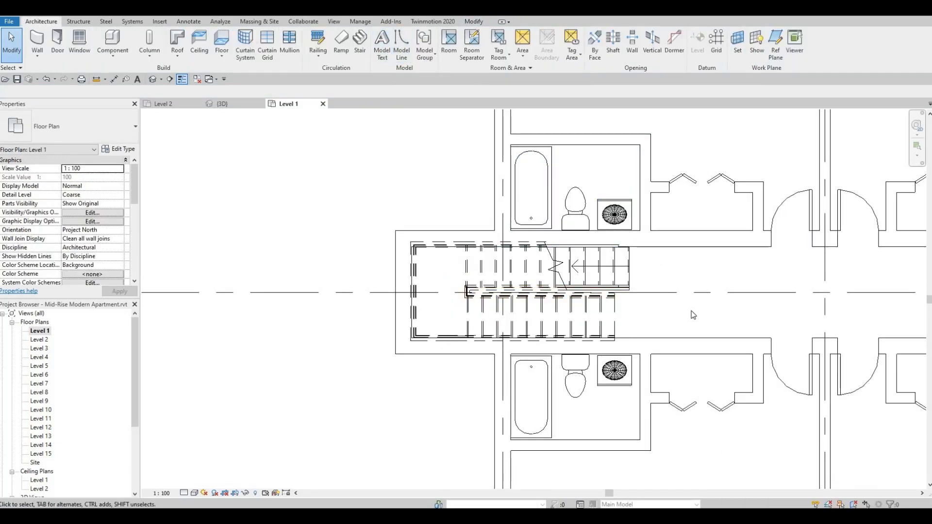
Step: Mirror the stair and its railings, without the exterior wall, about the short centre line between grids C and D to the opposite corridor end
scroll(694, 313, "down", 2)
middle_click_drag(695, 314, 520, 317)
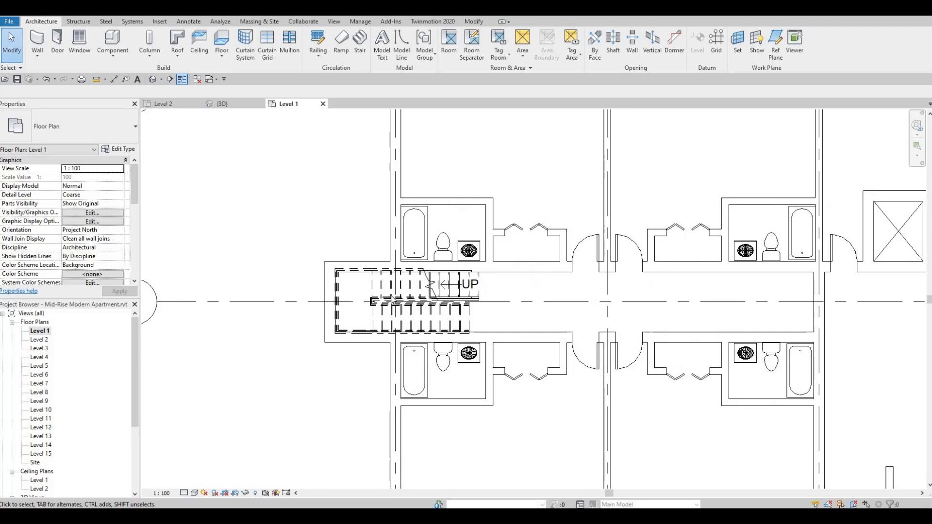
left_click(422, 313)
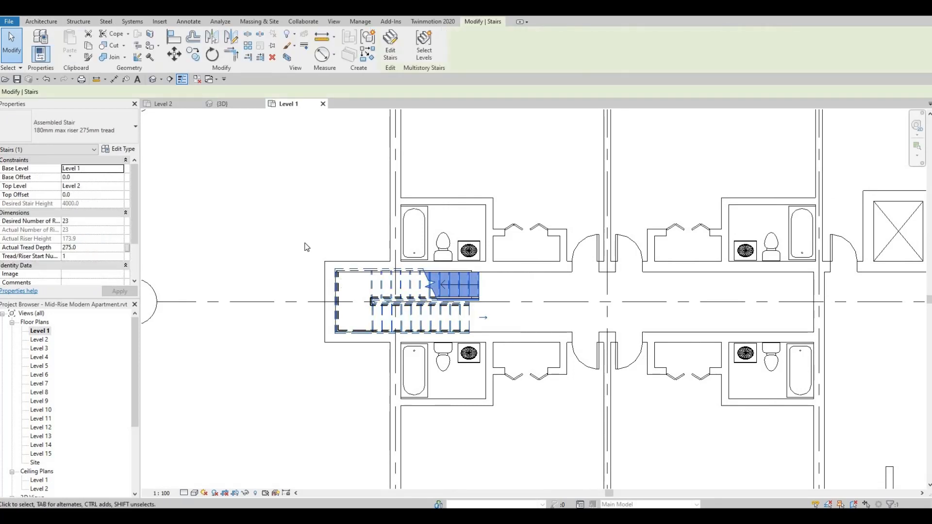
left_click_drag(305, 243, 493, 340)
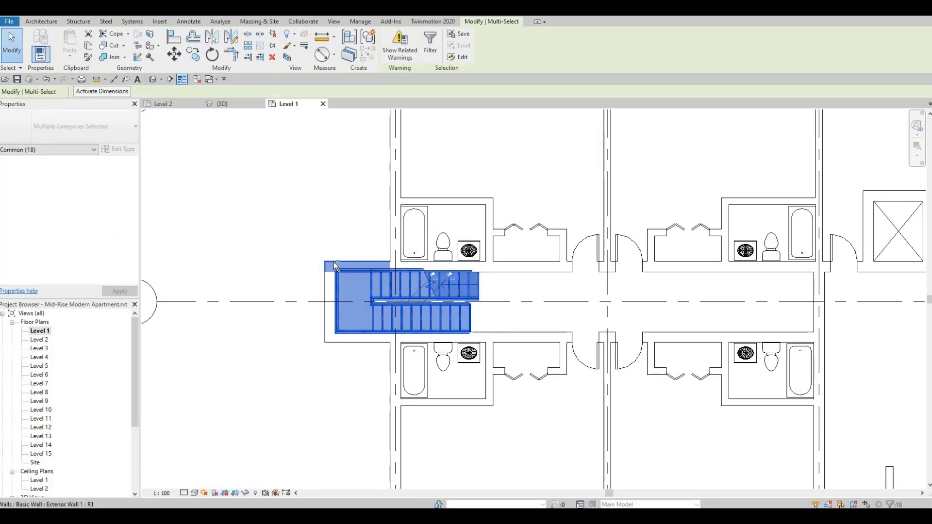
left_click(334, 262, "shift")
scroll(338, 253, "down", 4)
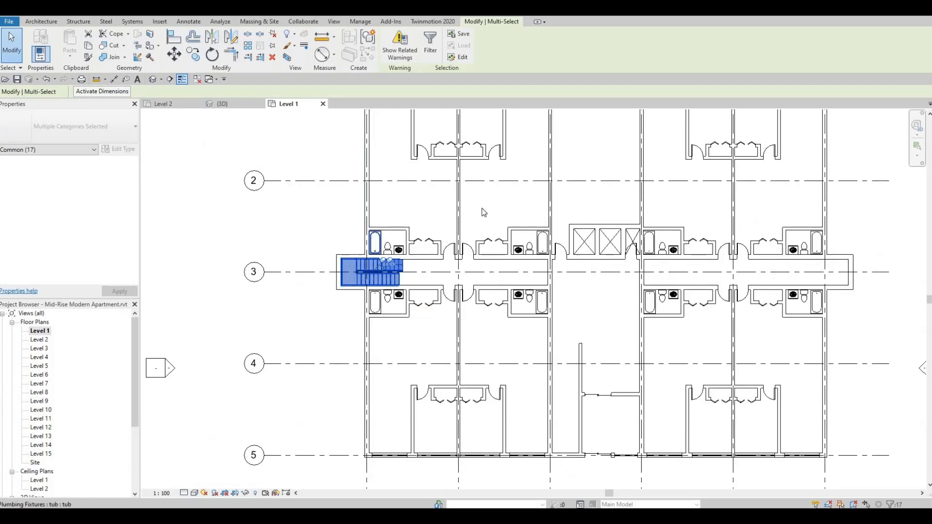
scroll(482, 209, "down", 2)
middle_click_drag(512, 221, 501, 300)
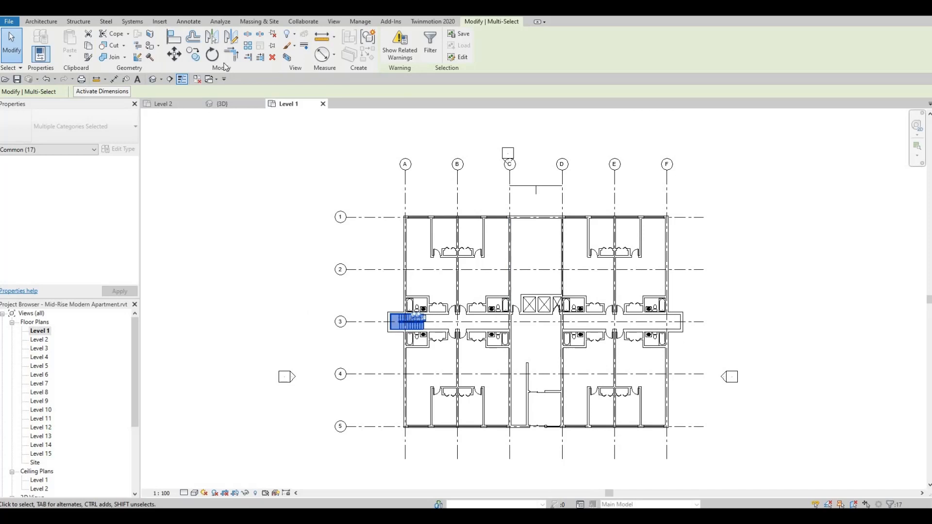
left_click(214, 42)
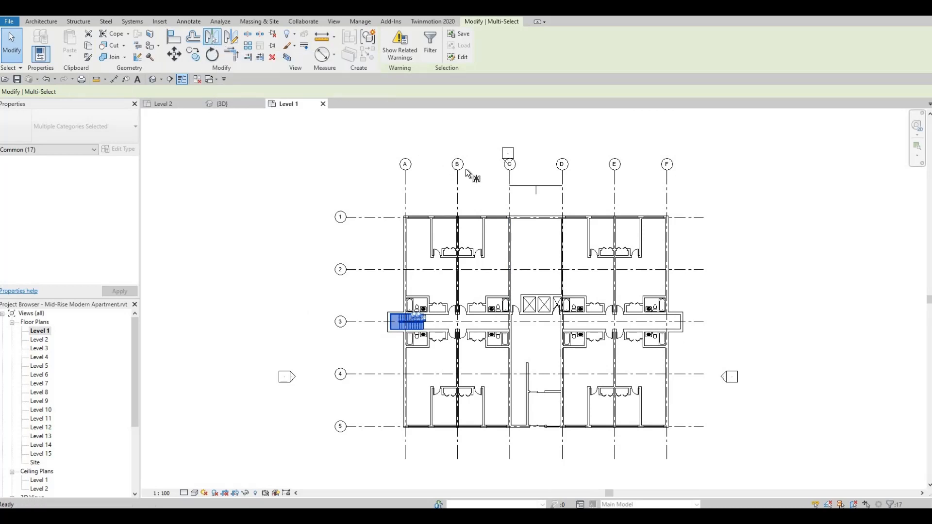
left_click(537, 194)
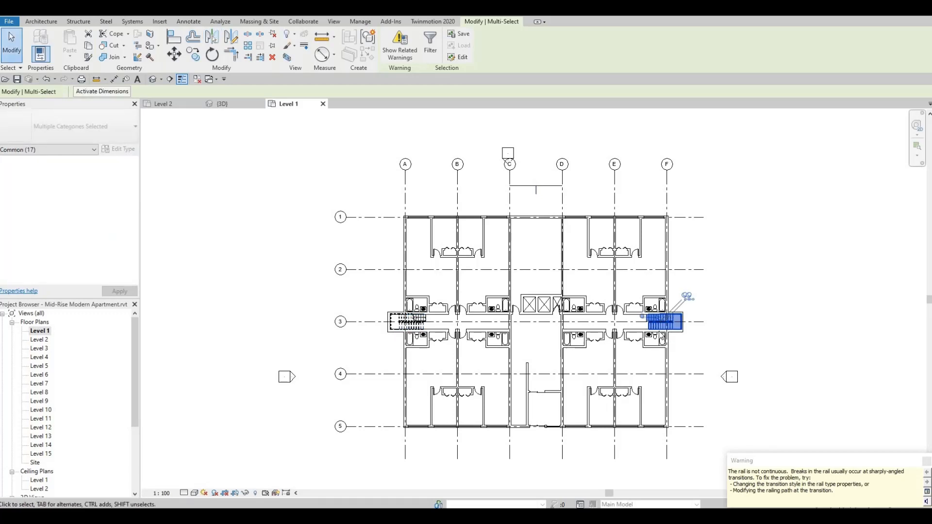
scroll(655, 326, "up", 5)
scroll(646, 314, "up", 4)
left_click(591, 314)
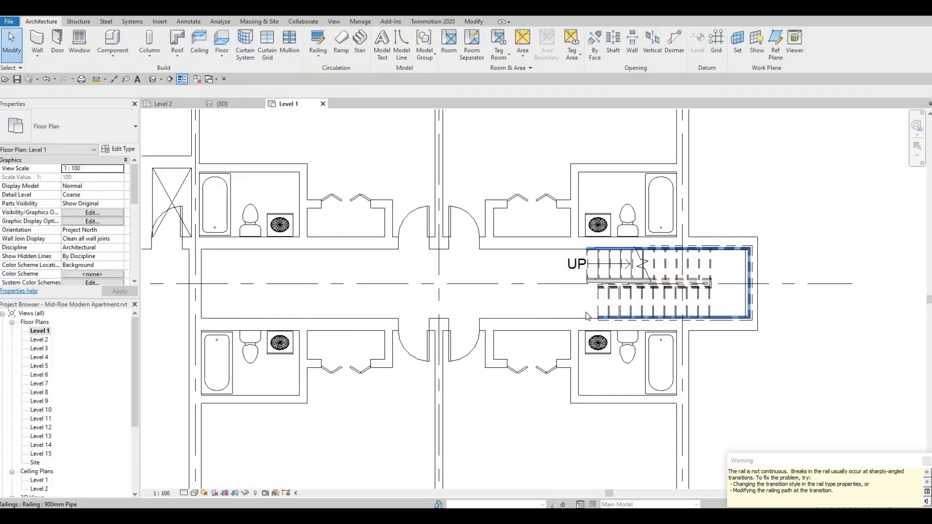
Step: Draw an Interior Wall 1 partition about 1700 mm long straight across the corridor, just past the foot of the stair near grid A
scroll(588, 314, "down", 3)
middle_click_drag(507, 306, 719, 302)
scroll(719, 302, "down", 2)
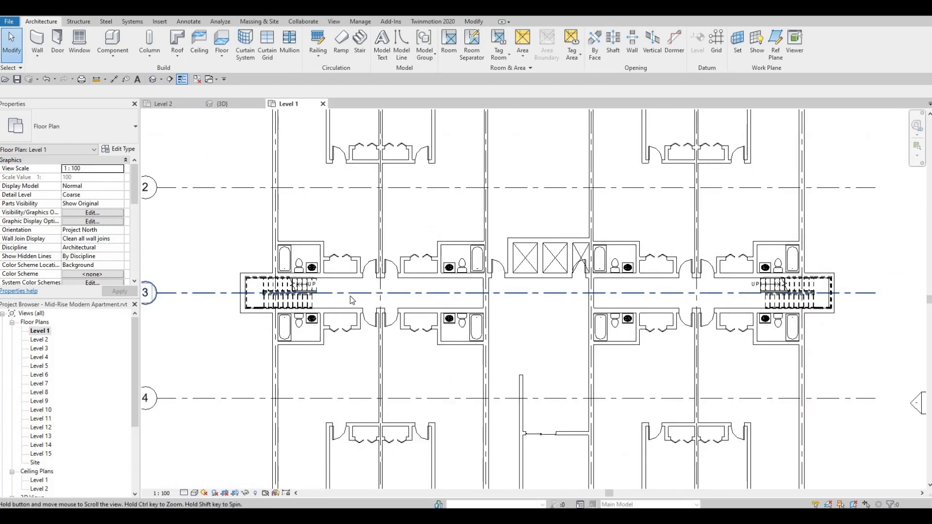
scroll(346, 292, "up", 2)
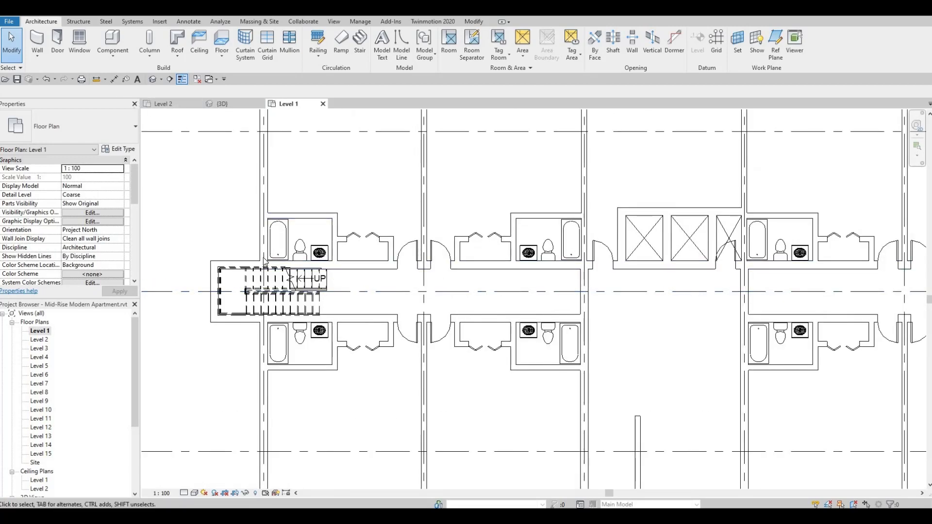
left_click(373, 267)
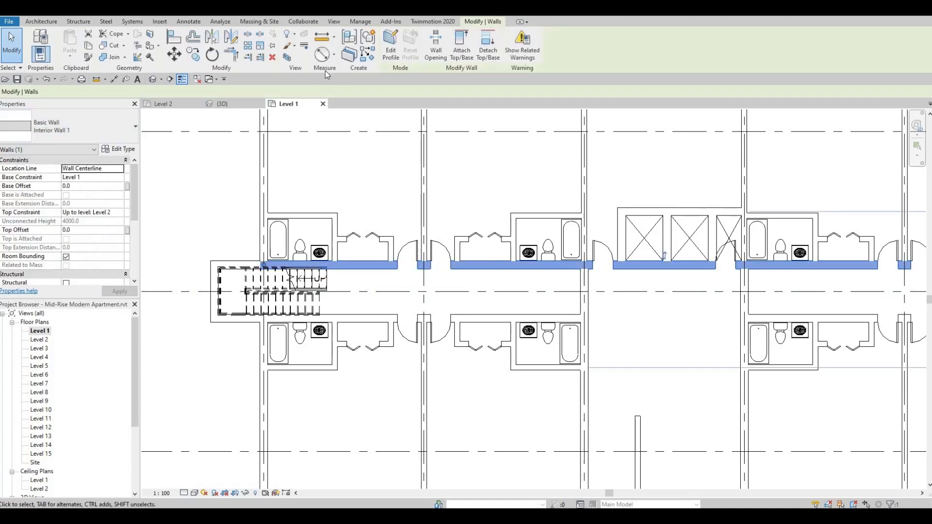
left_click(368, 54)
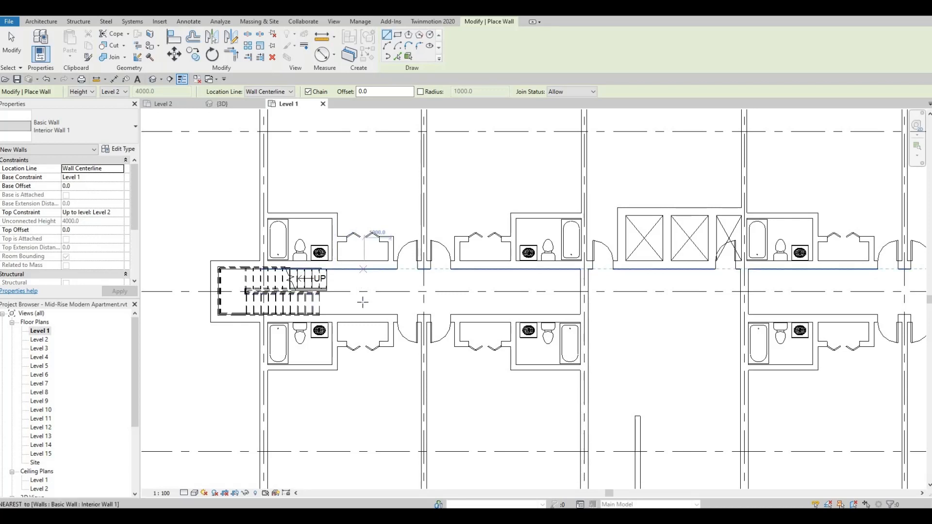
left_click(365, 291)
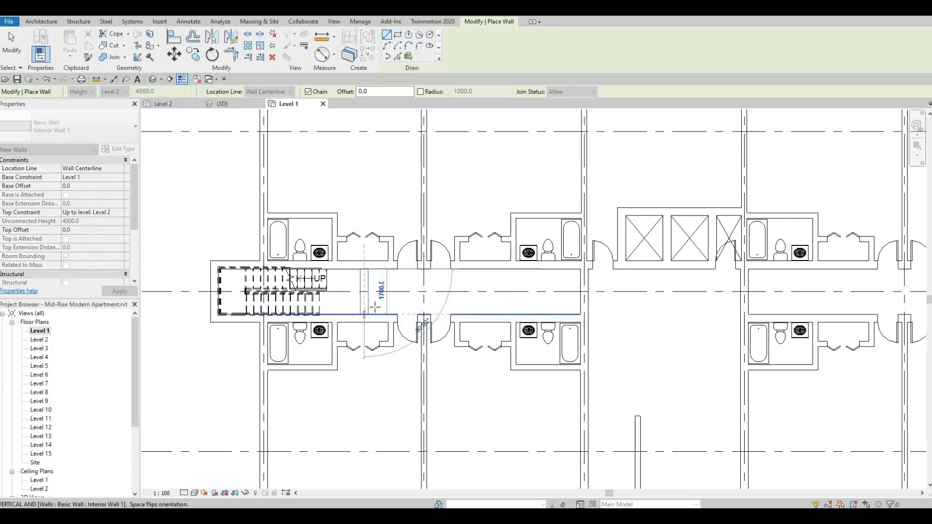
left_click(374, 307)
key("Escape")
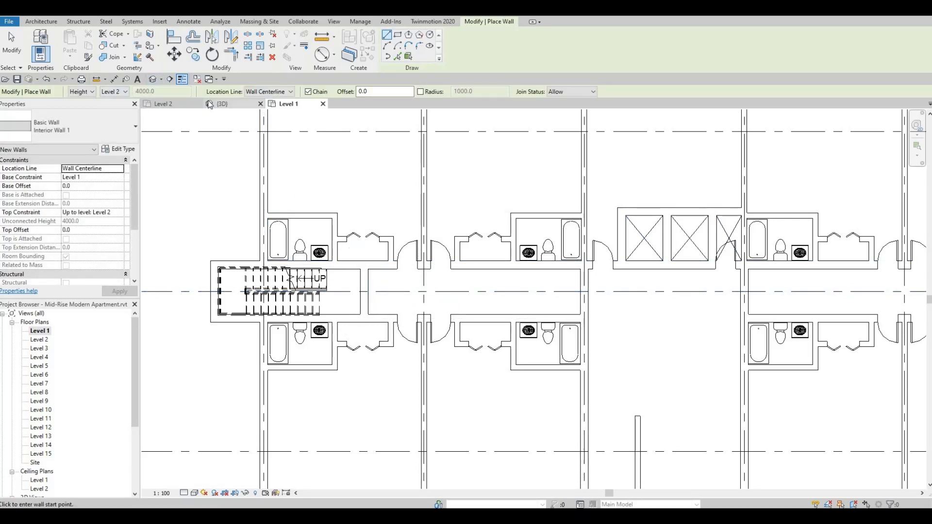
Step: Place an M_Single-Flush 0762 x 2032mm door in the new corridor partition near grid A, opening toward the stair
left_click(45, 22)
left_click(58, 43)
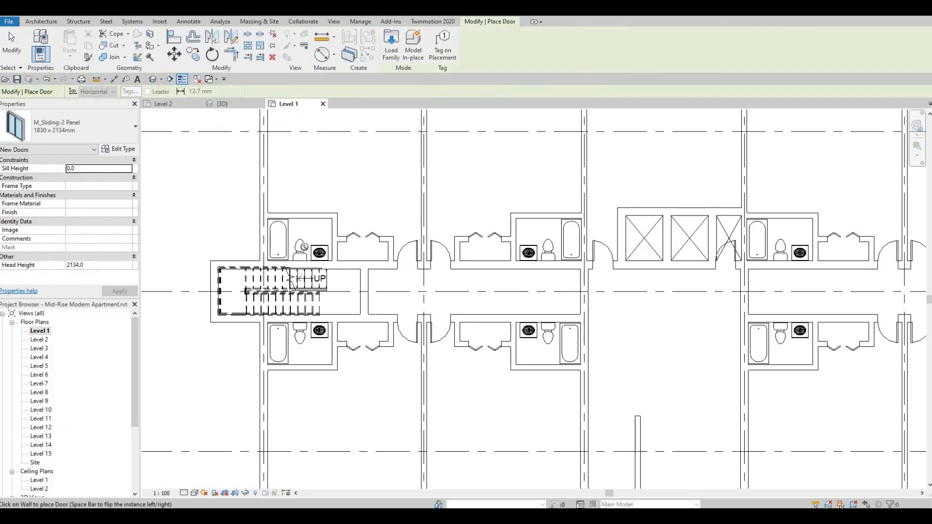
left_click(115, 132)
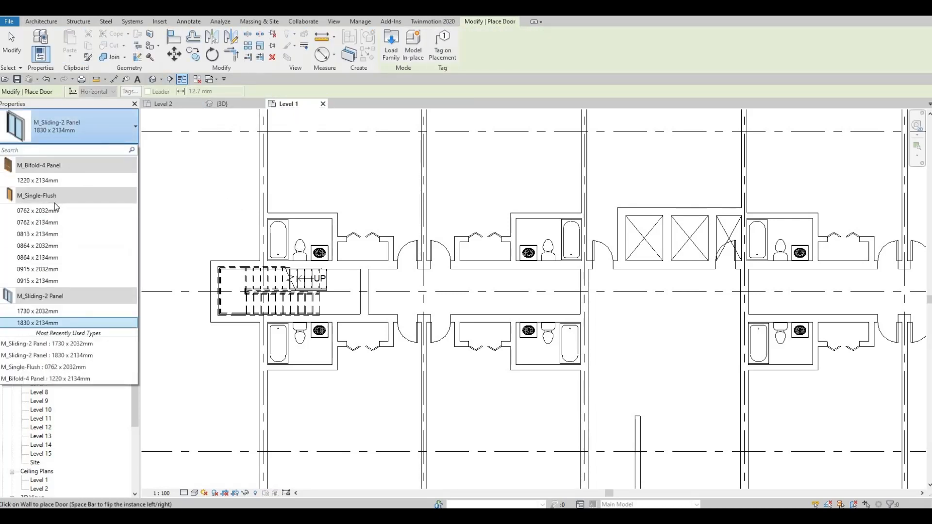
left_click(37, 210)
scroll(359, 284, "up", 2)
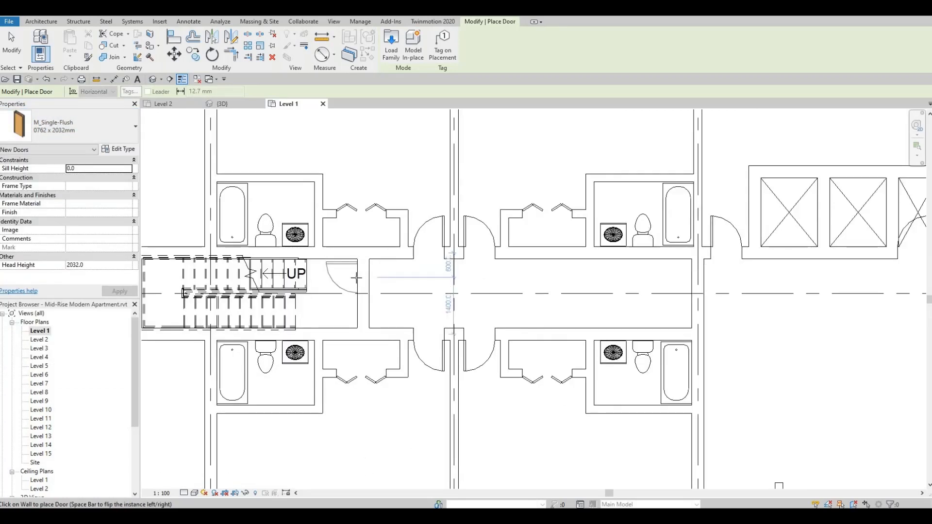
left_click(356, 278)
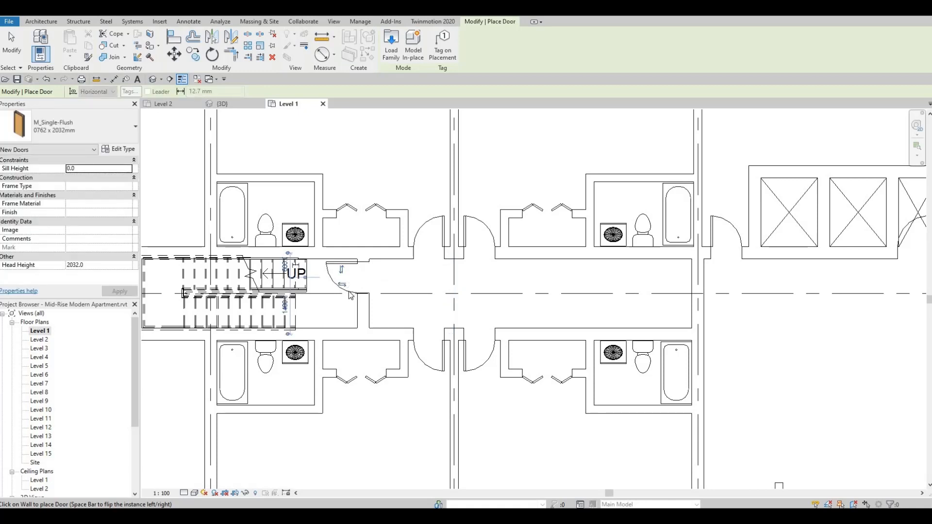
key("Escape")
key("Escape")
Step: Nudge the partition and its door about 280 mm farther along the corridor, away from the foot of the stair
middle_click_drag(396, 294, 398, 295)
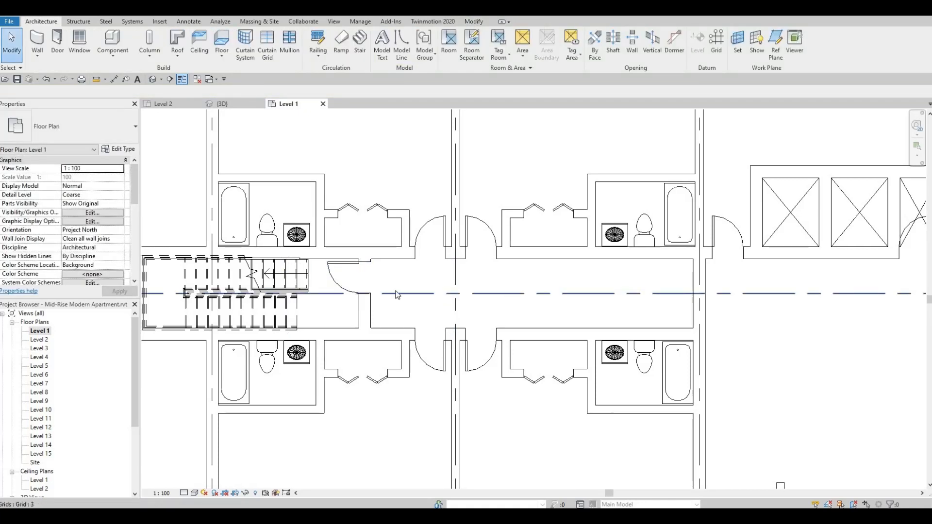
left_click(369, 304)
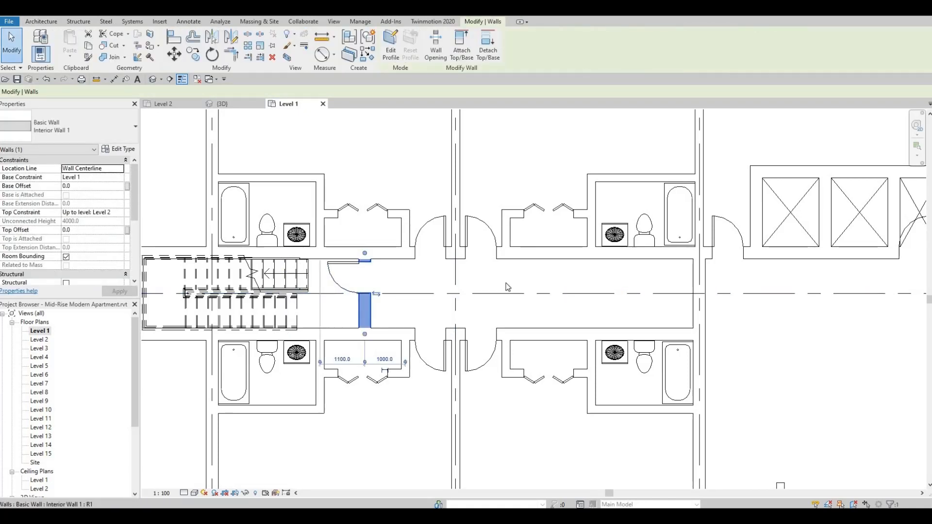
key("Right")
key("Right")
key("Right")
key("Right")
key("Right")
key("Right")
key("Right")
key("Right")
key("Right")
key("Right")
key("Right")
key("Right")
key("Right")
key("Right")
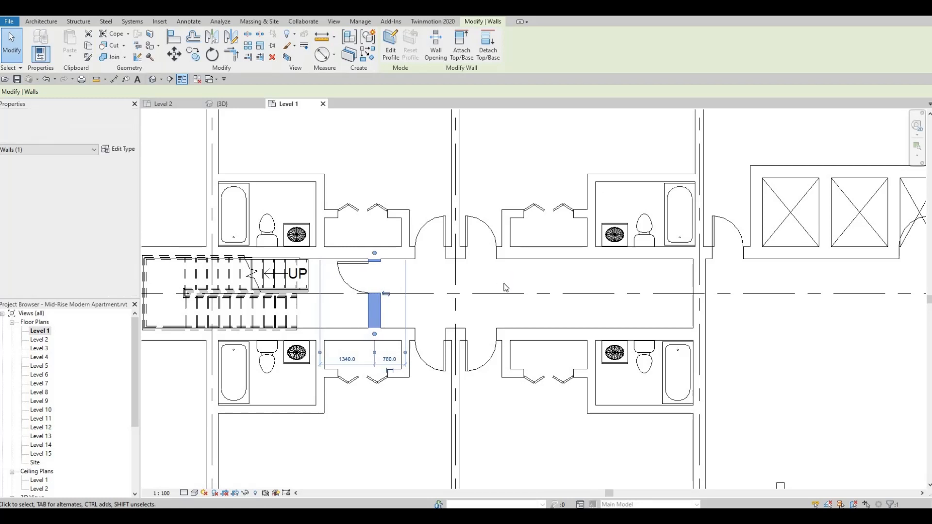
key("Left")
key("Left")
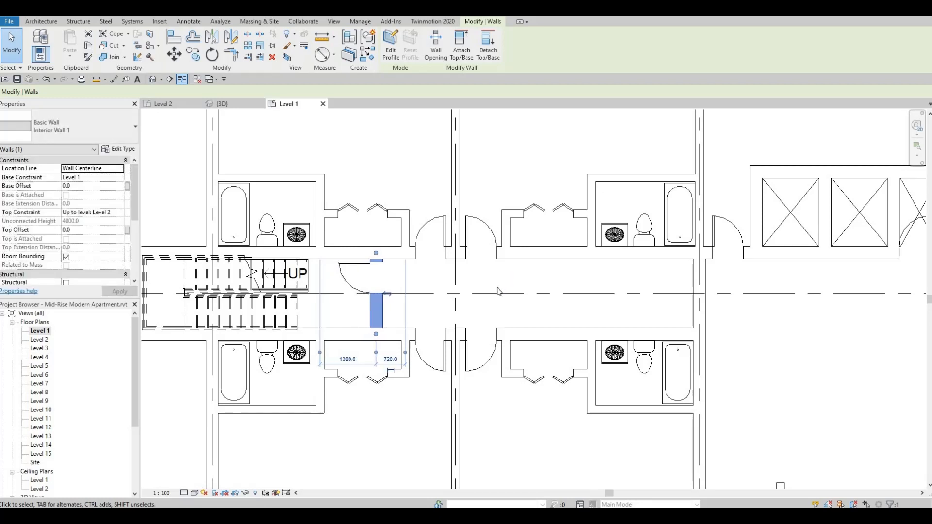
scroll(467, 302, "down", 3)
key("Escape")
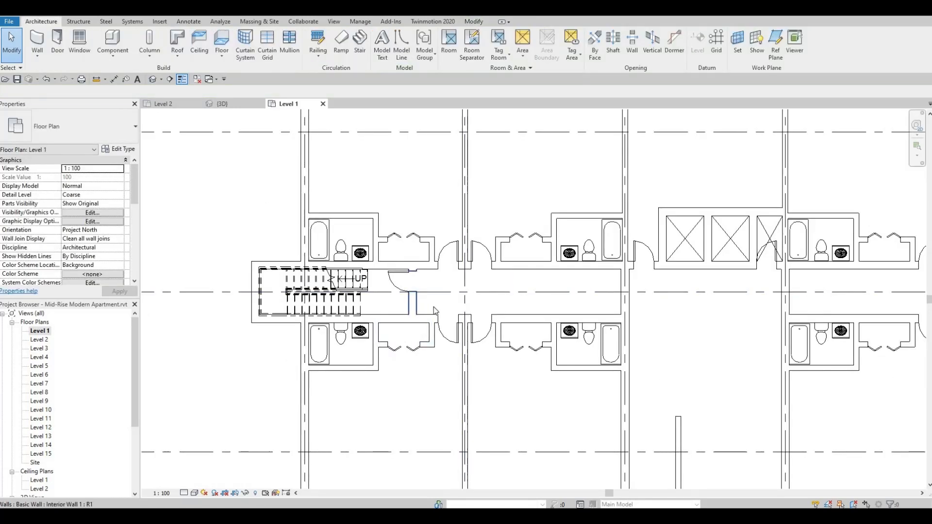
Step: Mirror the partition and its door about the short centre line between grids C and D to the opposite corridor end
scroll(413, 306, "up", 2)
left_click(406, 293)
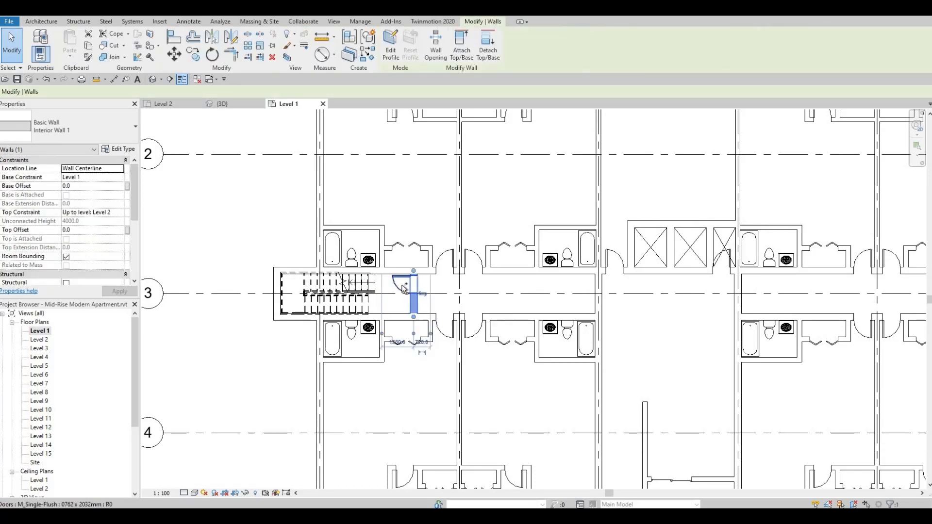
left_click(403, 289, "ctrl")
scroll(403, 289, "down", 4)
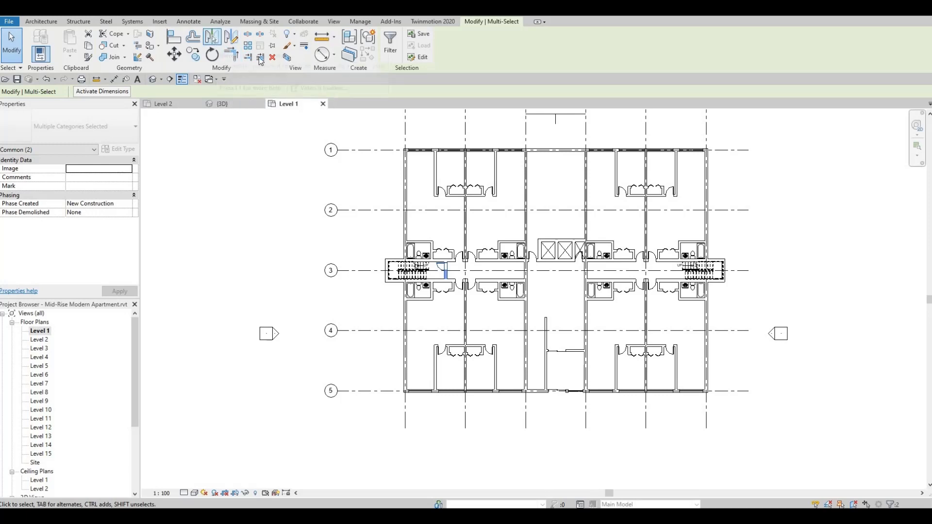
left_click(211, 38)
left_click(556, 124)
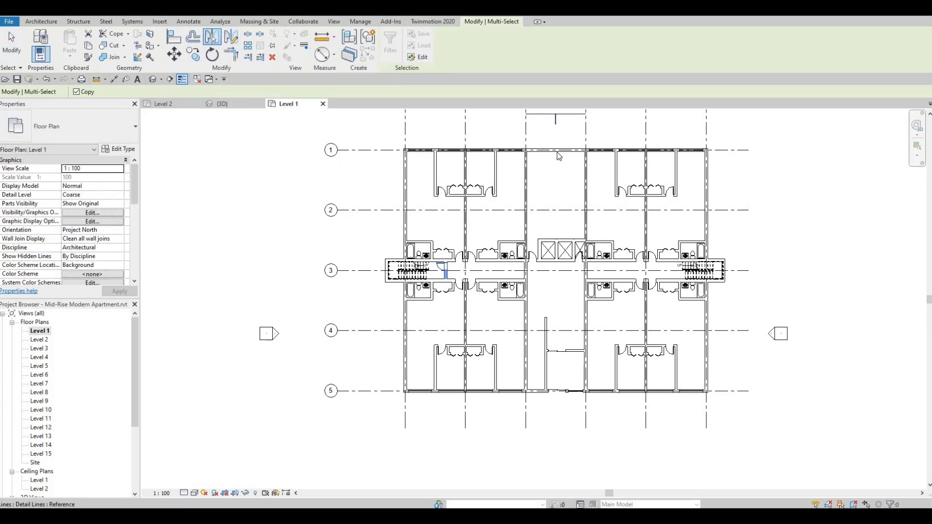
key("Escape")
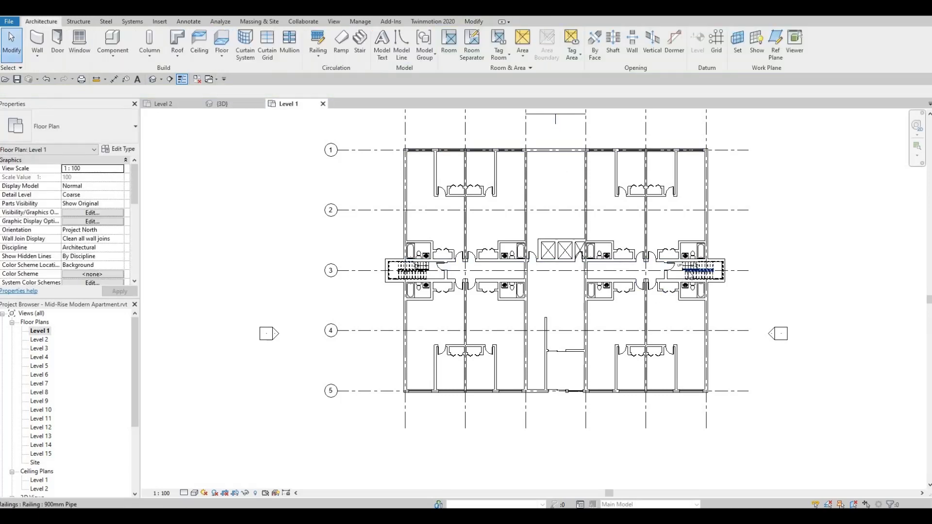
scroll(694, 271, "up", 3)
scroll(638, 294, "down", 2)
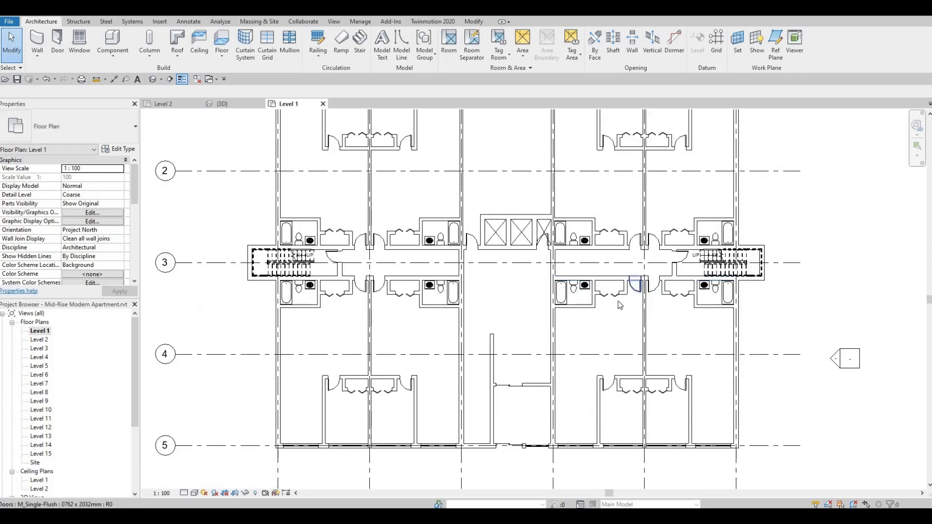
middle_click_drag(618, 301, 616, 304)
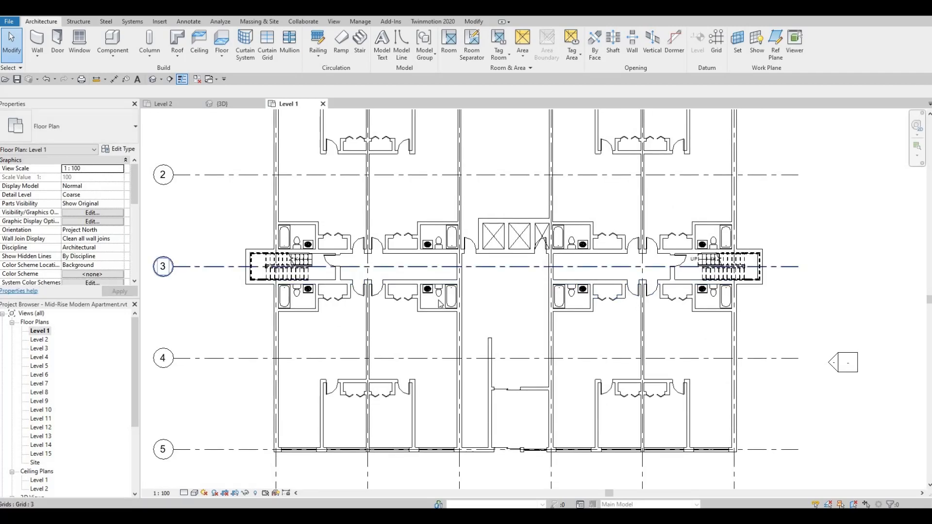
scroll(411, 291, "down", 2)
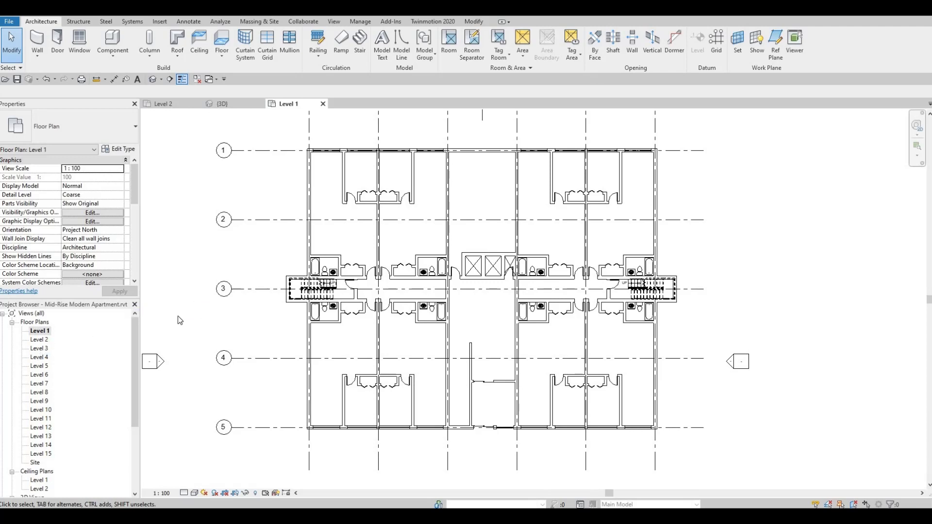
Step: Open the Level 2 floor plan and examine the stair arrival at the corridor end, in plan and in 3D
double_click(43, 341)
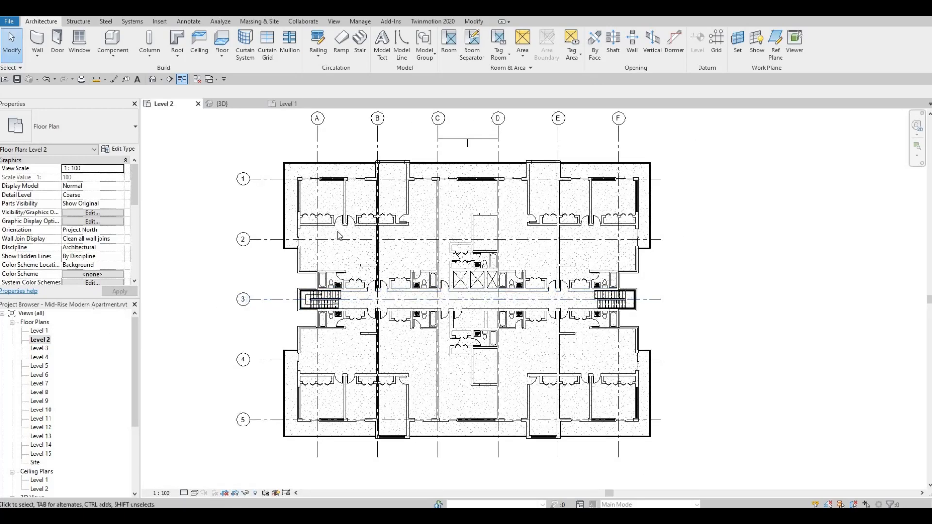
scroll(356, 211, "up", 1)
scroll(331, 342, "up", 2)
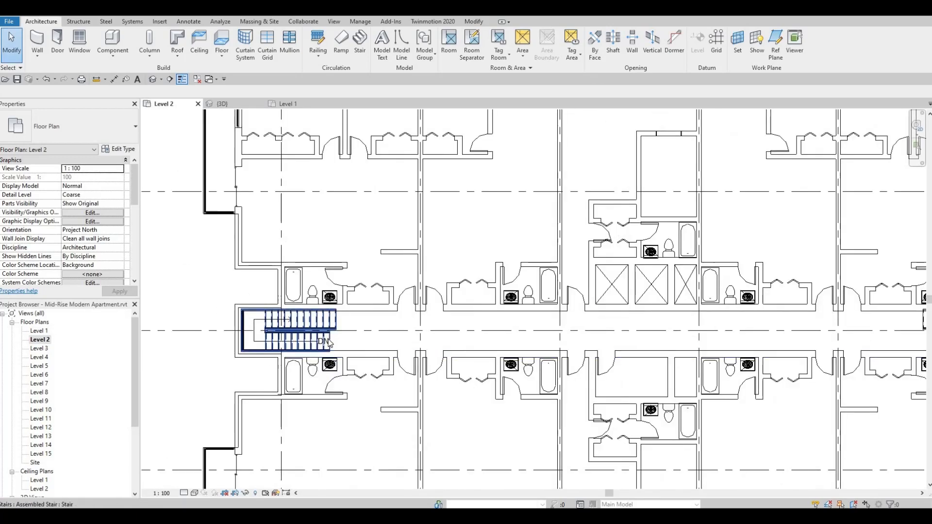
scroll(315, 321, "down", 1)
scroll(308, 311, "up", 1)
scroll(309, 311, "down", 3)
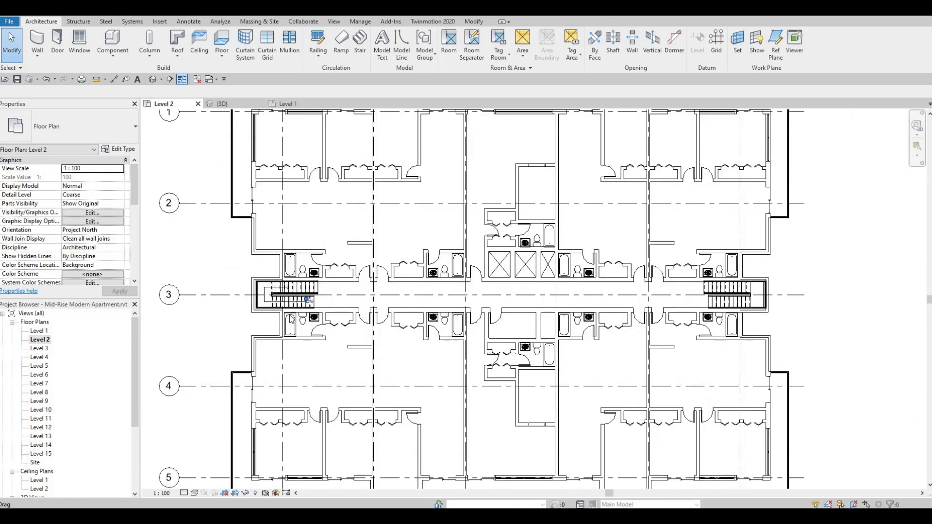
left_click(225, 105)
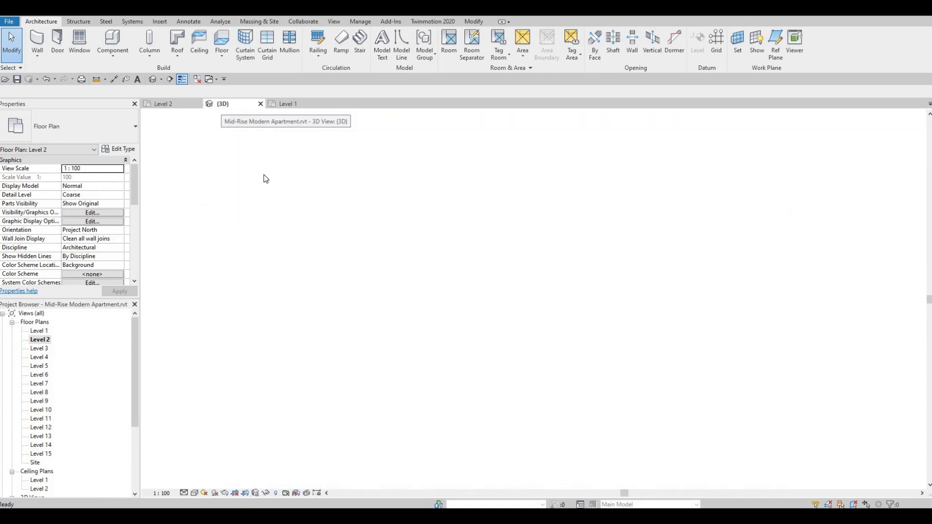
scroll(336, 354, "up", 3)
middle_click_drag(337, 353, 89, 302, "shift")
Step: Return to the Level 2 floor plan and review its view properties and the space around the stair near grid A
double_click(40, 340)
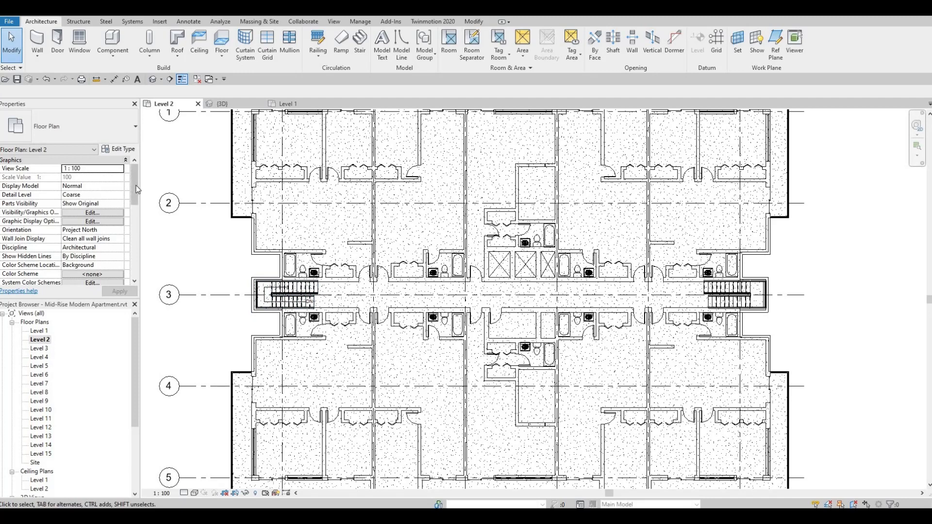
left_click_drag(135, 186, 136, 220)
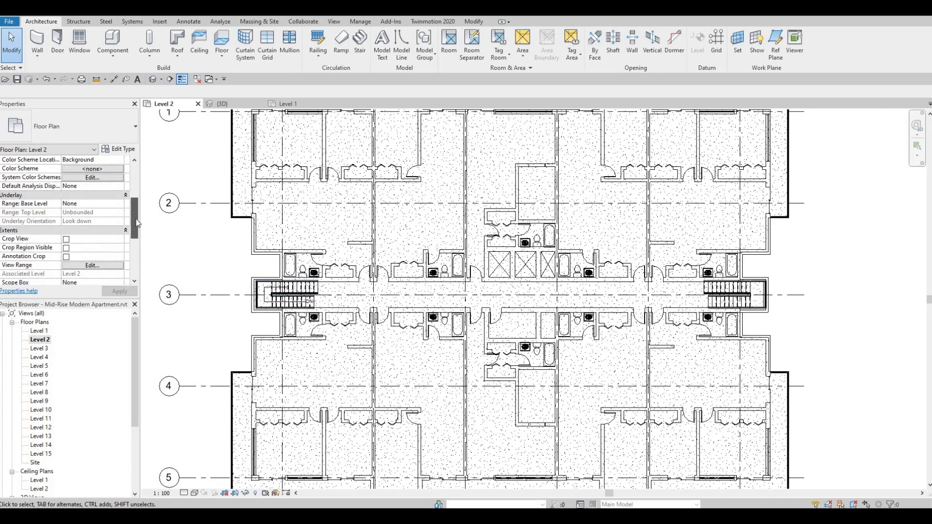
left_click_drag(142, 183, 150, 162)
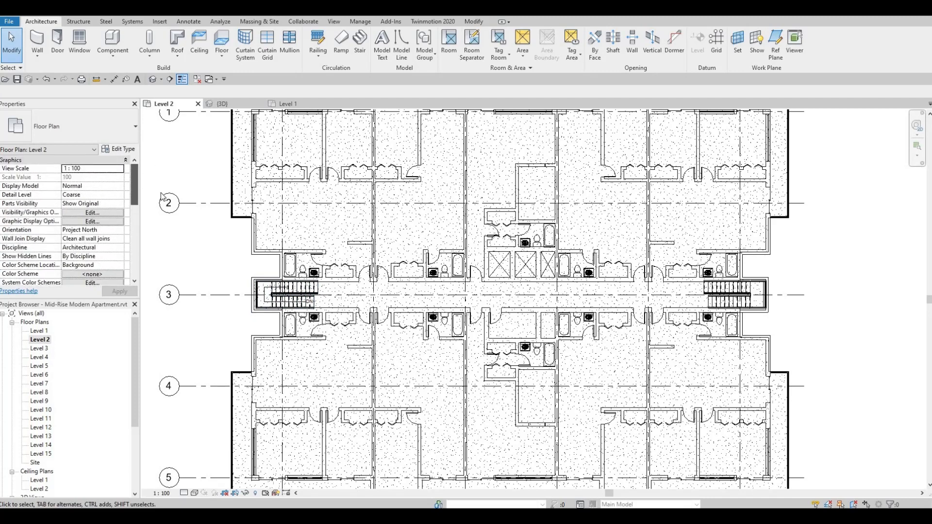
scroll(171, 198, "down", 2)
middle_click_drag(229, 232, 248, 223)
scroll(248, 224, "down", 1)
scroll(260, 239, "up", 4)
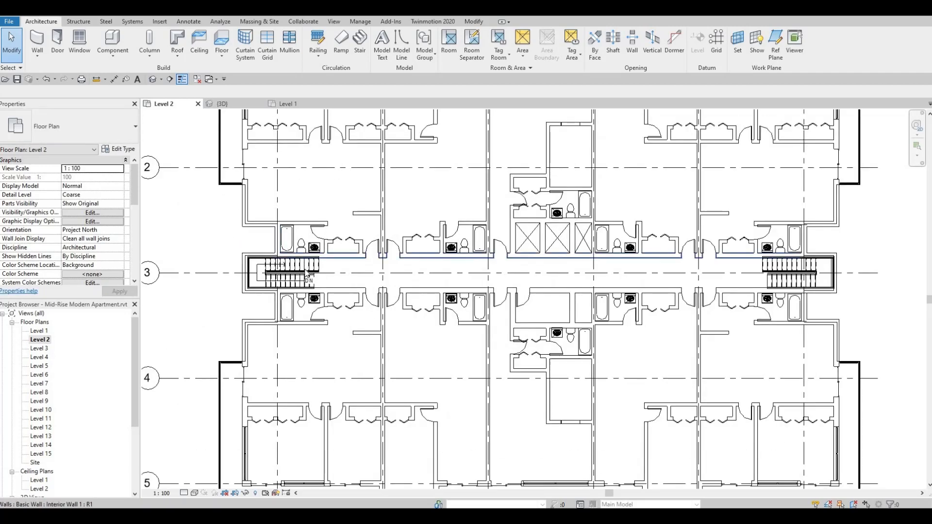
scroll(307, 274, "up", 2)
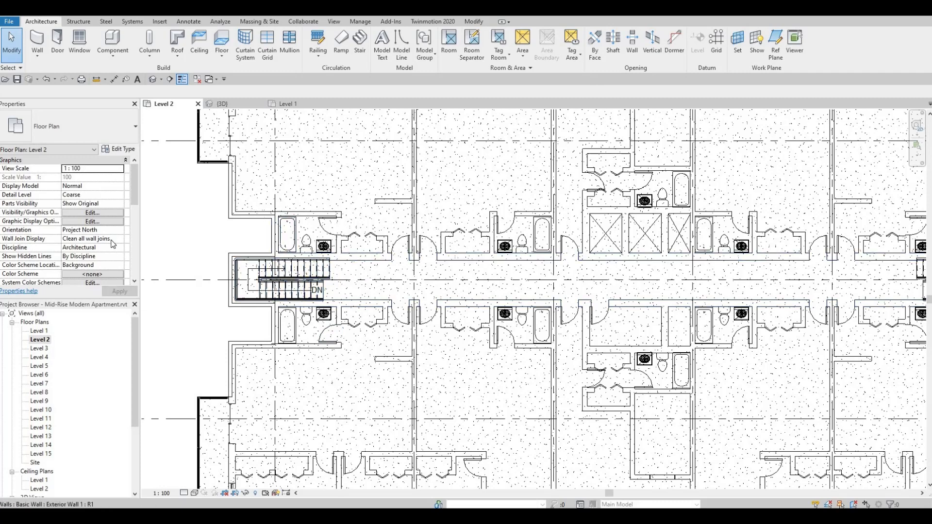
scroll(135, 190, "down", 3)
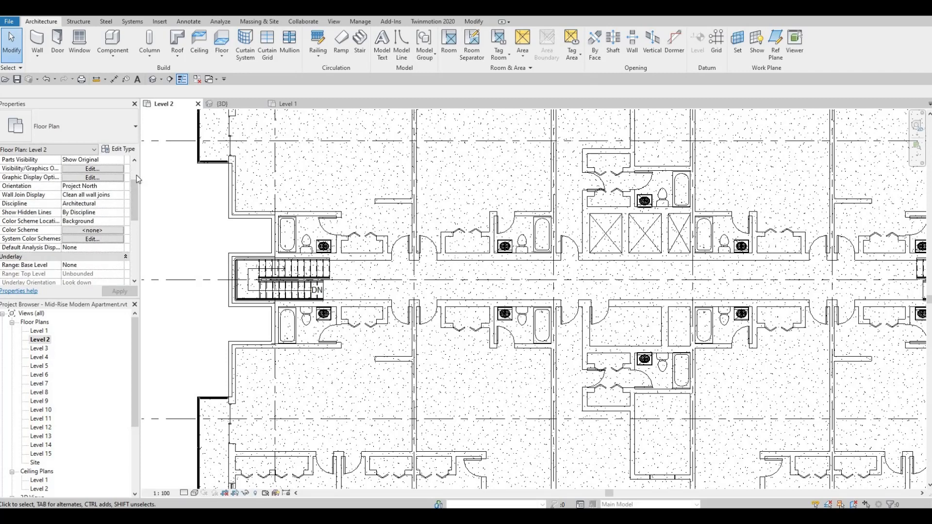
scroll(136, 176, "up", 3)
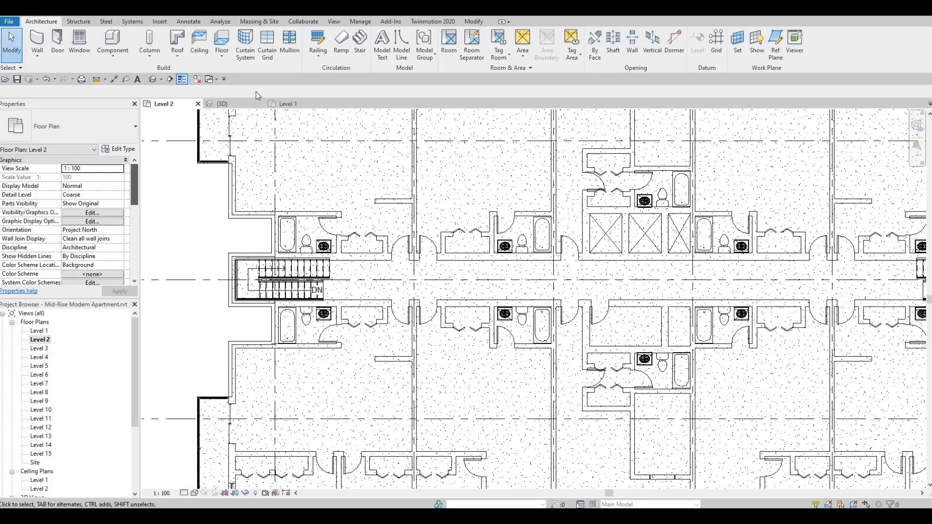
Step: Try to sketch a Level 2 to Level 3 stair over the one near grid A, with a 12-riser run and a 5-riser return run
left_click(365, 41)
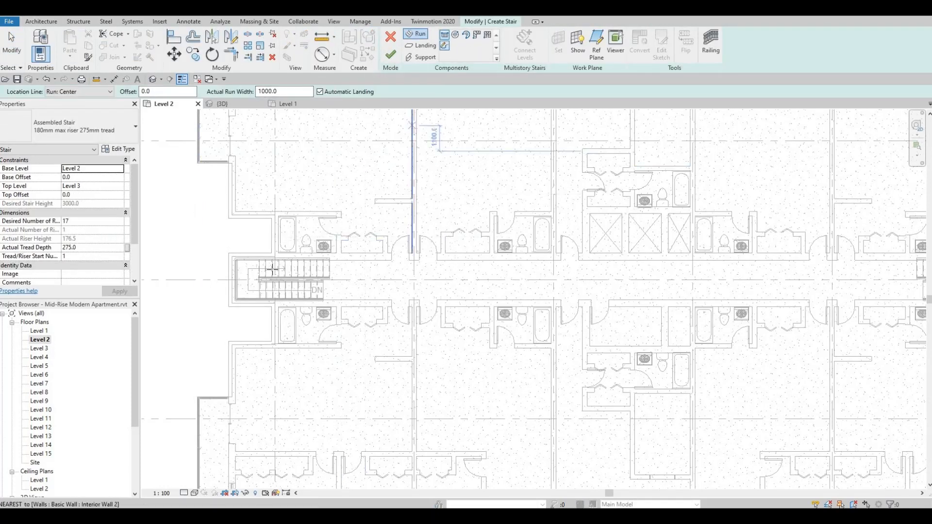
scroll(300, 265, "up", 5)
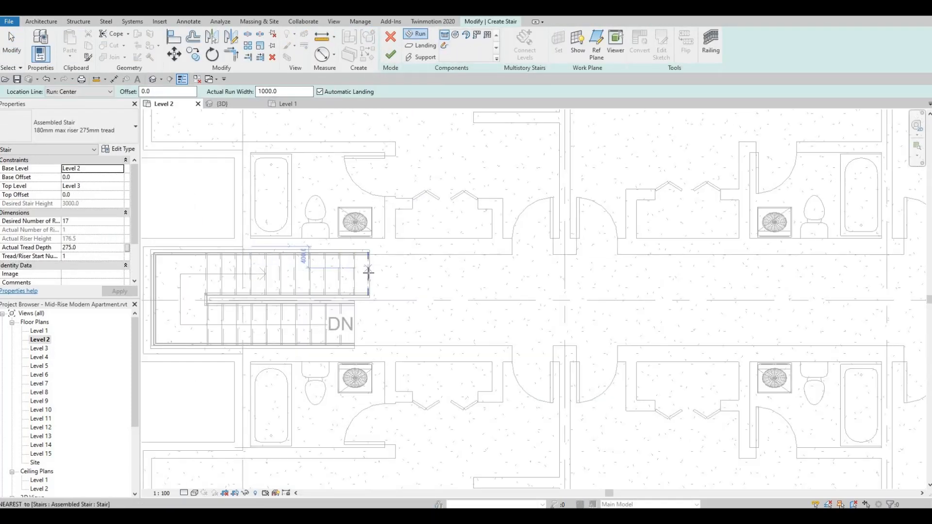
left_click(369, 273)
middle_click_drag(279, 271, 347, 260)
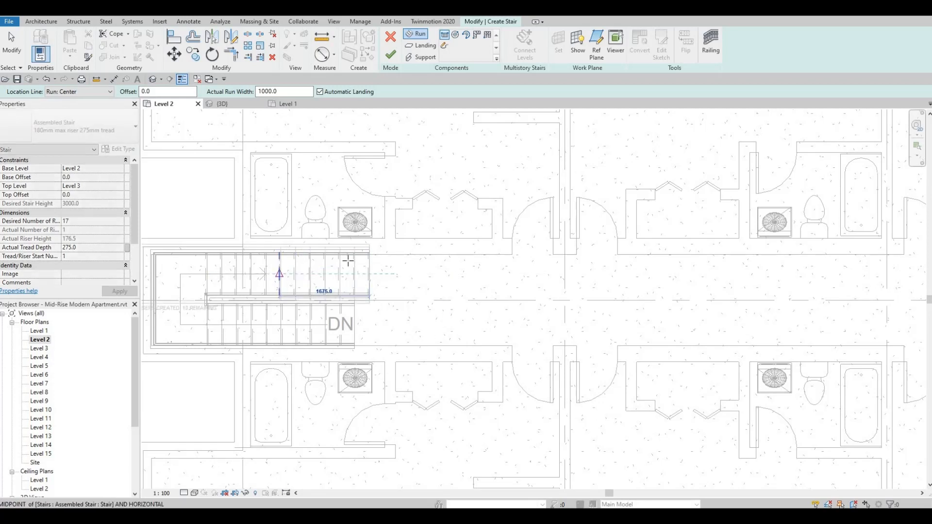
left_click(274, 263)
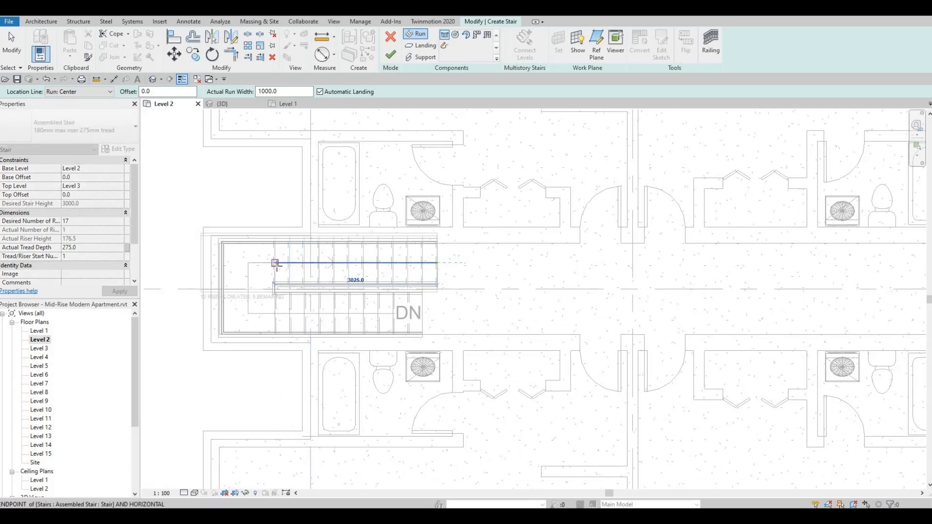
left_click(275, 313)
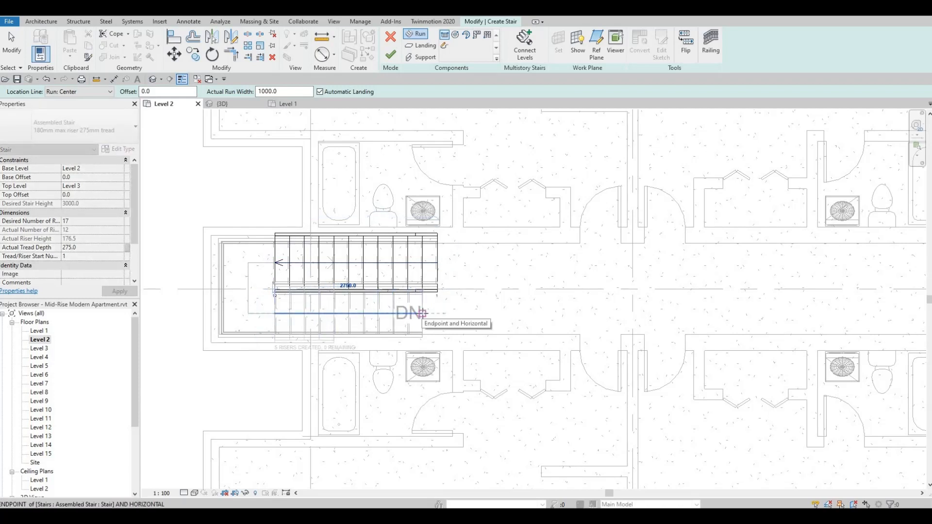
left_click(424, 314)
key("Escape")
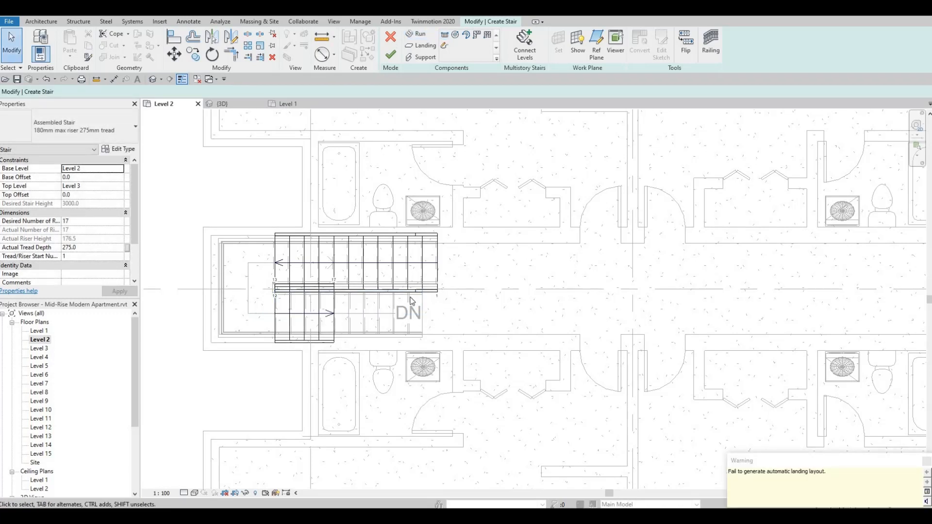
Step: Undo the return run and delete the remaining 12-riser run from the stair sketch
key("ctrl+z")
left_click(390, 265)
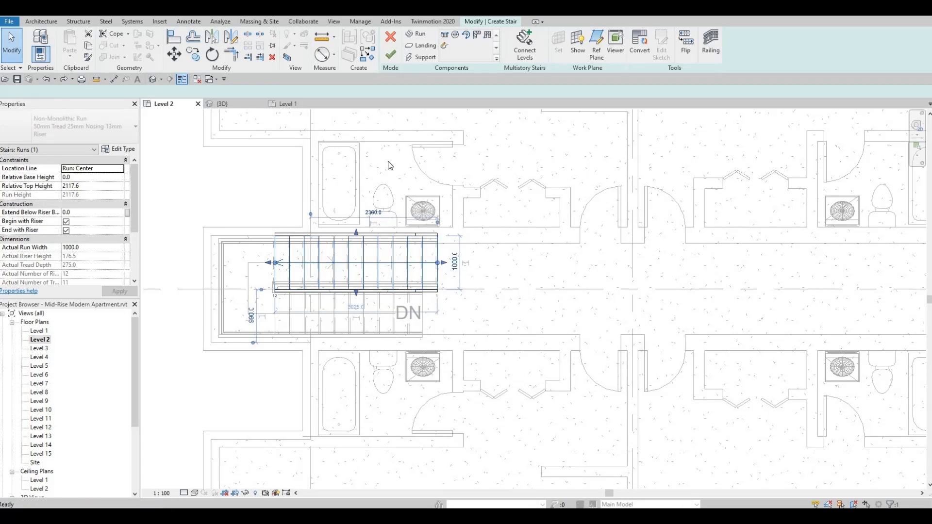
key("Delete")
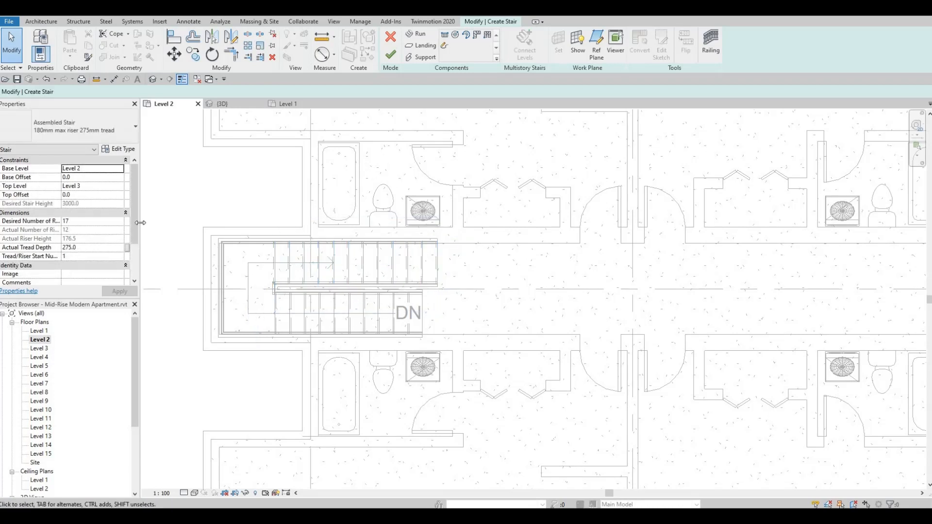
Step: Try to build a Level 2 to Level 3 stair over the one near grid A, with a 9-riser run and an 8-riser return run
left_click(421, 34)
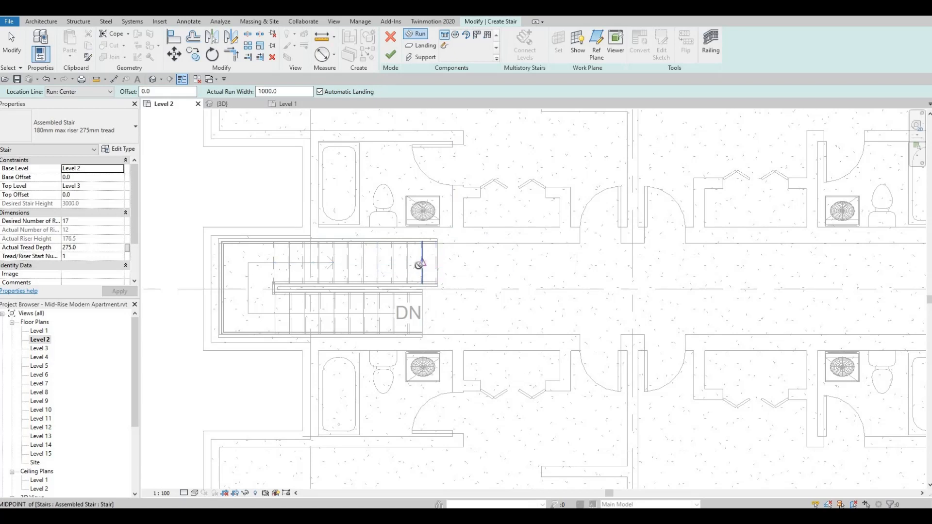
left_click(421, 264)
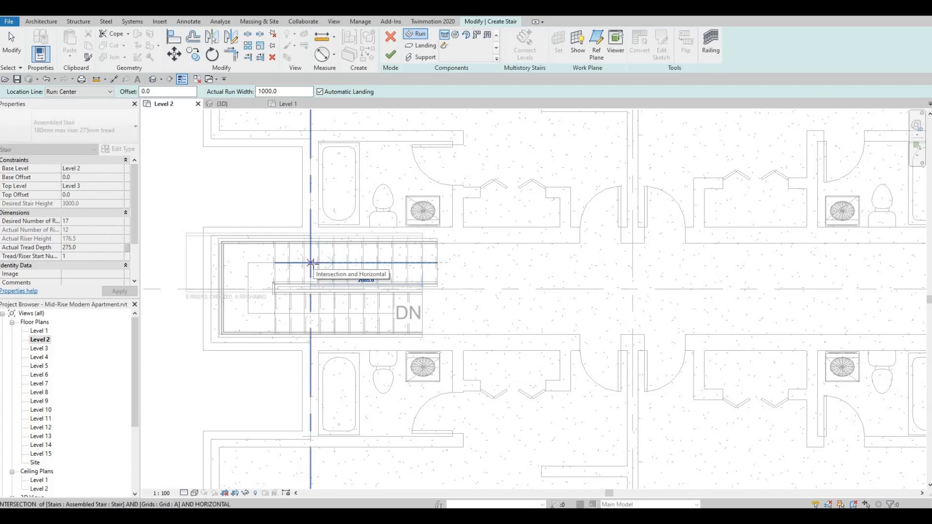
left_click(310, 262)
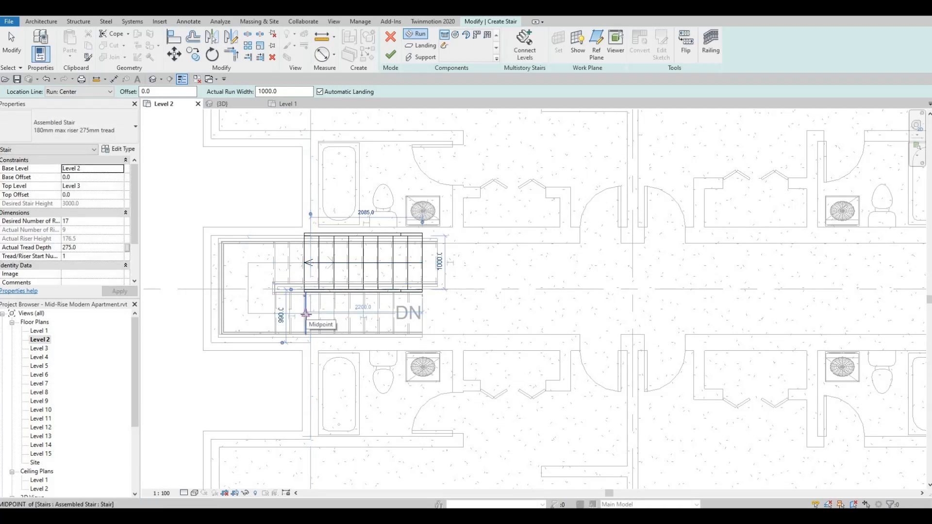
left_click(306, 313)
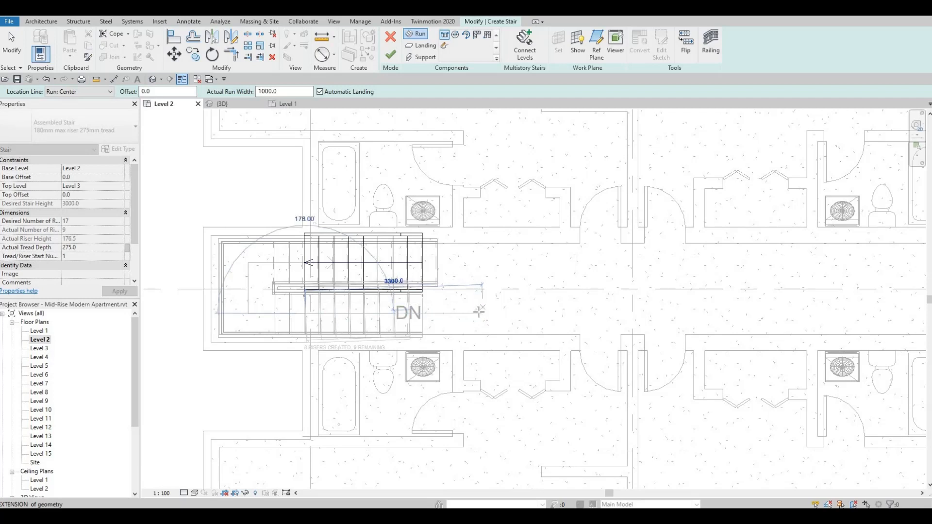
left_click(480, 313)
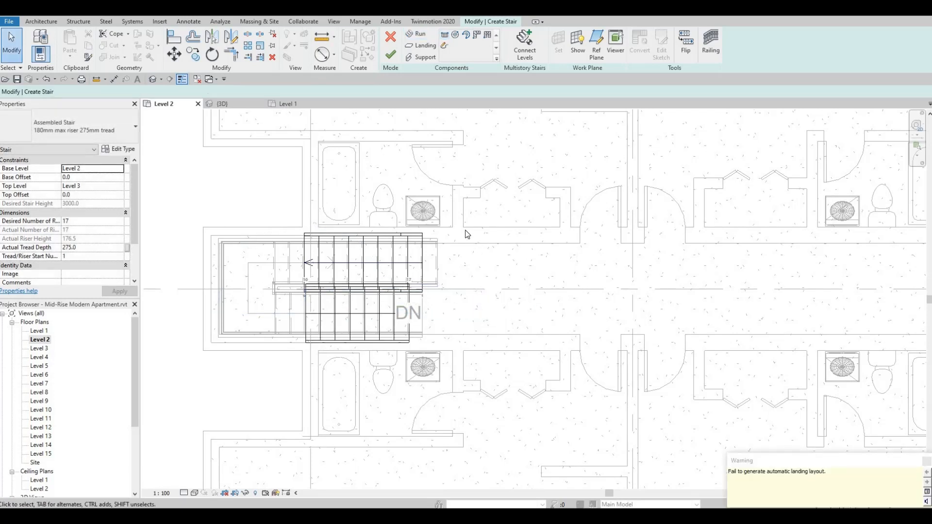
left_click(391, 54)
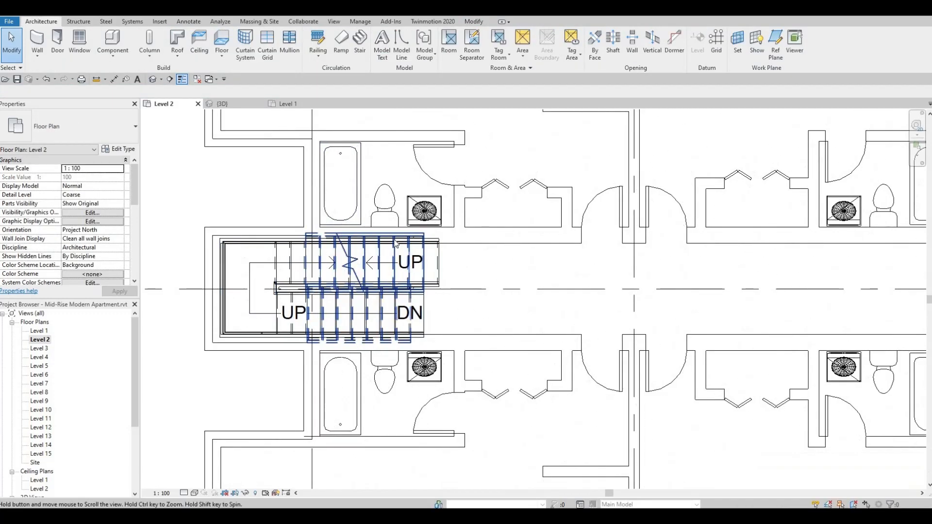
Step: Move the misbuilt Level 2 to Level 3 stair clear of the stairwell, outside the building, and delete it
middle_click_drag(371, 245, 433, 241)
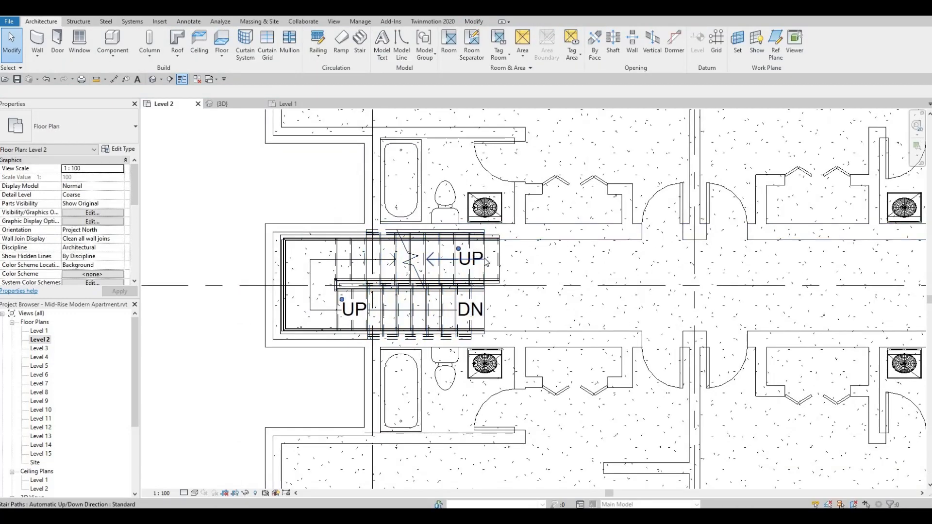
left_click(469, 285)
scroll(371, 248, "up", 3)
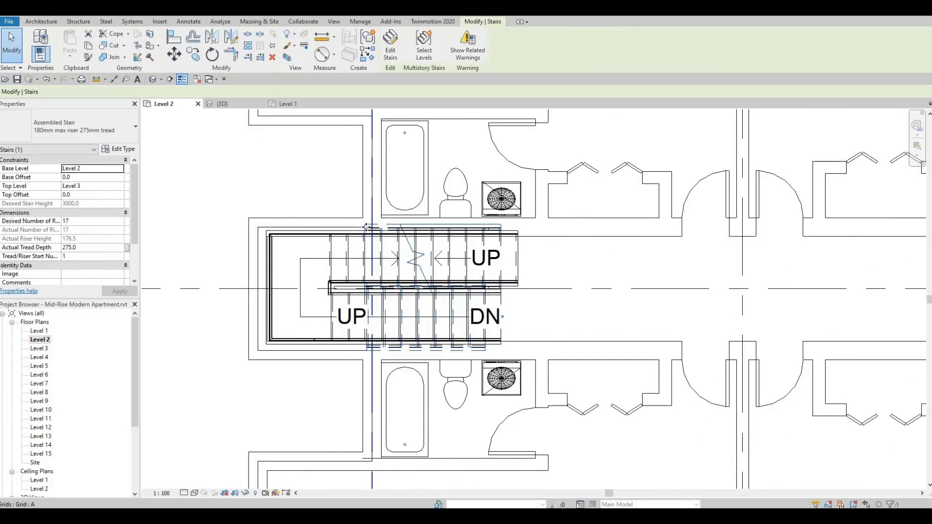
middle_click_drag(372, 239, 381, 237)
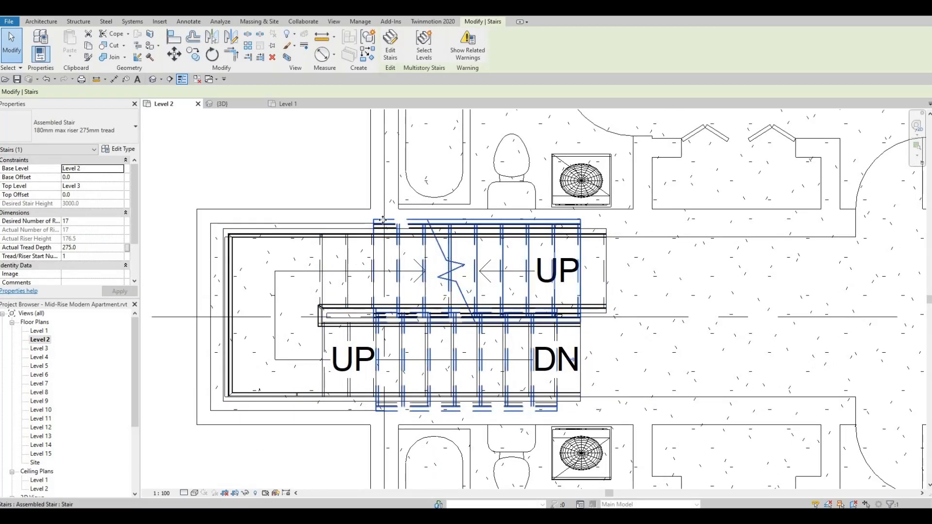
scroll(466, 224, "down", 2)
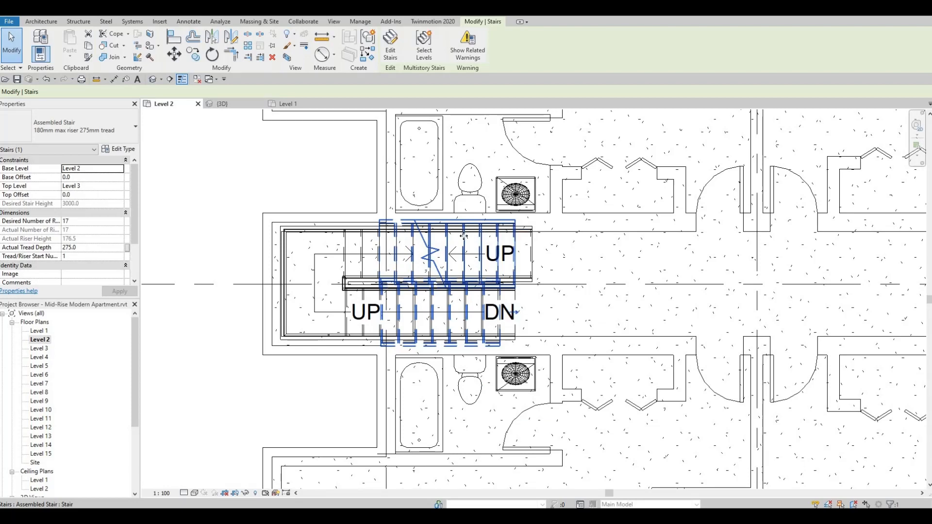
left_click_drag(245, 222, 216, 216)
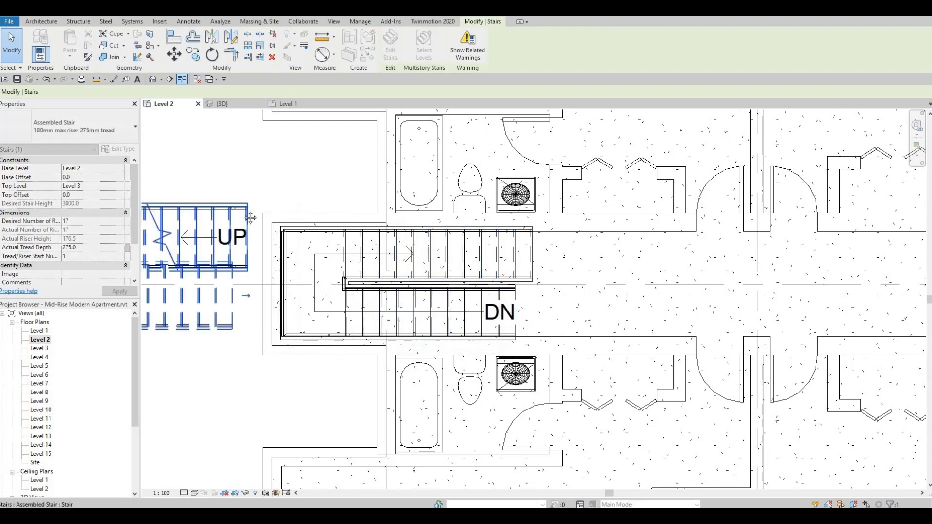
middle_click_drag(251, 221, 339, 221)
key("Escape")
key("Tab")
key("Tab")
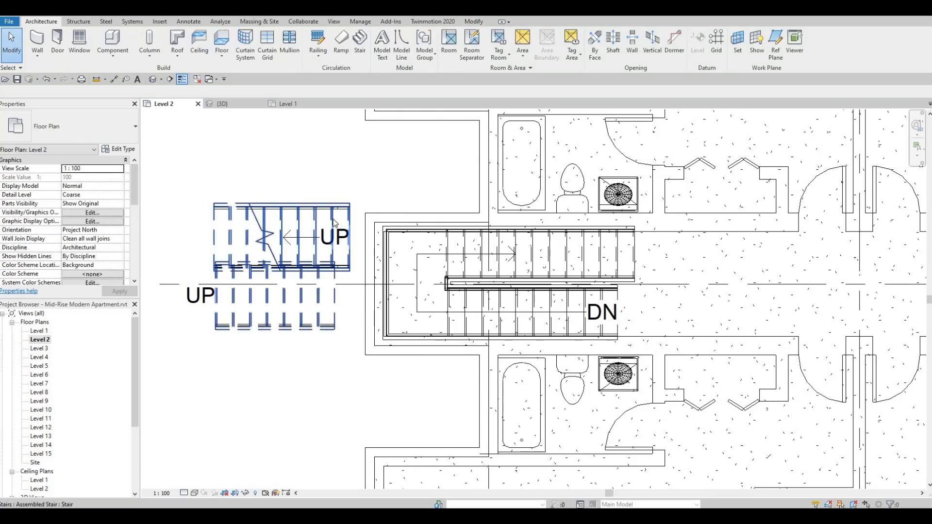
left_click(332, 219)
key("Delete")
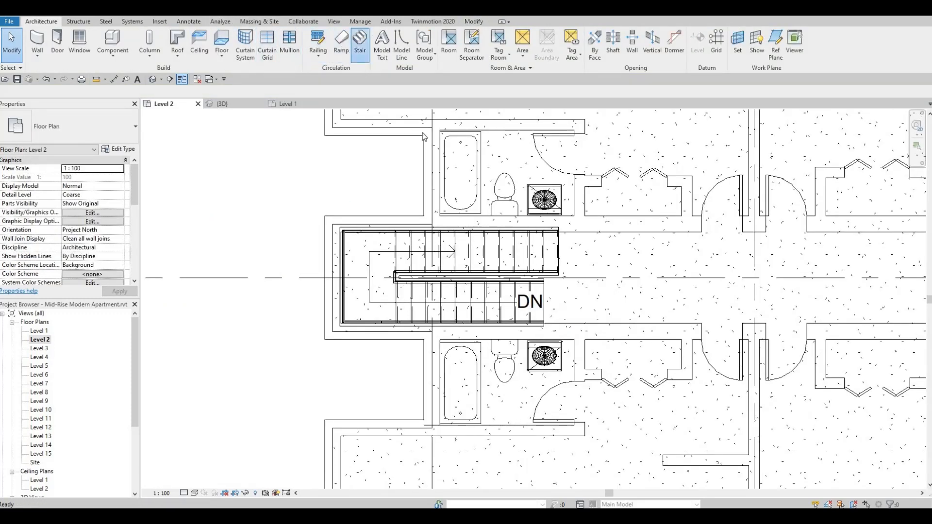
Step: Start a new Level 2 to Level 3 stair in the open corridor with a 9-riser run 2200 mm long, heading toward grid A
left_click(359, 41)
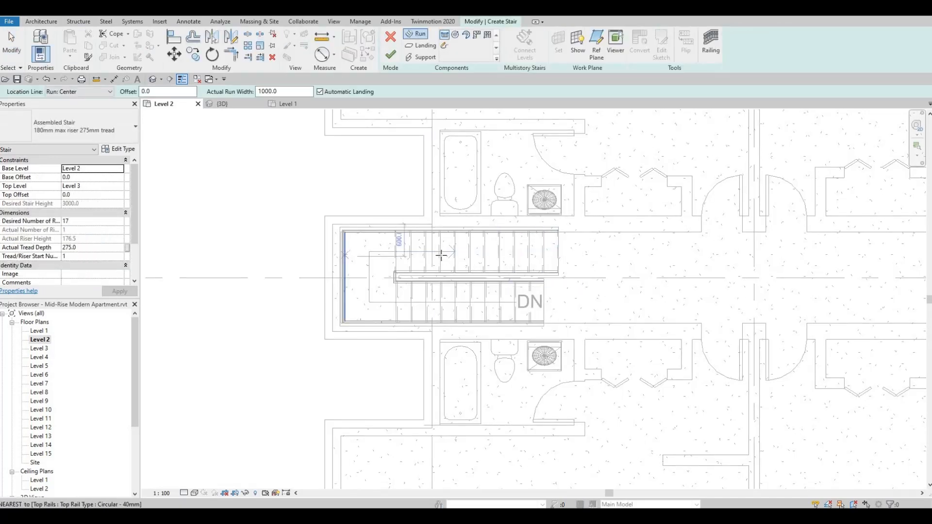
middle_click_drag(462, 254, 557, 252)
scroll(429, 253, "down", 1)
middle_click_drag(386, 245, 359, 248)
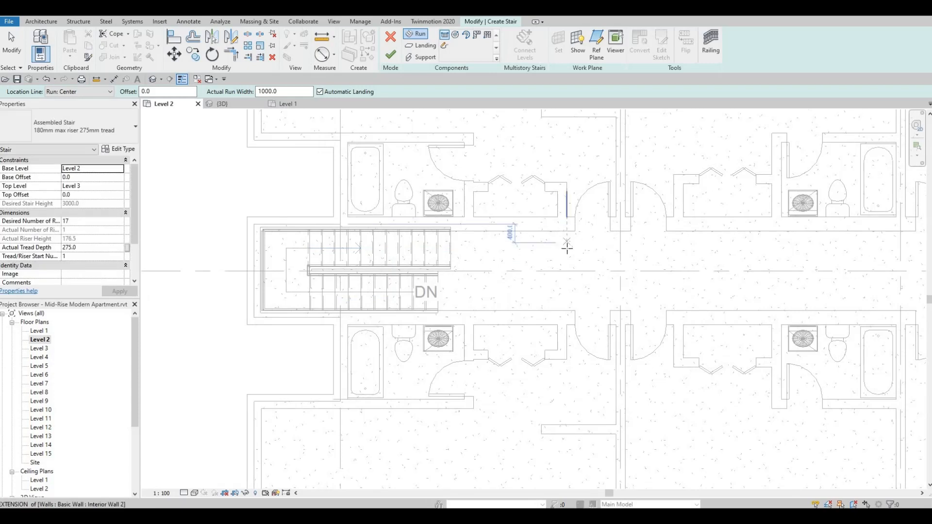
left_click(567, 247)
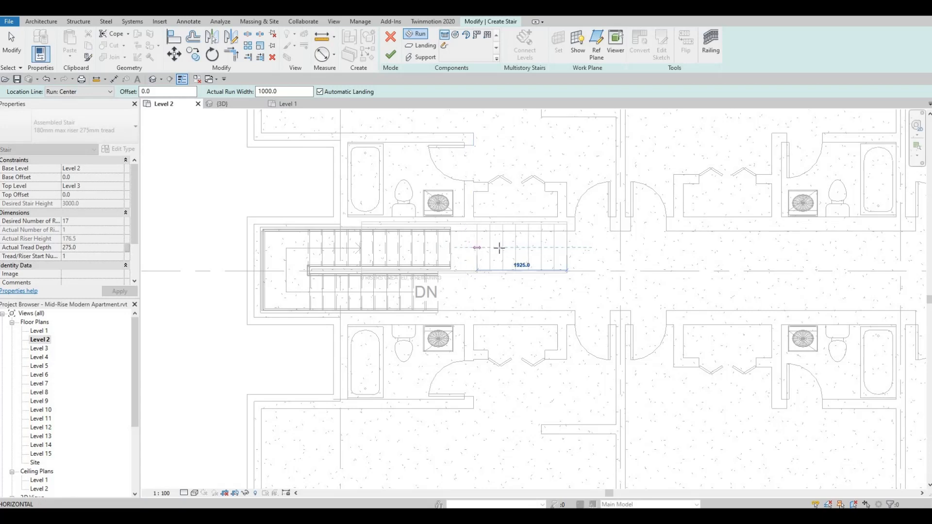
scroll(452, 250, "up", 3)
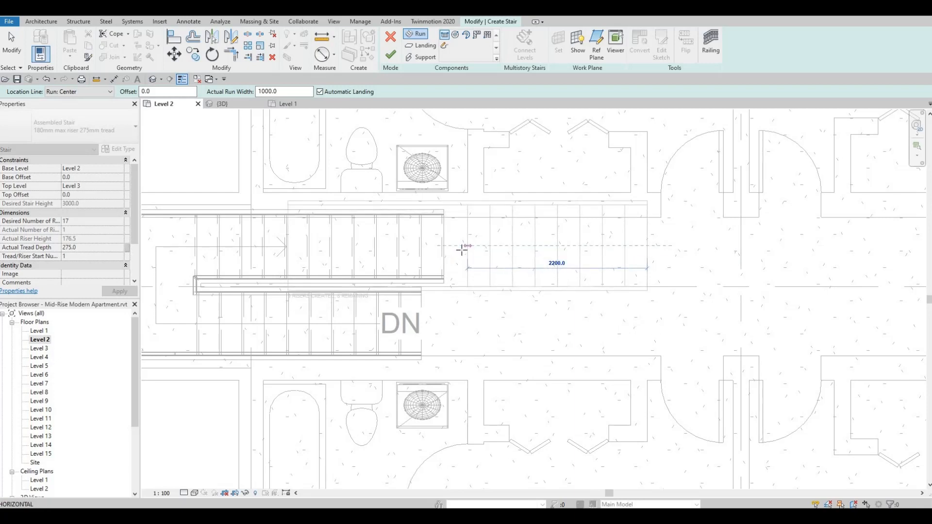
left_click(461, 264)
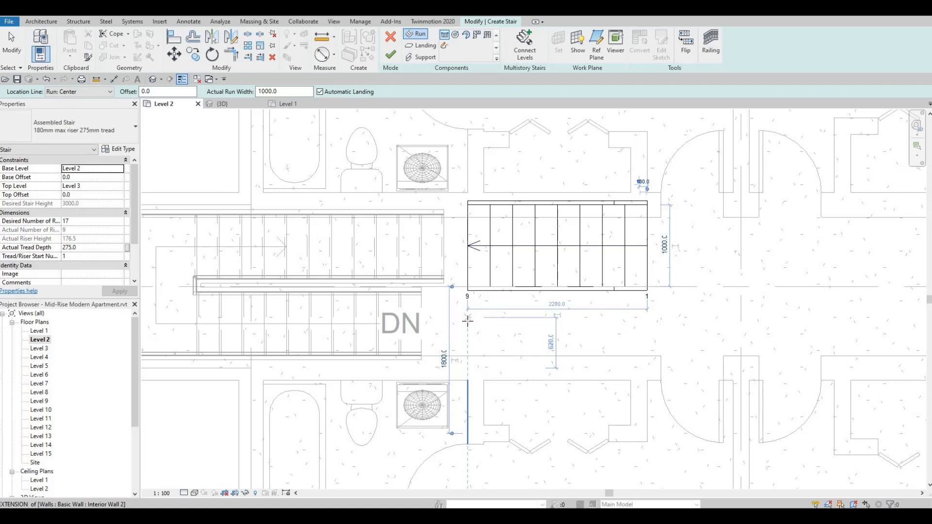
Step: Add an 8-riser return run parallel to the first, starting level with its ninth riser and joined by an automatic landing
left_click(557, 321)
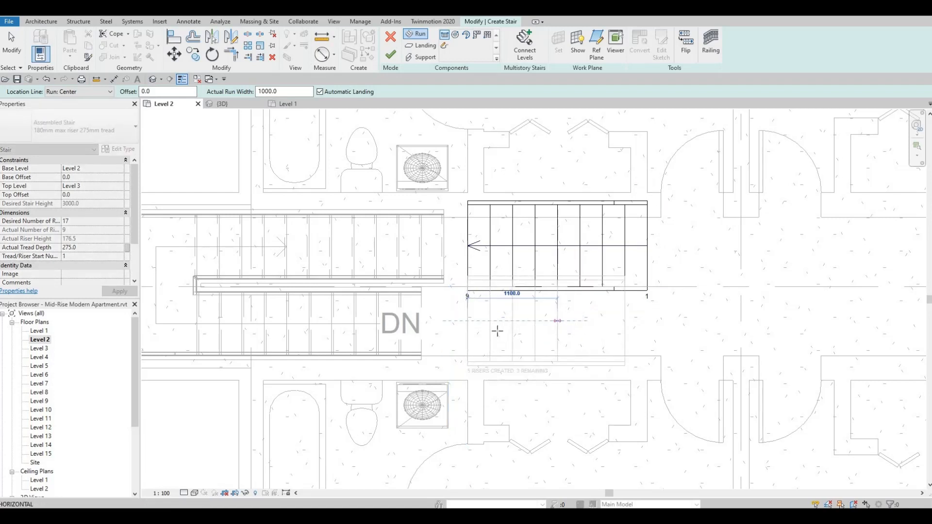
key("Escape")
left_click(472, 335)
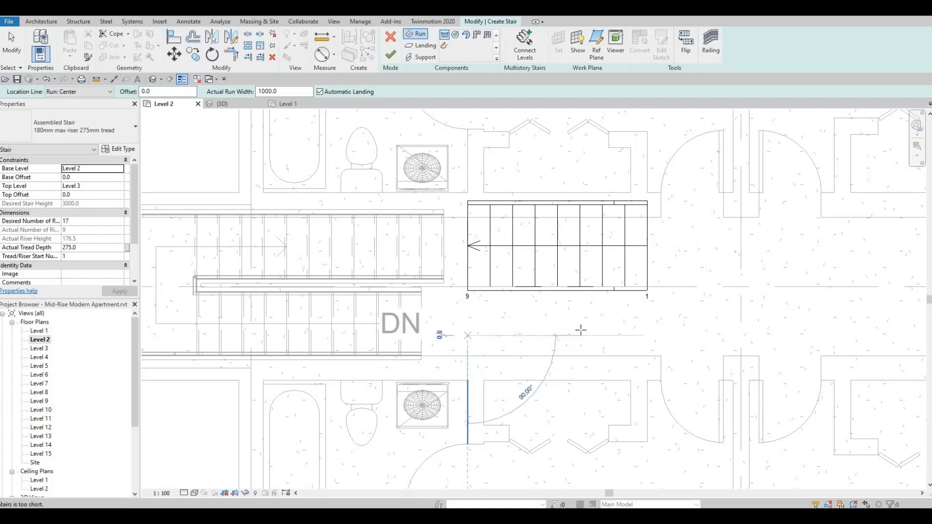
left_click(650, 336)
key("Escape")
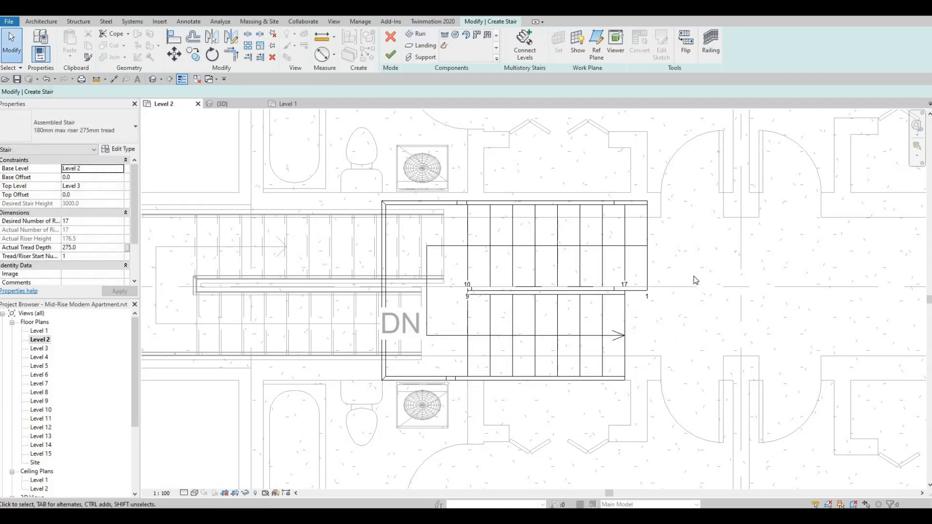
Step: Narrow both runs to match the outer edges of the existing stair, the first run to about 850 mm wide, and finish the stair
scroll(694, 281, "down", 2)
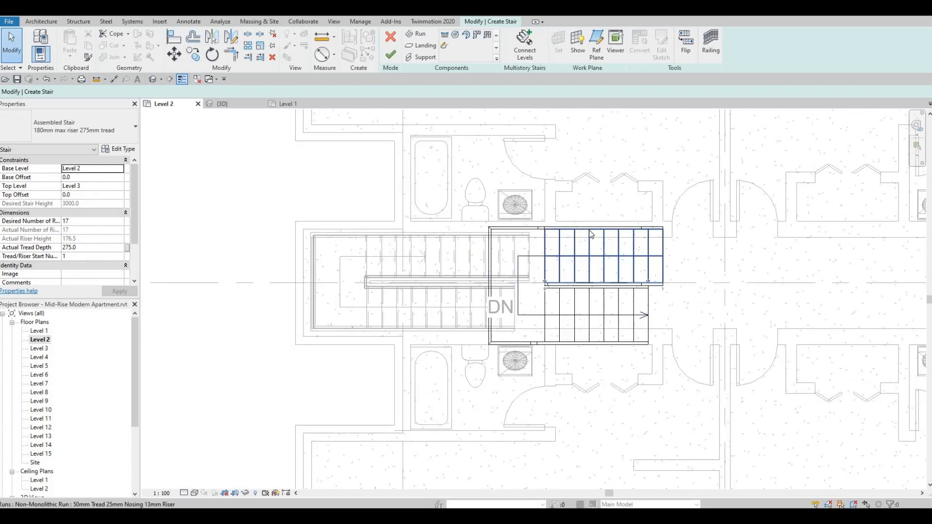
left_click(591, 242)
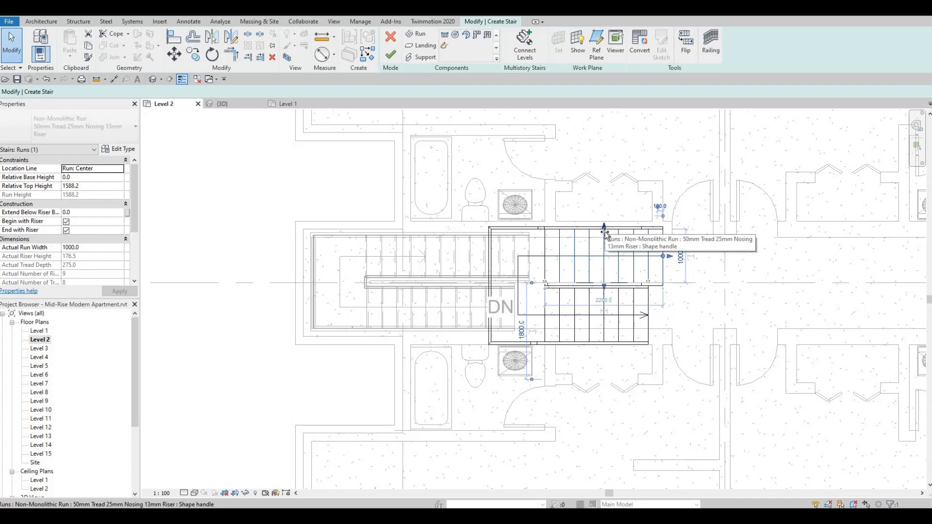
left_click_drag(603, 235, 603, 238)
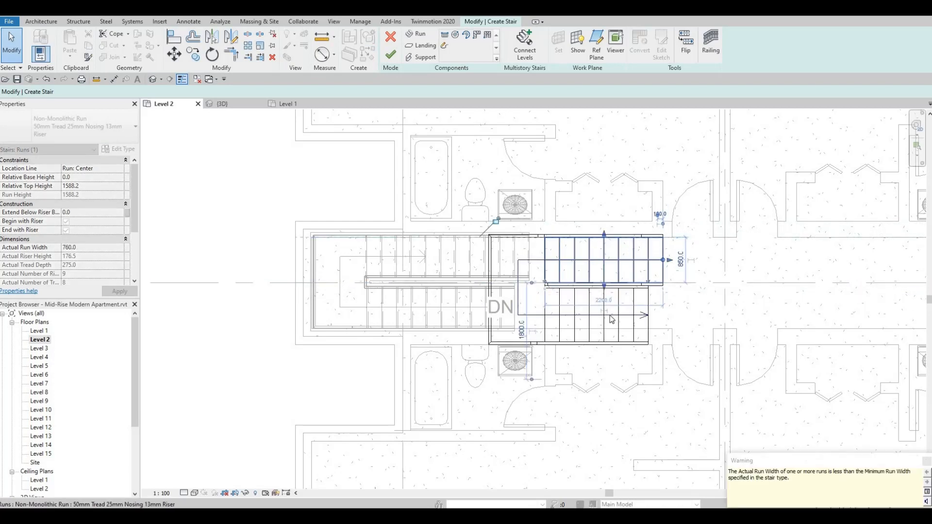
left_click(610, 339)
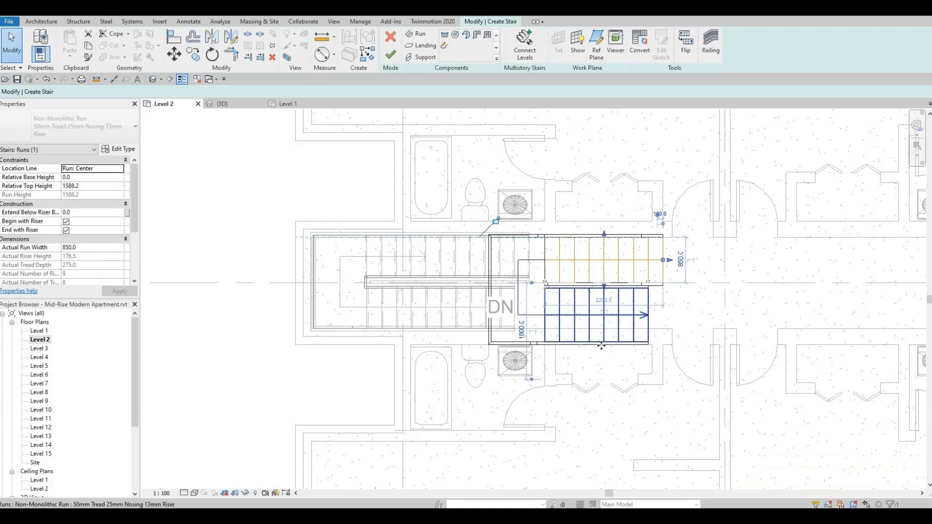
left_click_drag(597, 335, 597, 331)
key("Escape")
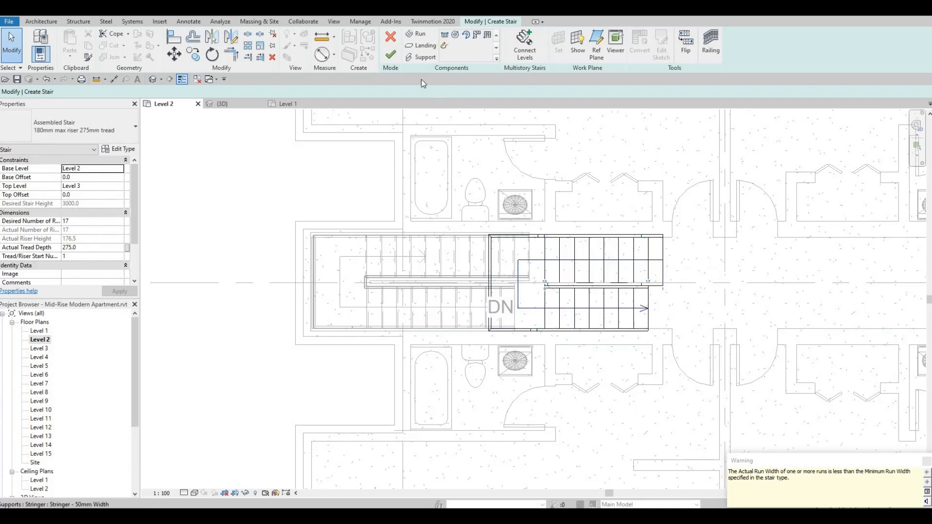
left_click(392, 57)
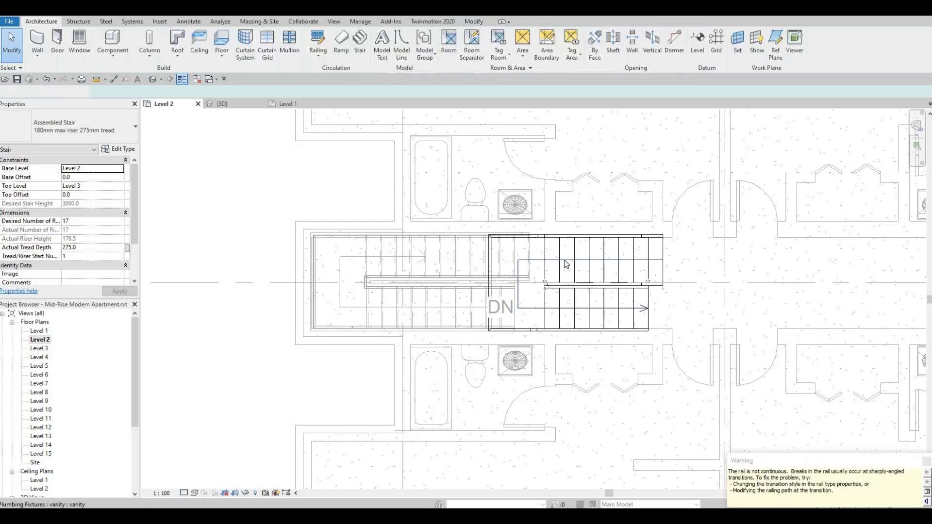
Step: Nudge the Level 2 to Level 3 stair along the corridor into the stairwell, nearly over the open end of the stair below
left_click(563, 259)
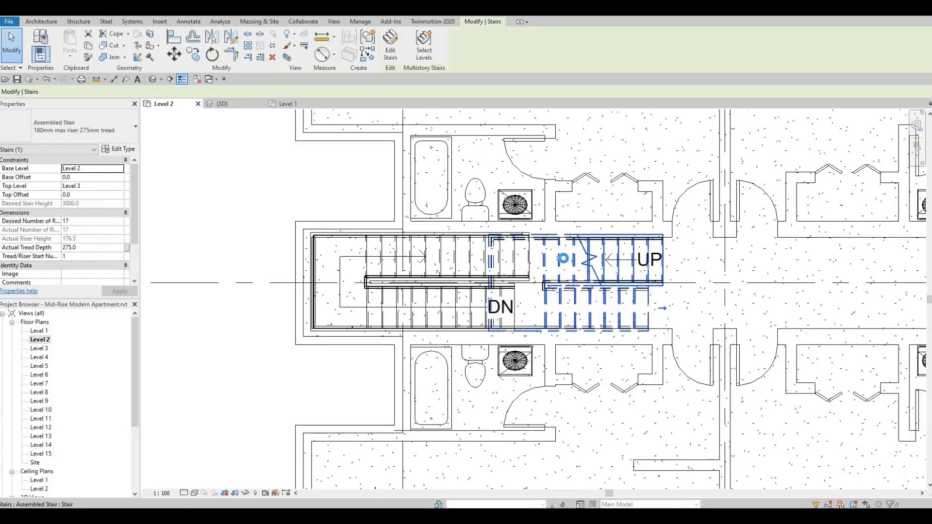
key("Left")
key("Left")
key("Left")
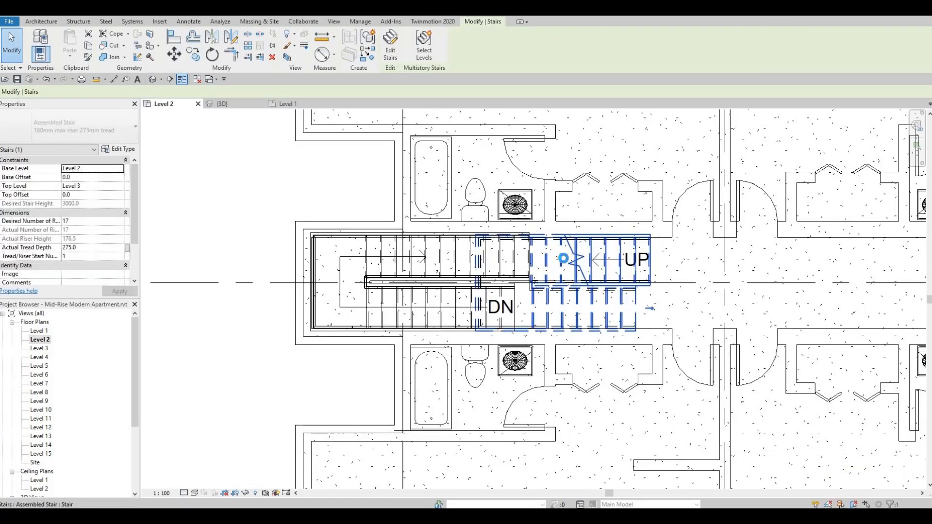
key("Left")
key("Left")
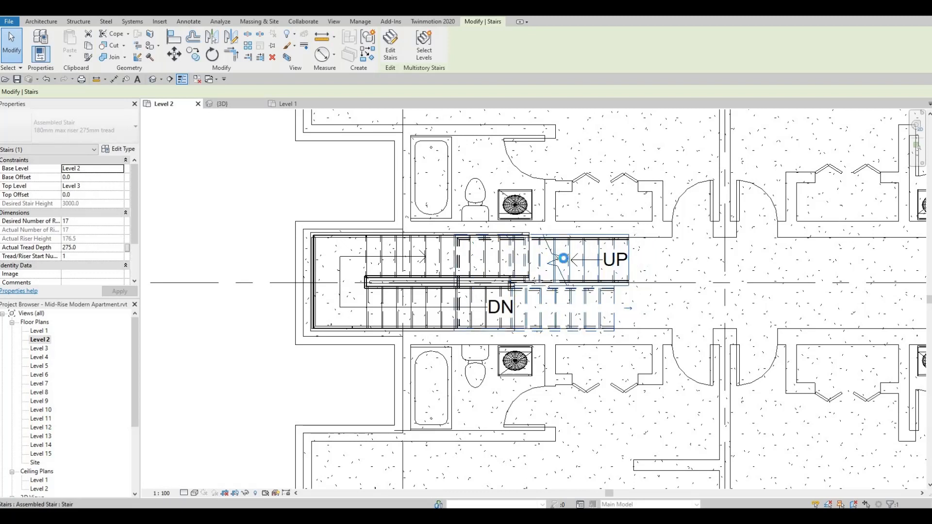
key("Left")
key("Left")
key("Left")
key("Left")
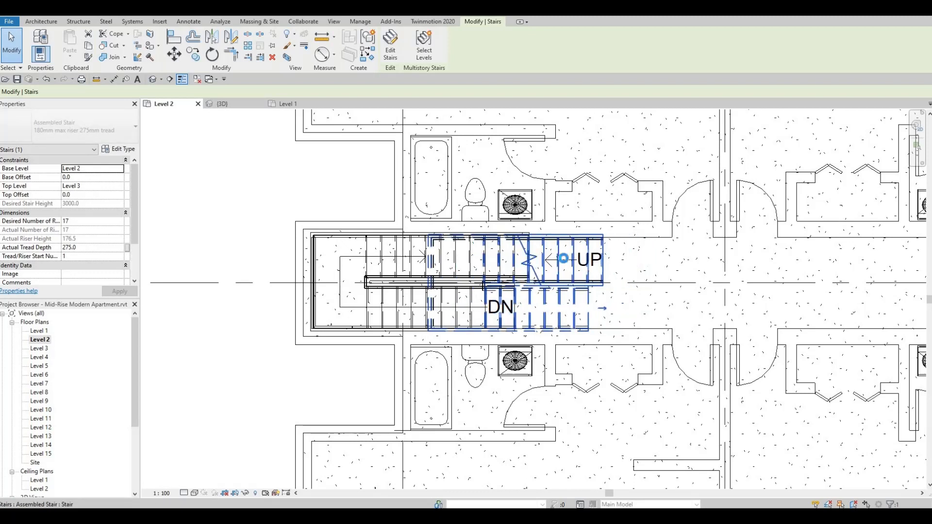
key("Left")
key("Left")
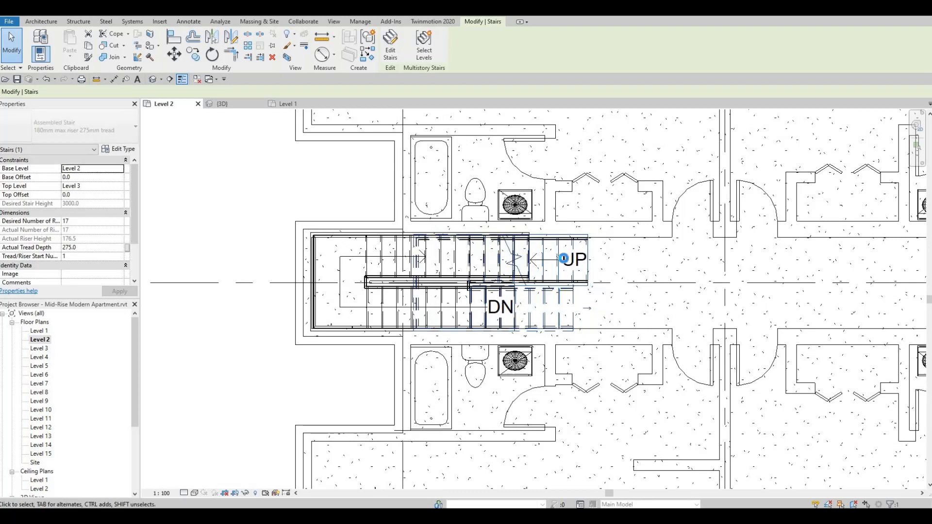
key("Left")
key("Left")
key("Left")
key("Left")
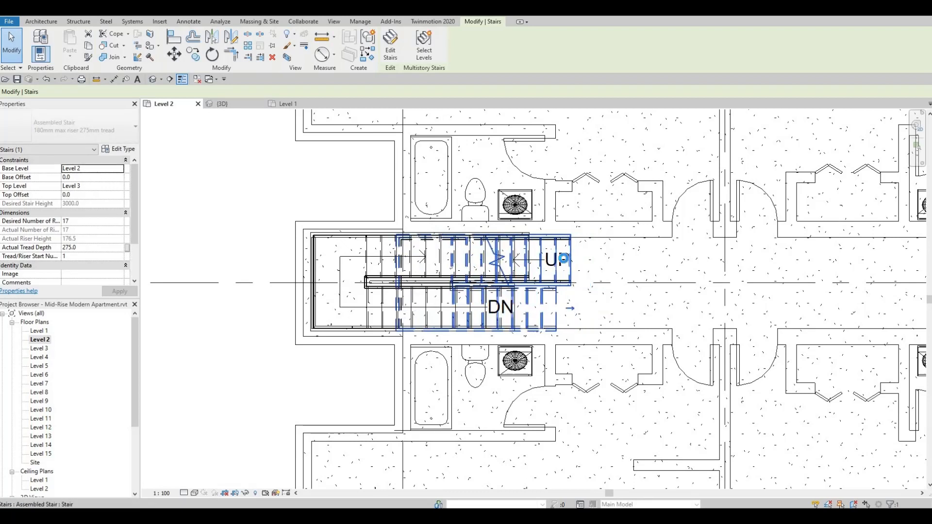
key("Left")
key("Left")
key("Left")
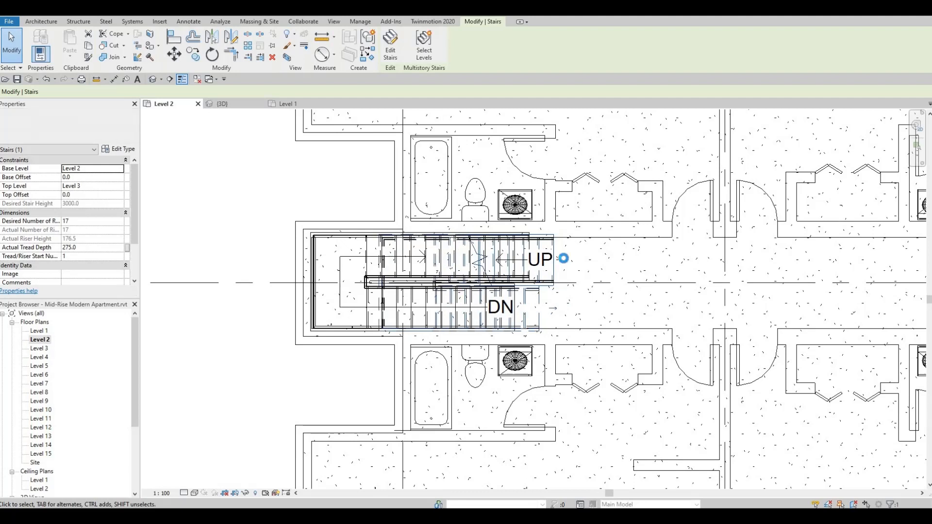
key("Left")
key("Left")
key("Left")
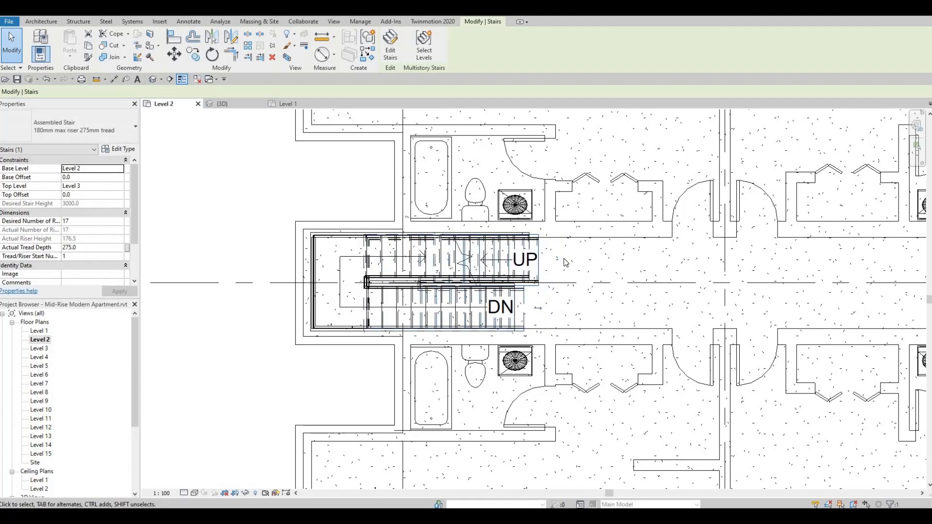
Step: Align the open end of the Level 2 to Level 3 stair with the end of the stair below
key("a")
key("l")
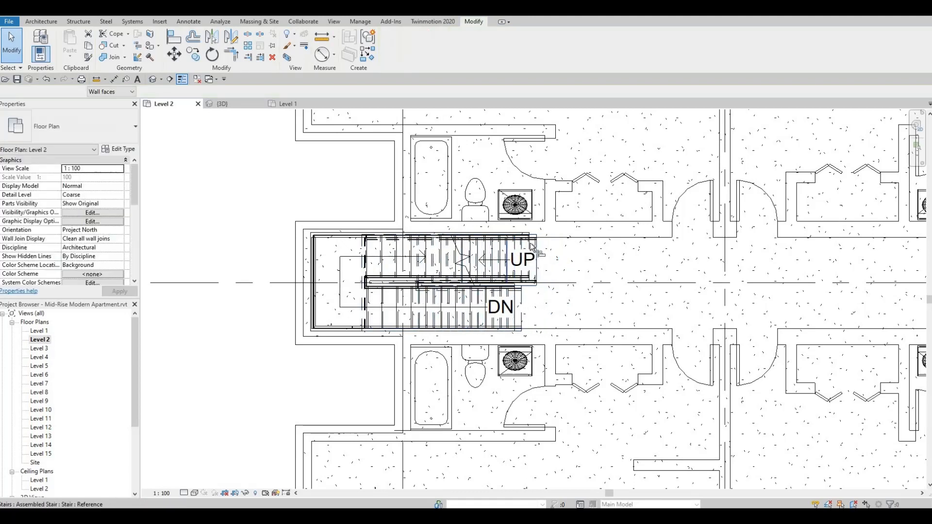
scroll(529, 244, "up", 2)
left_click(540, 254)
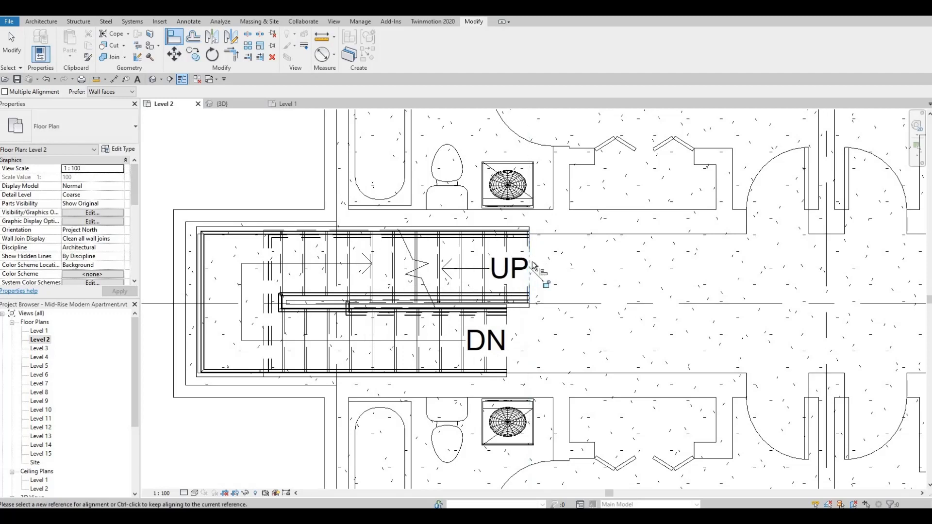
key("Escape")
key("Escape")
Step: Extend the upper stair's landing to the outer edge of the landing below and finish the stair edit
middle_click_drag(398, 298, 497, 298)
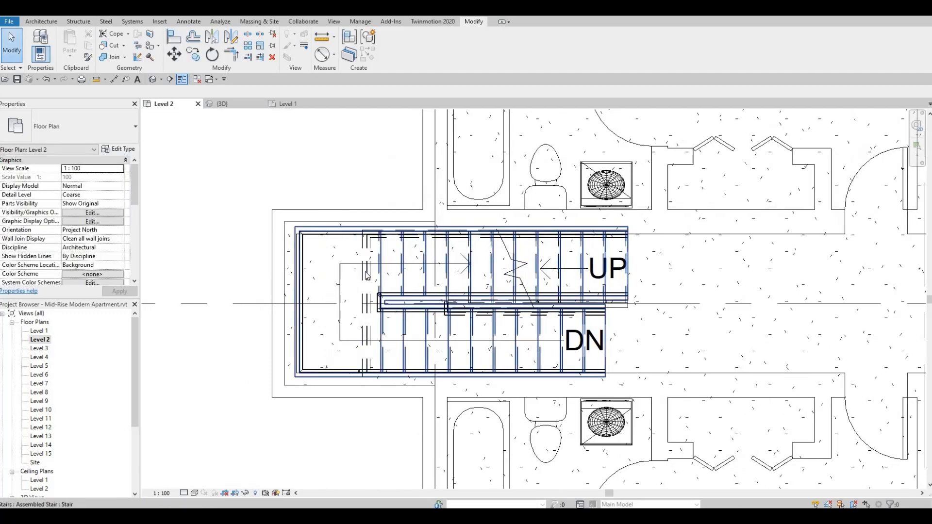
left_click(369, 272)
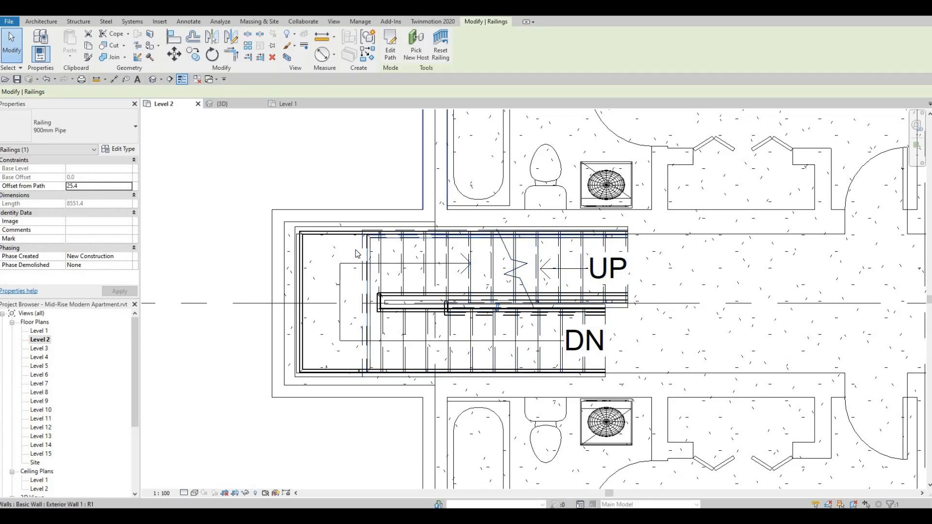
left_click(363, 253)
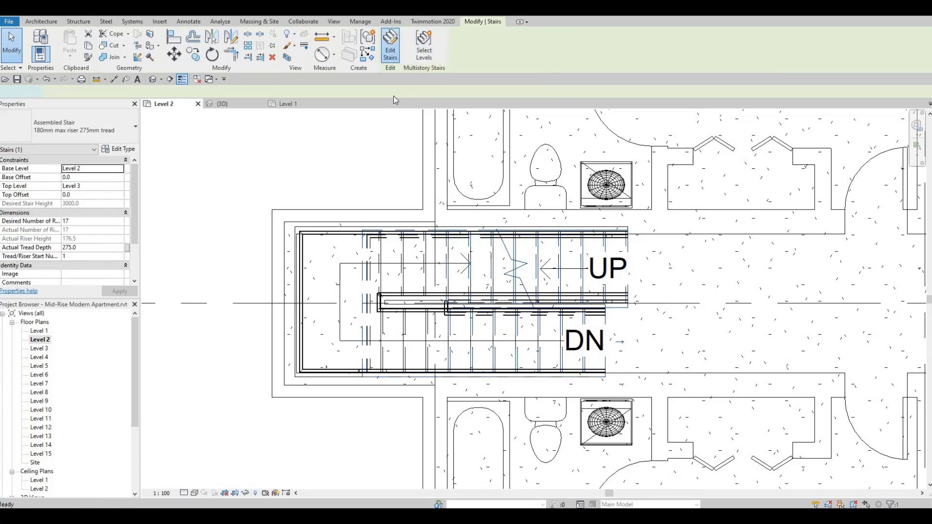
left_click(390, 44)
left_click(368, 267)
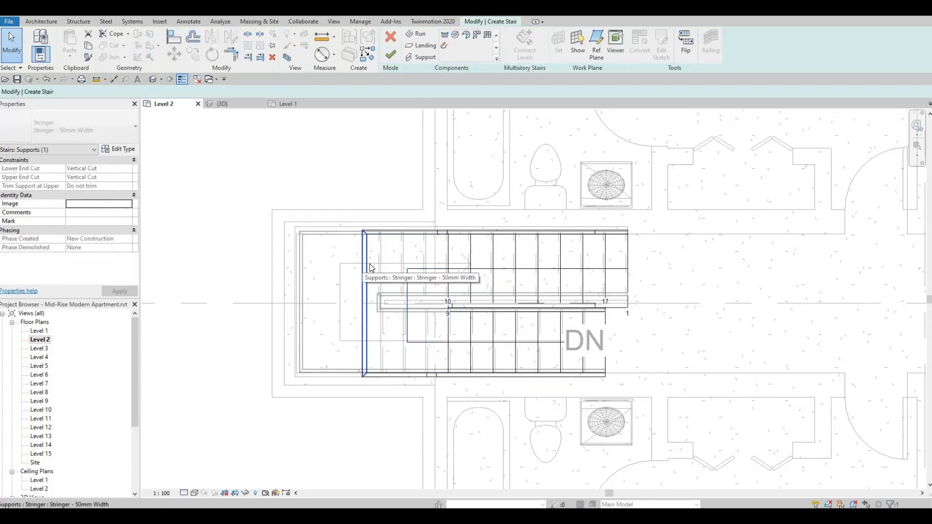
left_click(398, 239)
left_click(400, 235)
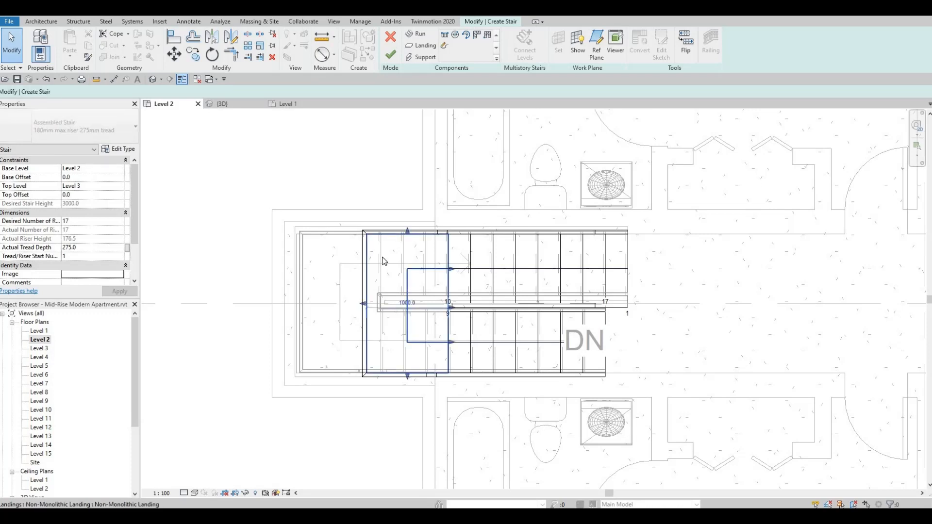
left_click(383, 261)
left_click_drag(340, 303, 302, 304)
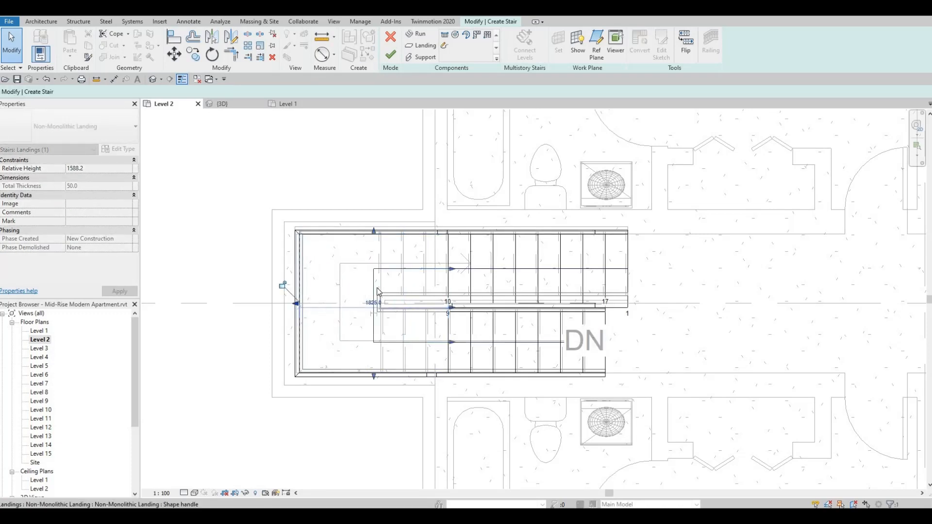
left_click(431, 160)
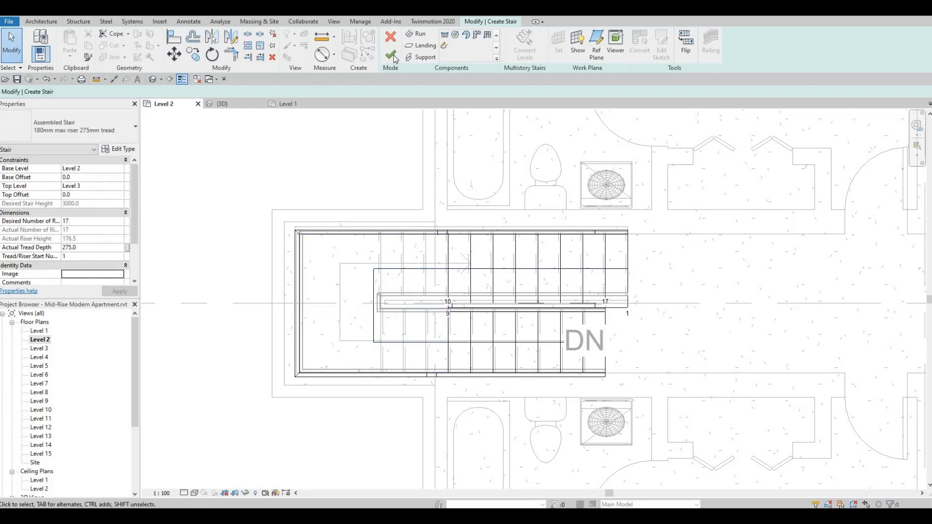
left_click(391, 54)
Step: Set the Level 2 plan's underlay base level to Level 1
scroll(578, 271, "down", 3)
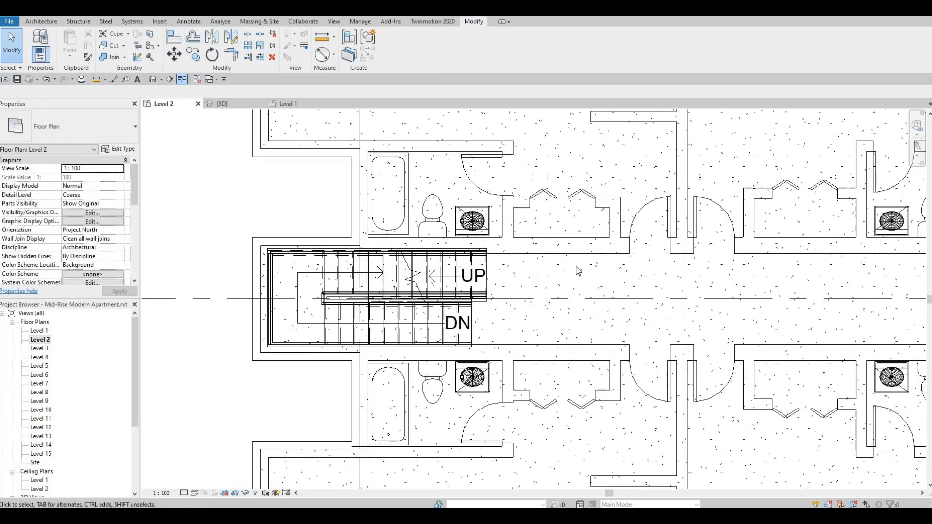
middle_click_drag(233, 225, 218, 227)
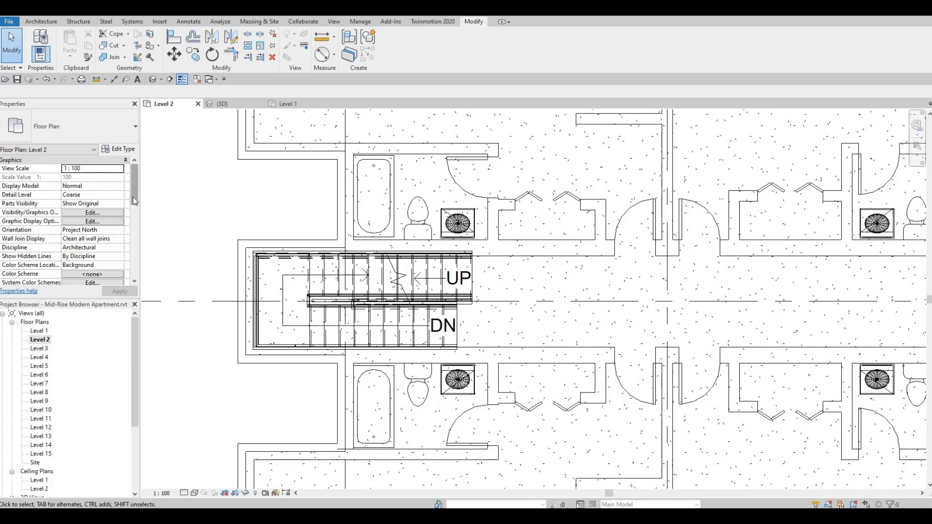
scroll(131, 209, "down", 4)
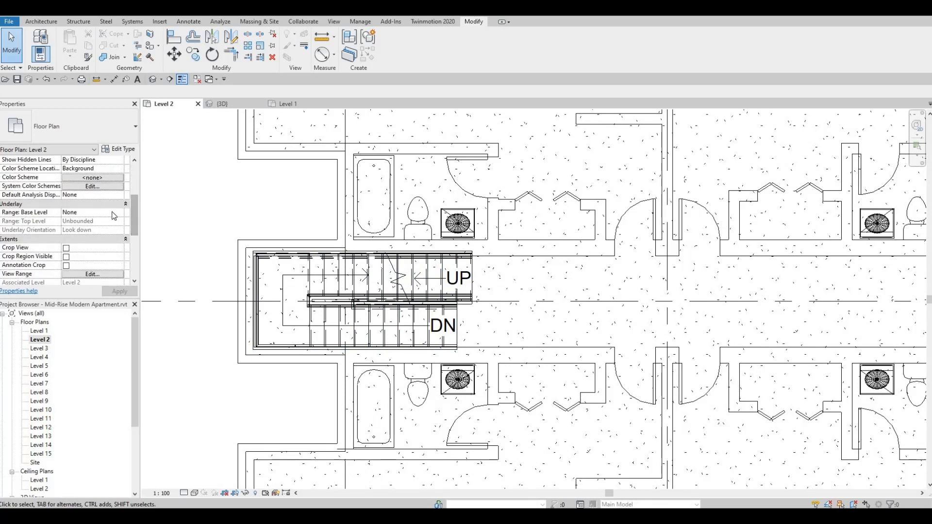
left_click(122, 216)
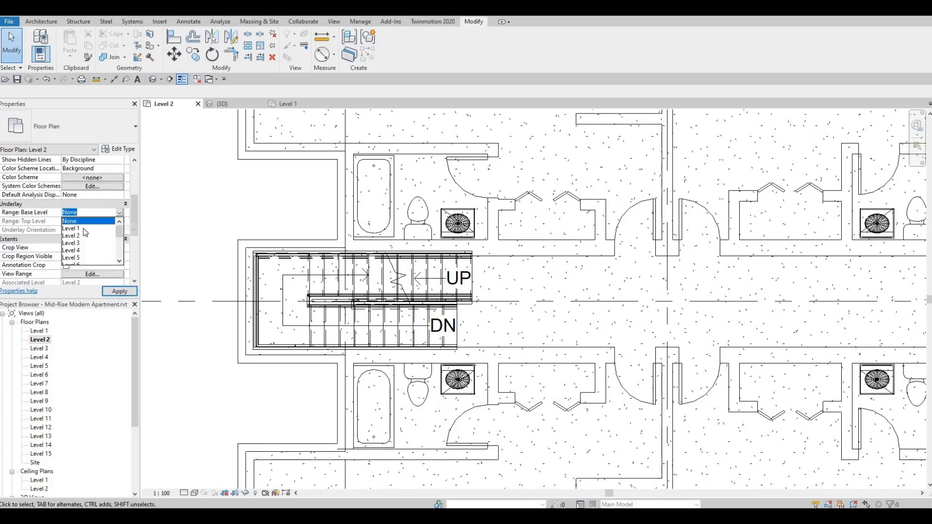
left_click(81, 228)
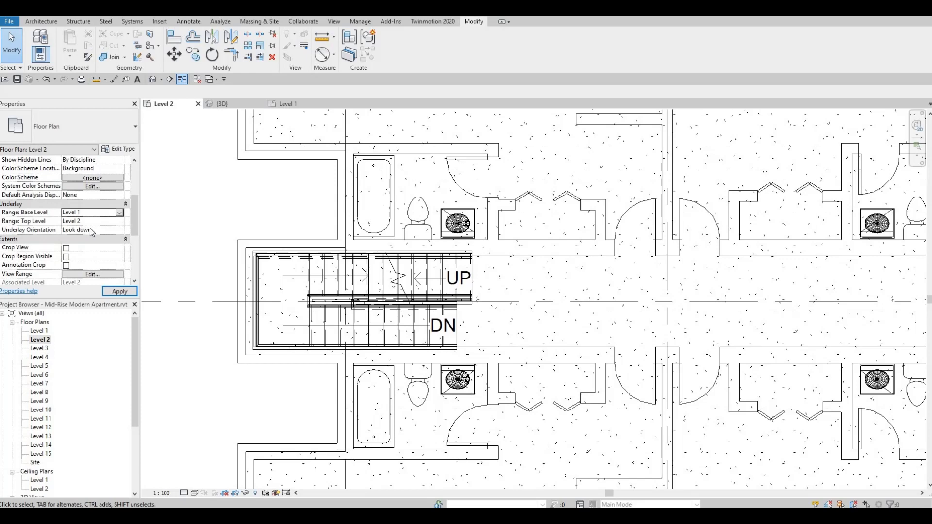
left_click(119, 291)
Step: Draw an Interior Wall 1 wall 1700 mm long across the corridor, up to Level 3, over the underlaid Level 1 wall
middle_click_drag(465, 280, 408, 276)
left_click(483, 253)
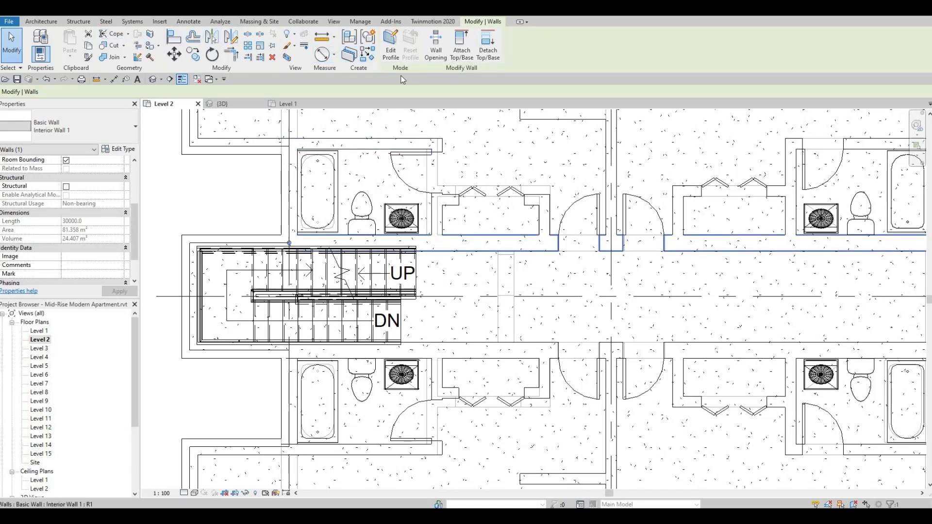
left_click(369, 53)
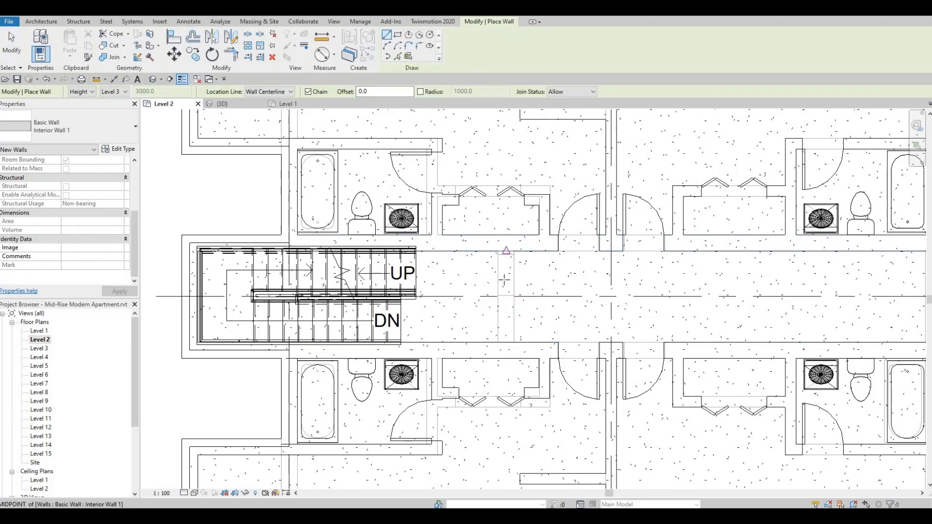
left_click(507, 251)
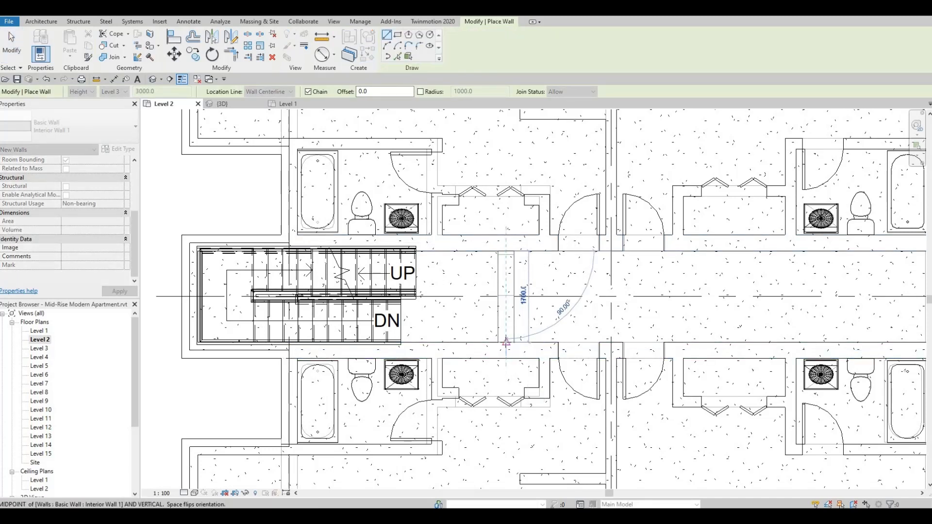
left_click(506, 343)
key("Escape")
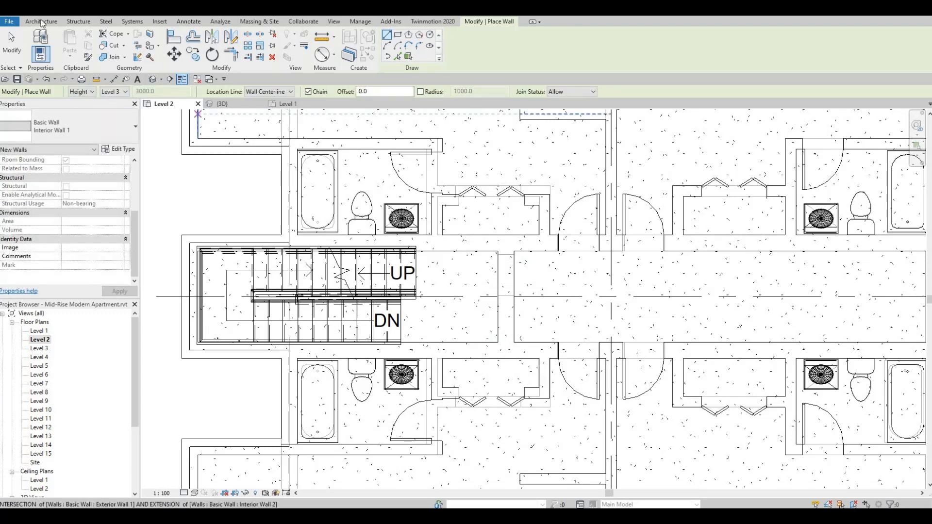
Step: Place an M_Single-Flush 0762 x 2032mm door in the new corridor wall, swinging toward the stairs
left_click(42, 21)
left_click(60, 44)
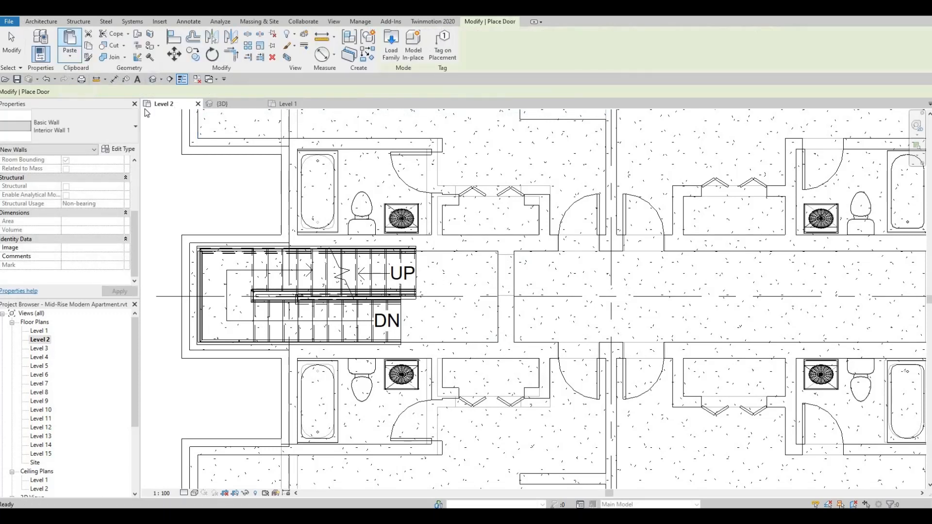
left_click(496, 276)
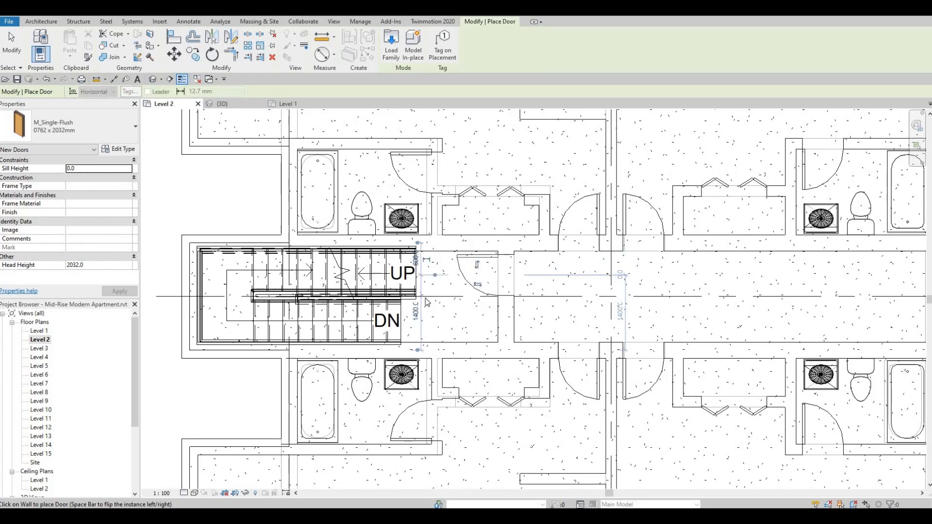
key("Escape")
key("Escape")
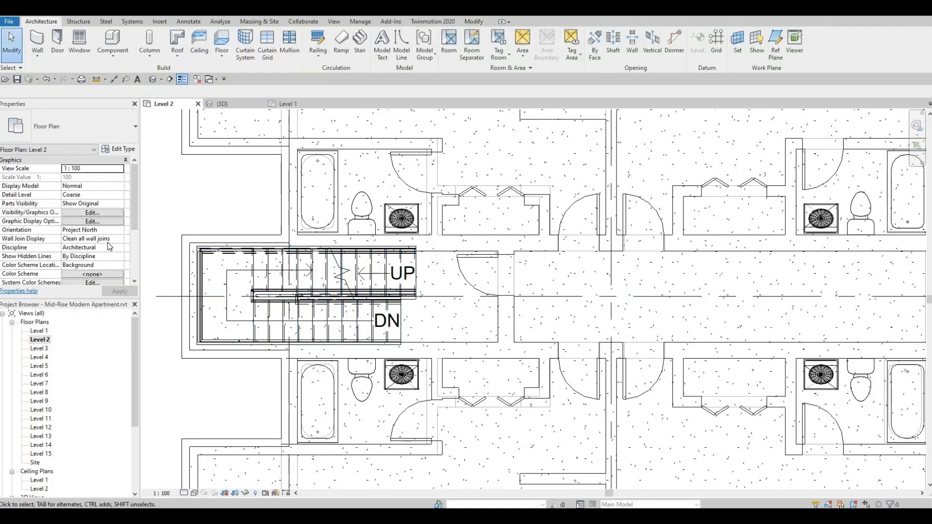
Step: Set the Level 2 plan's underlay base level to None
scroll(133, 213, "down", 3)
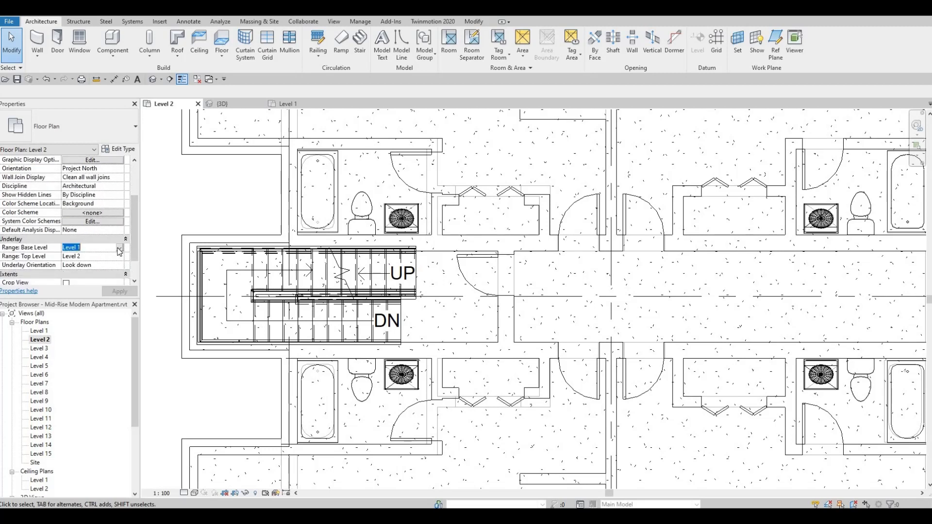
left_click(119, 248)
left_click(80, 257)
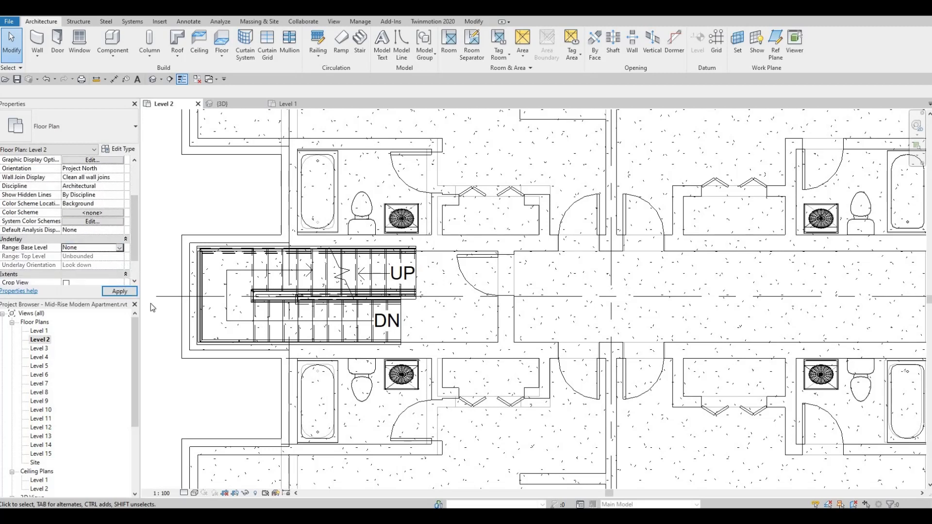
left_click(120, 291)
Step: Mirror a copy of the Level 2 stair, corridor wall and door about the building's centerline between grids C and D
scroll(485, 277, "up", 3)
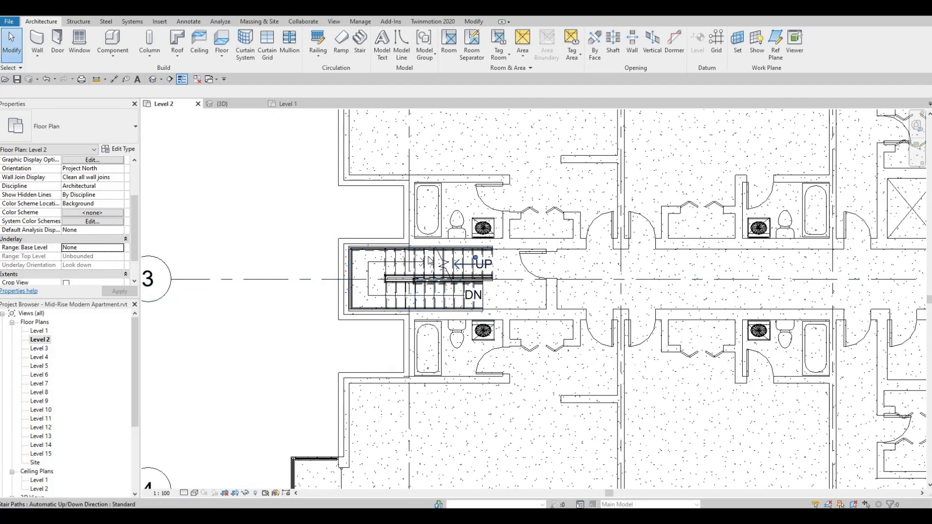
scroll(490, 260, "up", 3)
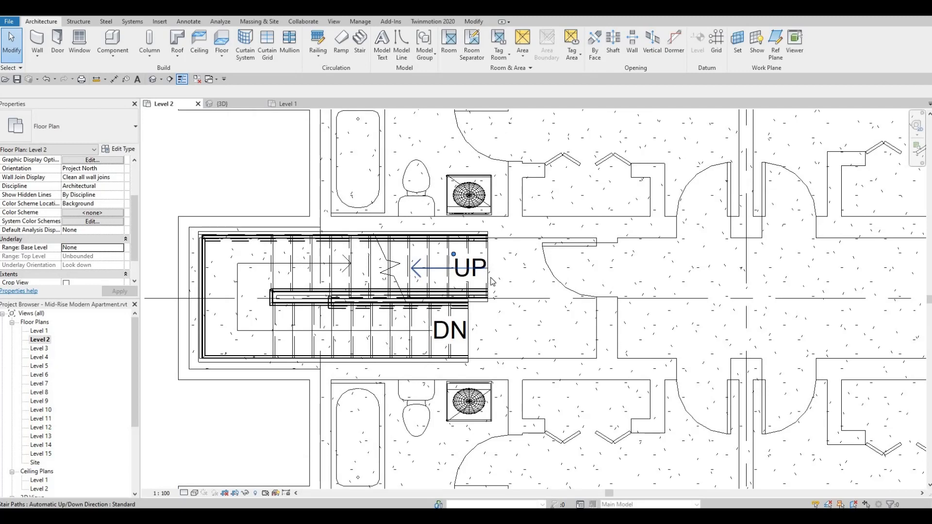
left_click(469, 318)
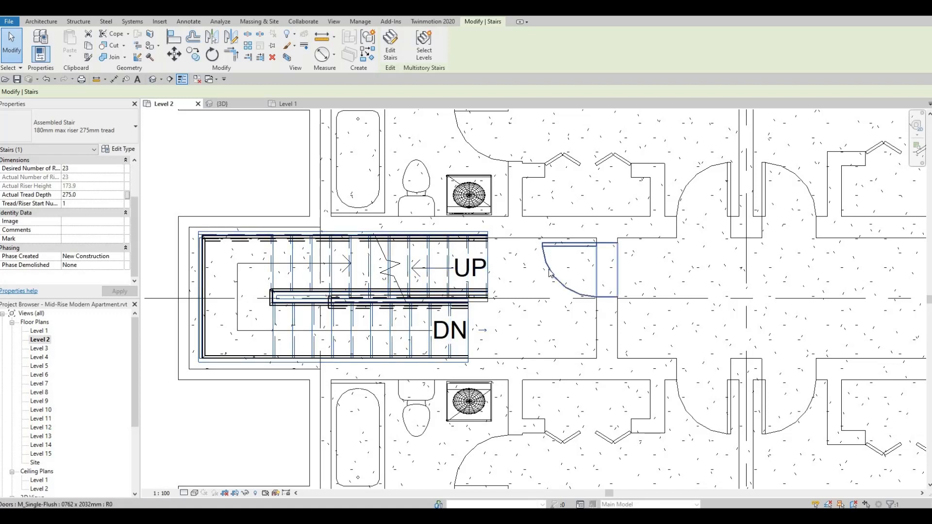
left_click(561, 282, "ctrl")
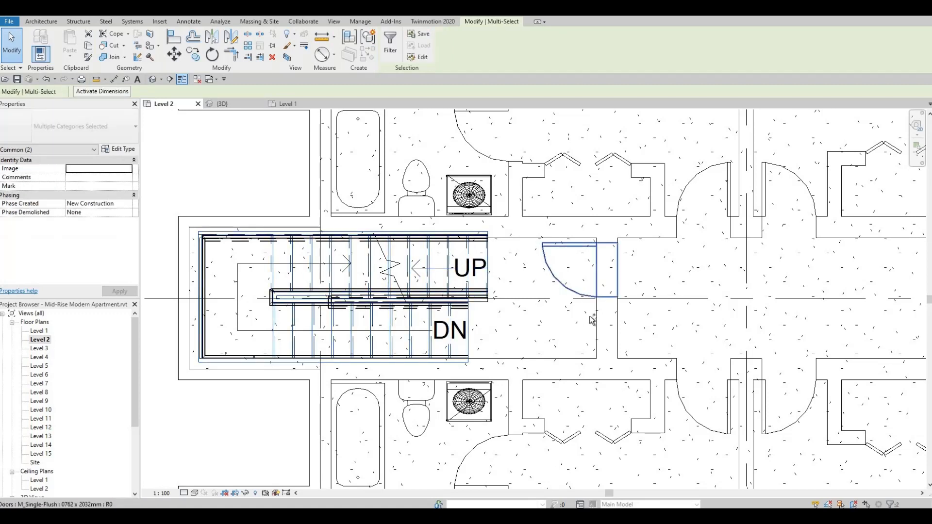
left_click(519, 297, "ctrl")
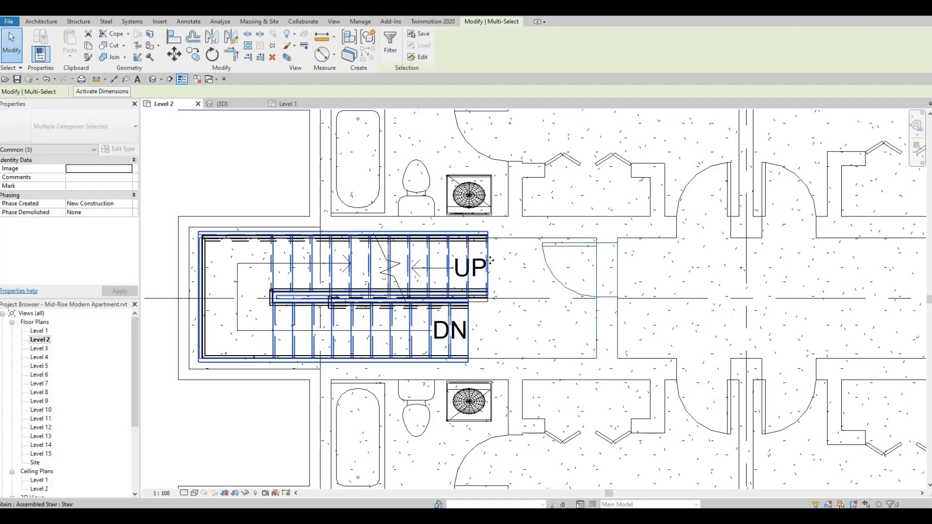
scroll(505, 261, "down", 6)
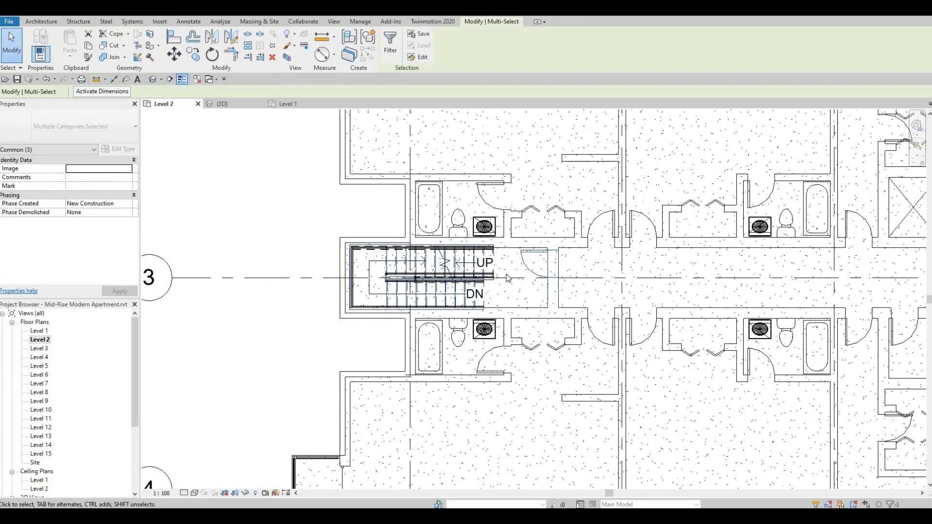
middle_click_drag(536, 338, 456, 447)
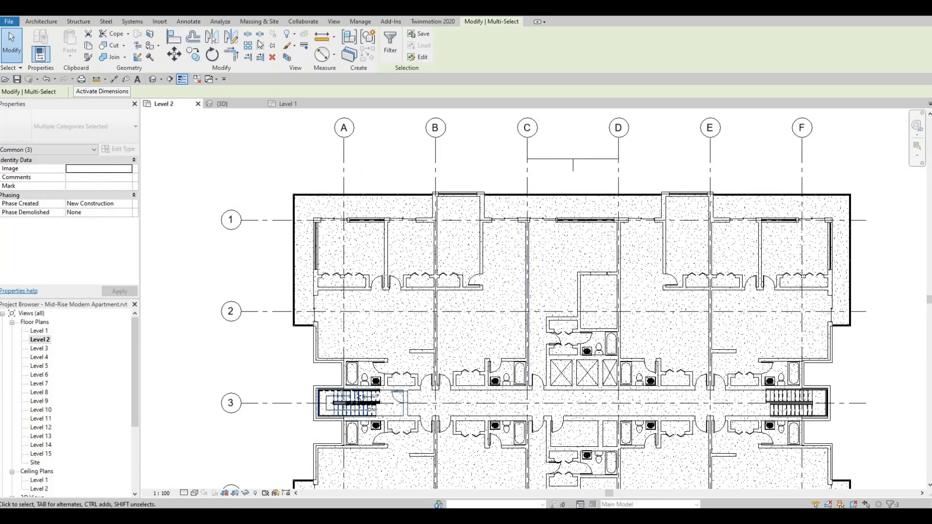
left_click(210, 37)
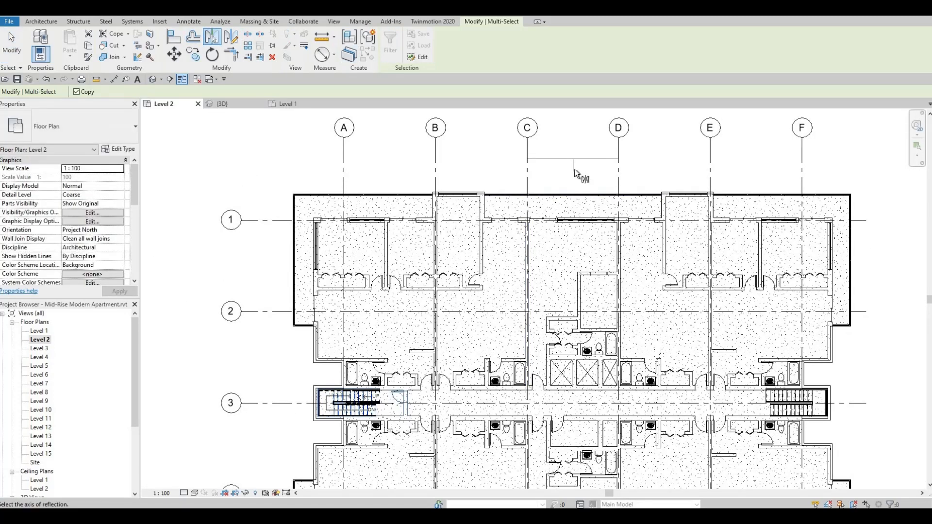
left_click(579, 248)
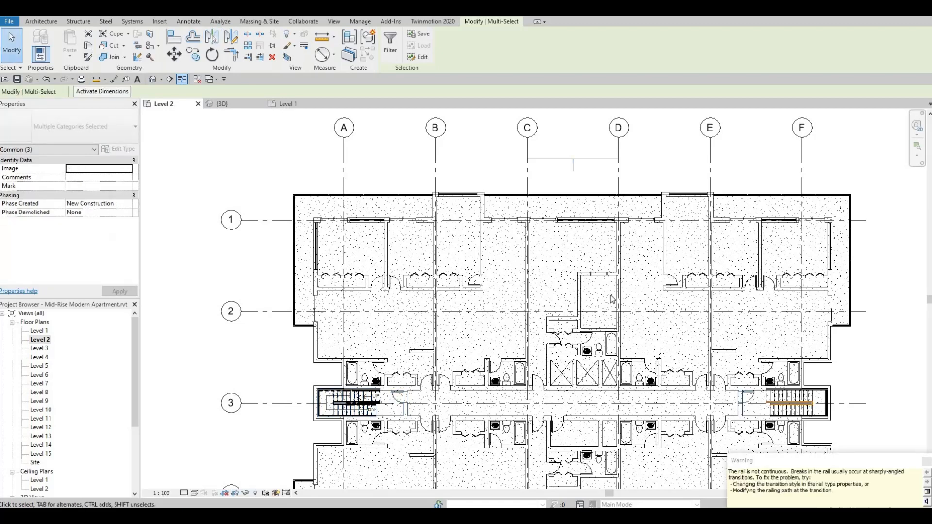
key("Escape")
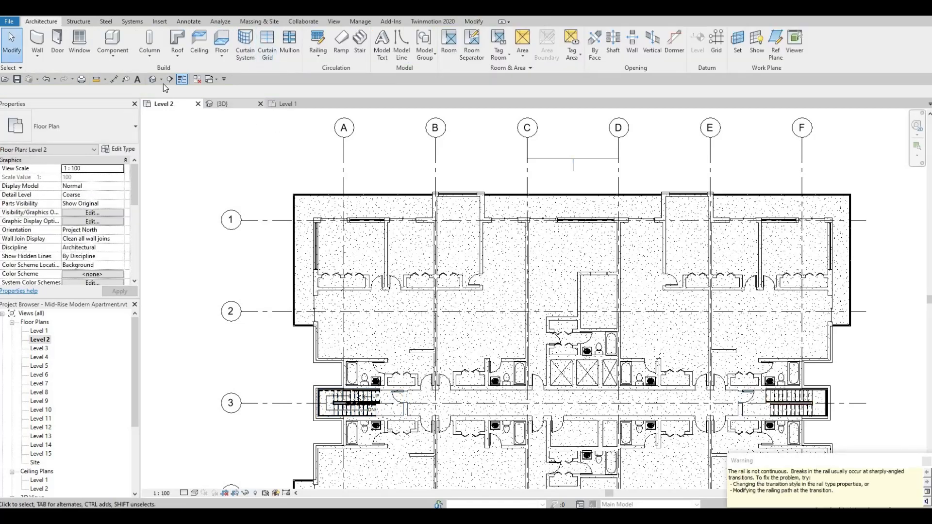
Step: Examine the stairs and stairwells at both ends of the Level 2 corridor in the 3D view
left_click(152, 79)
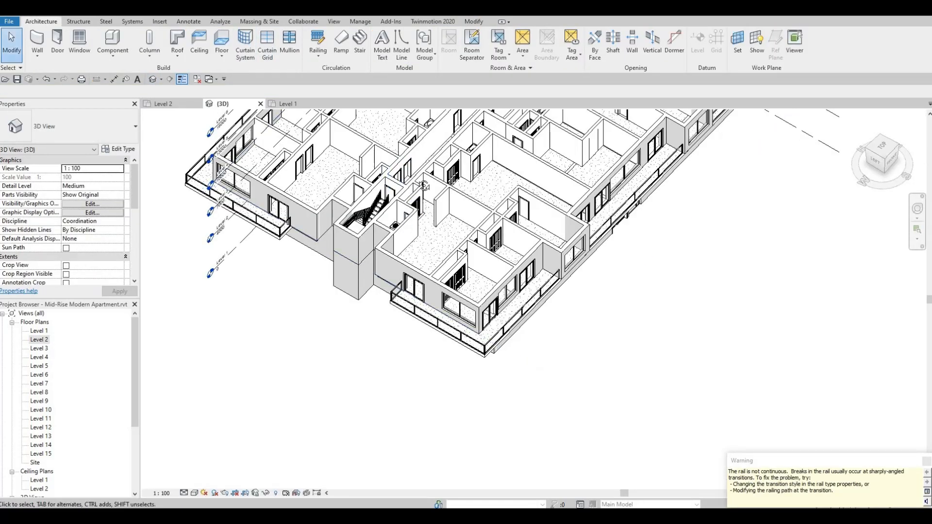
middle_click_drag(452, 247, 439, 231, "shift")
middle_click_drag(454, 194, 399, 345)
scroll(553, 180, "up", 3)
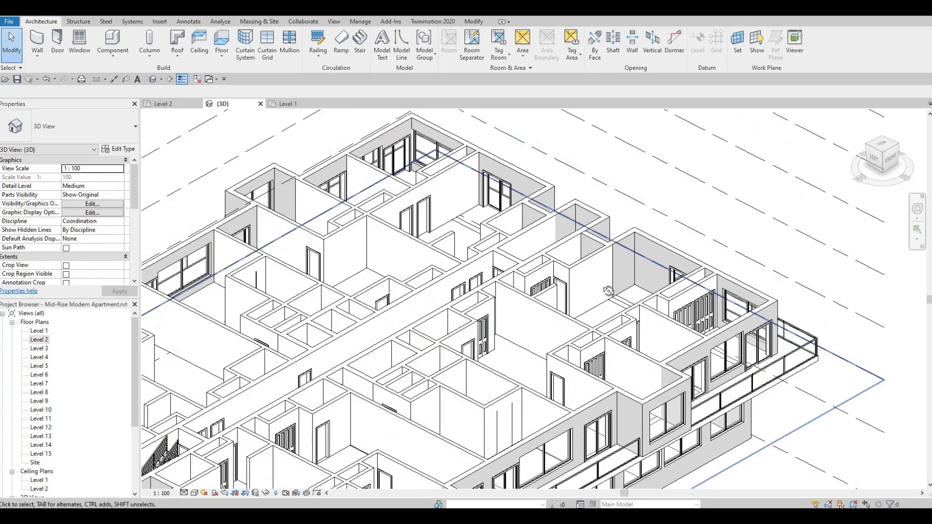
middle_click_drag(544, 172, 581, 180, "shift")
middle_click_drag(490, 148, 292, 260)
scroll(537, 263, "up", 5)
middle_click_drag(264, 262, 484, 283)
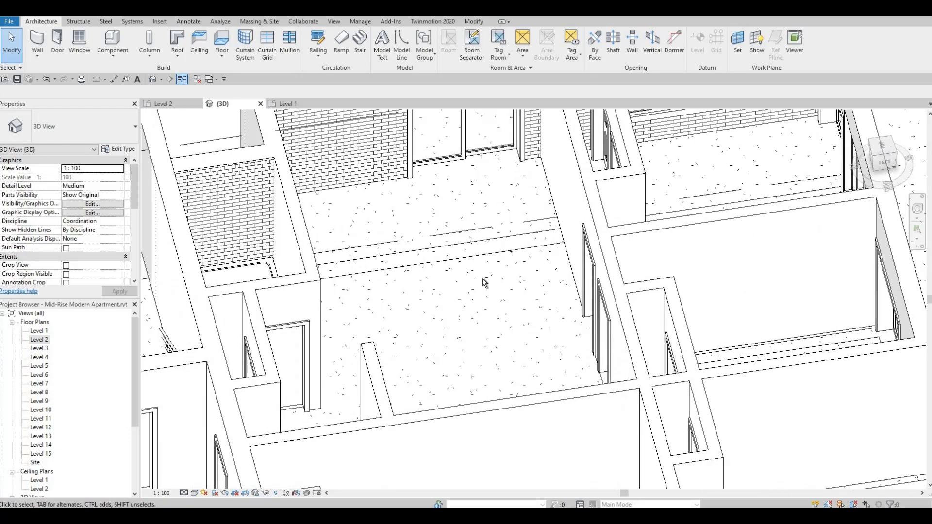
scroll(485, 284, "down", 5)
middle_click_drag(416, 296, 173, 193, "shift")
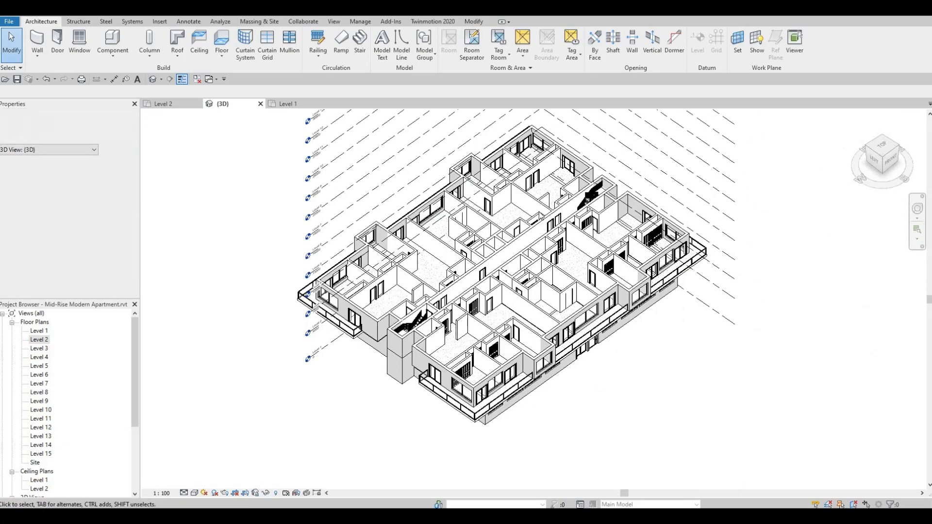
scroll(551, 229, "up", 3)
scroll(597, 185, "up", 5)
middle_click_drag(645, 243, 723, 257, "shift")
middle_click_drag(724, 257, 535, 398)
scroll(553, 333, "up", 6)
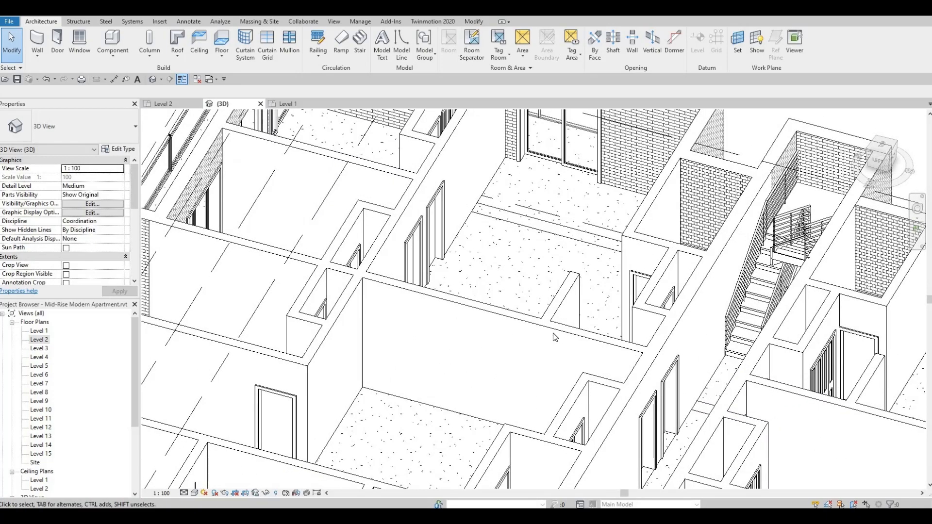
scroll(553, 333, "down", 2)
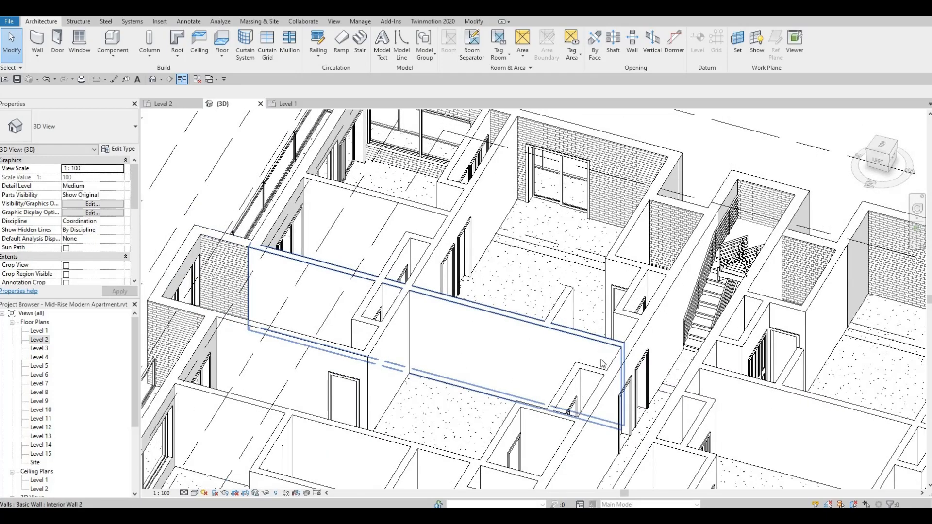
middle_click_drag(599, 380, 530, 255, "shift")
scroll(527, 280, "down", 3)
middle_click_drag(503, 311, 520, 231)
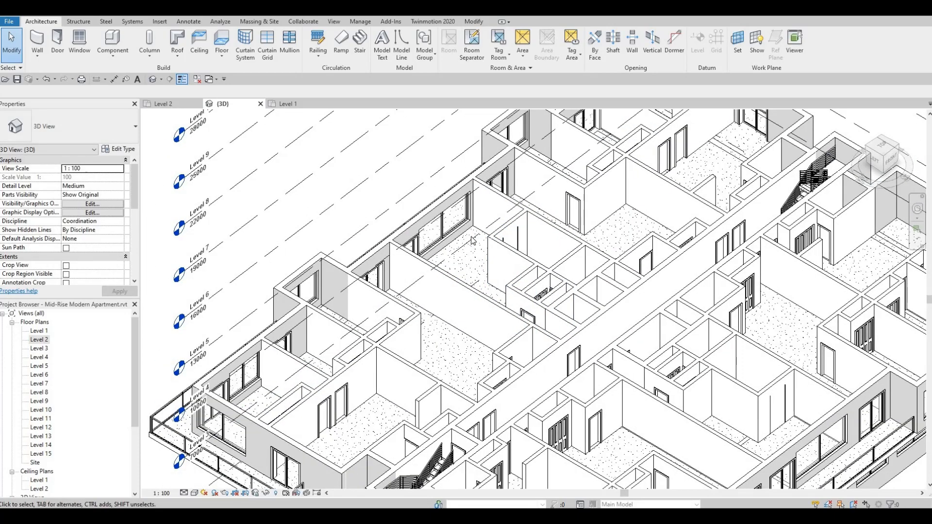
Step: Return to the Level 2 floor plan and open the Floor 1 slab's boundary for editing
double_click(38, 340)
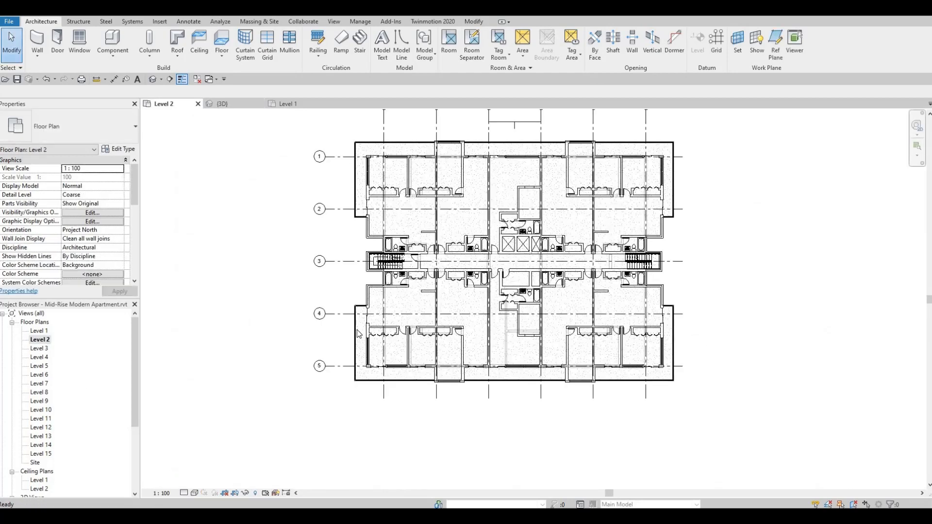
scroll(410, 210, "up", 3)
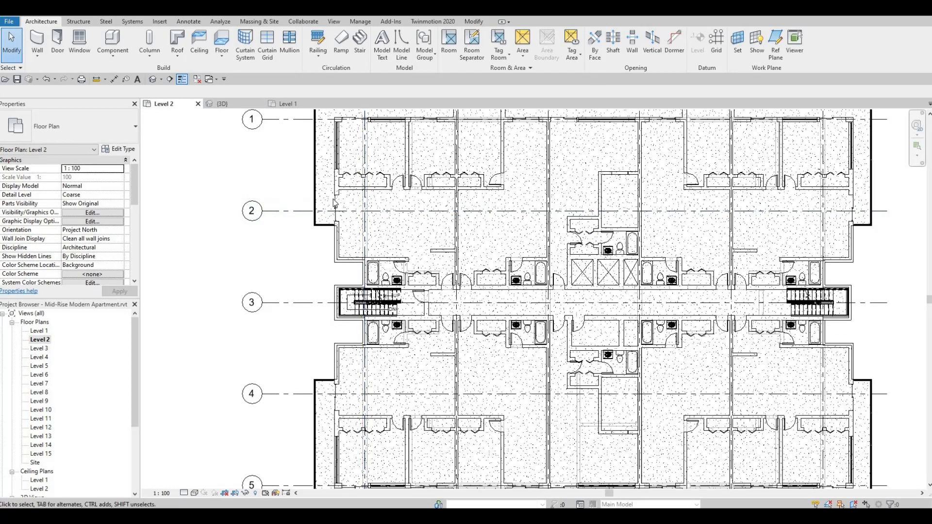
scroll(331, 260, "up", 4)
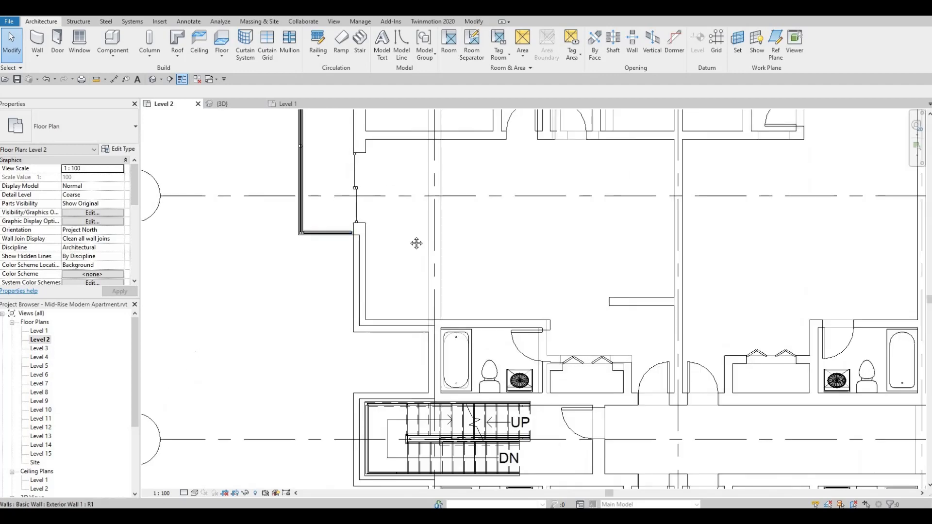
middle_click_drag(520, 360, 502, 296)
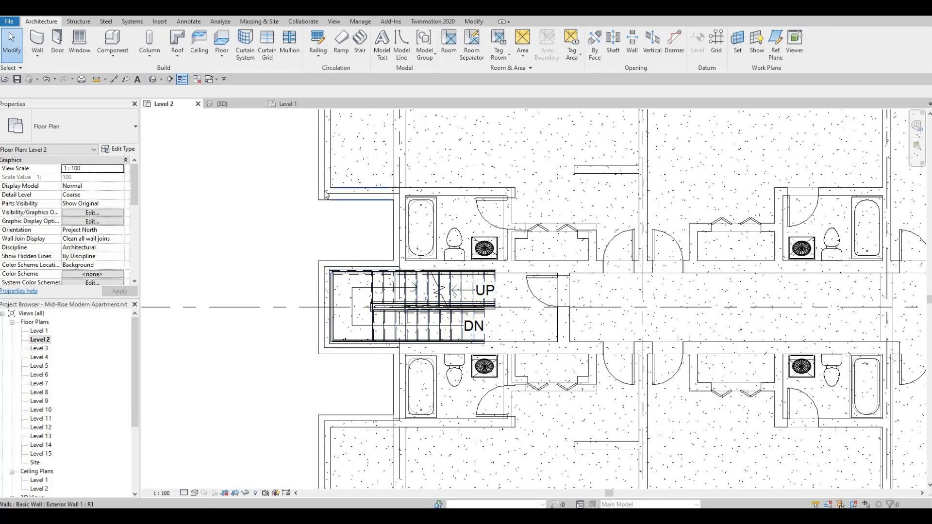
key("Tab")
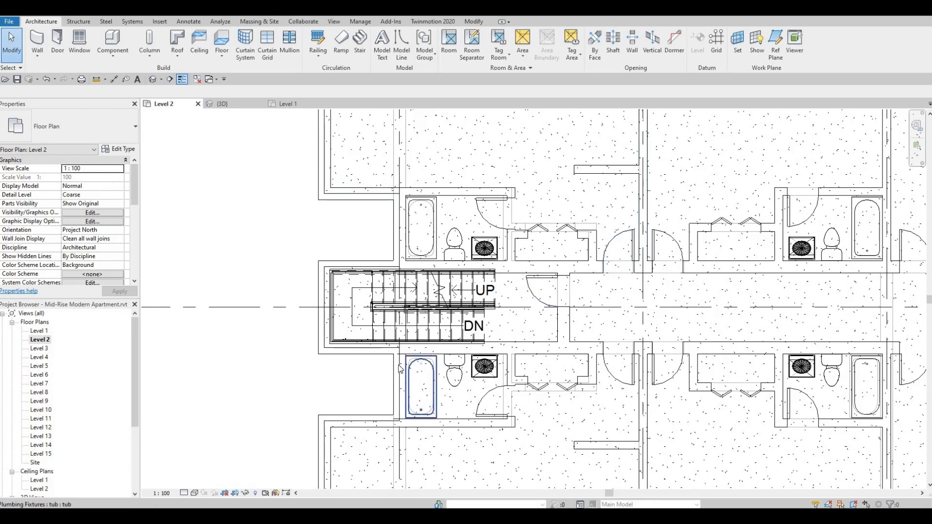
left_click(325, 285)
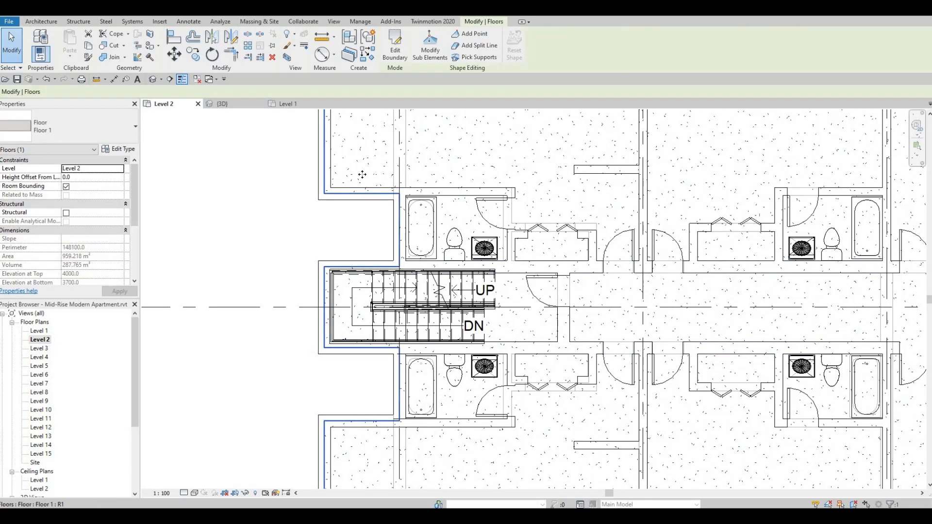
left_click(394, 49)
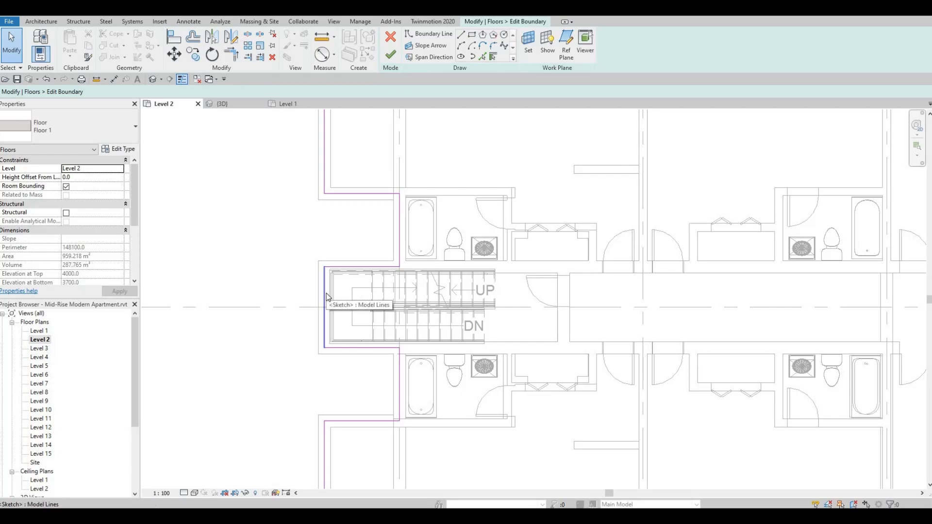
Step: Pull the slab's boundary edge behind the stairwell on grid 3 inward and align it with the first riser of the UP flight
left_click(326, 293)
left_click_drag(401, 297, 517, 296)
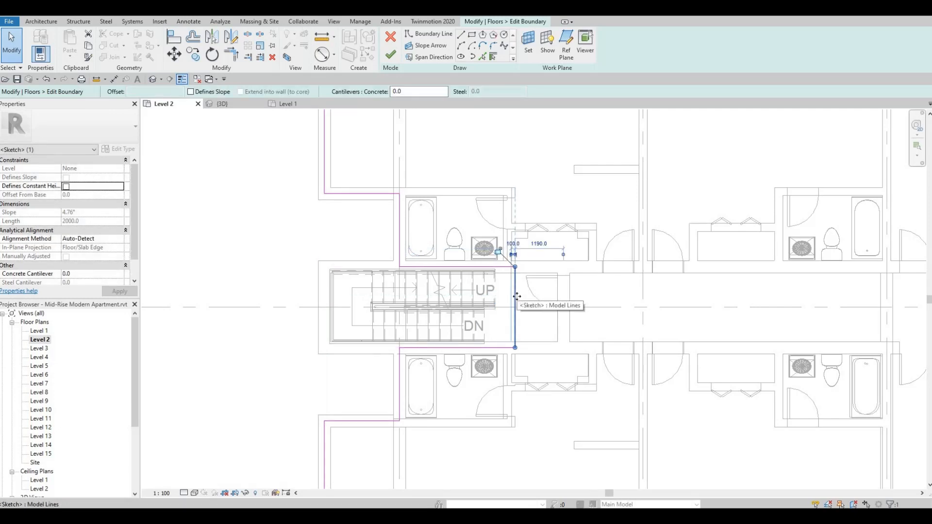
key("a")
key("l")
scroll(495, 282, "up", 5)
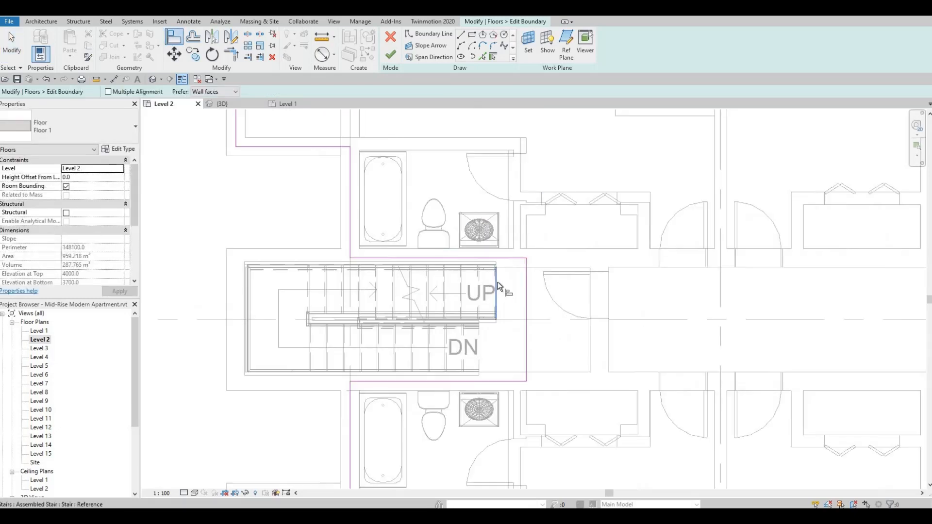
left_click(499, 286)
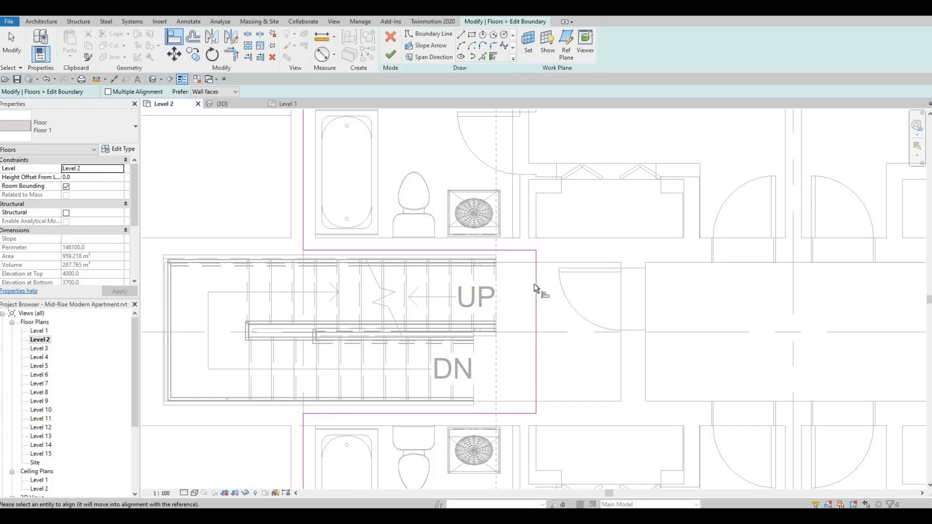
left_click(533, 295)
middle_click_drag(516, 332, 550, 328)
scroll(538, 333, "up", 2)
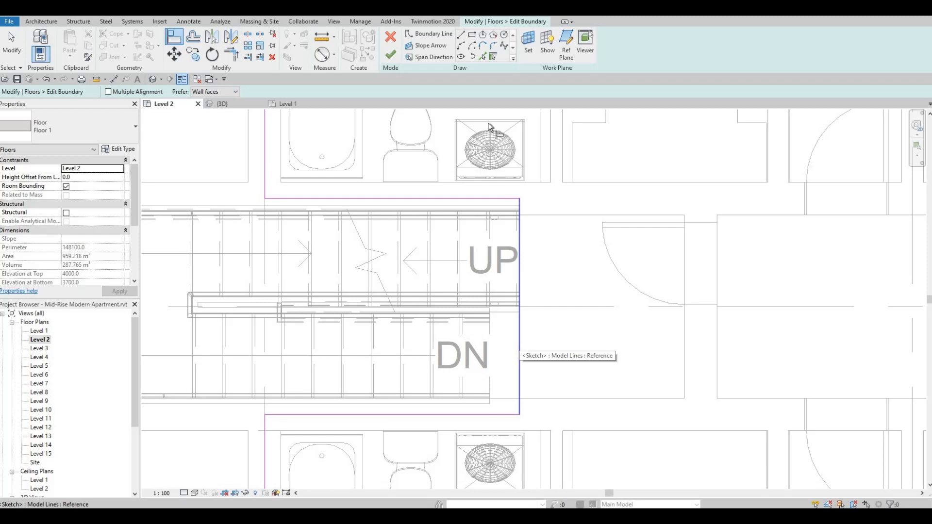
left_click(519, 336)
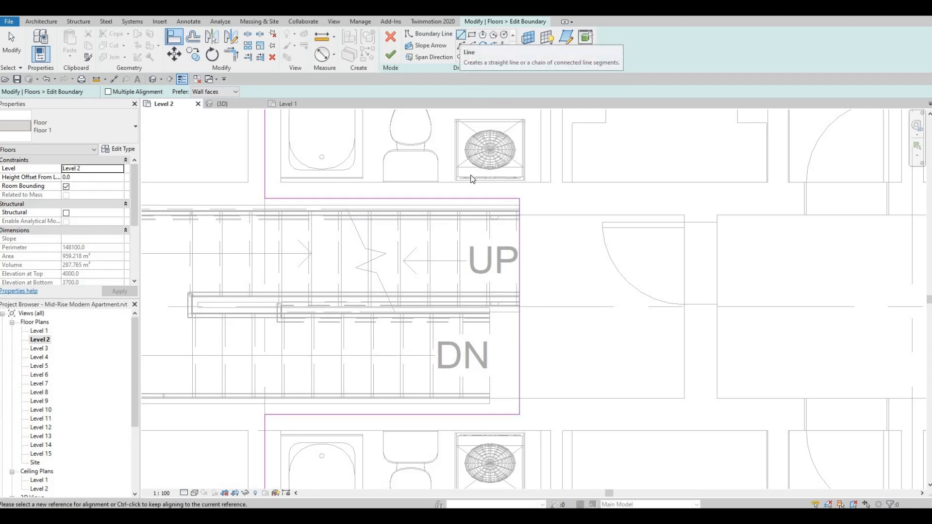
Step: Draw a 1000 mm boundary line along the end of the DN flight, from the stair's center to the slab edge below
left_click(461, 35)
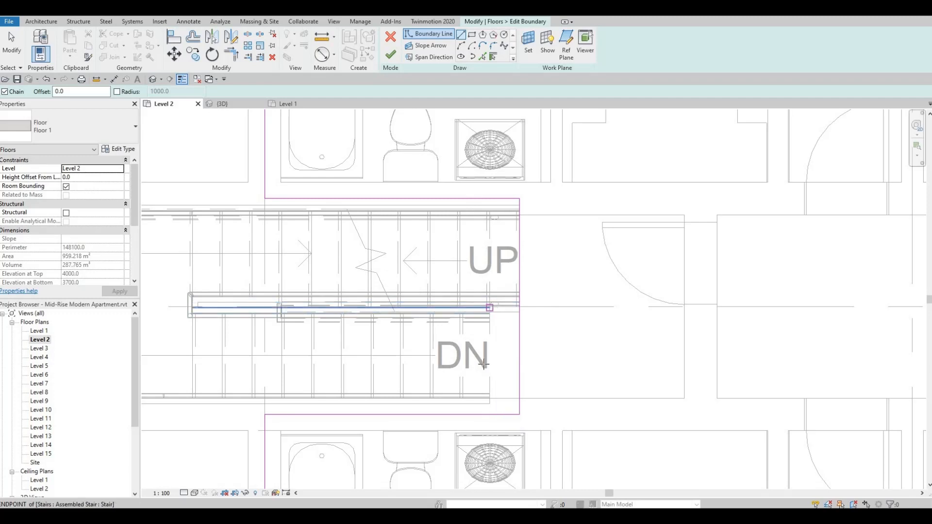
left_click(489, 307)
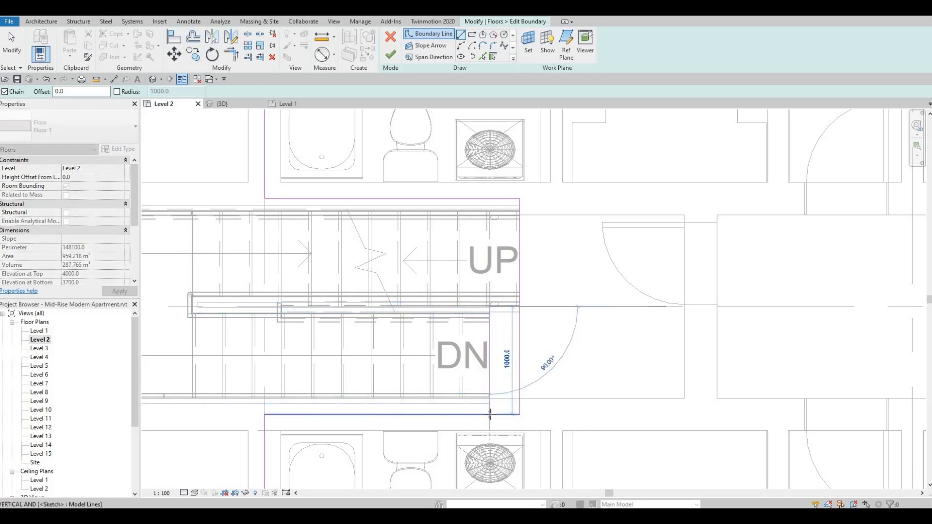
left_click(489, 414)
key("Escape")
key("Escape")
scroll(505, 298, "up", 2)
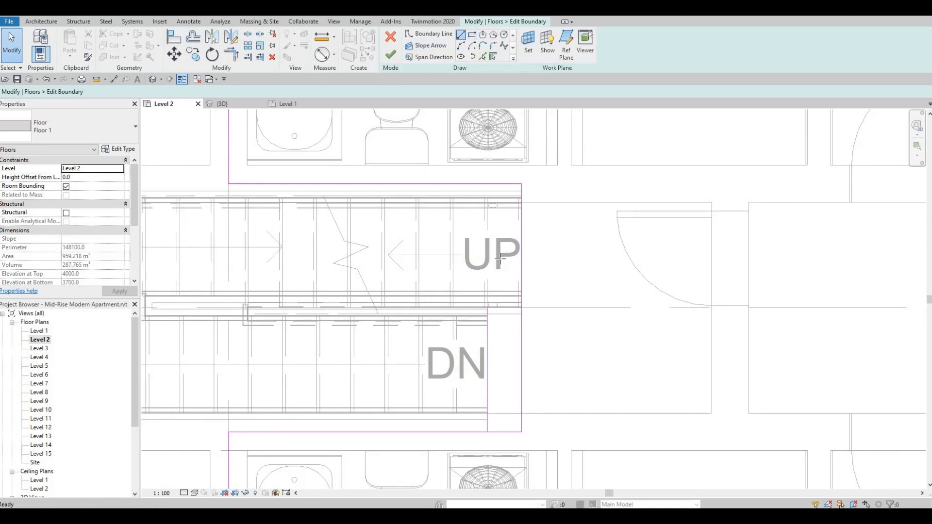
Step: Draw a 275 mm boundary line joining the upper end of the DN-flight line to the edge at the UP flight
key("Return")
scroll(497, 291, "up", 3)
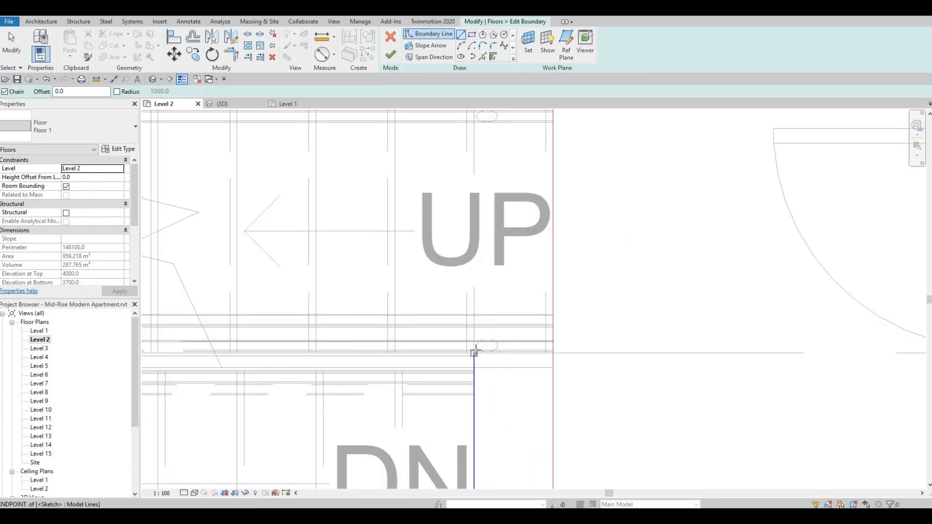
left_click(553, 353)
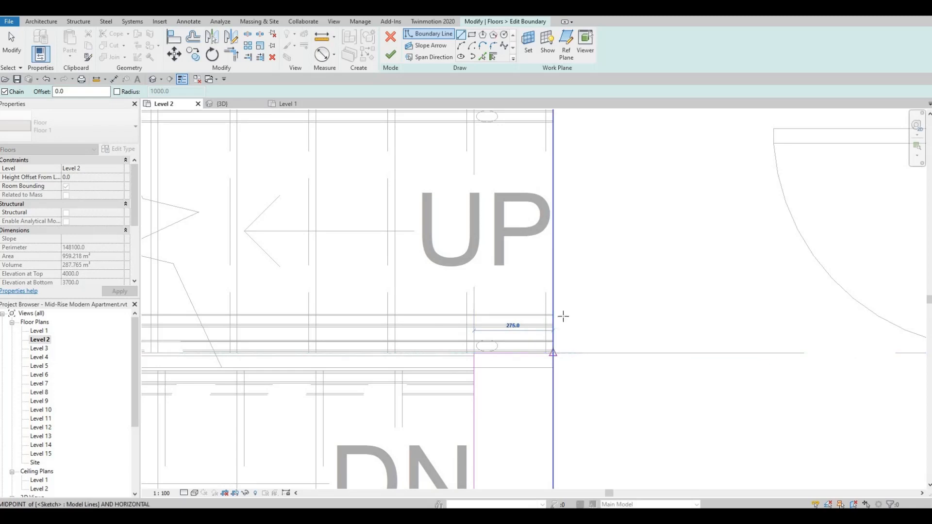
key("Escape")
Step: Trim the stepped slab boundary into closed corners at the end of the UP flight and the lower end of the DN flight
scroll(566, 321, "down", 3)
key("t")
key("r")
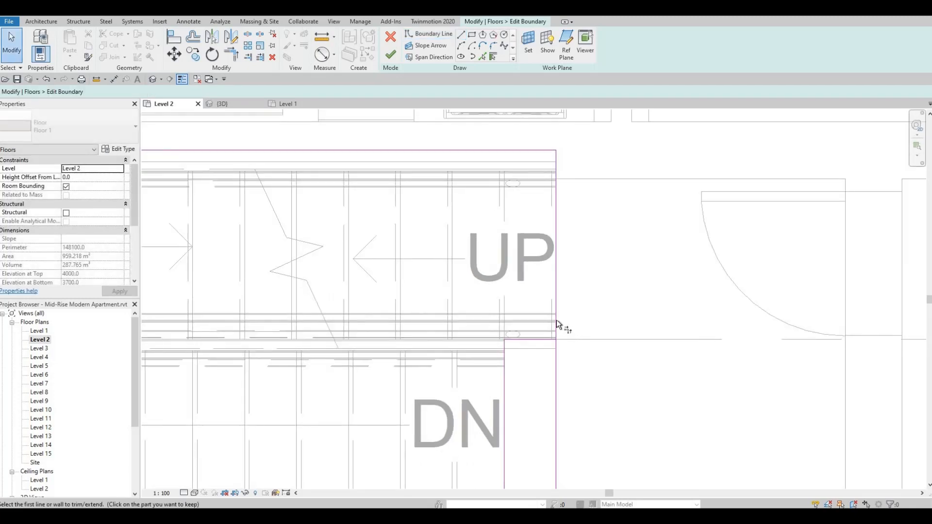
left_click(554, 334)
left_click(548, 341)
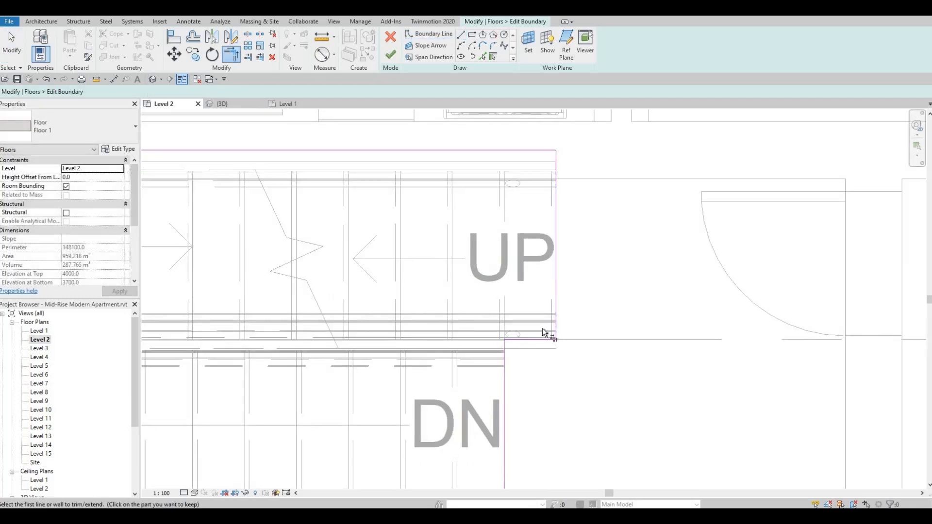
scroll(543, 329, "down", 4)
scroll(537, 356, "up", 3)
left_click(529, 353)
left_click(519, 375)
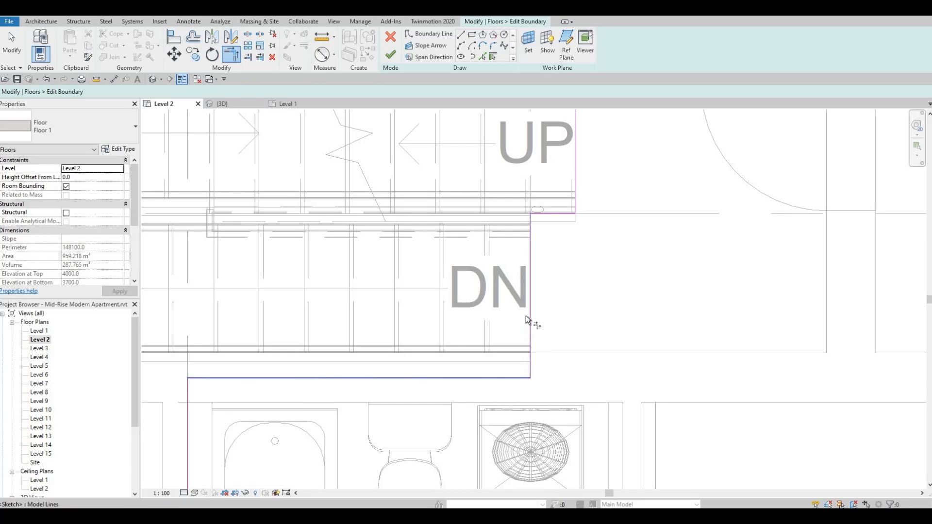
scroll(526, 316, "down", 6)
key("Escape")
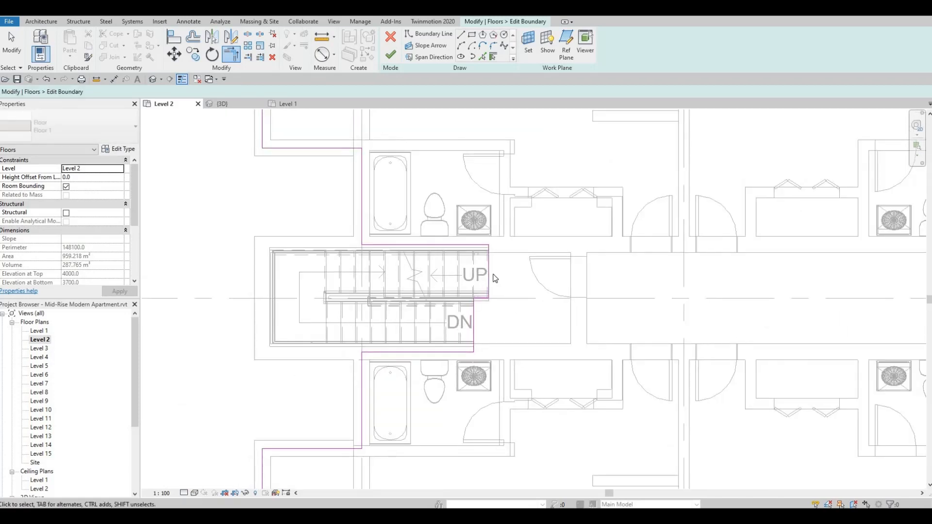
key("Escape")
Step: Mirror the three stepped boundary lines at the UP and DN flights about the short reference line midway between grids C and D
left_click(487, 294)
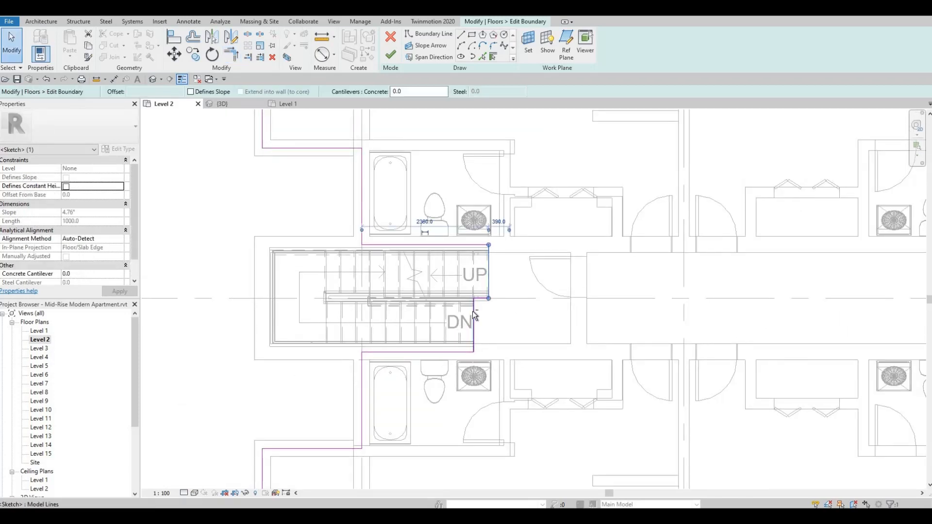
left_click(480, 299, "ctrl")
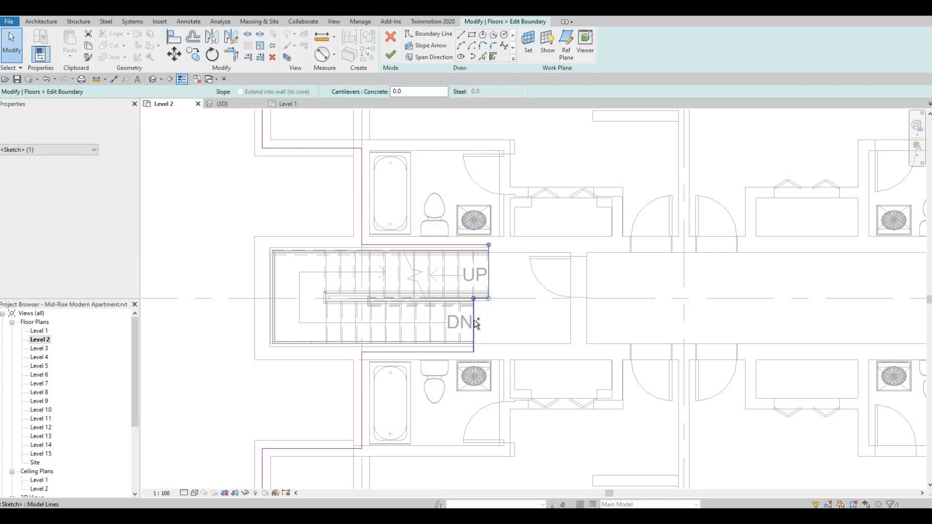
scroll(485, 313, "up", 2)
left_click(464, 322, "ctrl")
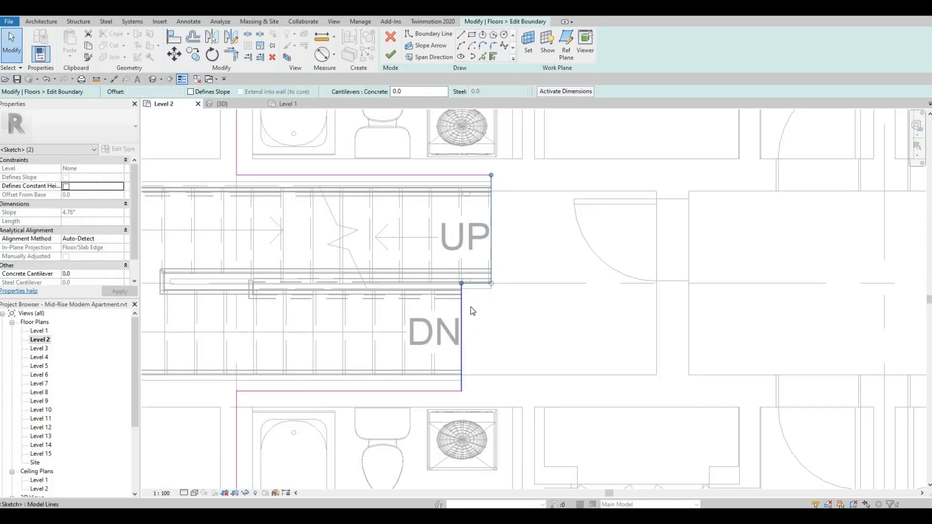
scroll(485, 310, "down", 3)
scroll(503, 341, "down", 5)
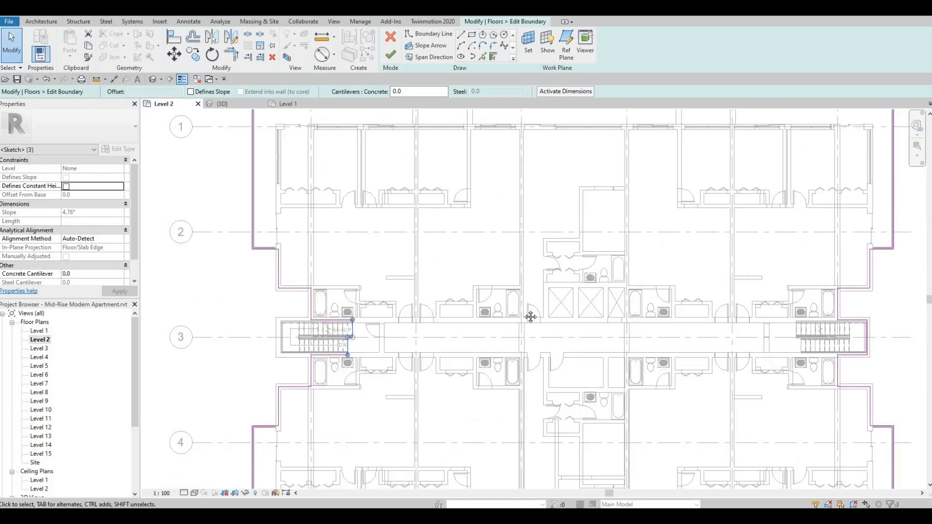
middle_click_drag(455, 275, 440, 325)
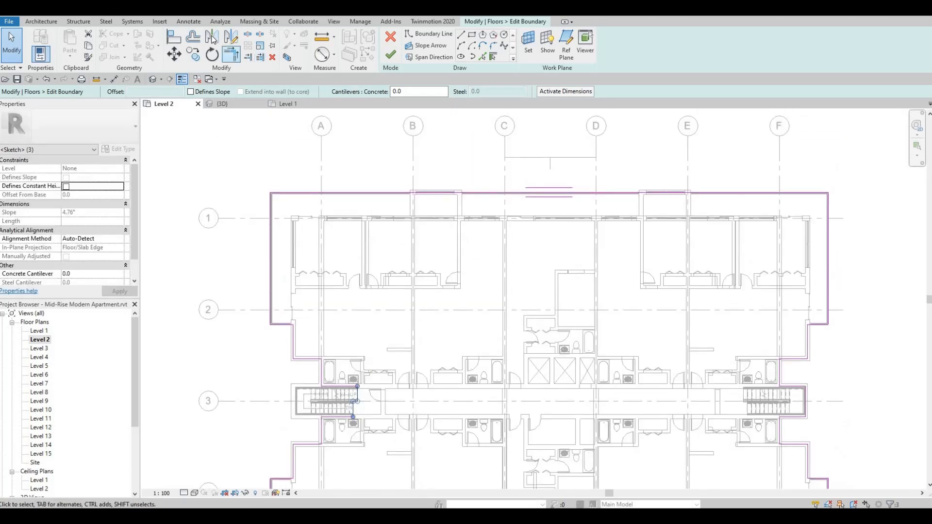
left_click(550, 165)
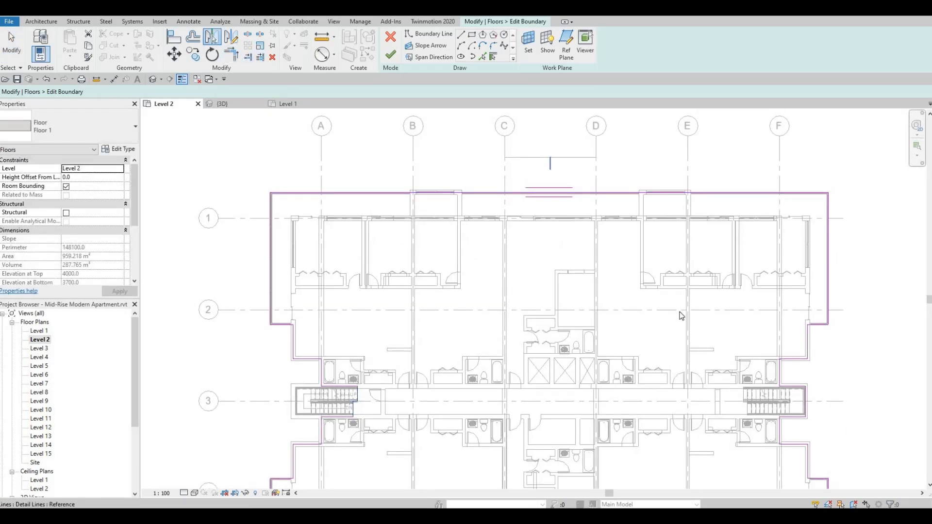
scroll(631, 315, "up", 6)
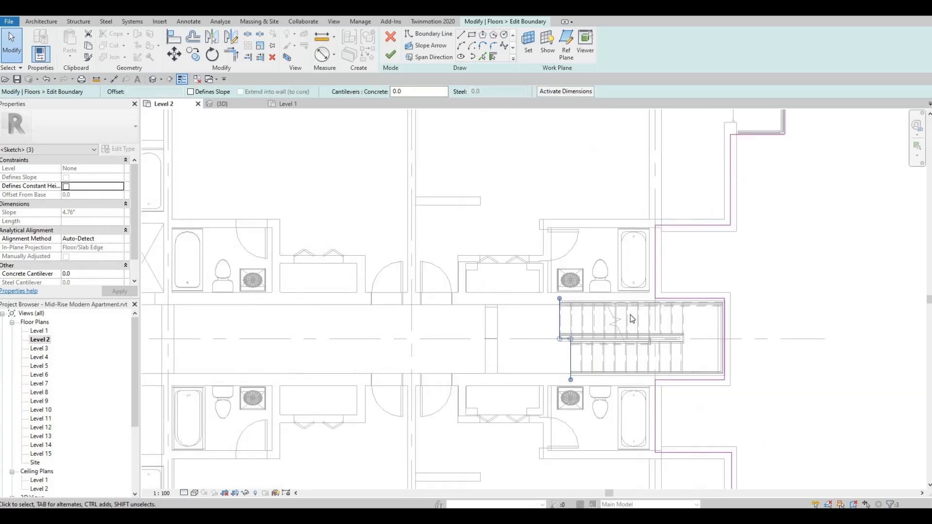
middle_click_drag(630, 320, 607, 299)
key("Escape")
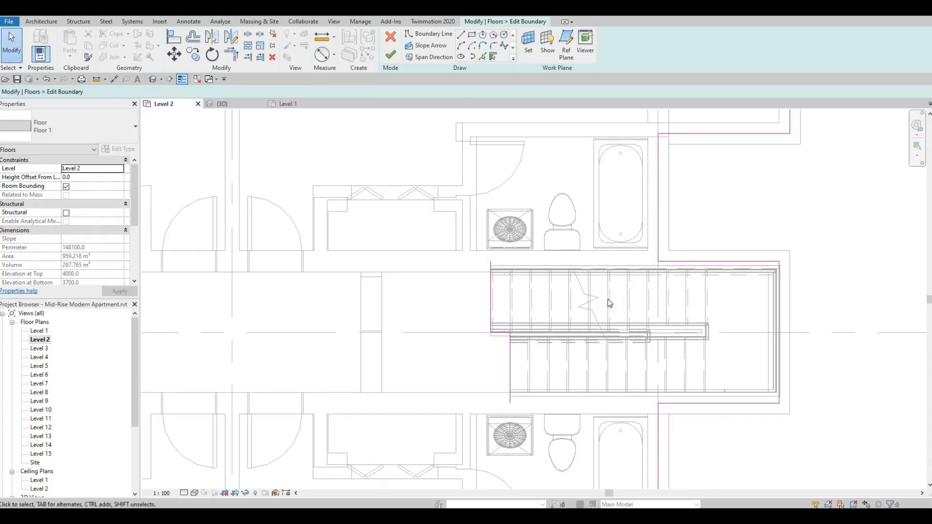
key("t")
key("r")
left_click(492, 274)
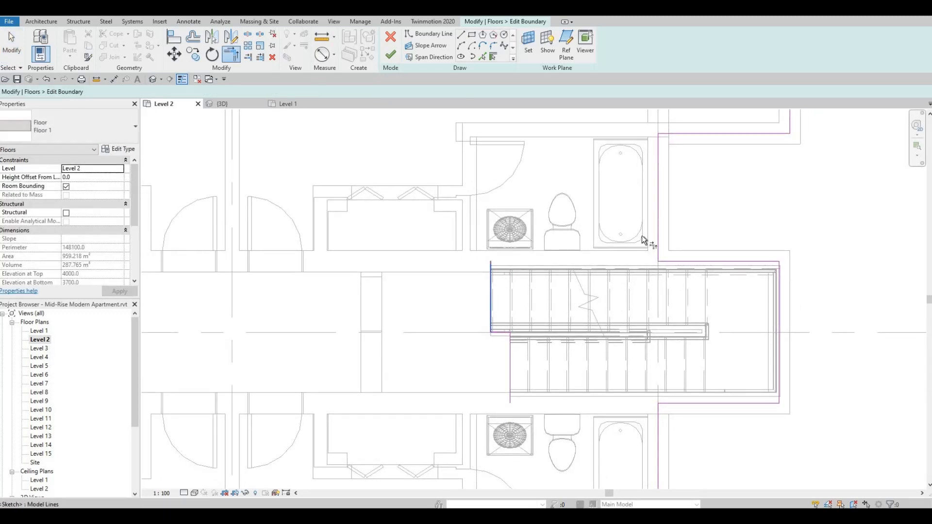
left_click(659, 234)
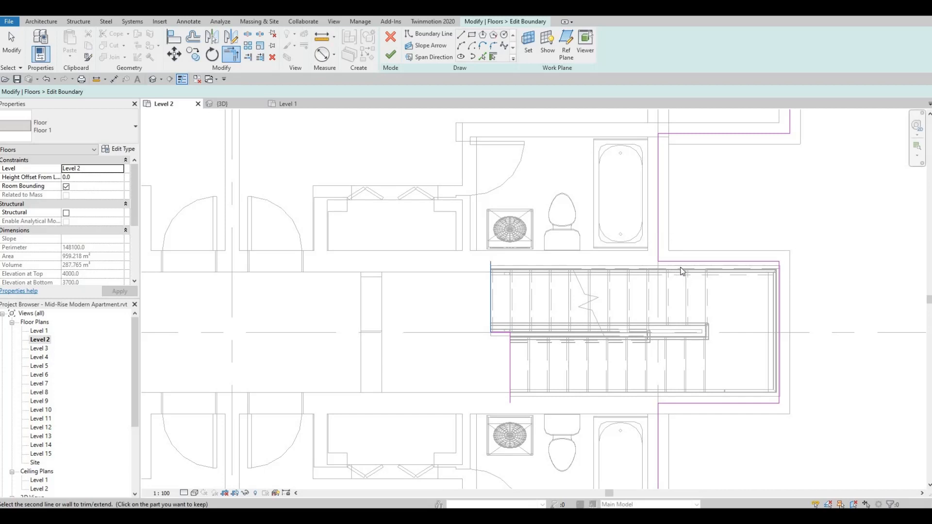
key("Escape")
Step: Extend the slab's upper and lower boundary edges at the grid F stairwell inward to the ends of the mirrored stepped lines
left_click(657, 263)
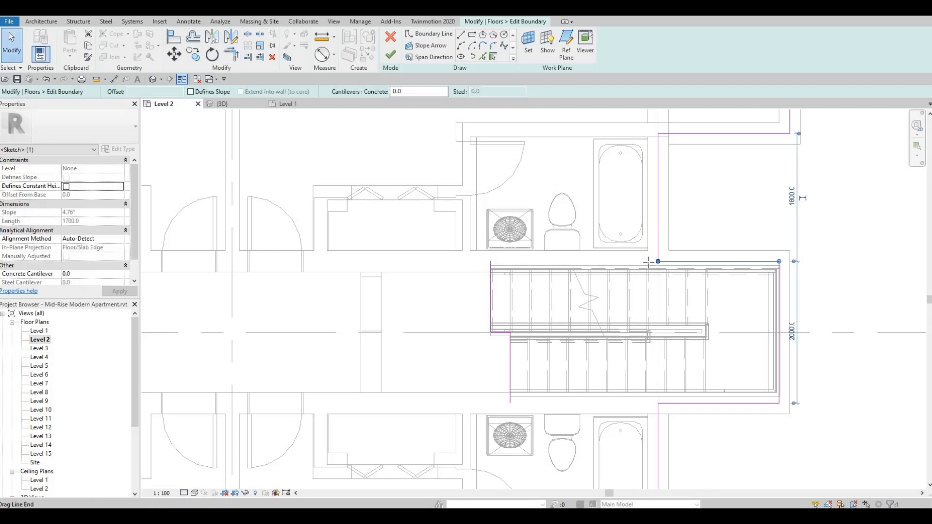
left_click_drag(657, 263, 491, 262)
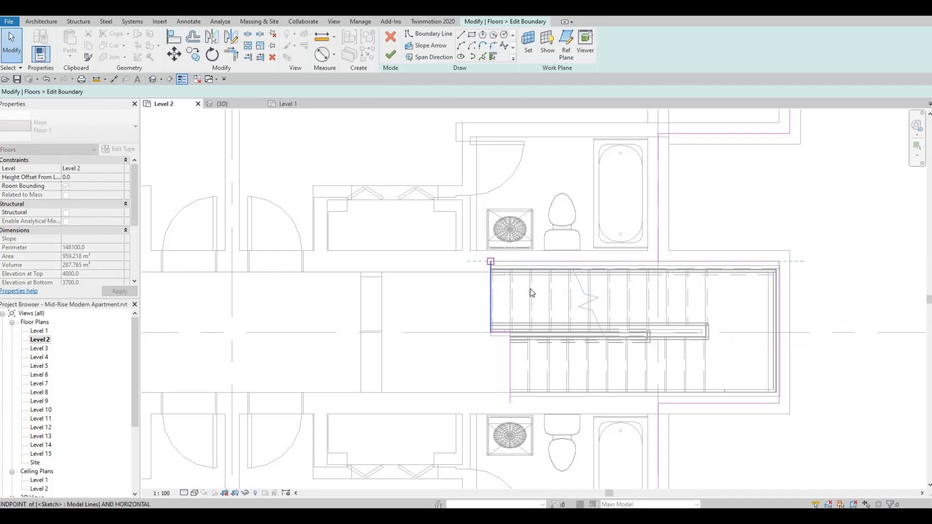
left_click_drag(530, 292, 531, 294)
left_click(659, 403)
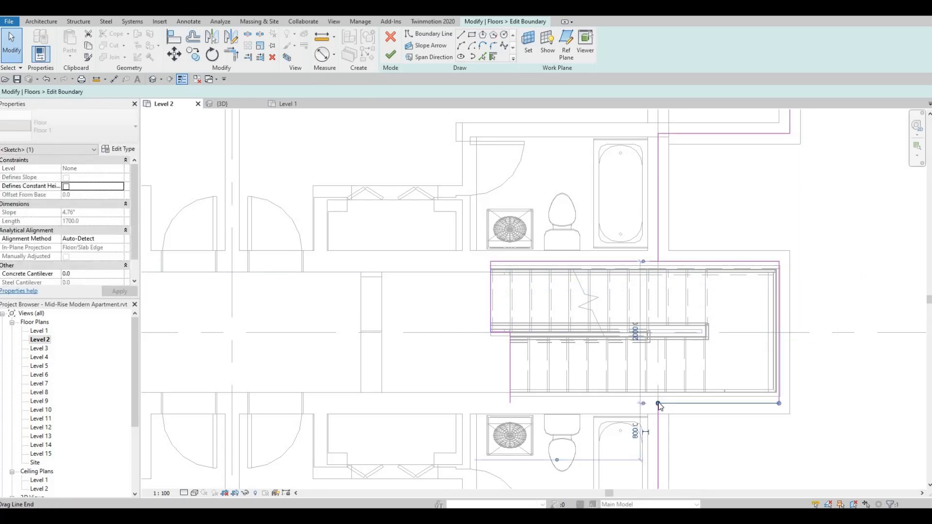
left_click_drag(659, 404, 510, 405)
middle_click_drag(670, 399, 646, 368)
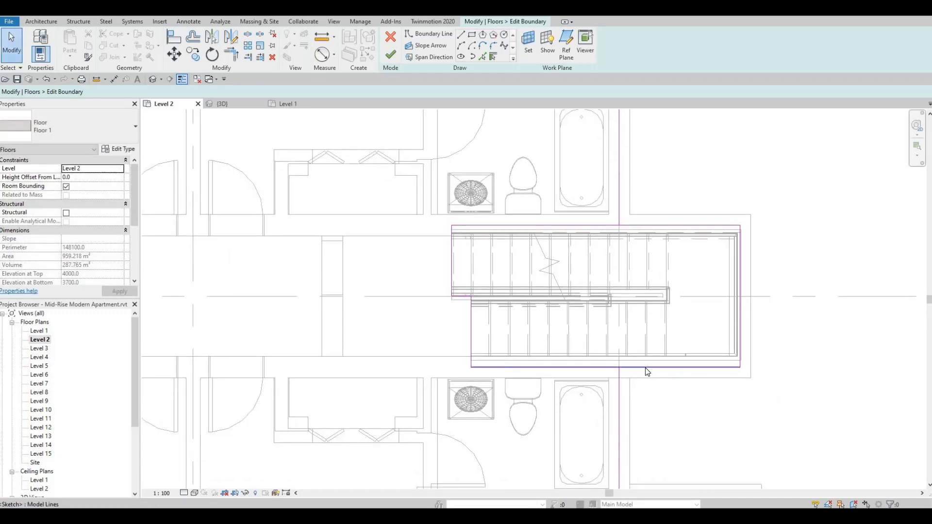
Step: Trim the two extended edges to the vertical boundary lines on grid F and delete the leftover outer edge behind the stairwell
key("t")
key("r")
left_click(607, 367)
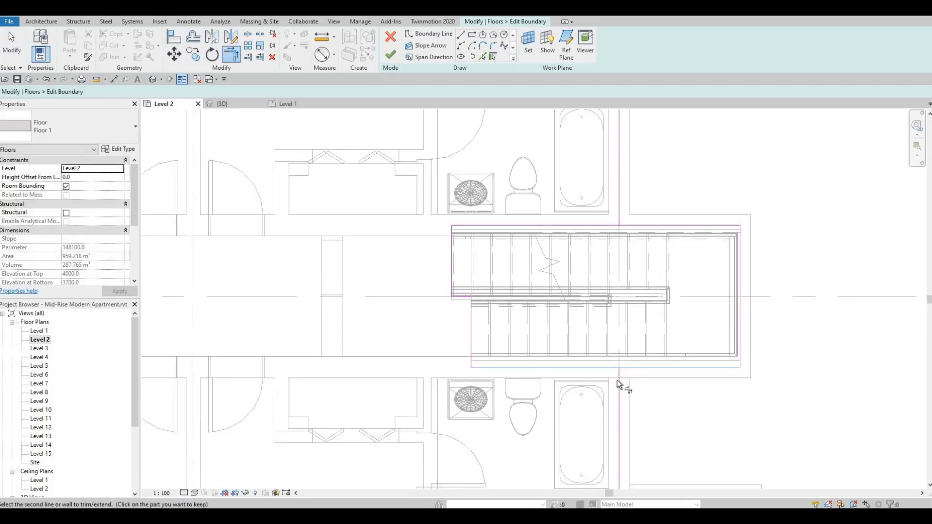
left_click(628, 341)
left_click(612, 225)
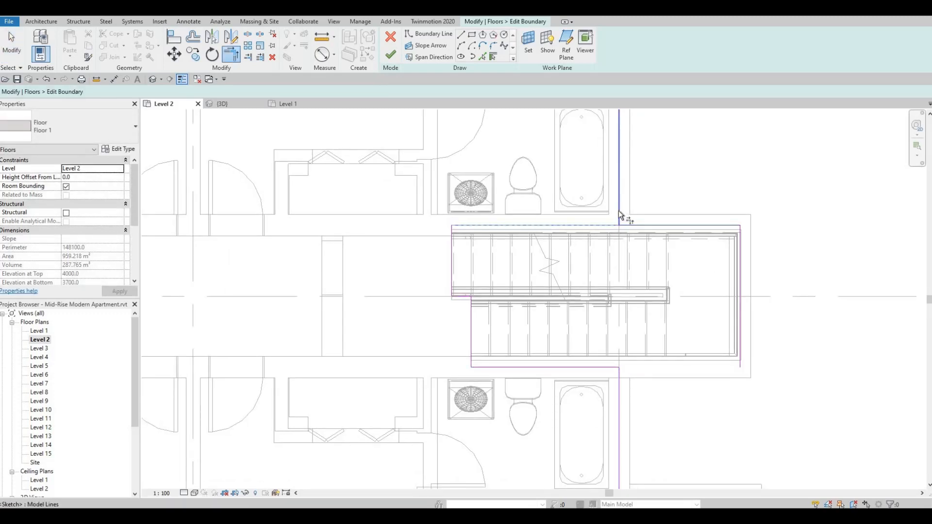
left_click(618, 211)
key("Escape")
key("Escape")
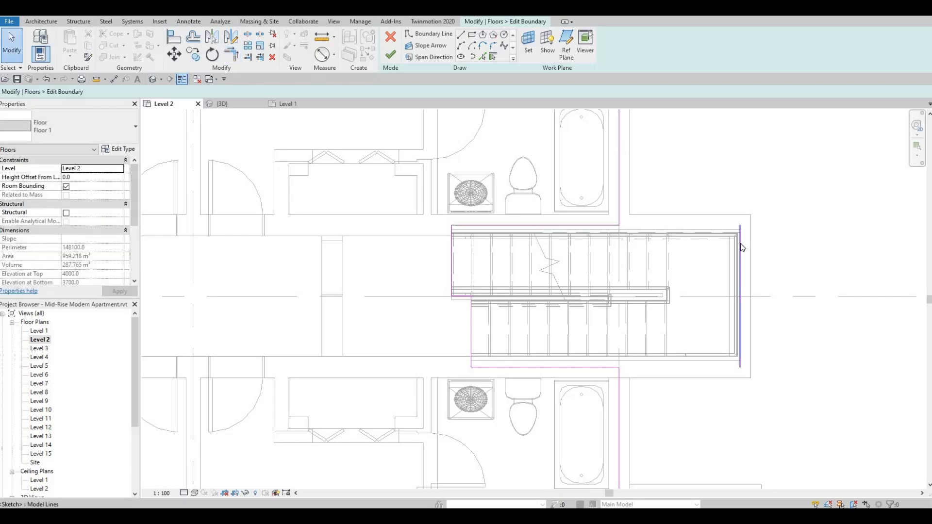
left_click(740, 245)
key("Delete")
scroll(739, 246, "up", 1)
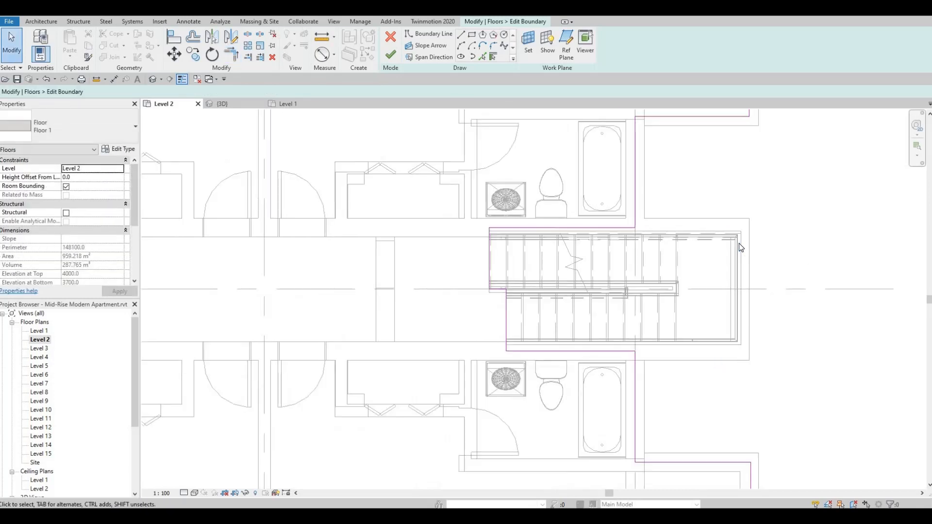
Step: Finish the floor boundary edit, attach the walls below to the slab's bottom, and accept the warnings
scroll(739, 244, "down", 5)
scroll(590, 242, "up", 1)
left_click(391, 57)
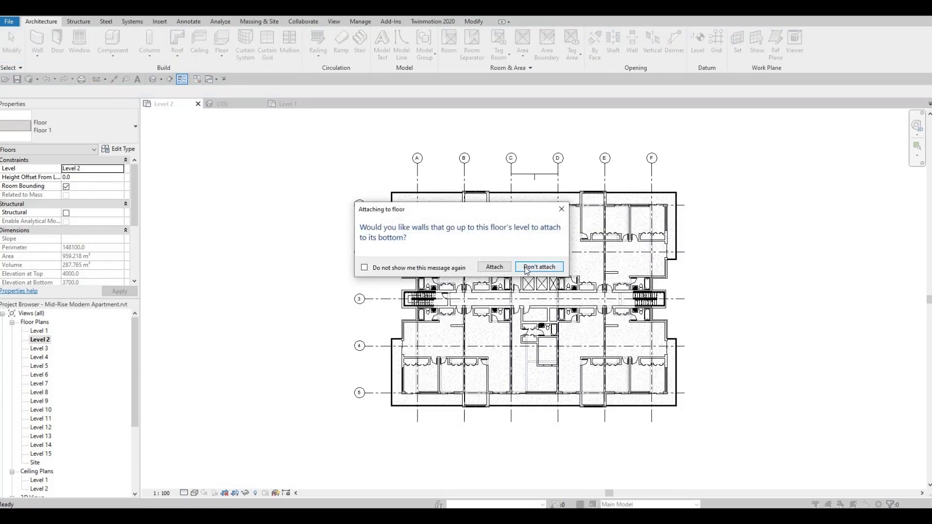
left_click(494, 267)
scroll(624, 306, "up", 5)
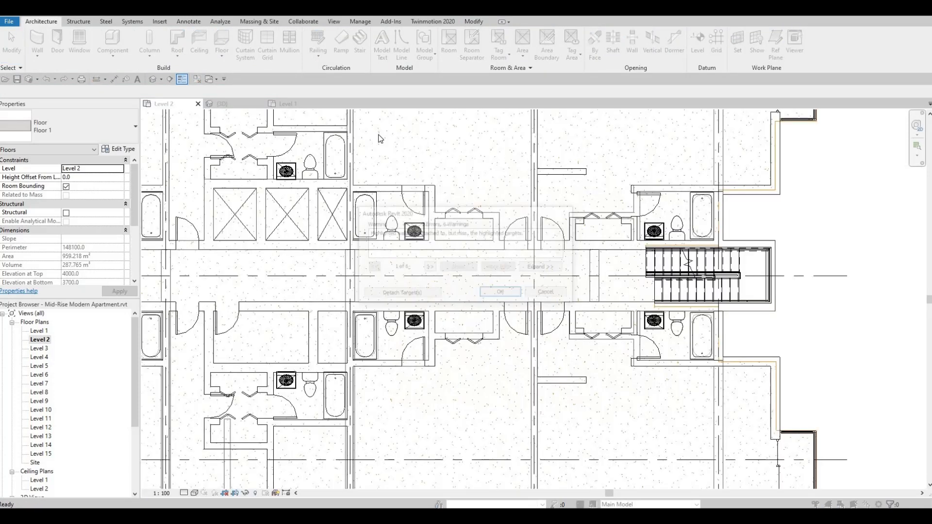
left_click(502, 293)
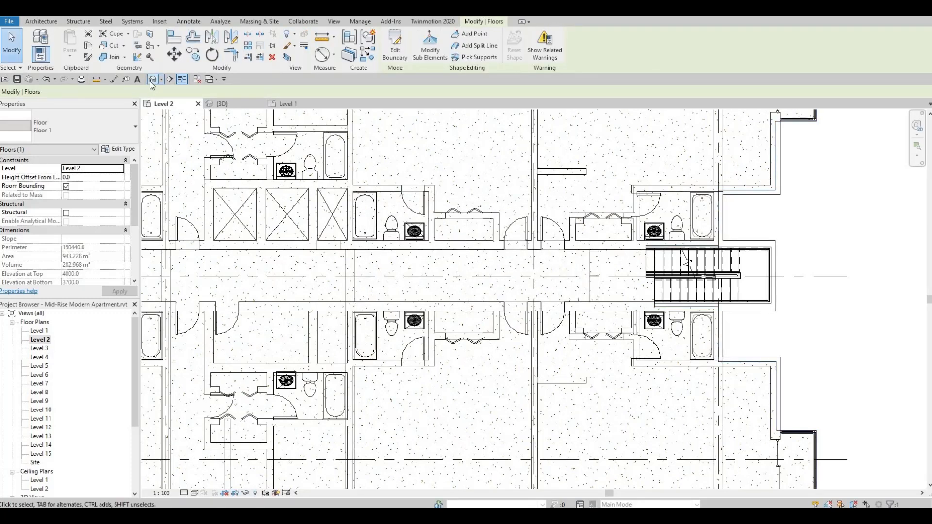
Step: Open the 3D view and examine the slab openings around the stairs at both ends of the corridor
middle_click_drag(478, 216, 519, 141)
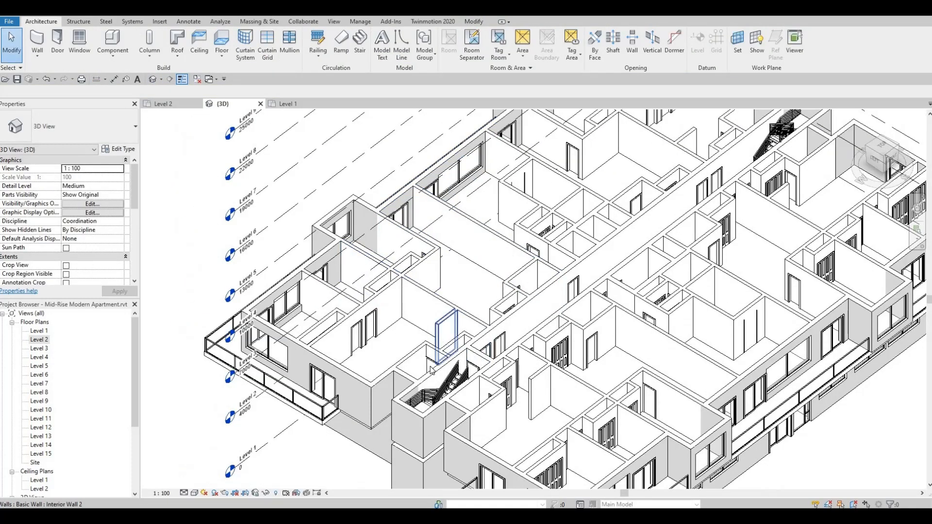
scroll(466, 362, "up", 1)
middle_click_drag(474, 370, 389, 328, "shift")
middle_click_drag(434, 414, 326, 308)
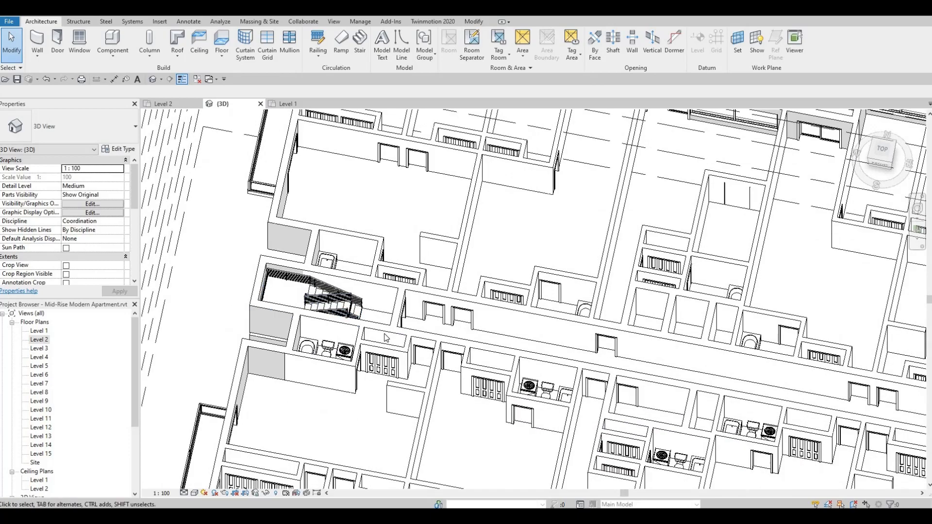
scroll(333, 305, "up", 4)
middle_click_drag(331, 380, 413, 384, "shift")
scroll(497, 422, "down", 4)
middle_click_drag(576, 456, 430, 231)
middle_click_drag(556, 298, 529, 297, "shift")
middle_click_drag(631, 451, 316, 165)
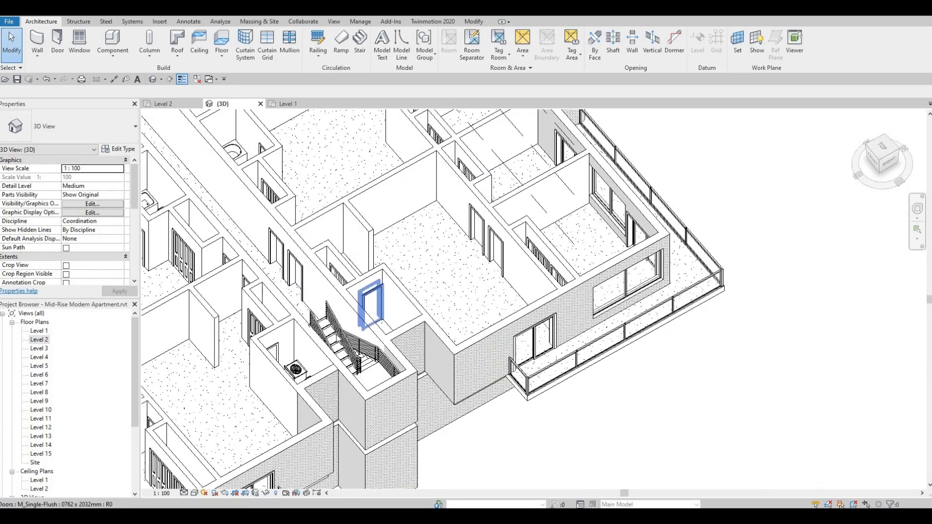
scroll(319, 326, "up", 2)
scroll(320, 329, "up", 1)
middle_click_drag(325, 335, 483, 458)
scroll(489, 406, "down", 2)
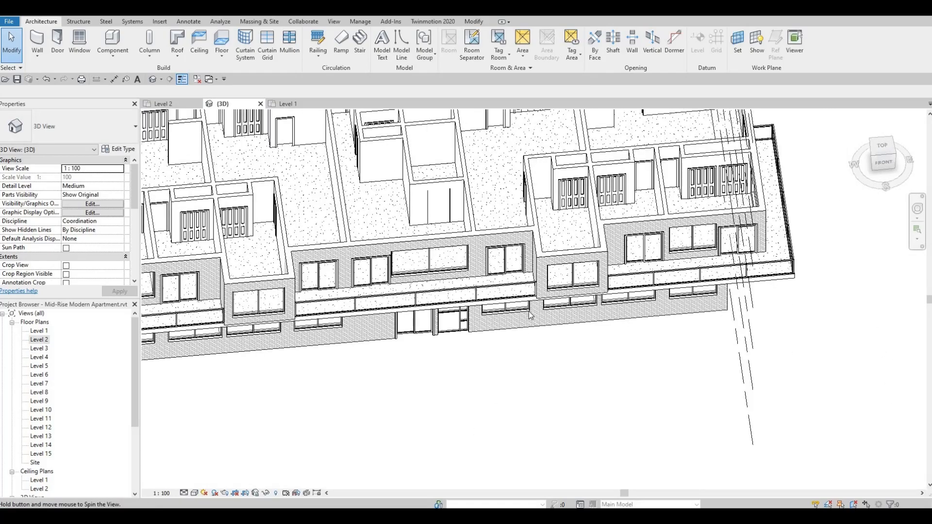
Step: Examine the building's front facade, balconies and stairwell enclosure from outside in the 3D view
middle_click_drag(530, 318, 549, 316, "shift")
middle_click_drag(549, 315, 564, 361)
scroll(509, 326, "up", 1)
middle_click_drag(509, 326, 586, 436)
scroll(534, 359, "down", 1)
middle_click_drag(370, 291, 470, 337)
scroll(439, 304, "down", 1)
scroll(469, 303, "down", 1)
scroll(363, 304, "up", 3)
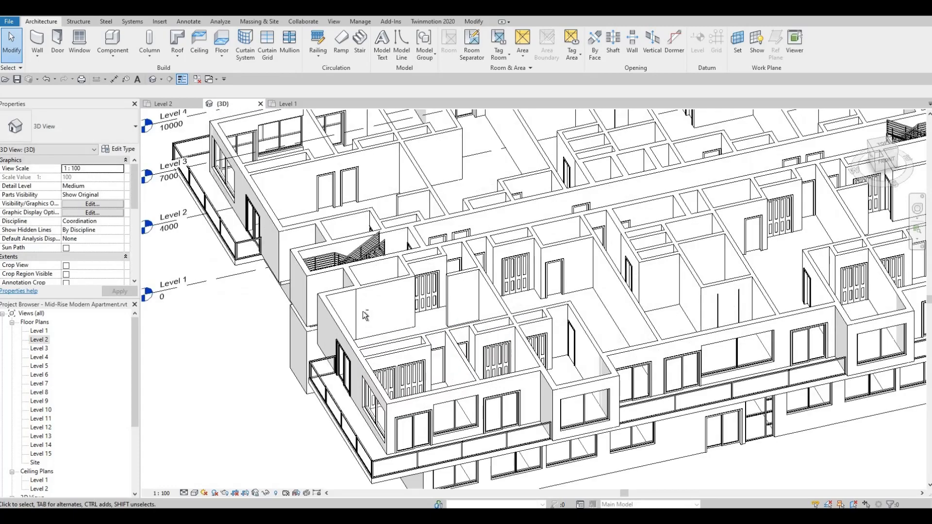
left_click_drag(391, 351, 393, 349, "shift")
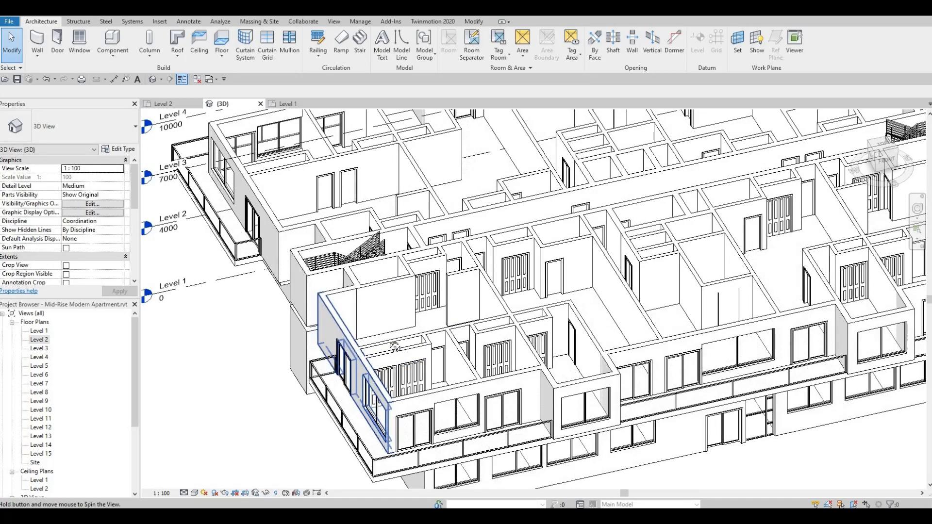
middle_click_drag(393, 350, 412, 336, "shift")
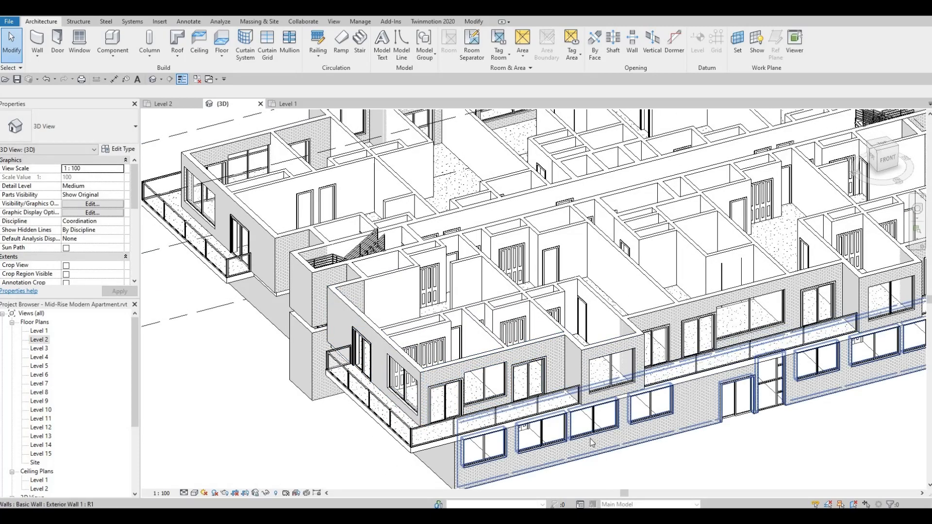